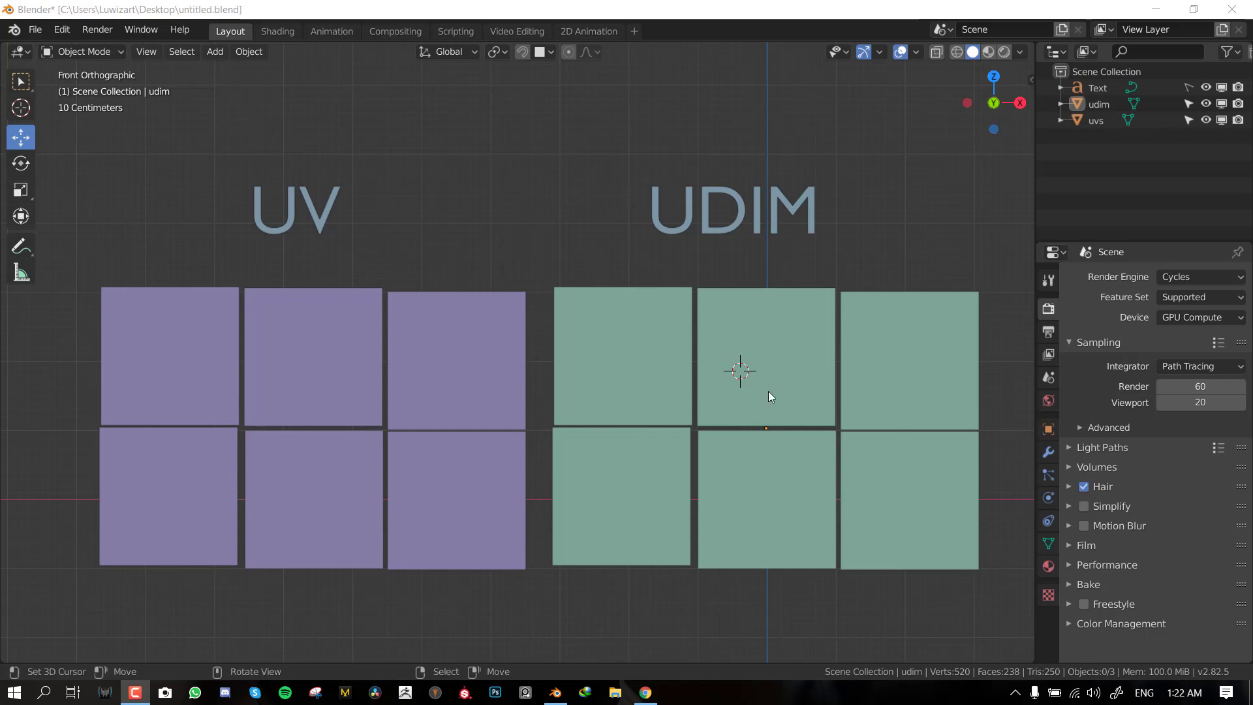
- Switch the viewport to Material Preview so the checker textures show on the tiles
mouse_move(703, 384)
middle_mouse_down()
mouse_move(668, 407)
mouse_move(715, 382)
middle_mouse_up()
key("KP_1")
scroll(706, 383, "down", 3)
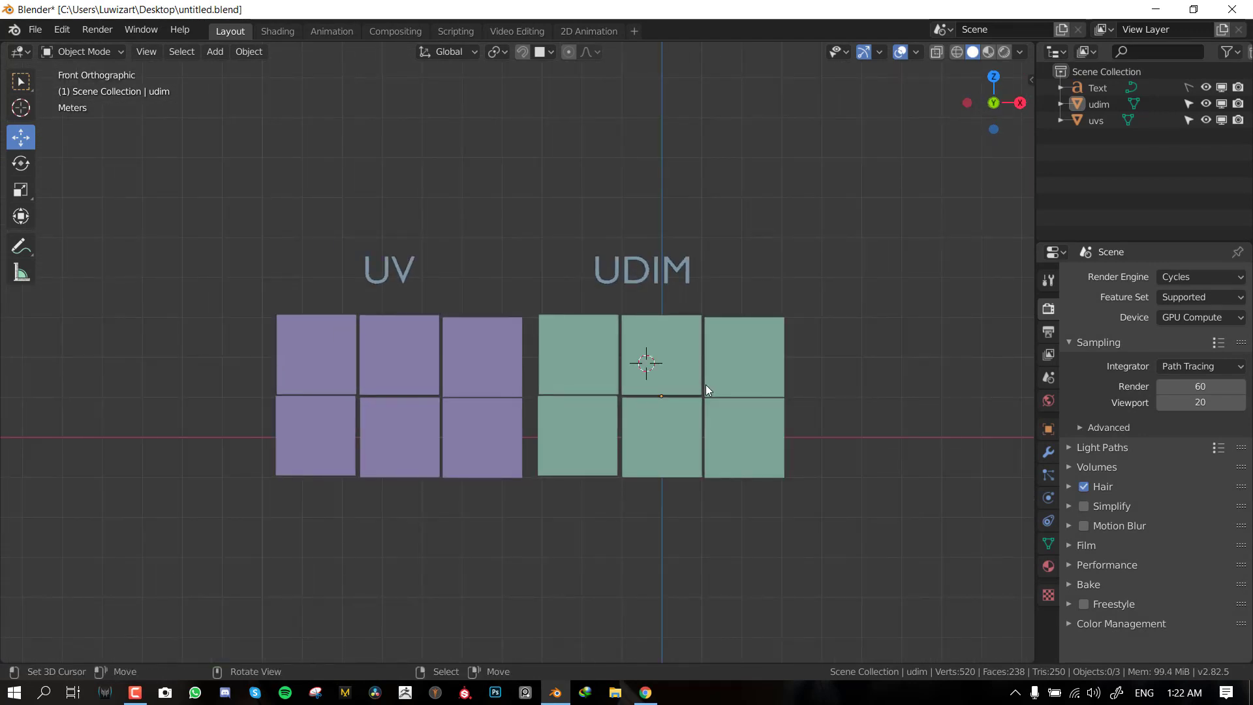
scroll(706, 385, "up", 2)
middle_click_drag(699, 363, 702, 370)
key("KP_1")
scroll(746, 320, "up", 2)
middle_click_drag(602, 401, 632, 338, "shift")
scroll(636, 337, "down", 2)
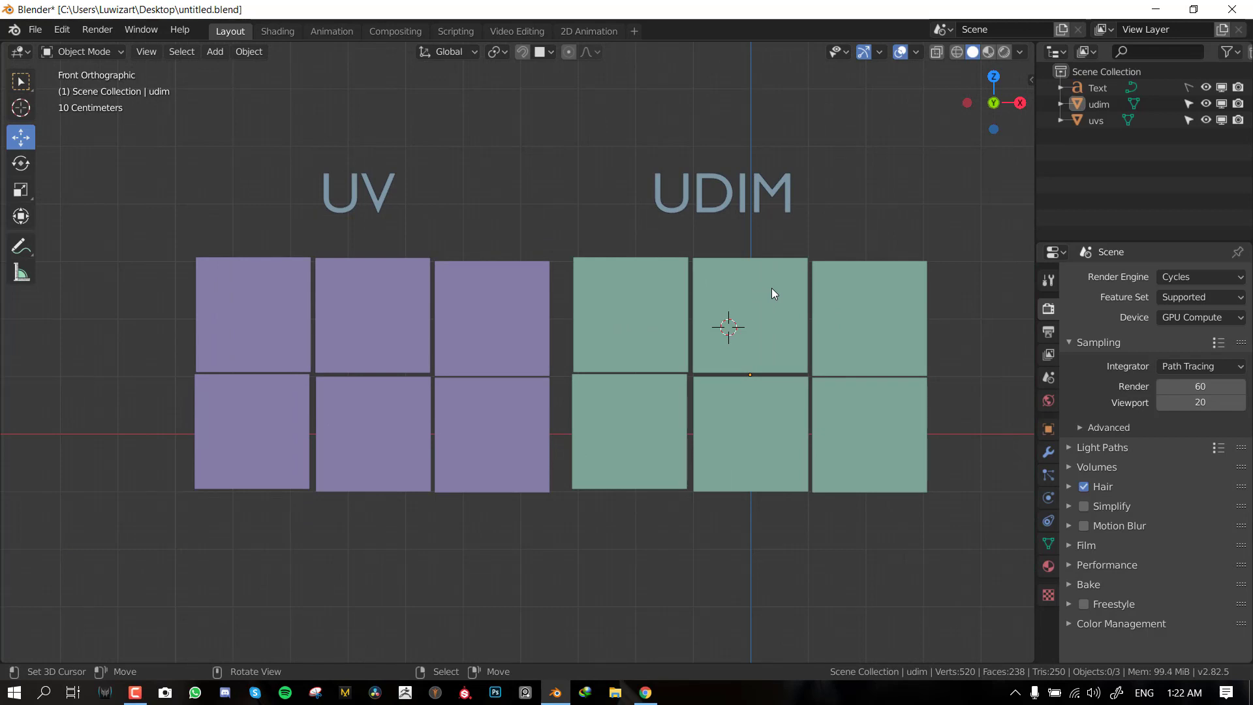
middle_click_drag(771, 288, 803, 340)
key("KP_1")
left_click(989, 52)
mouse_move(726, 334)
middle_mouse_down()
mouse_move(620, 353)
mouse_move(750, 350)
mouse_move(514, 363)
mouse_move(750, 336)
middle_mouse_up()
key("KP_1")
- Select the udim tile object and reframe it in front view
left_click(586, 338)
key("KP_1")
scroll(777, 319, "up", 2)
middle_click_drag(590, 366, 642, 316, "shift")
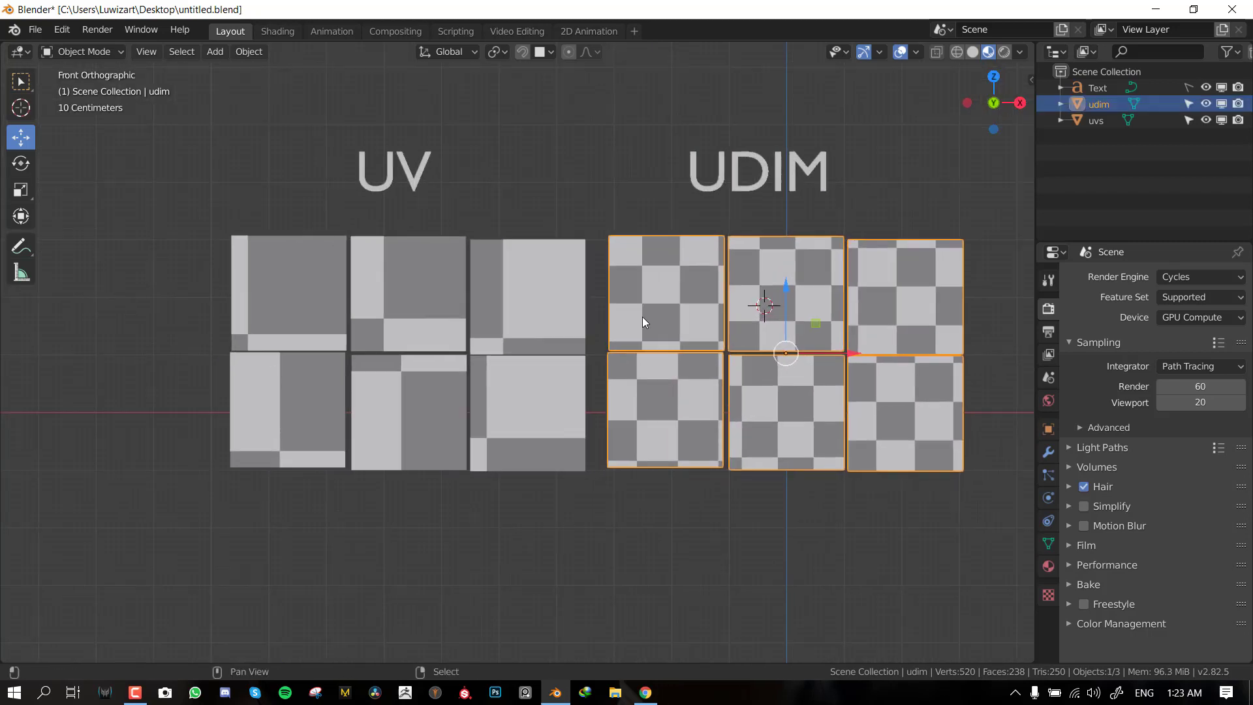
- In the Shading workspace, select the uvs object and set viewport shading colour to Single
left_click(279, 31)
scroll(727, 219, "up", 3)
key("alt+a")
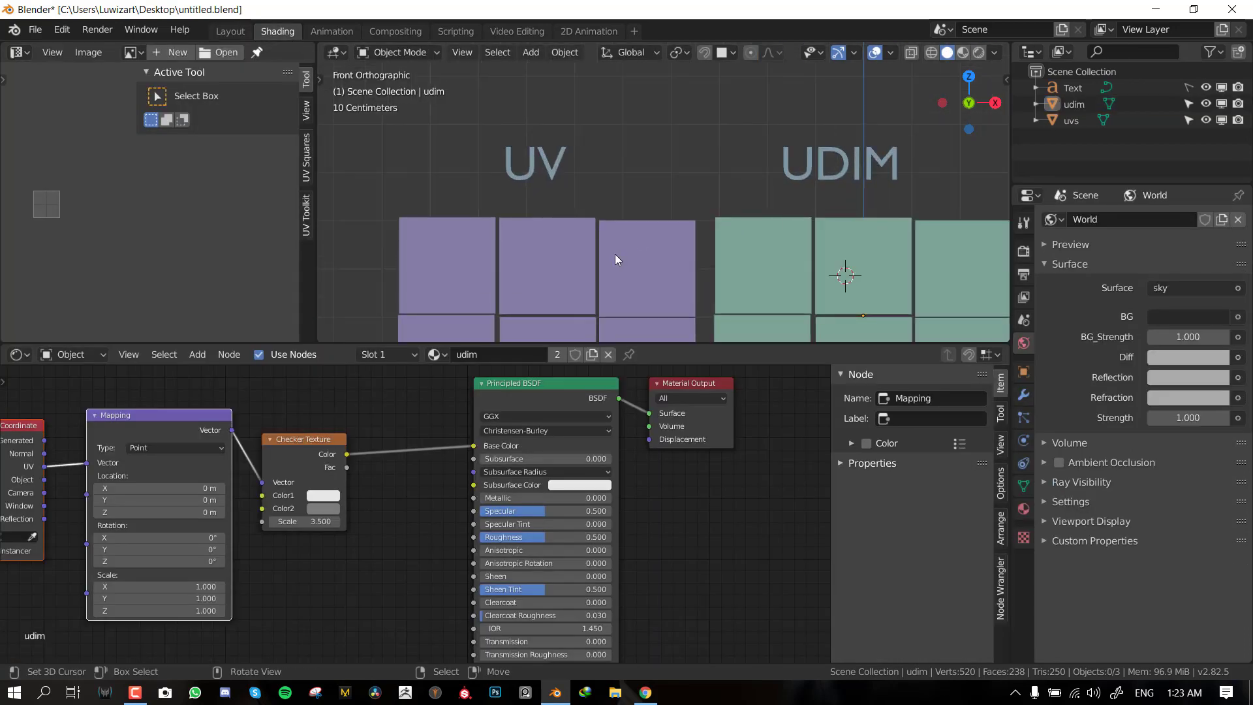
scroll(614, 260, "down", 3)
left_click(599, 246)
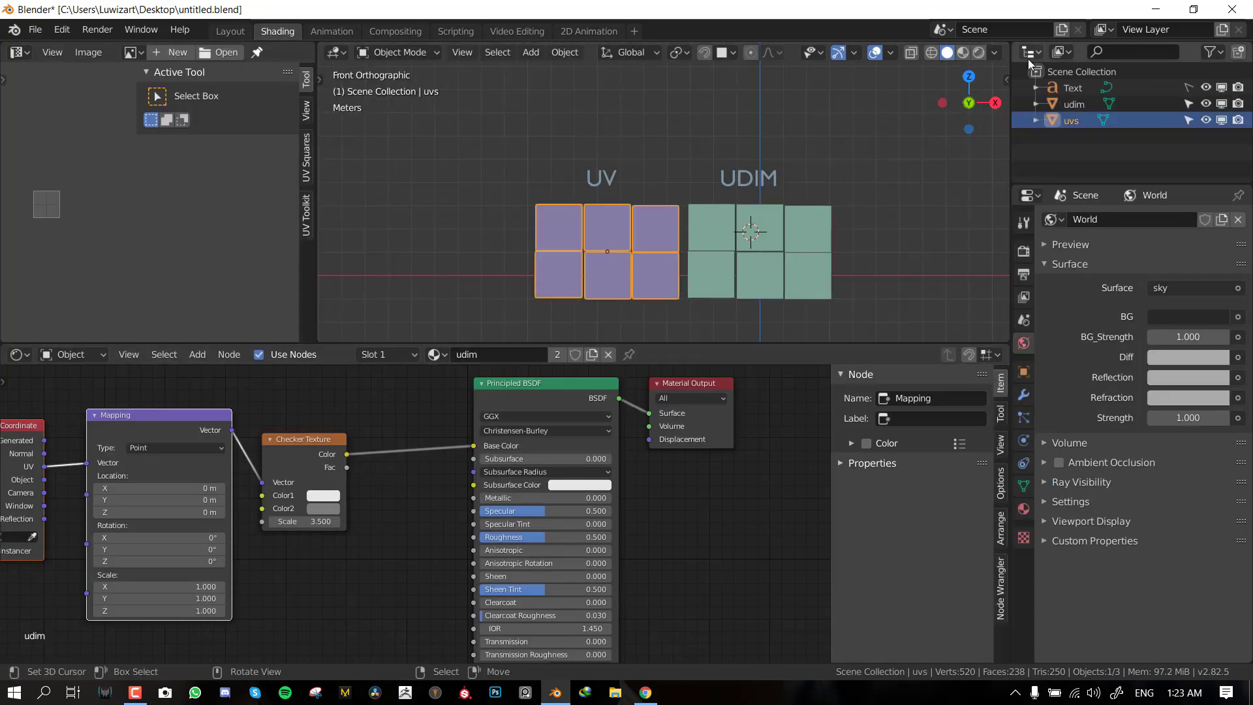
left_click(994, 52)
middle_click_drag(699, 216, 725, 208)
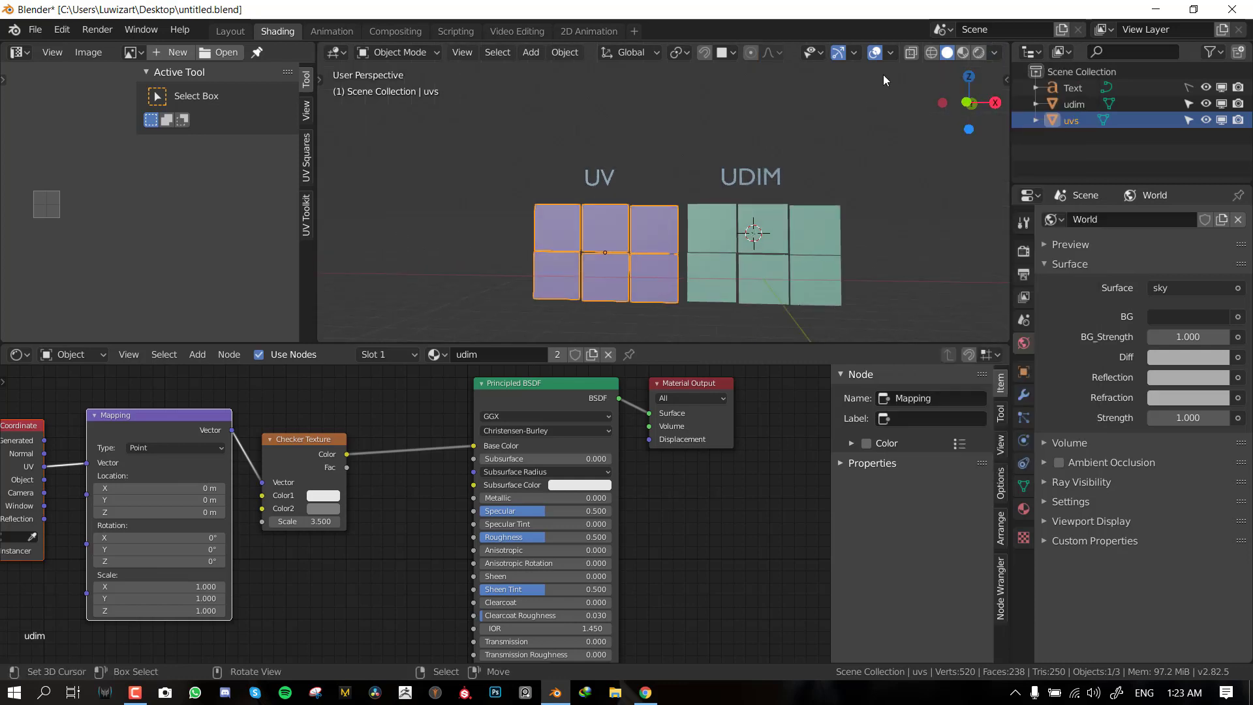
left_click(995, 52)
left_click(942, 270)
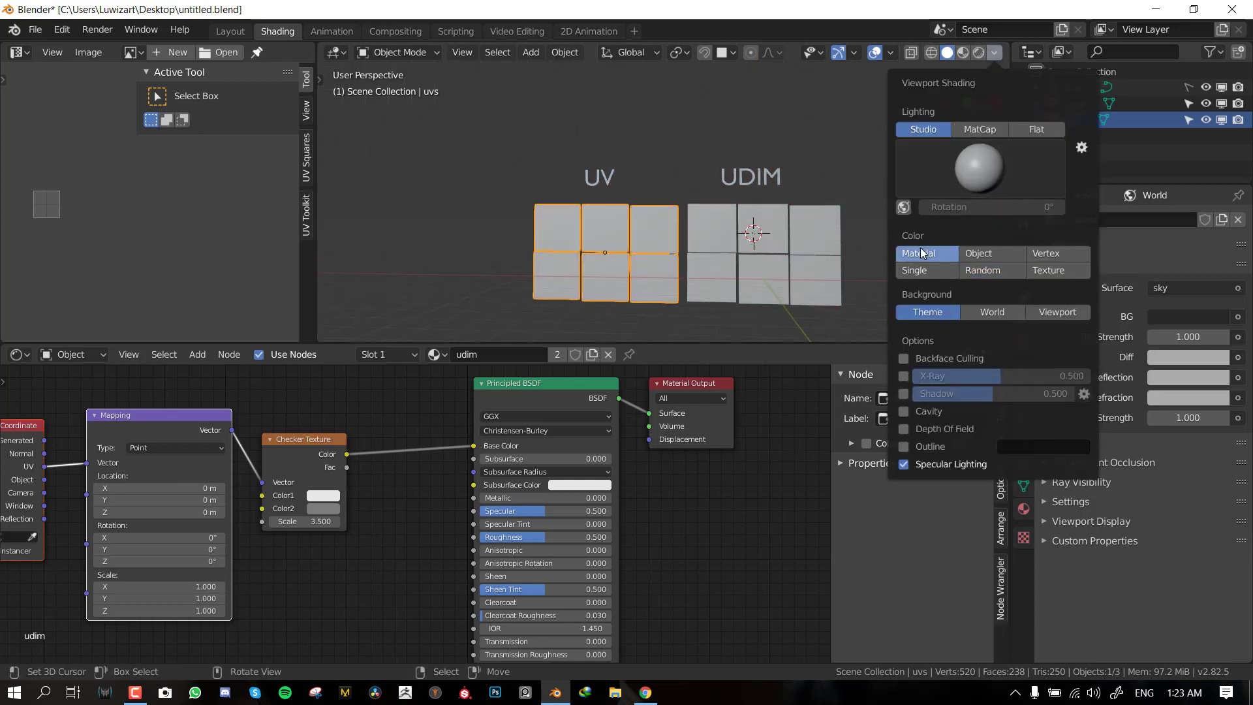
- Rename the material to 'test mat' and set its viewport display colour to red
left_click(1022, 511)
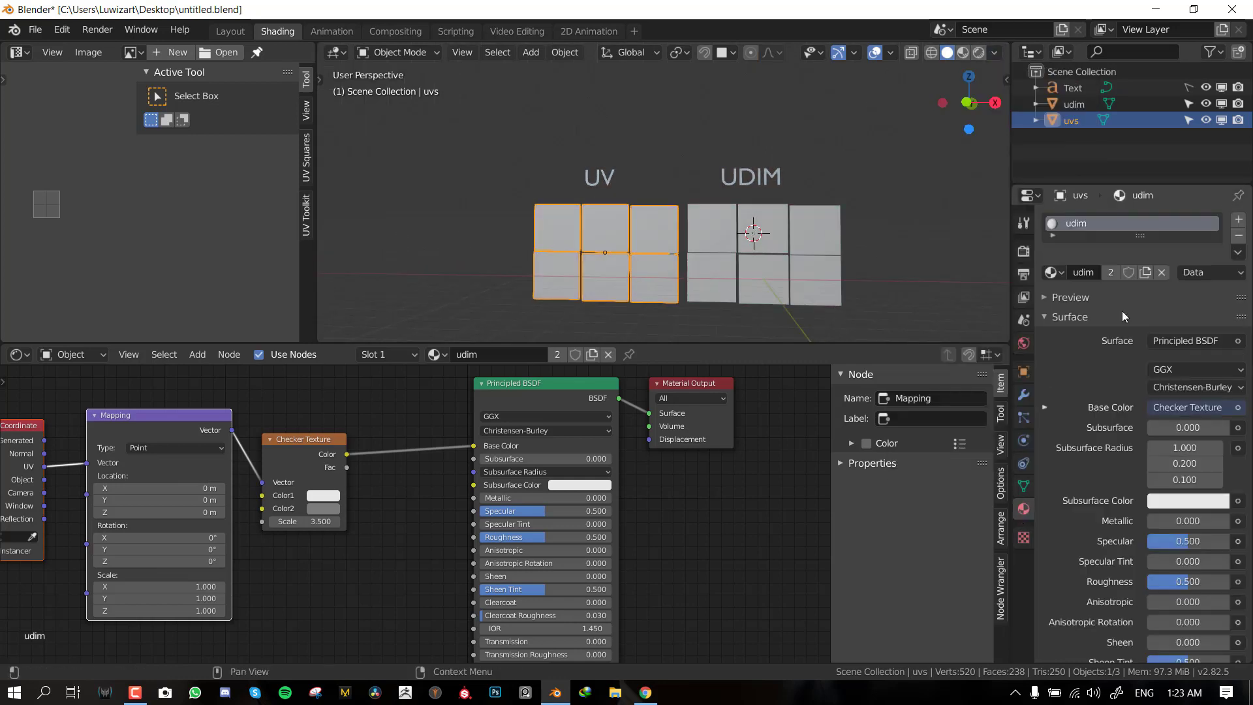
left_click(1064, 318)
left_click(1081, 271)
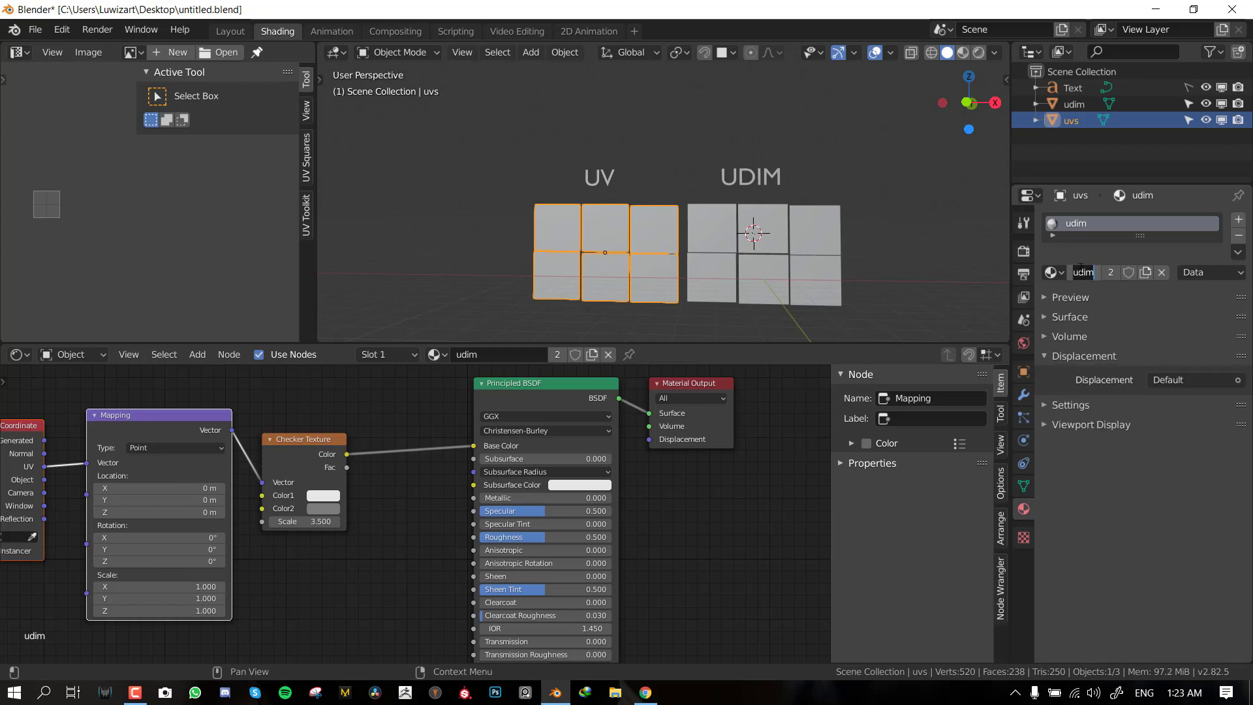
type("test mat")
key("Return")
left_click(1096, 425)
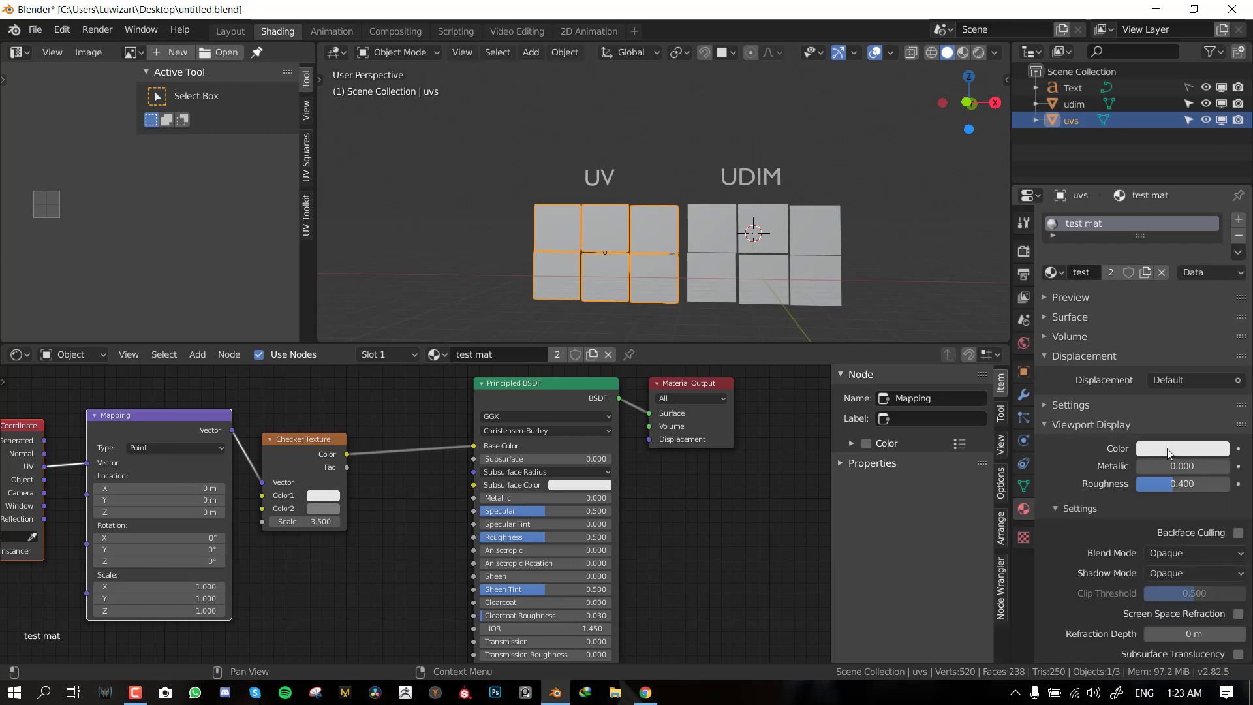
left_click(1167, 448)
left_click(1201, 124)
- Move the Texture Coordinate and Mapping nodes aside and return to Material Preview in front view
middle_click_drag(678, 215, 711, 207)
scroll(204, 526, "up", 2)
mouse_move(96, 528)
left_mouse_down()
mouse_move(69, 468)
mouse_move(59, 542)
left_mouse_up()
key("z")
left_click(695, 281)
key("KP_1")
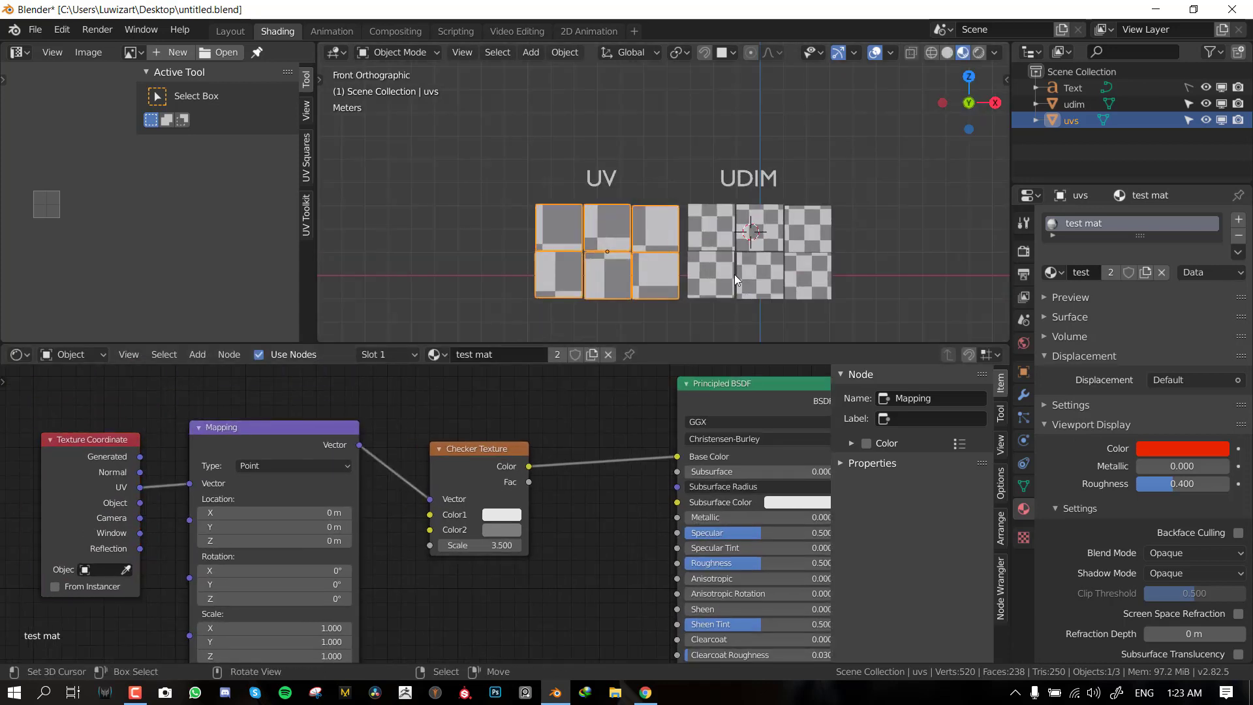
scroll(736, 277, "up", 2)
- Deselect everything and maximize the 3D viewport to fill the window
key("alt+a")
scroll(725, 235, "up", 3)
scroll(716, 240, "down", 3)
middle_click_drag(749, 223, 722, 214)
key("ctrl+space")
middle_click_drag(727, 318, 763, 316)
scroll(757, 313, "up", 2)
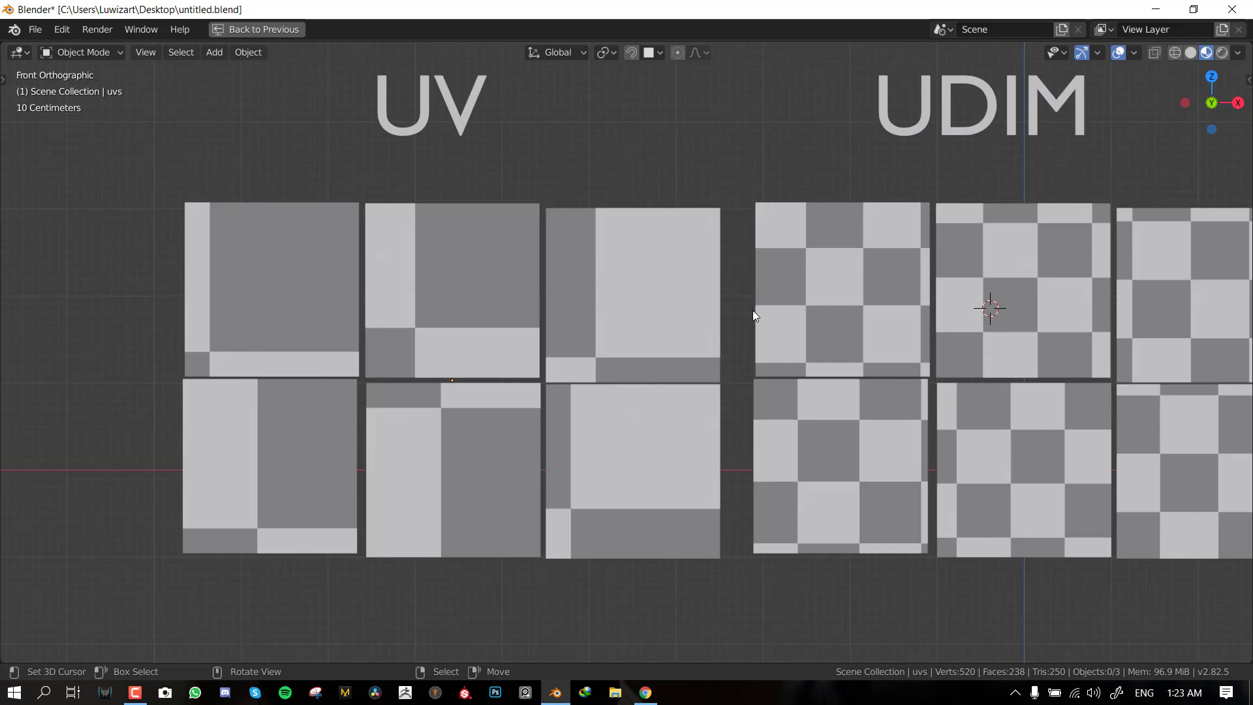
- Orbit into perspective and click a UV tile plane to select the uvs object
middle_click_drag(761, 311, 661, 336, "alt")
left_click(588, 346)
scroll(589, 342, "down", 3)
scroll(661, 335, "up", 3)
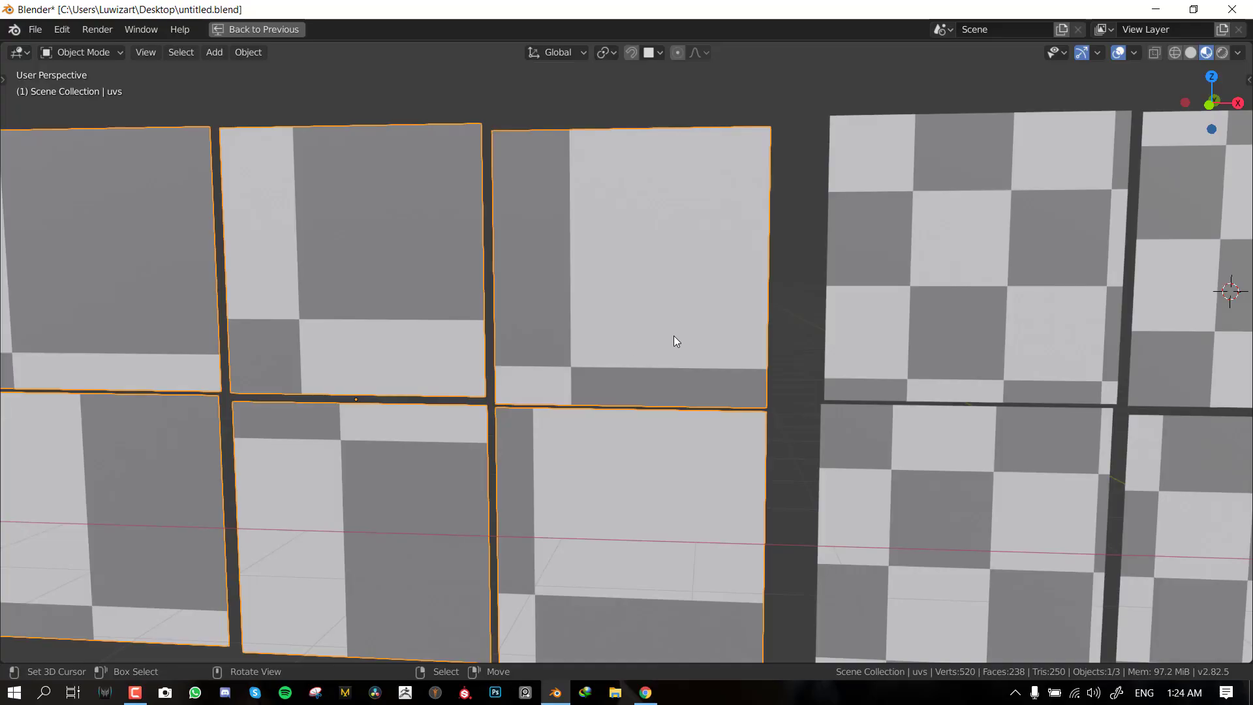
scroll(688, 340, "down", 1)
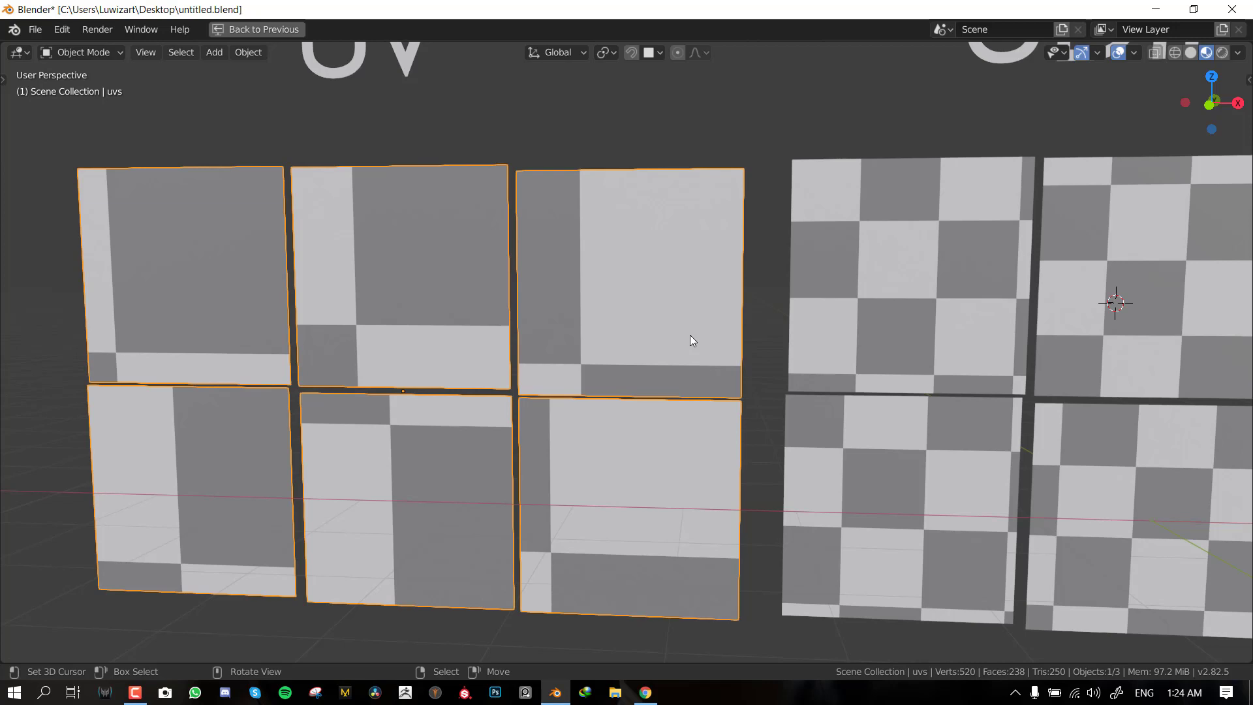
scroll(671, 338, "down", 3)
middle_click_drag(652, 352, 626, 350)
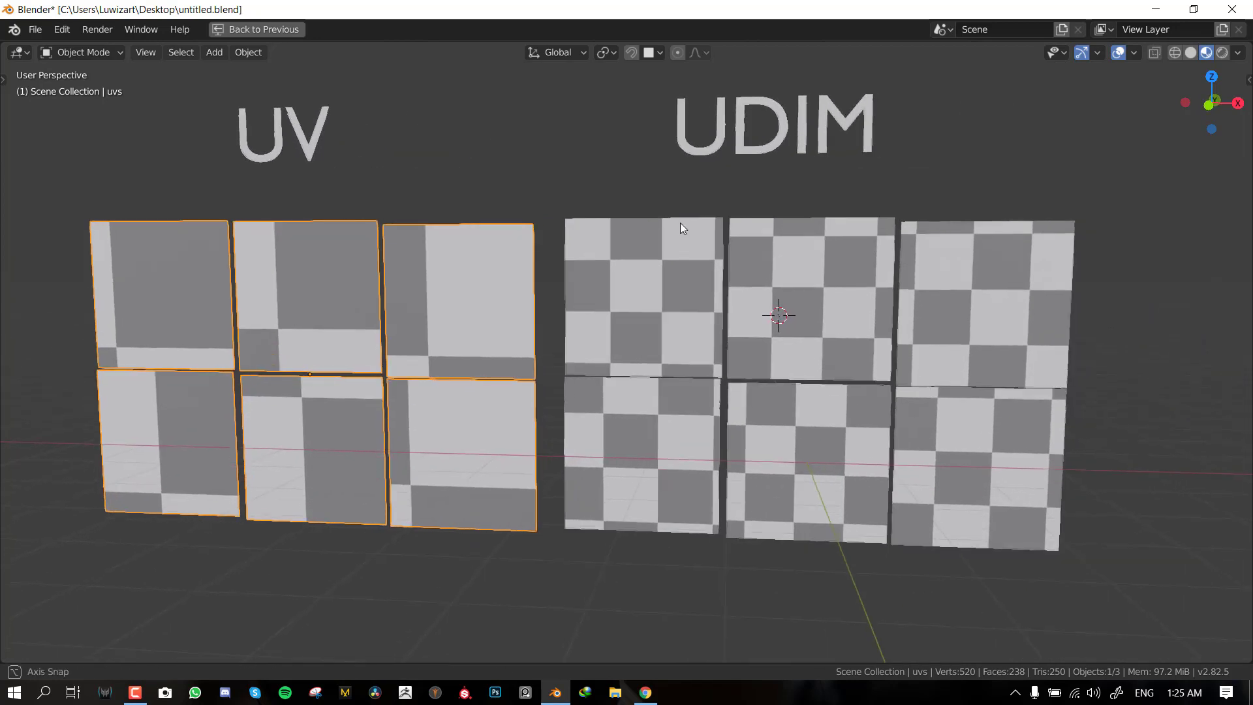
middle_click_drag(683, 226, 693, 215)
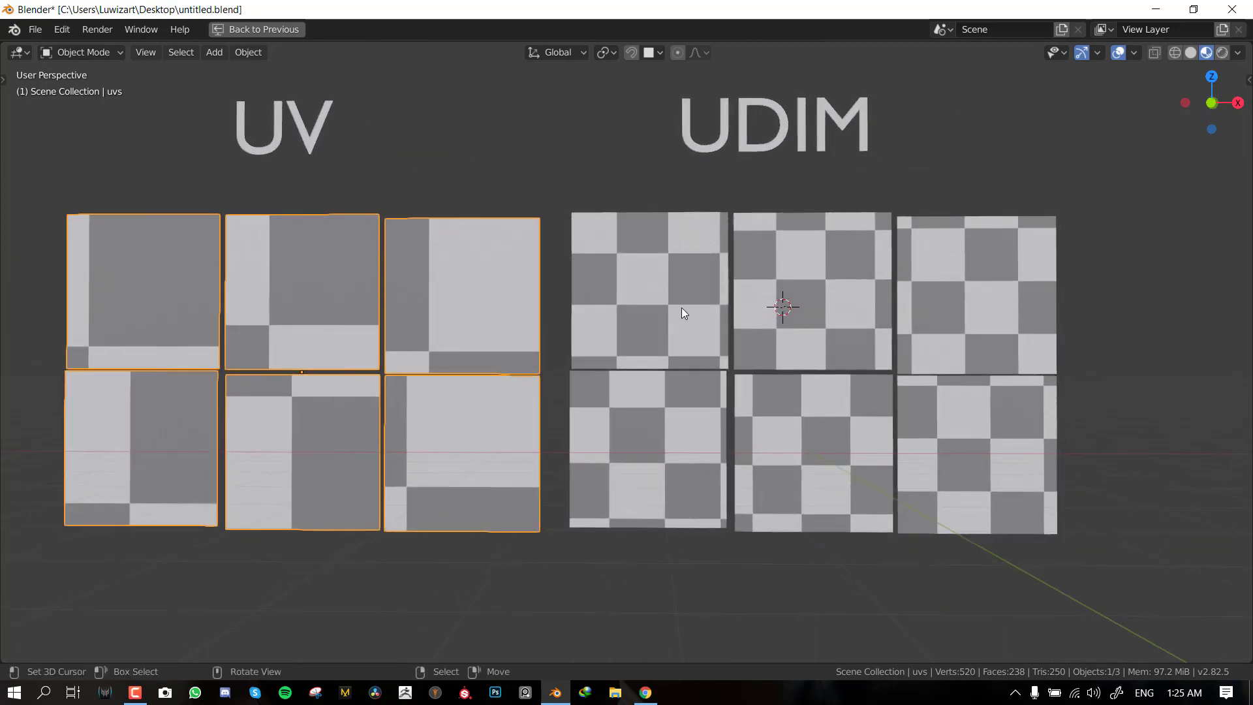
scroll(682, 308, "up", 2)
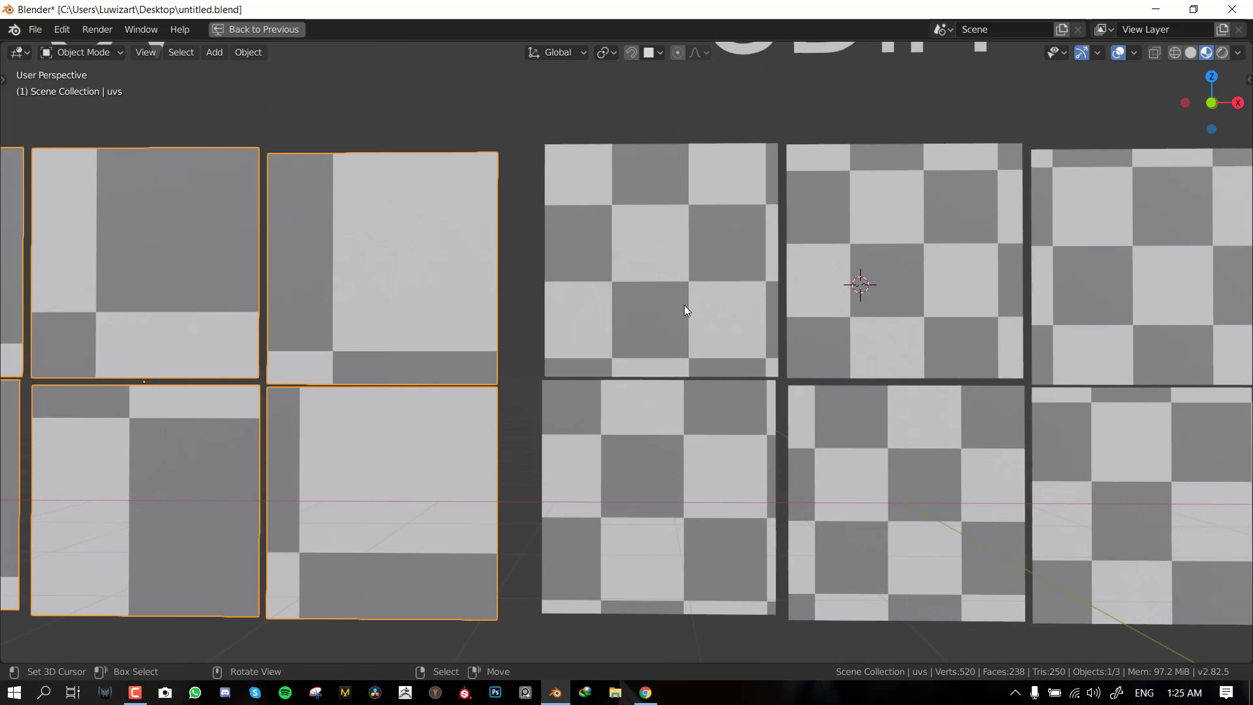
scroll(684, 304, "down", 1)
key("KP_1")
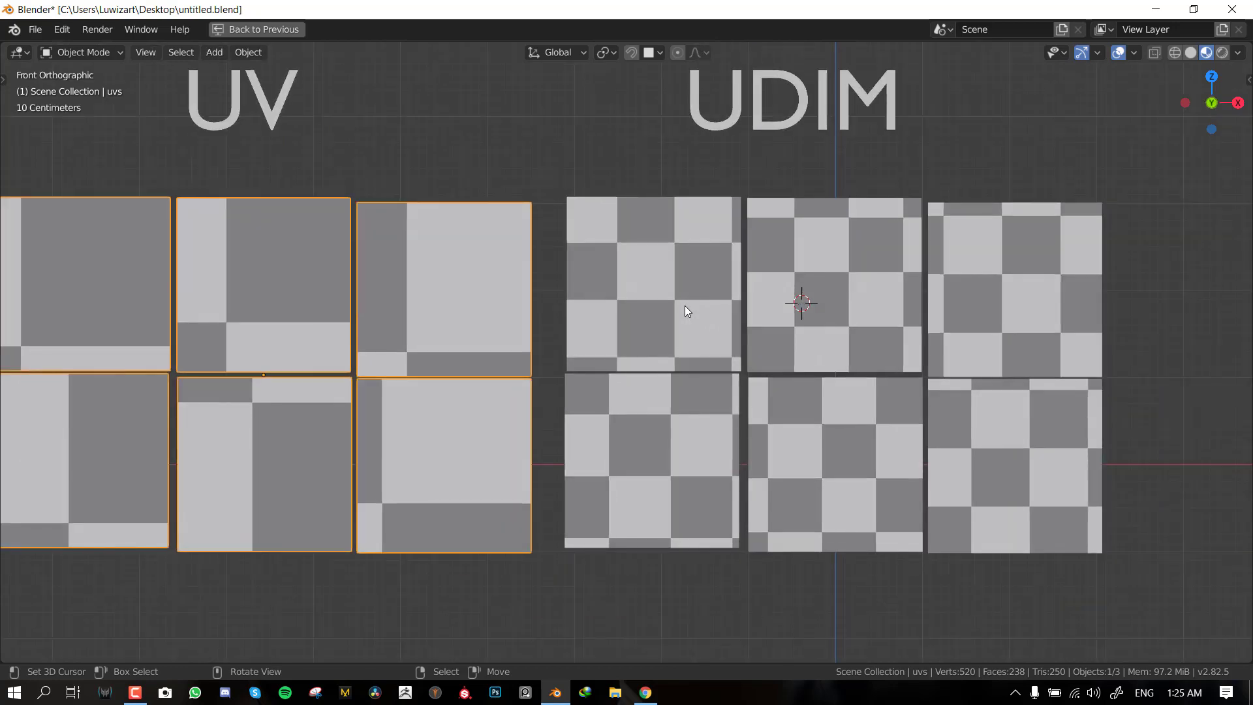
- Restore the Shading layout and drag the Checker Texture scale up to 111
key("ctrl+space")
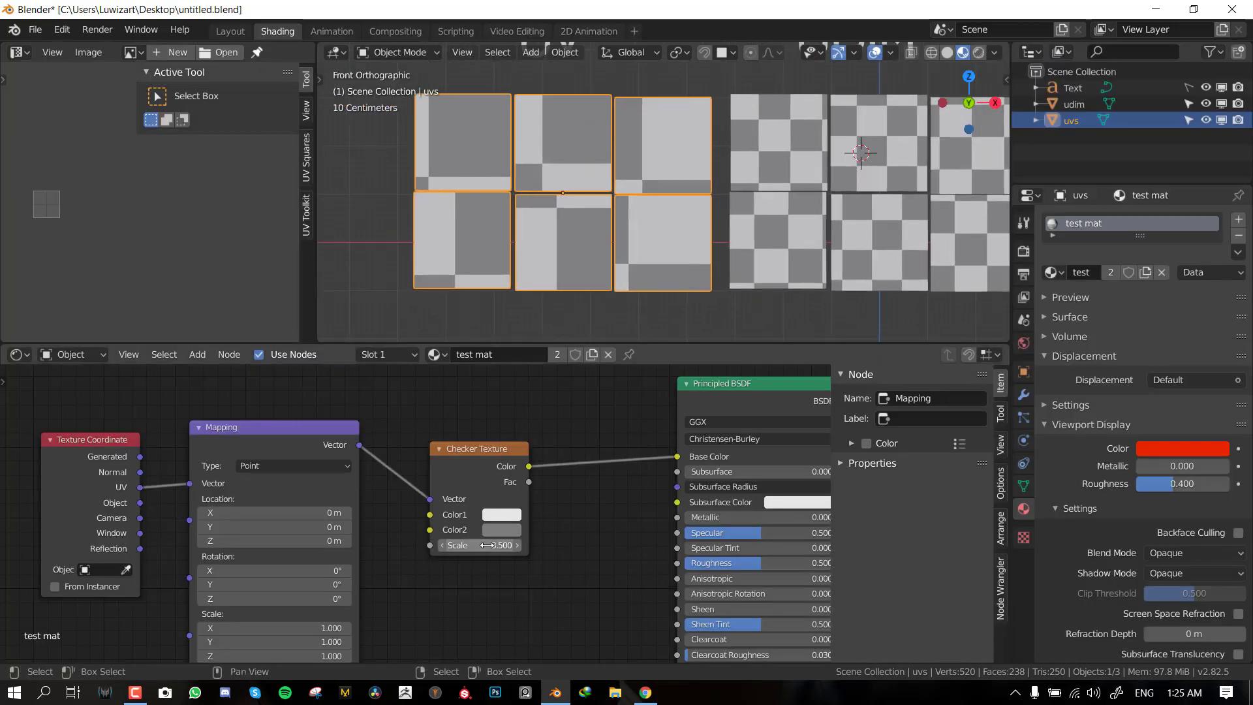
left_click_drag(483, 545, 914, 545)
scroll(709, 214, "up", 2)
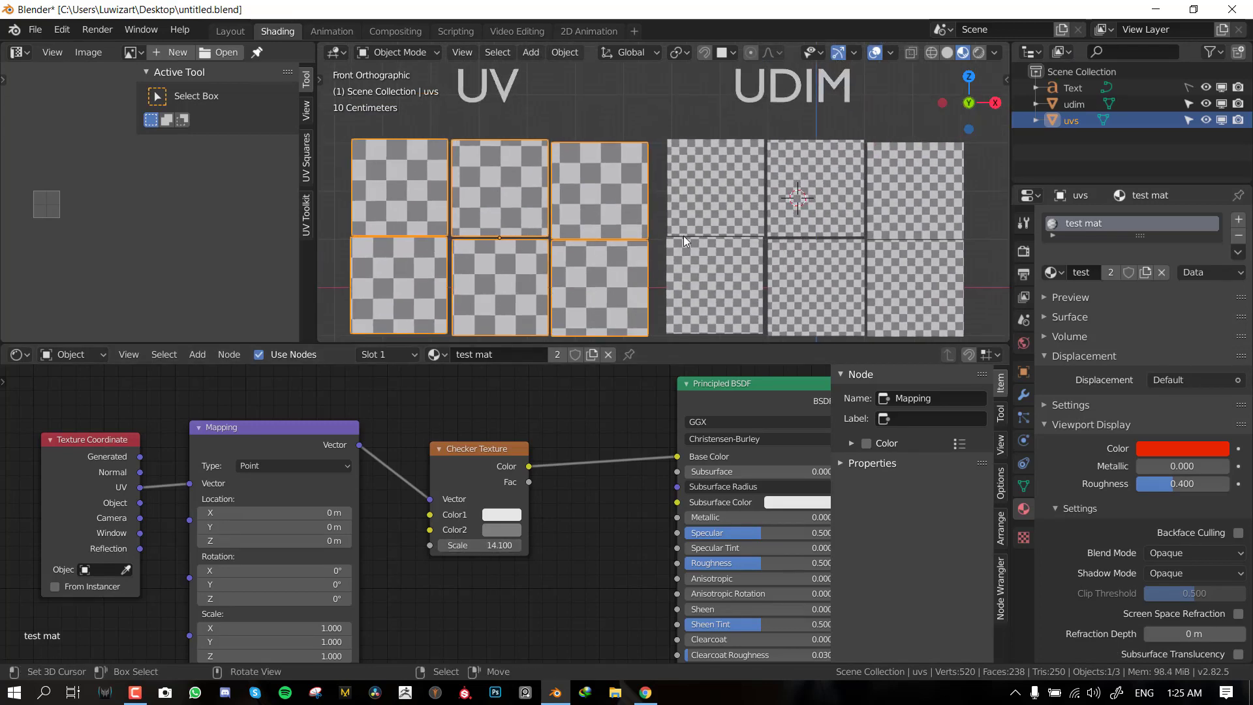
scroll(722, 224, "down", 3)
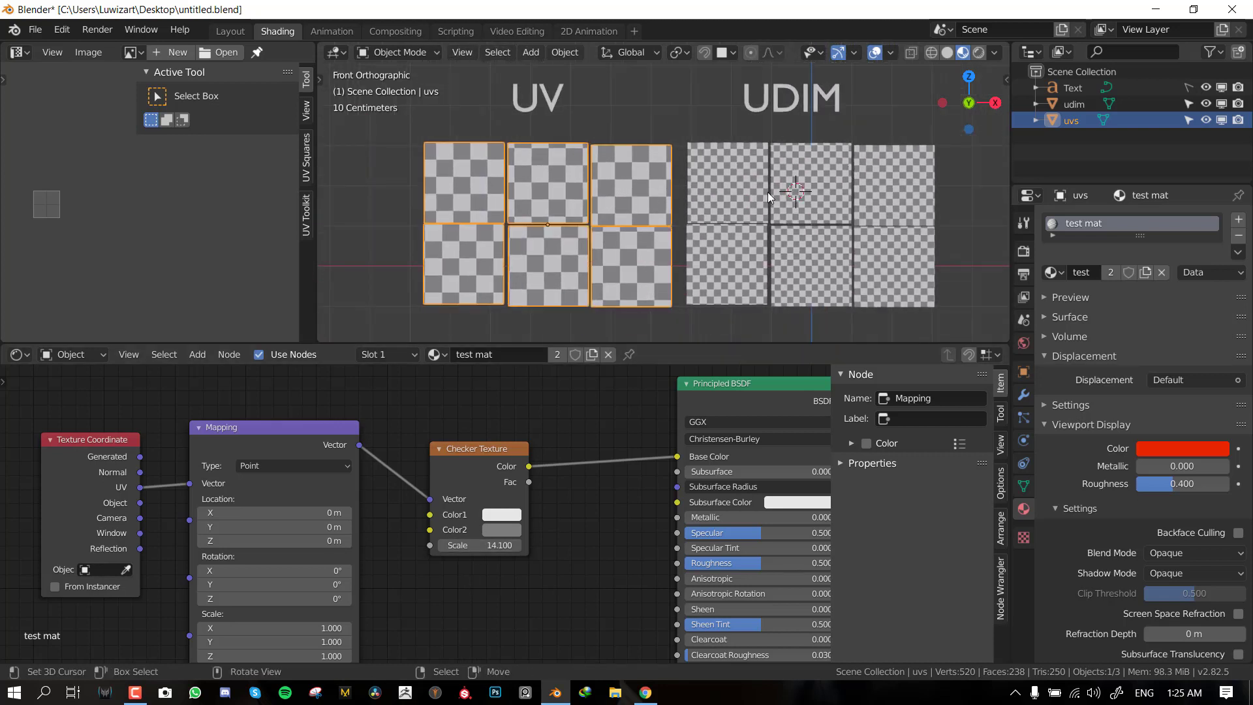
scroll(582, 186, "up", 2)
scroll(449, 210, "down", 2)
mouse_move(480, 548)
left_mouse_down()
mouse_move(493, 548)
mouse_move(461, 548)
mouse_move(535, 545)
mouse_move(475, 545)
left_mouse_up()
middle_click_drag(685, 178, 671, 200)
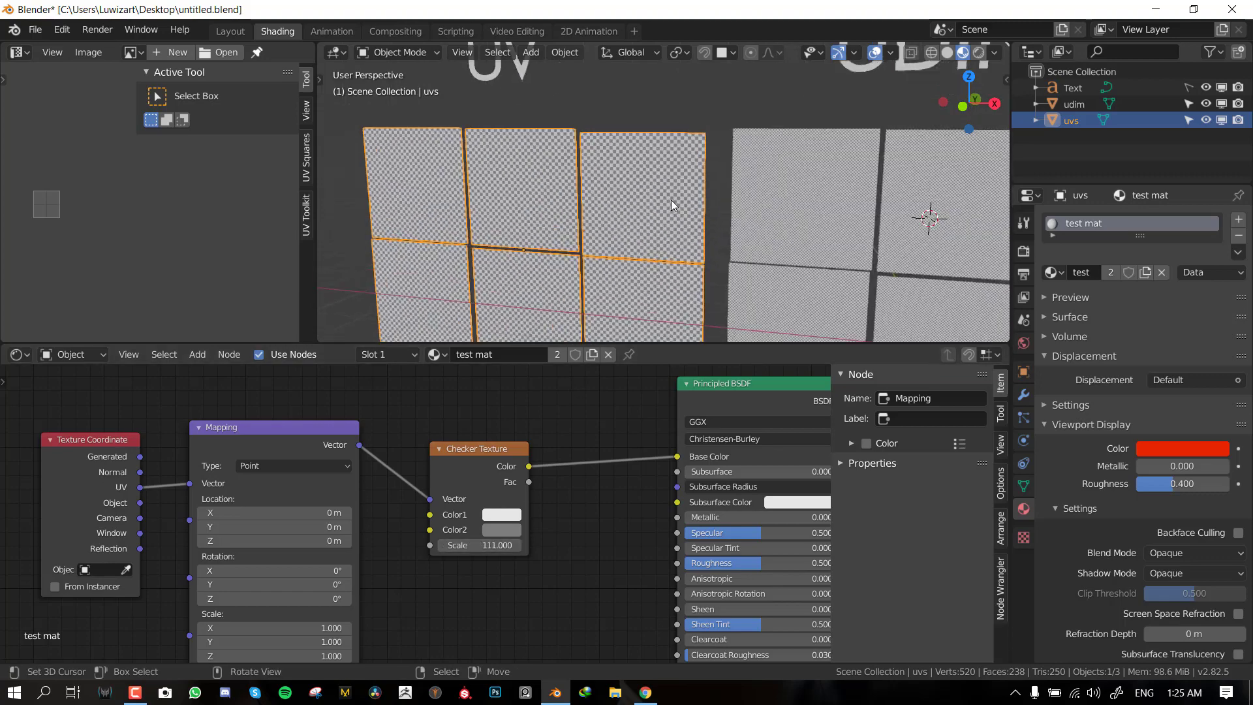
scroll(562, 217, "up", 2)
scroll(563, 217, "up", 5)
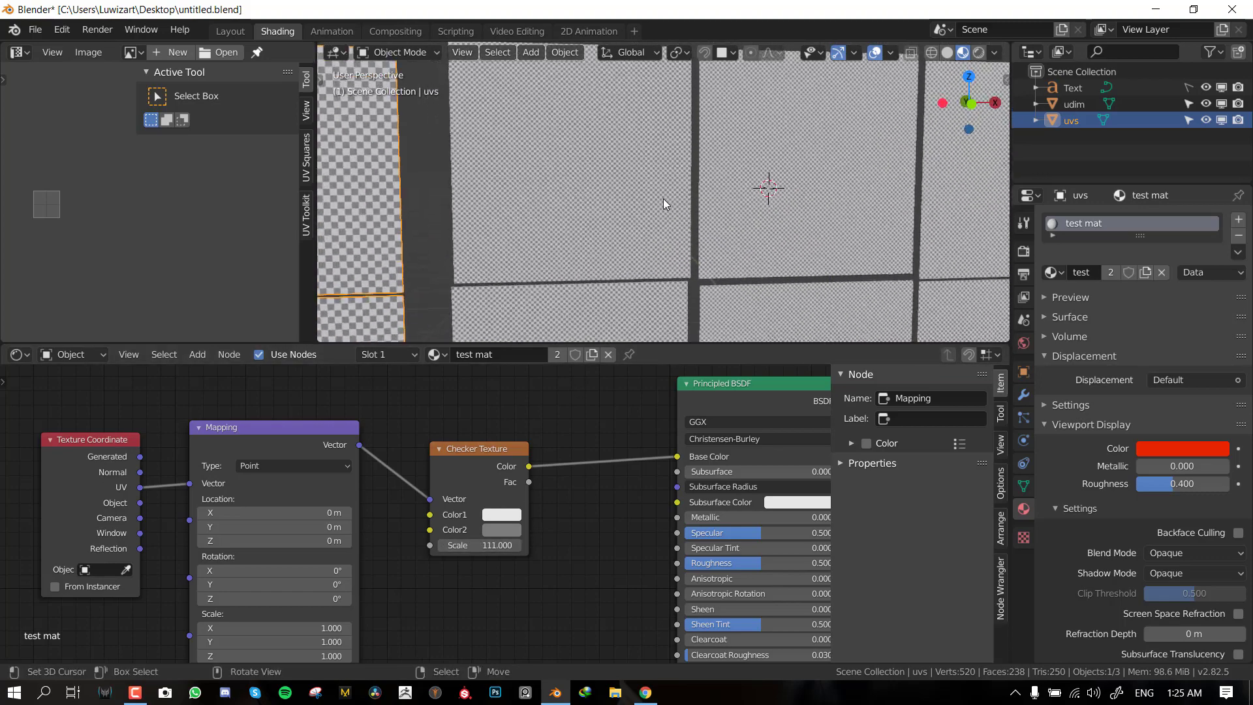
key("KP_1")
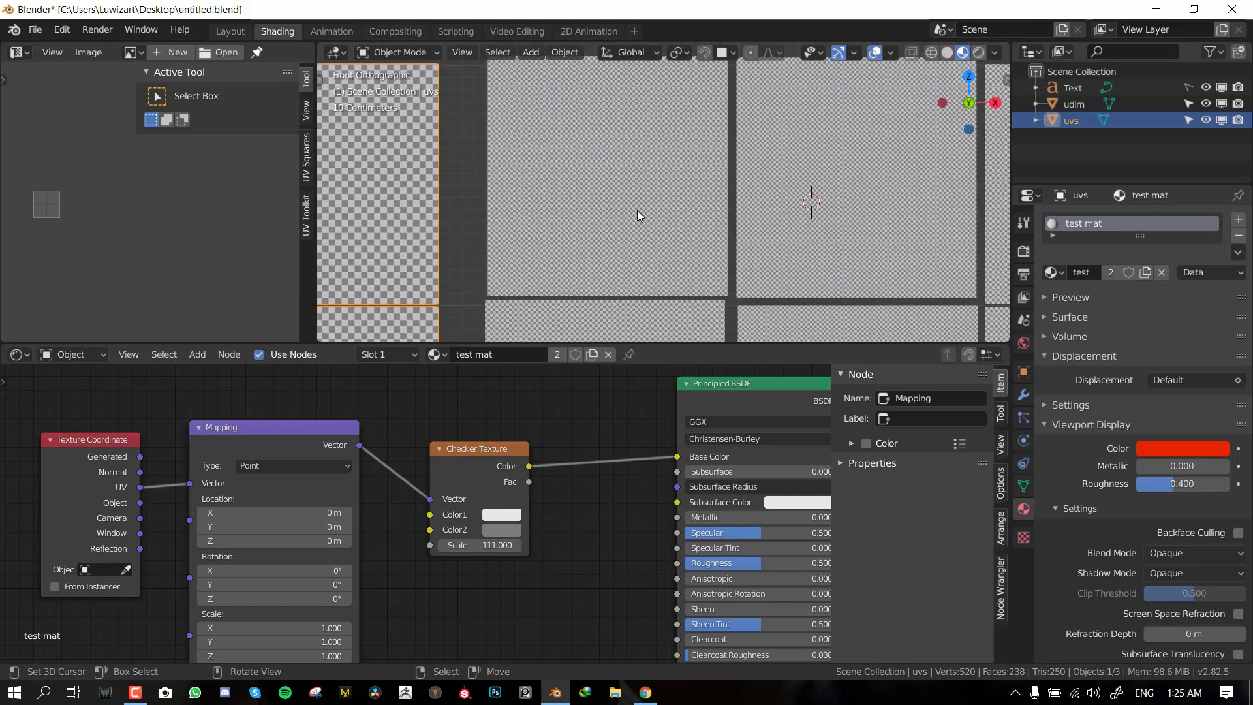
scroll(637, 211, "down", 3)
- Put the udim object in Edit Mode, maximize the UV editor, and select the first UV island
key("t")
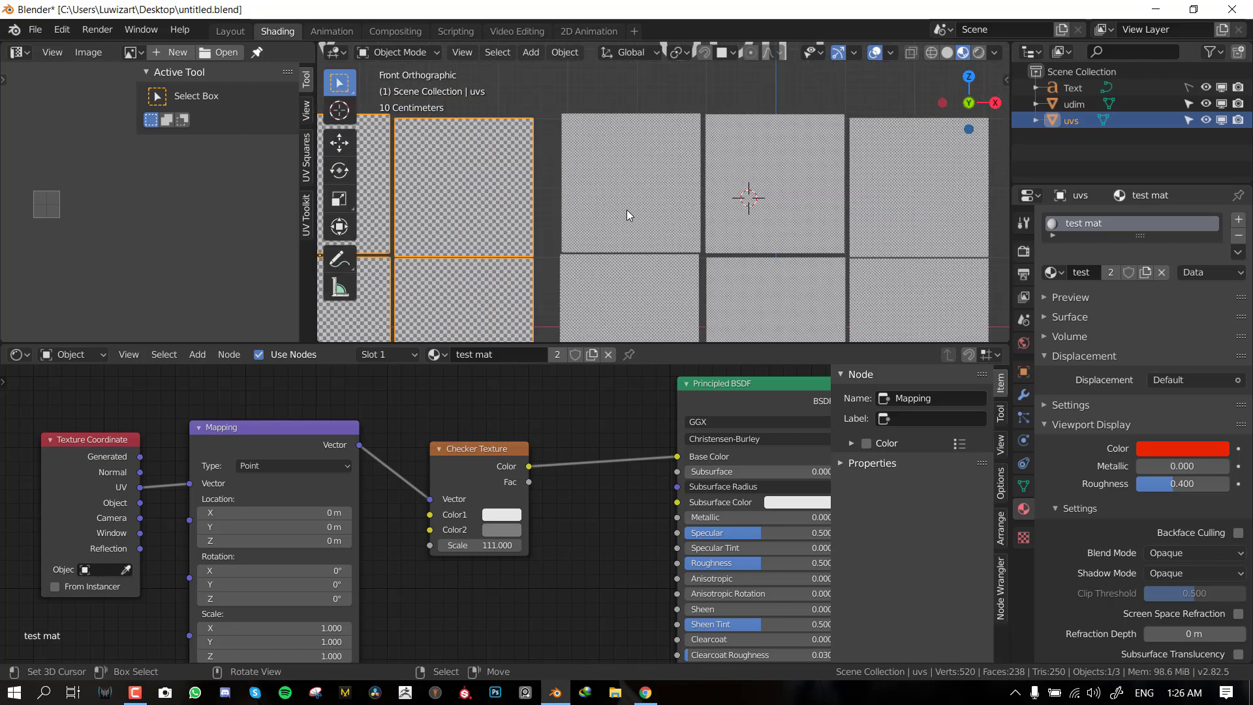
left_click(660, 201)
scroll(660, 201, "down", 3)
key("Tab")
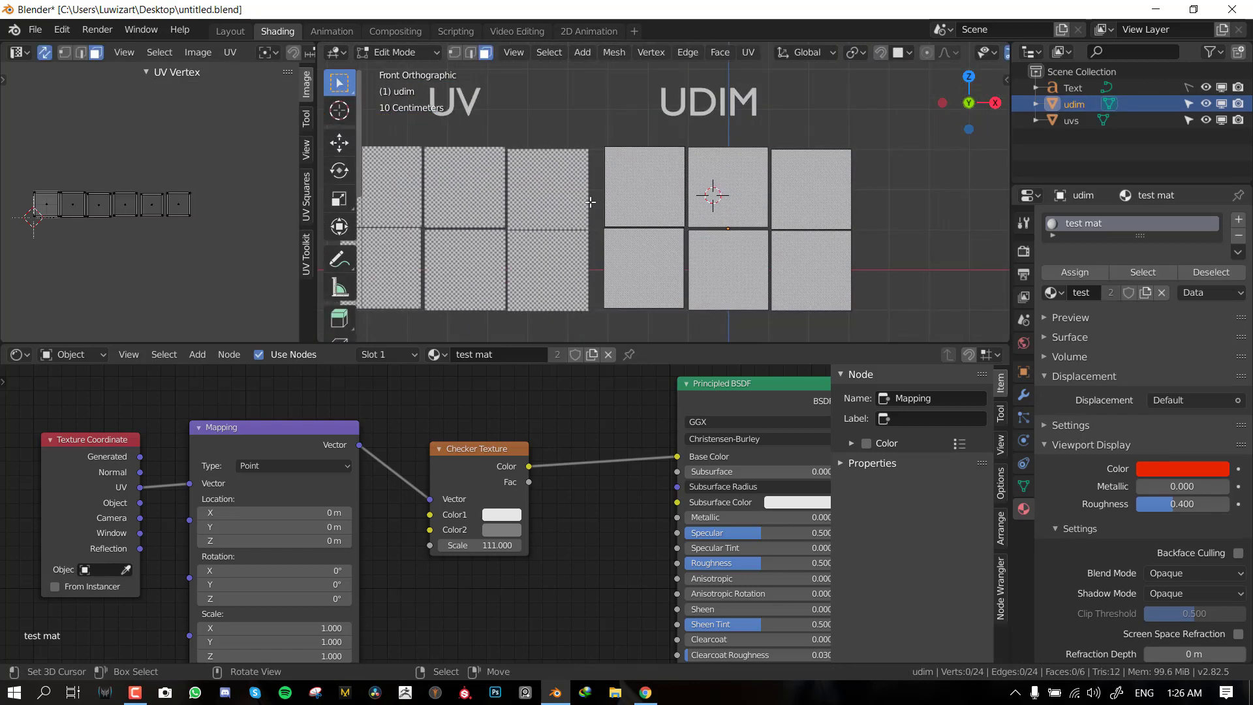
key("ctrl+space")
scroll(516, 310, "up", 6)
middle_click_drag(516, 310, 670, 311)
scroll(579, 311, "up", 1)
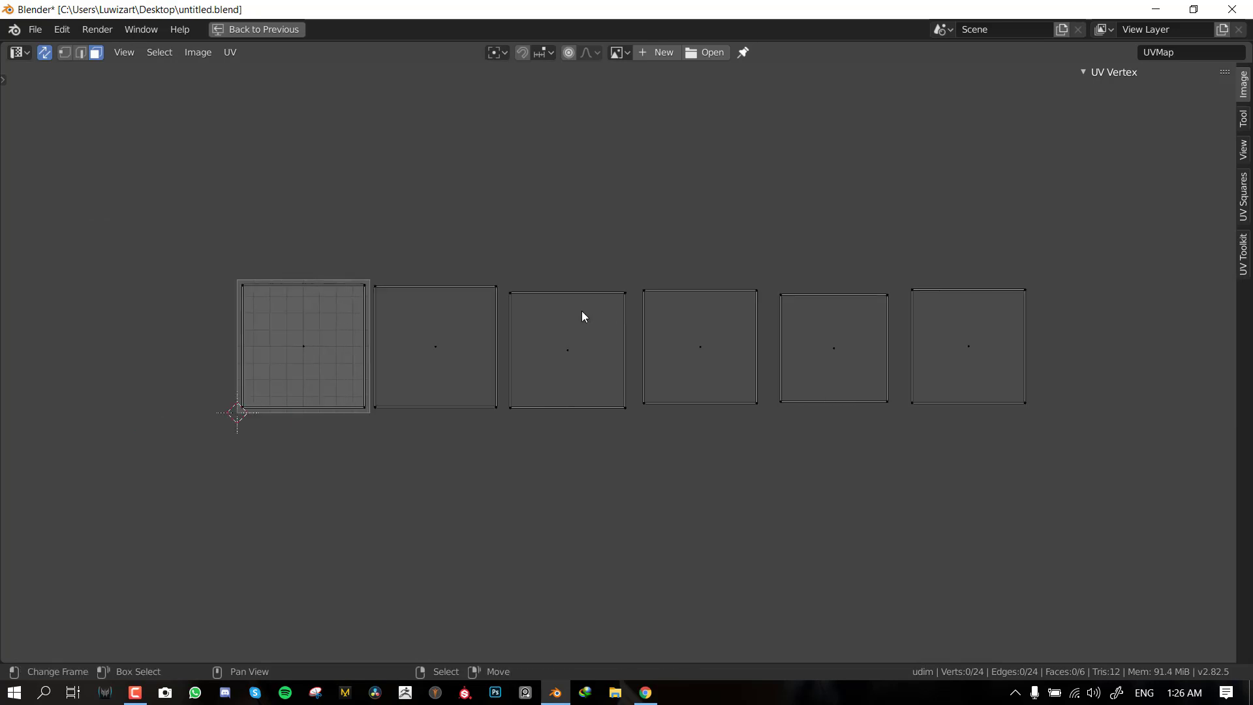
key("a")
key("alt+a")
key("l")
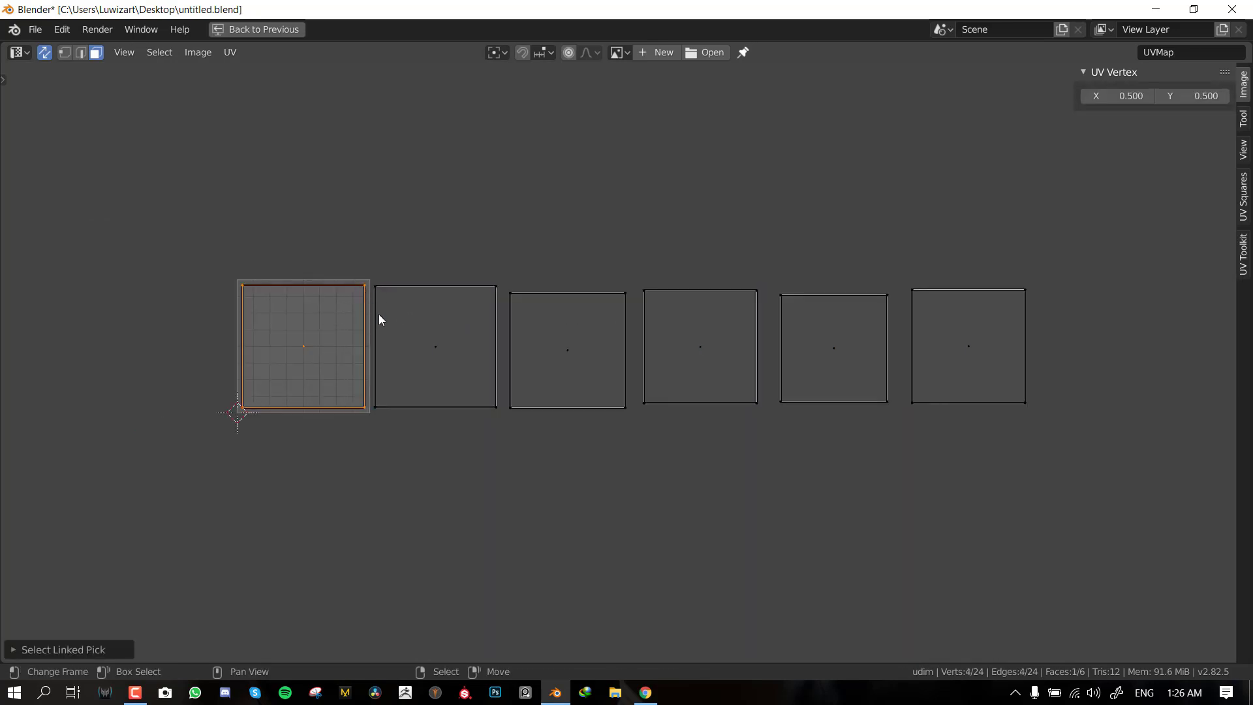
scroll(379, 314, "up", 2)
middle_click_drag(18, 264, 246, 297)
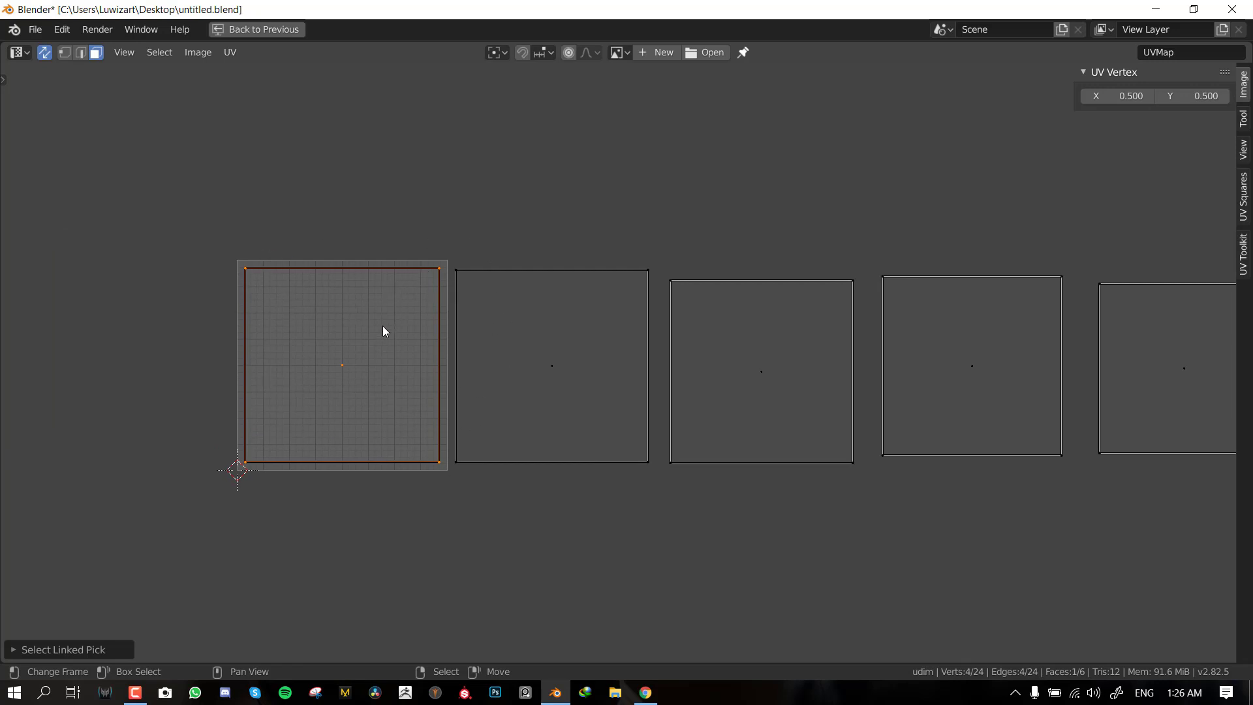
- Scale the first UV square about 8.09× so it exactly fills tile 1001
key("s")
left_click(566, 444)
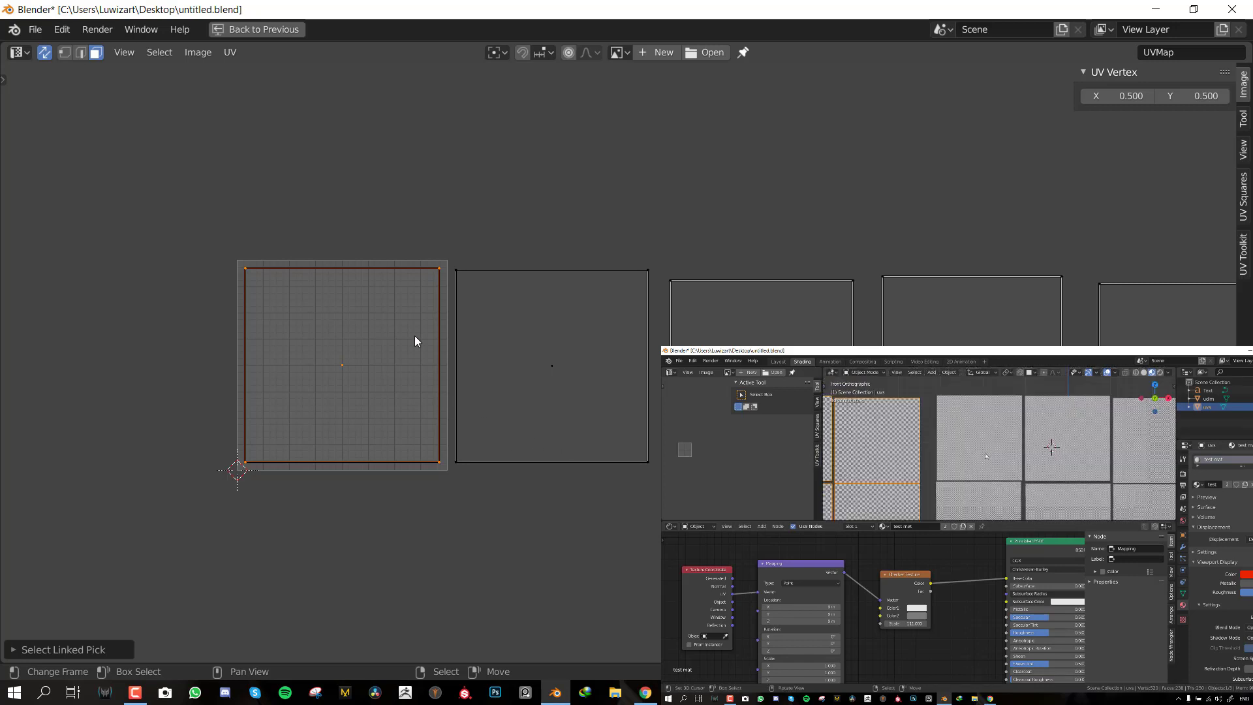
key("s")
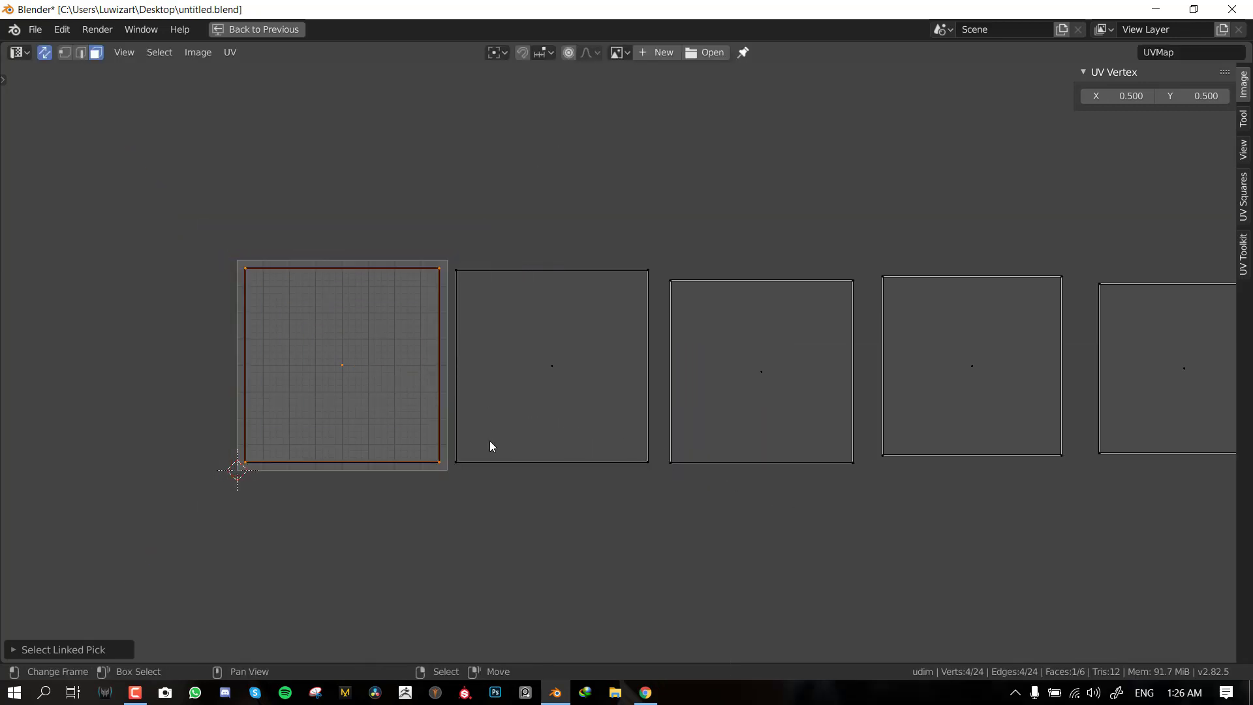
key("Escape")
key("s")
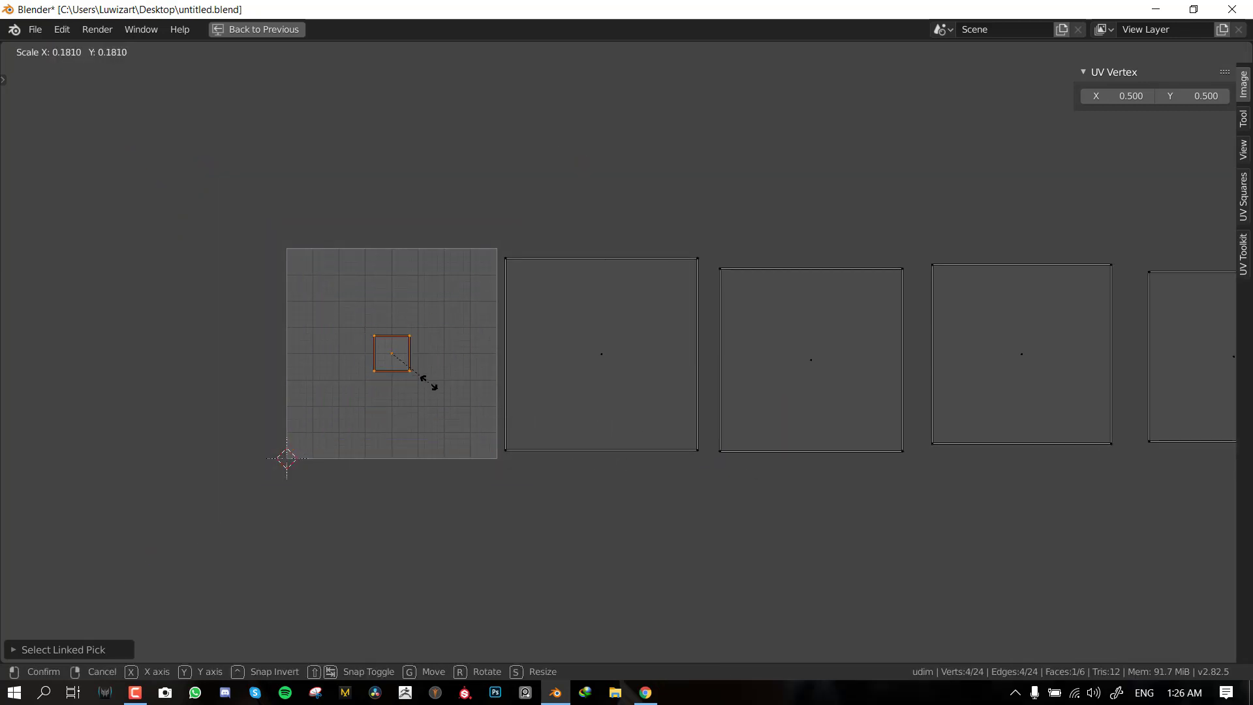
left_click(415, 363)
scroll(268, 330, "up", 2)
scroll(248, 338, "left", 2)
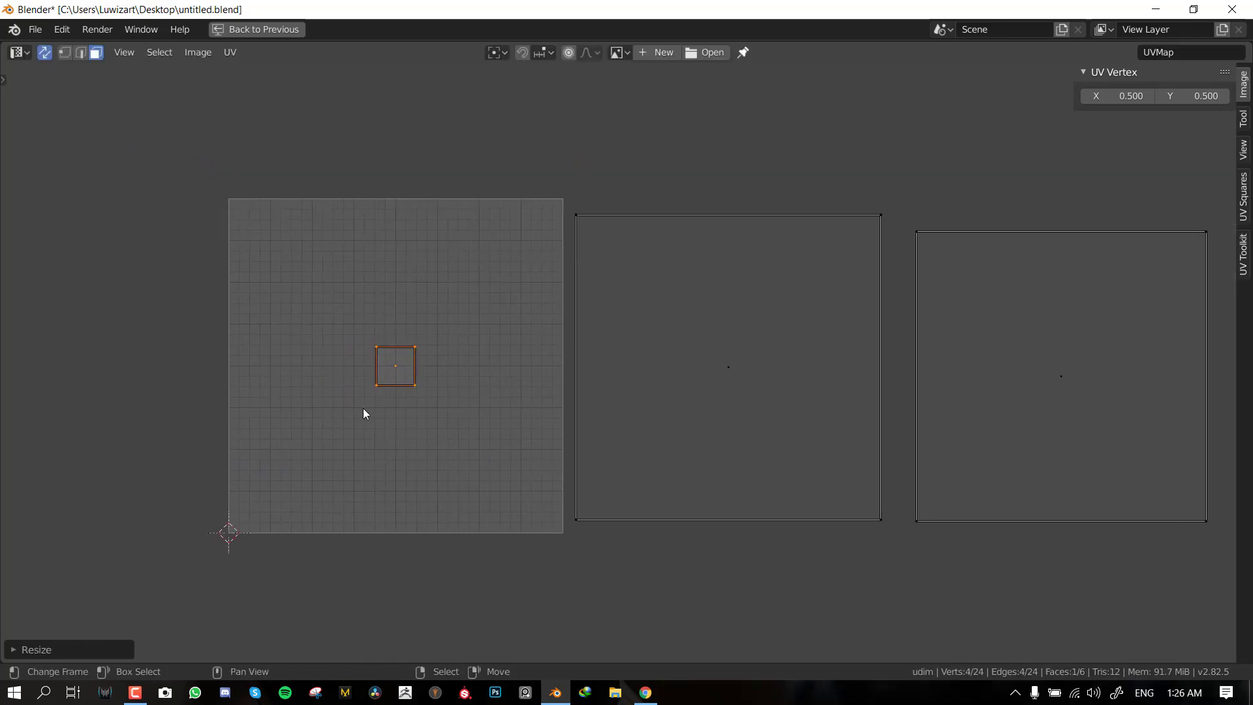
key("s")
key("Escape")
key("s")
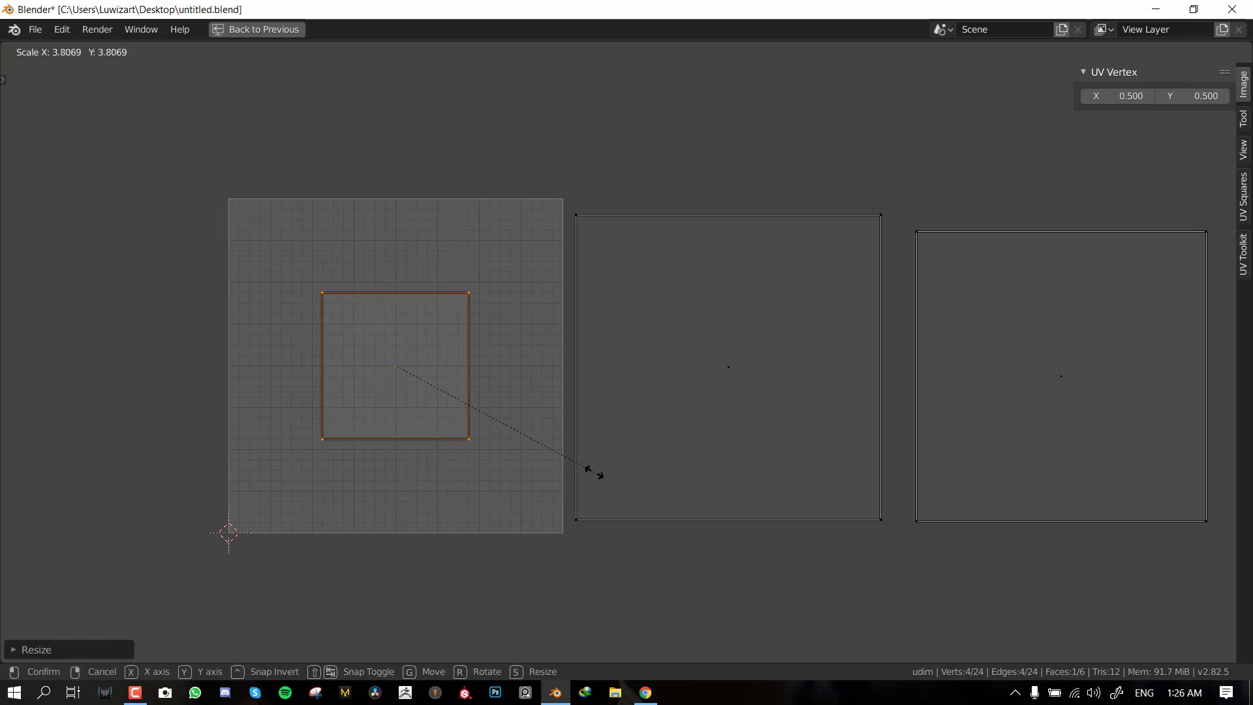
left_click(810, 581)
- Zoom out and pan the UV view until all six UDIM tiles are visible
scroll(653, 509, "down", 2)
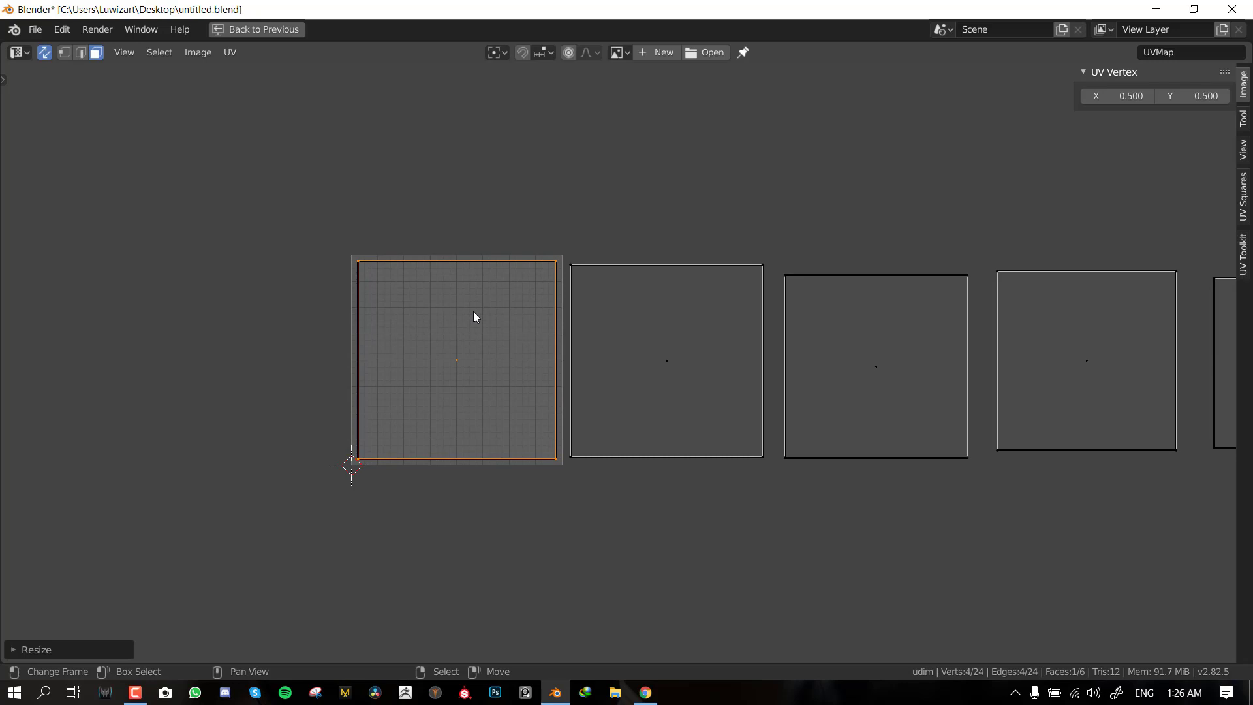
scroll(588, 346, "down", 2)
scroll(618, 359, "up", 1)
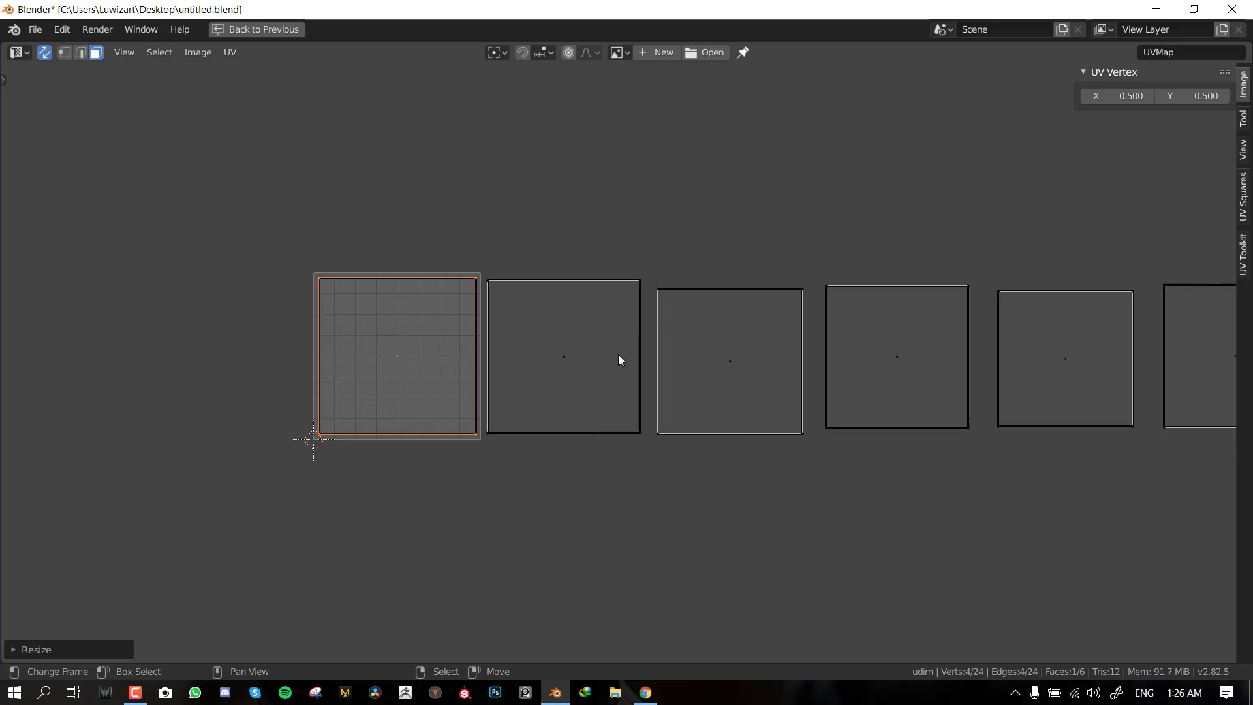
middle_click_drag(618, 360, 534, 365)
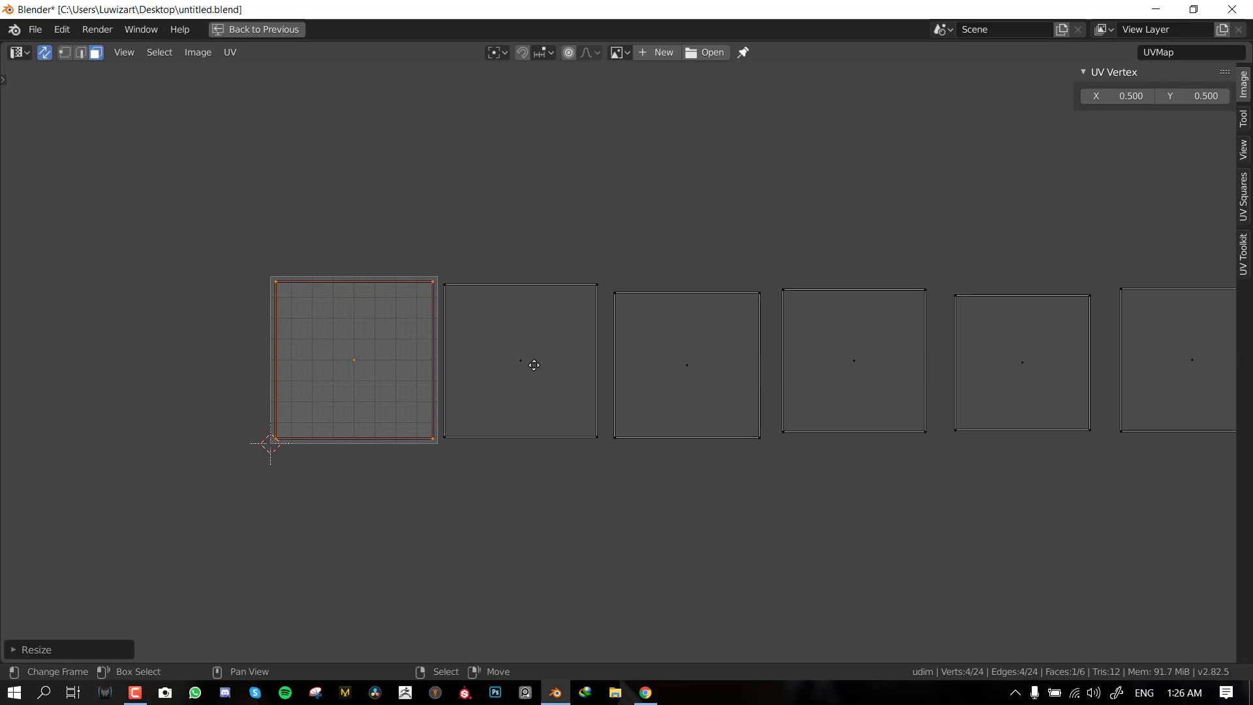
middle_click_drag(534, 365, 485, 367)
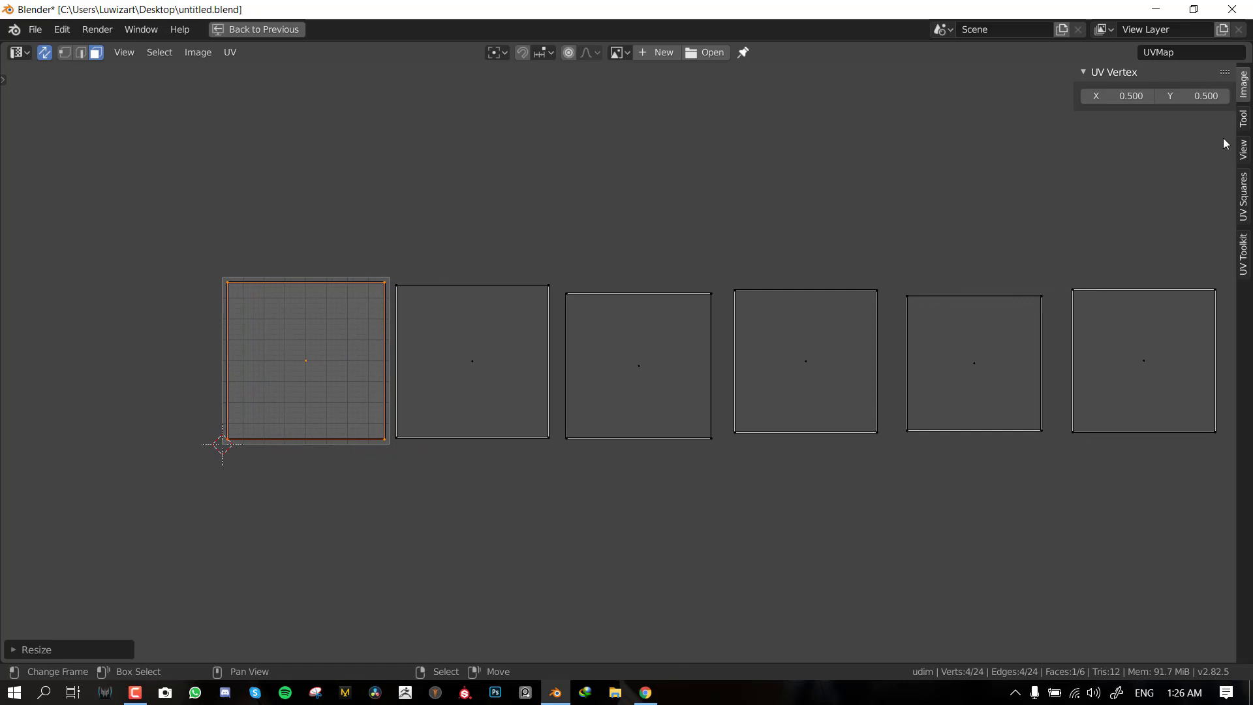
- Load the tiled image 'UDIM' in the UV editor and open its Add Tile option
left_click(1240, 122)
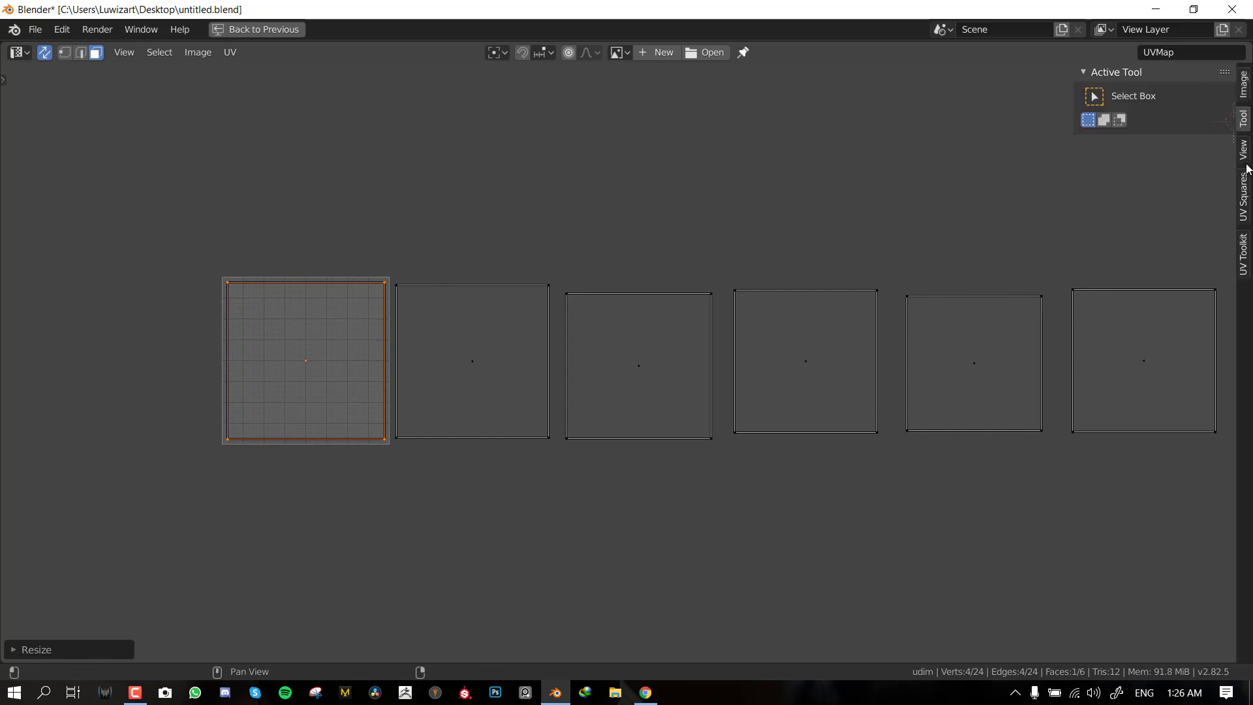
left_click(1244, 90)
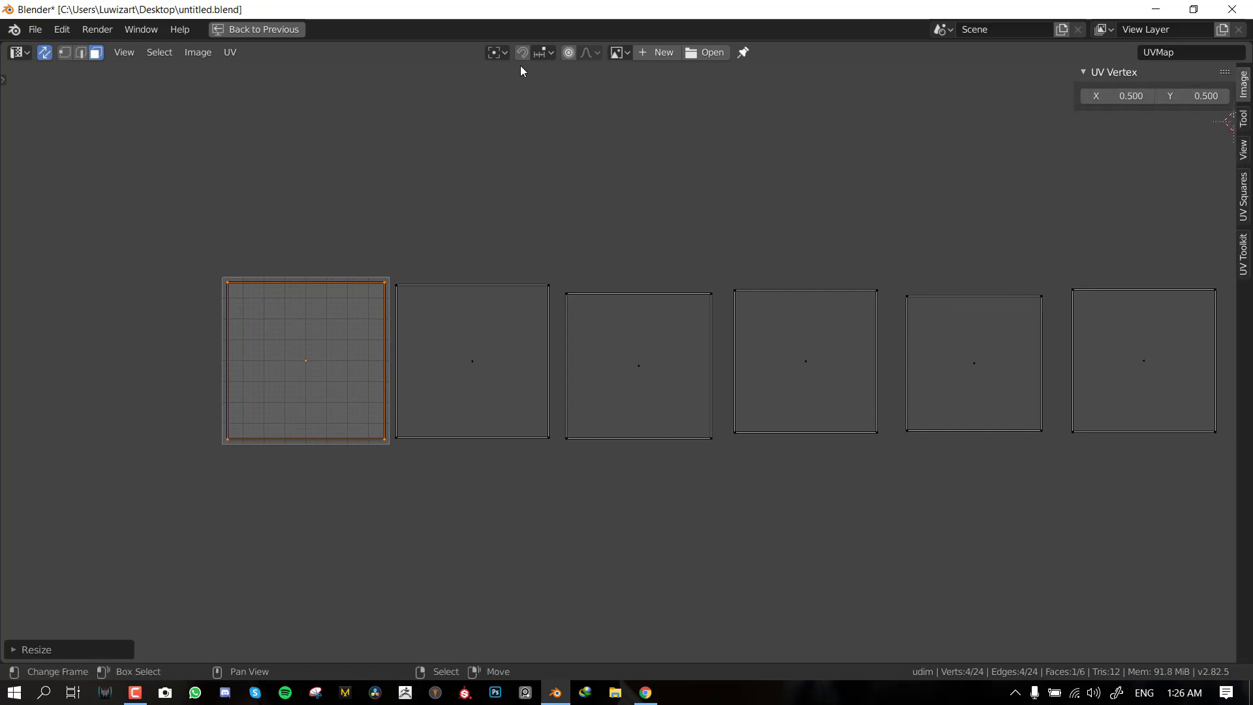
left_click(617, 53)
left_click(690, 140)
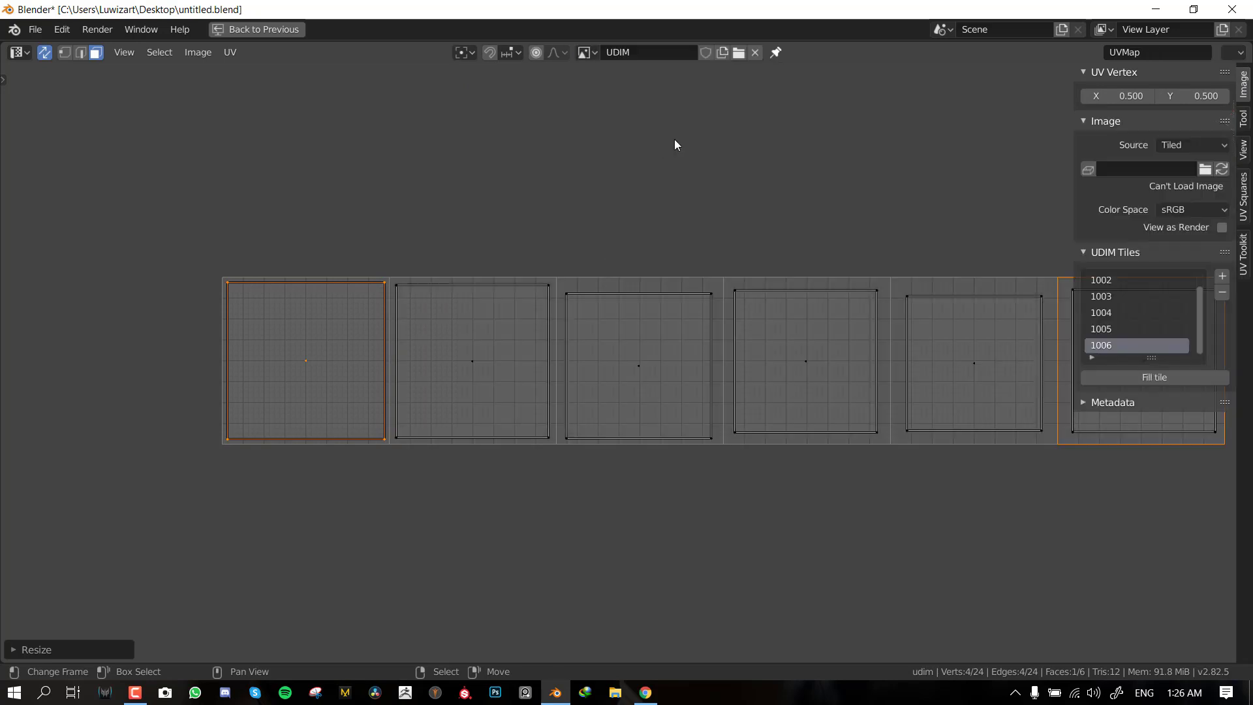
left_click(1222, 279)
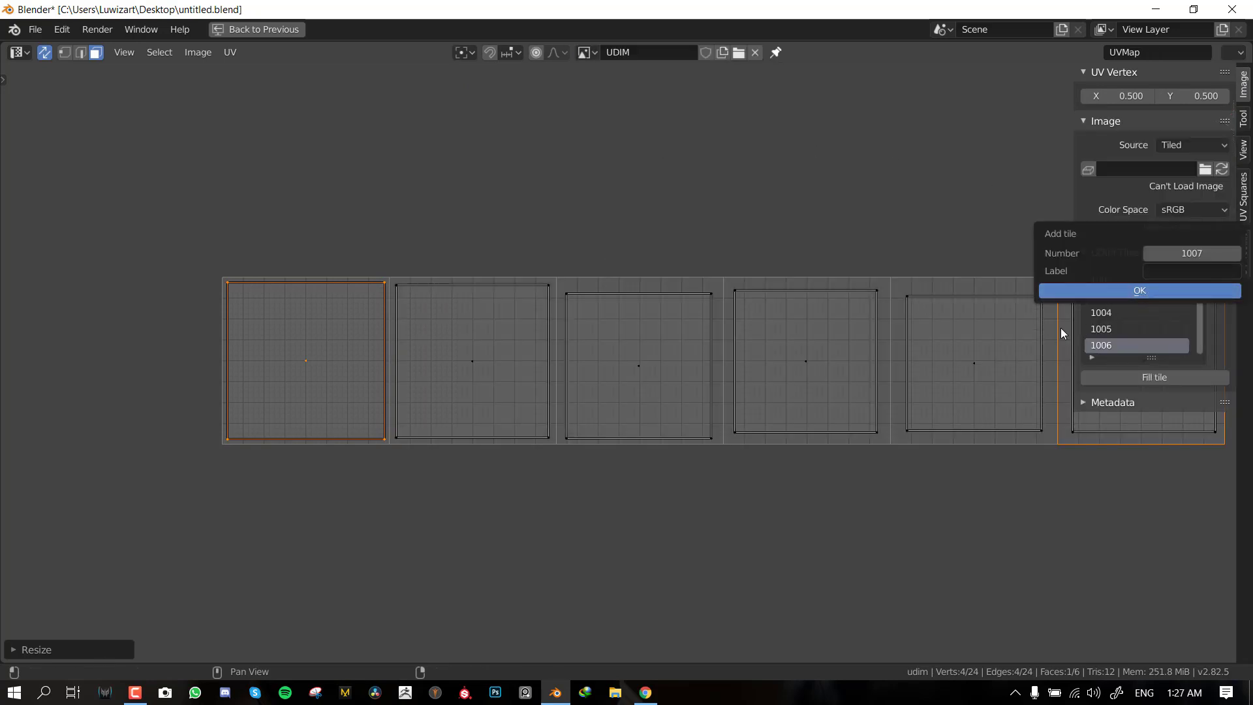
middle_click_drag(860, 385, 785, 388)
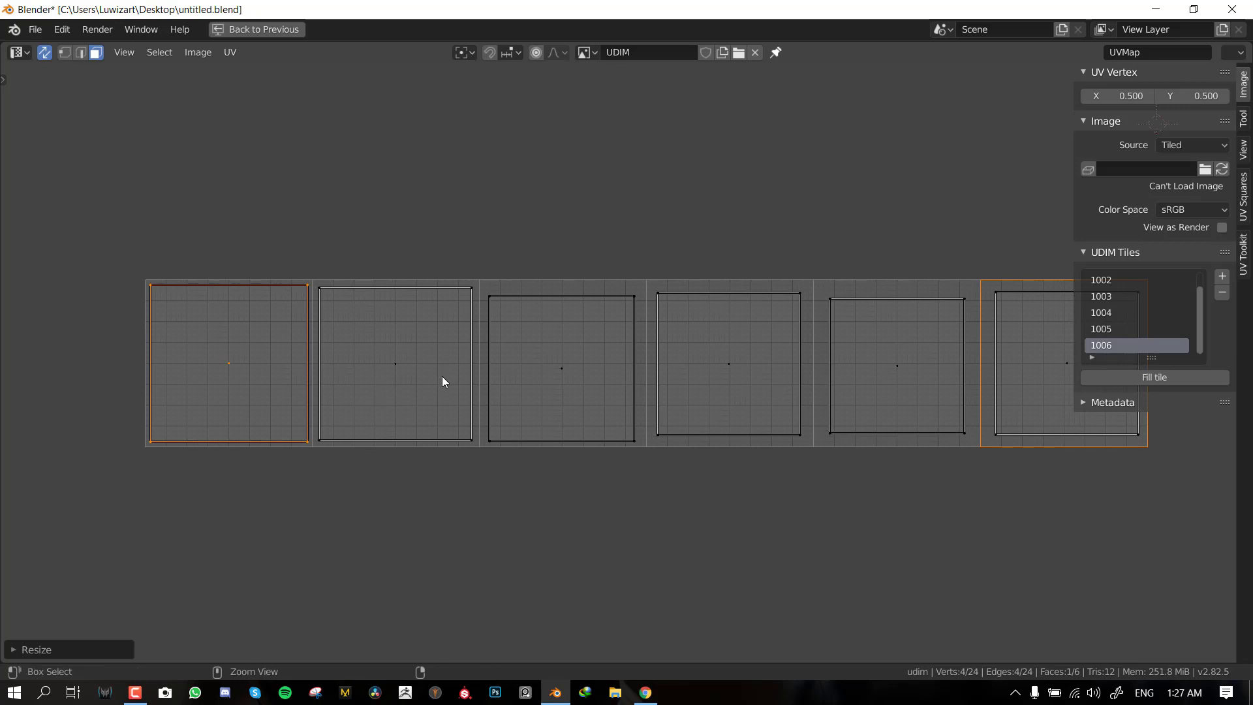
- Restore the Shading layout, drag the Checker Texture scale down to 34.2, then call up New File
key("ctrl+space")
scroll(716, 236, "up", 3)
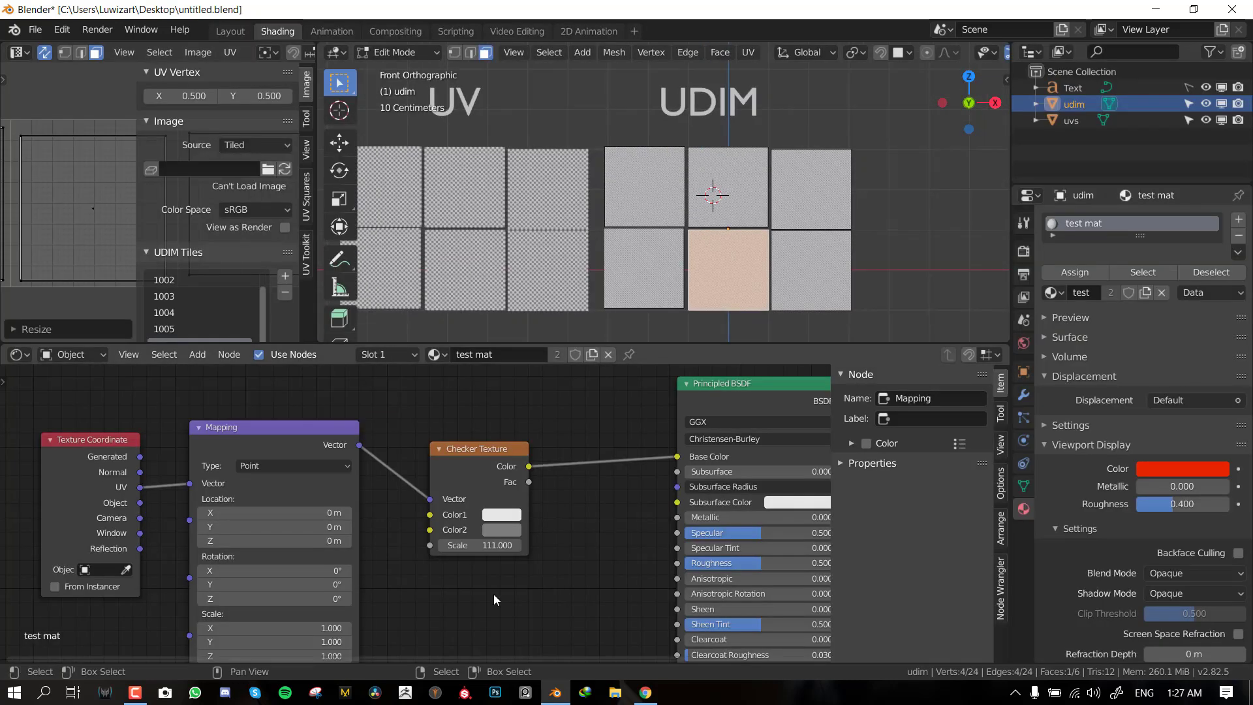
left_click_drag(483, 545, 434, 545)
scroll(653, 215, "up", 2)
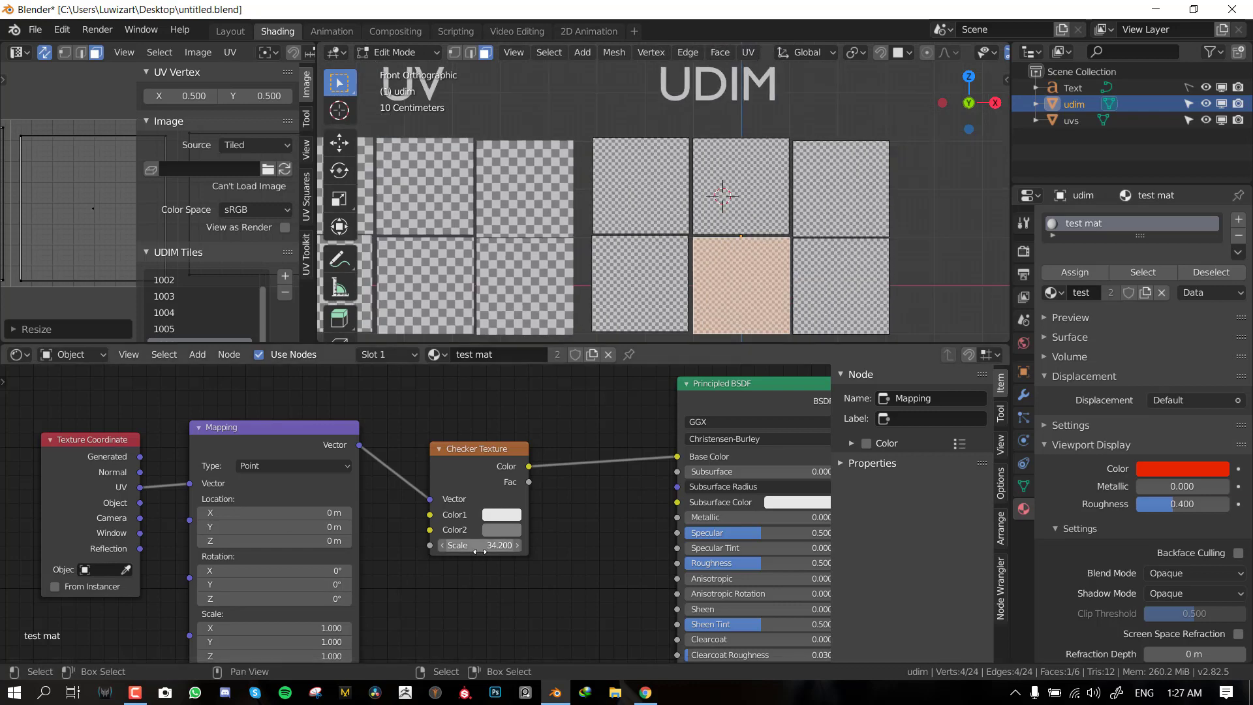
middle_click_drag(770, 270, 692, 272)
key("KP_1")
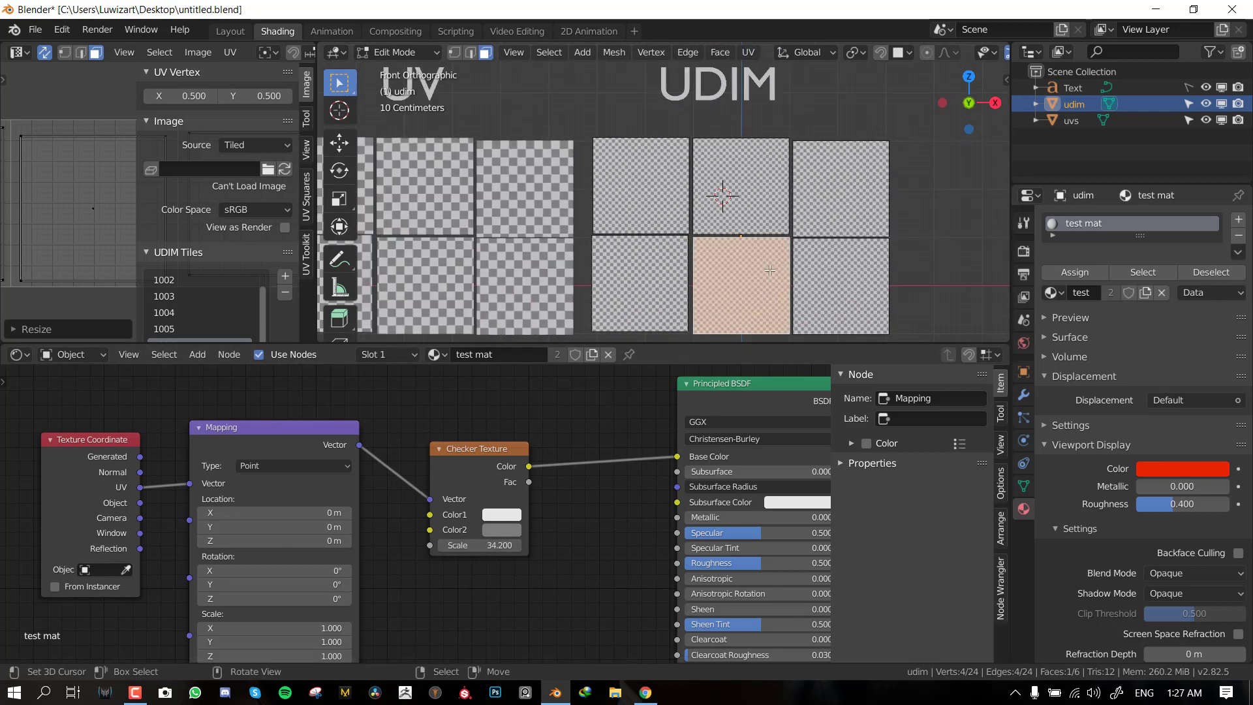
scroll(777, 269, "up", 2)
scroll(779, 275, "down", 2)
middle_click_drag(779, 274, 766, 273)
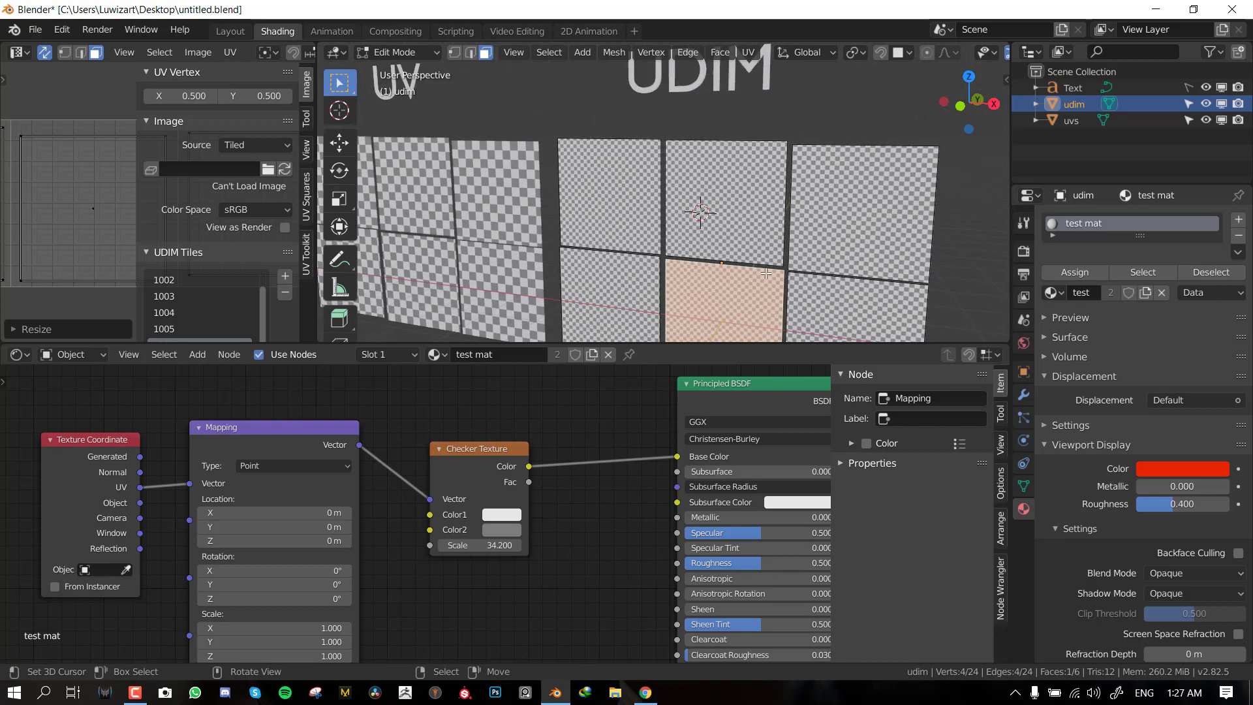
key("ctrl+n")
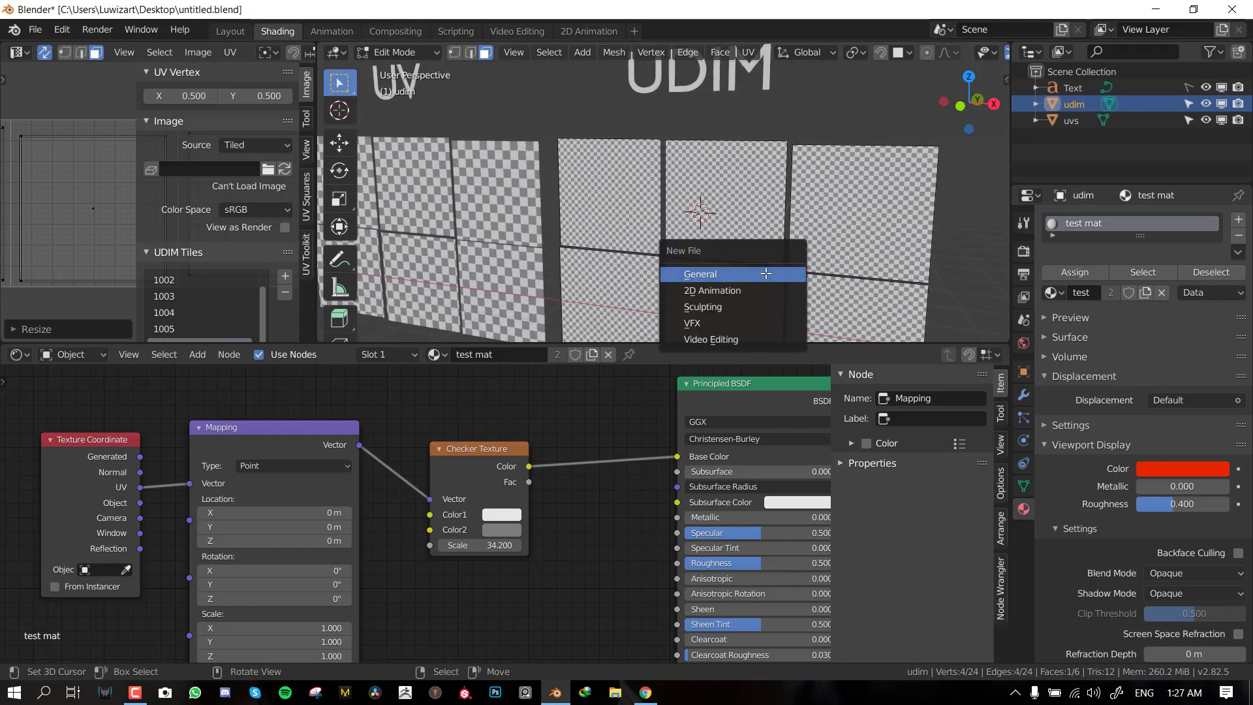
- Start a General scene without saving, then reopen untitled.blend from the splash screen's Recent Files
left_click(766, 273)
left_click(663, 369)
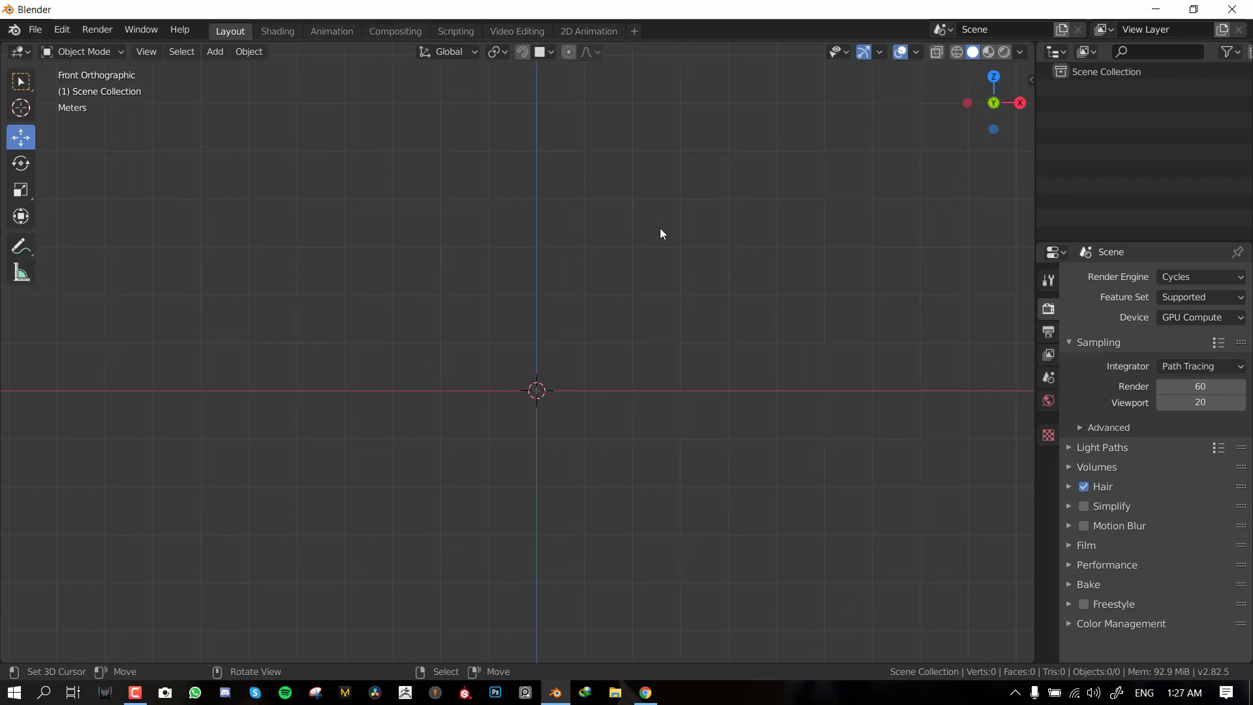
scroll(664, 222, "up", 1)
scroll(653, 183, "up", 1)
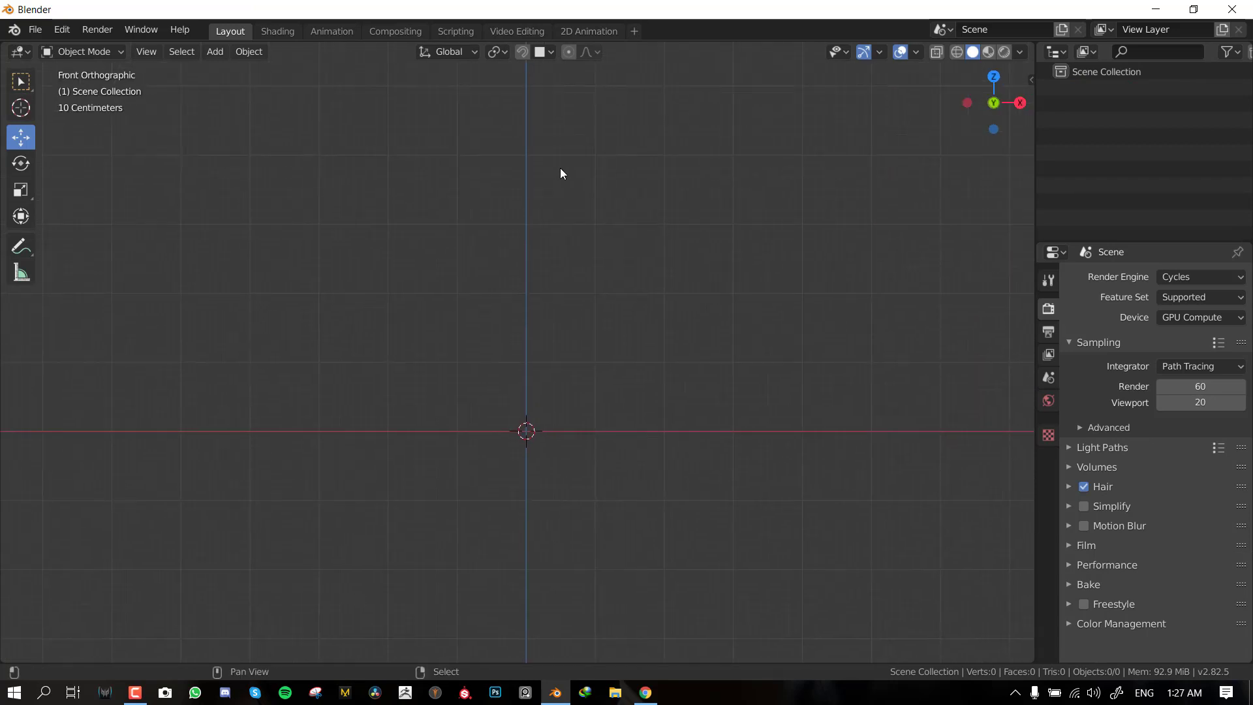
left_click(15, 30)
left_click(32, 43)
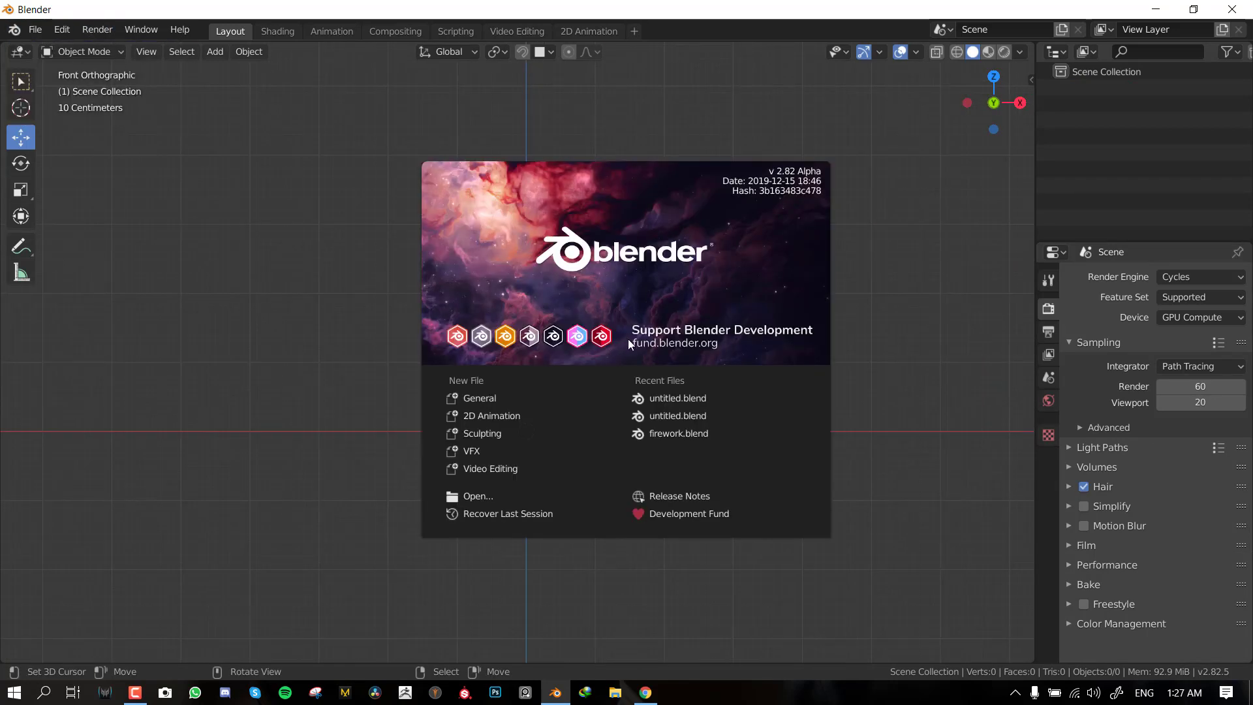
left_click(672, 398)
- Duplicate the uvs object as uvs.001 and isolate the copy in Local View
left_click(417, 299)
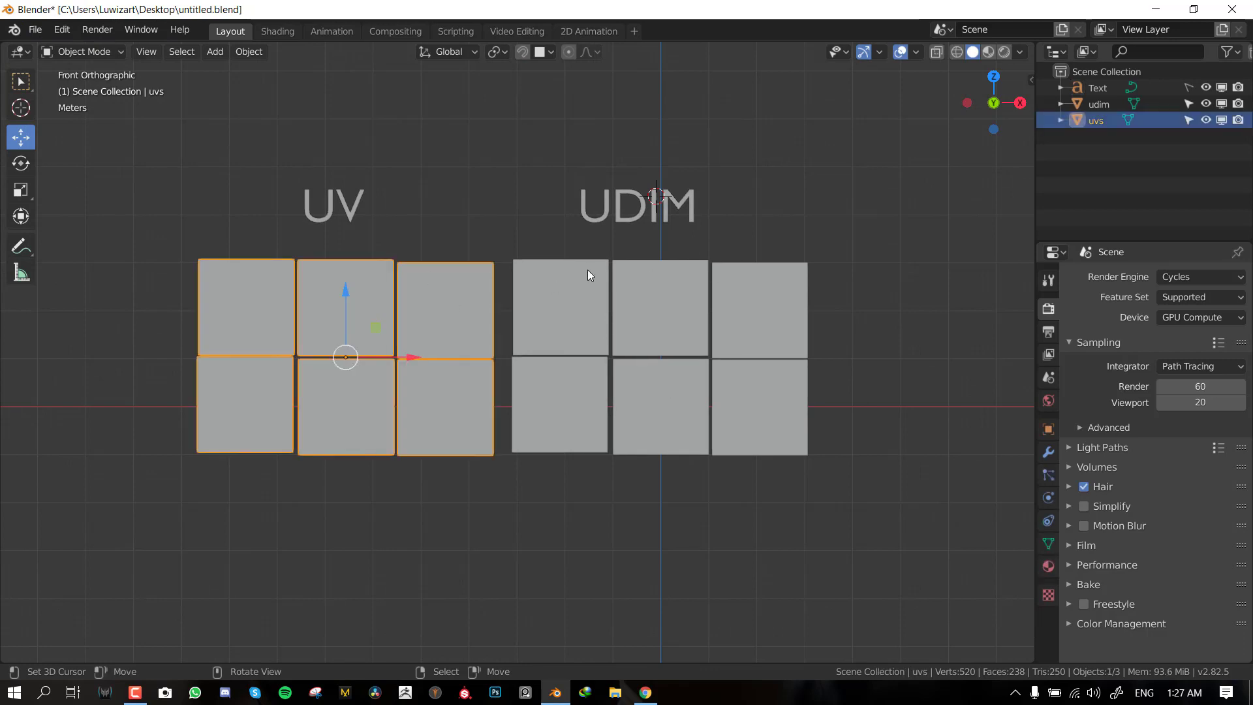
left_click(652, 330)
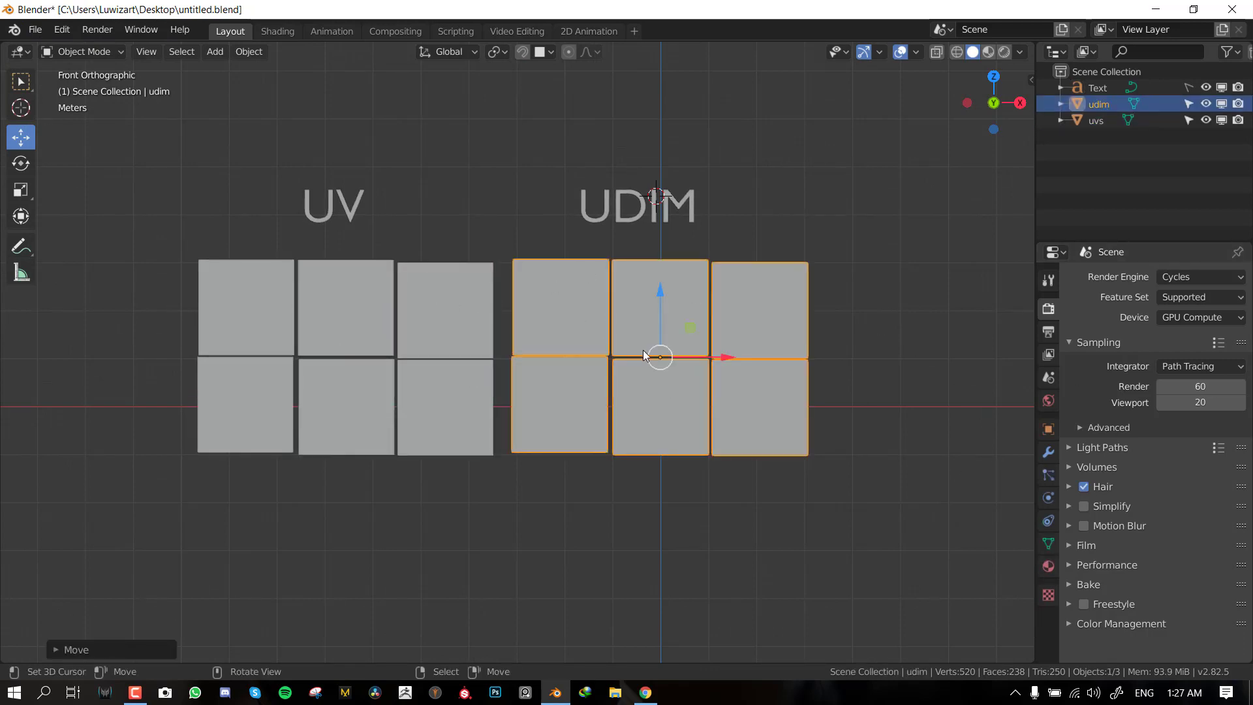
left_click(390, 338)
scroll(350, 420, "down", 3)
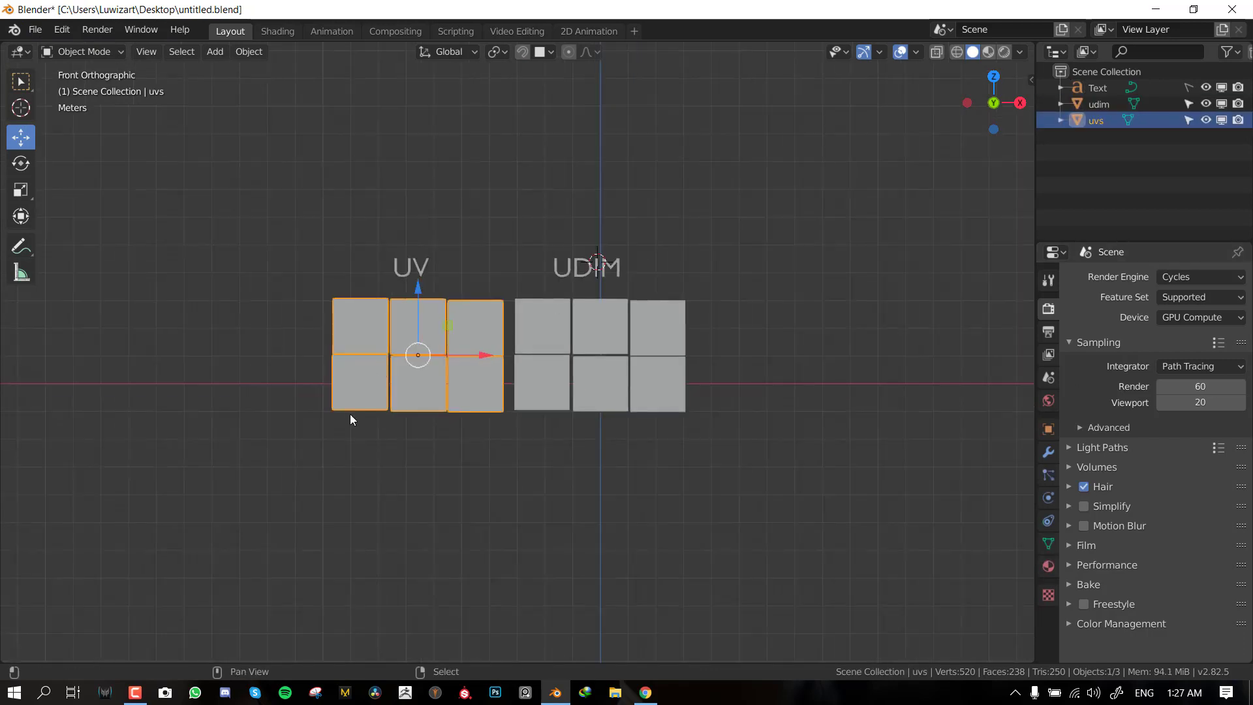
key("shift+d")
left_click(787, 301)
middle_click_drag(793, 247, 653, 277, "shift")
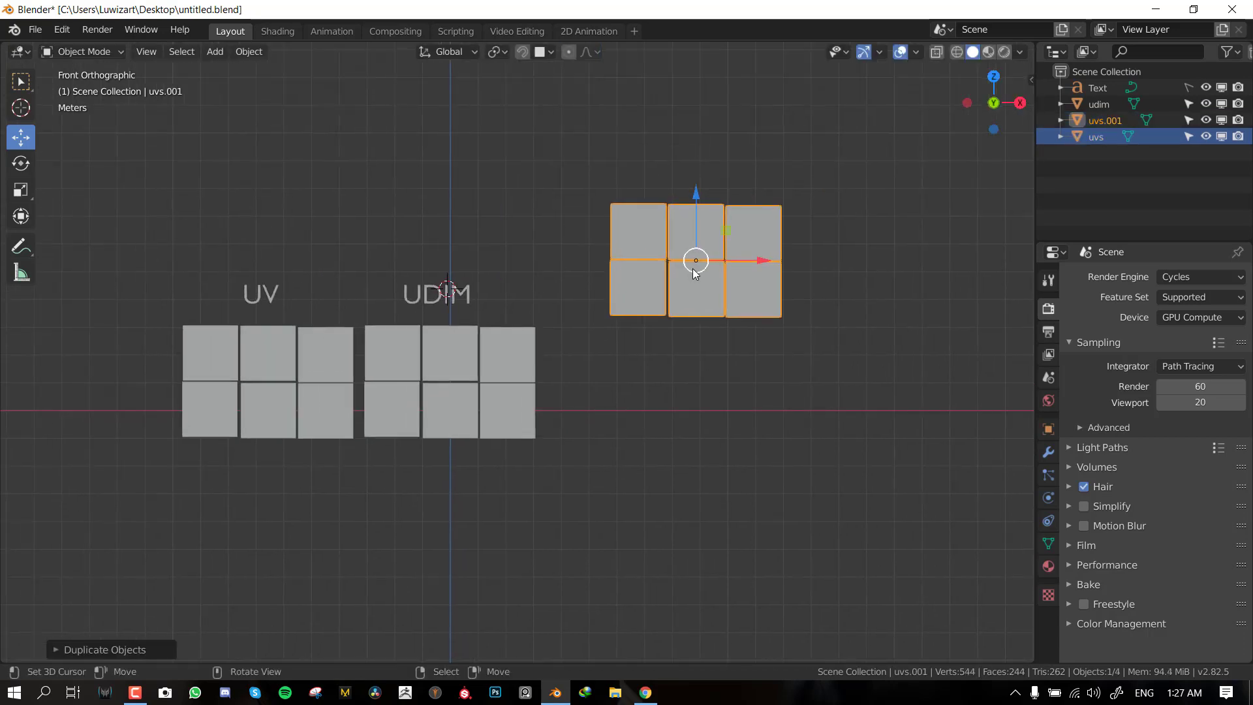
key("KP_Divide")
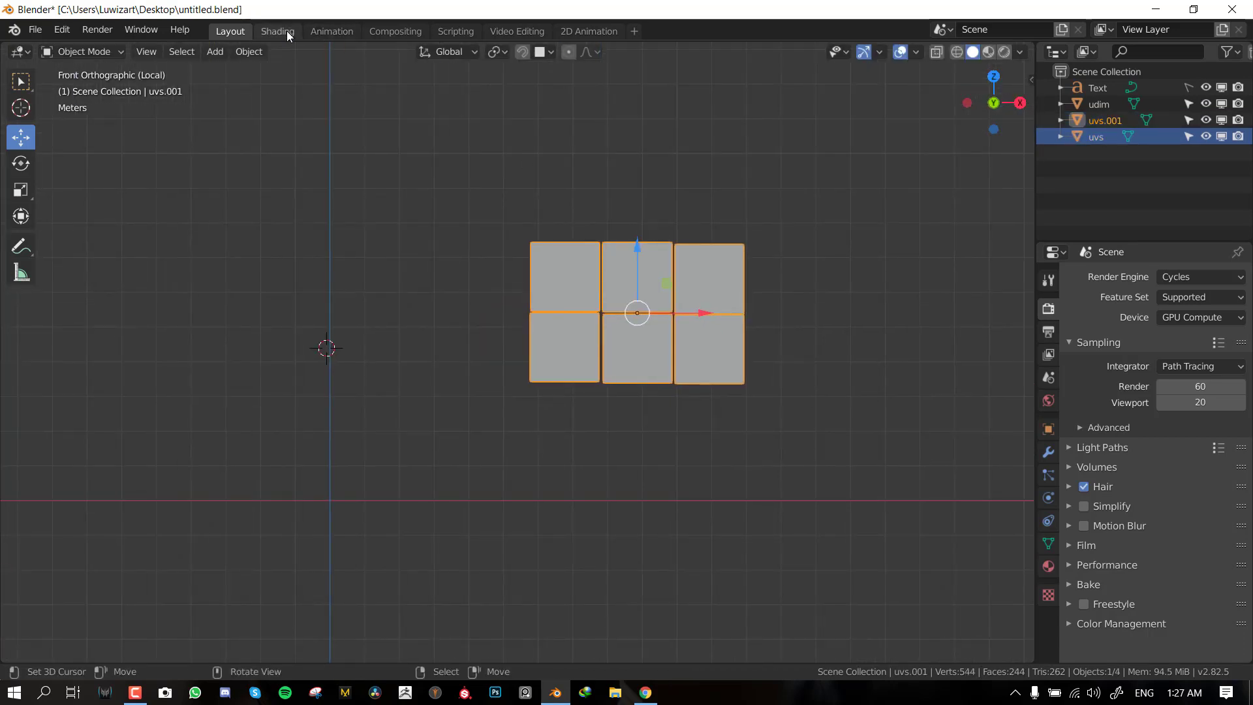
- Remove uvs.001's material in the Shading workspace, isolate it in local view, and enlarge the 3D viewport
left_click(286, 31)
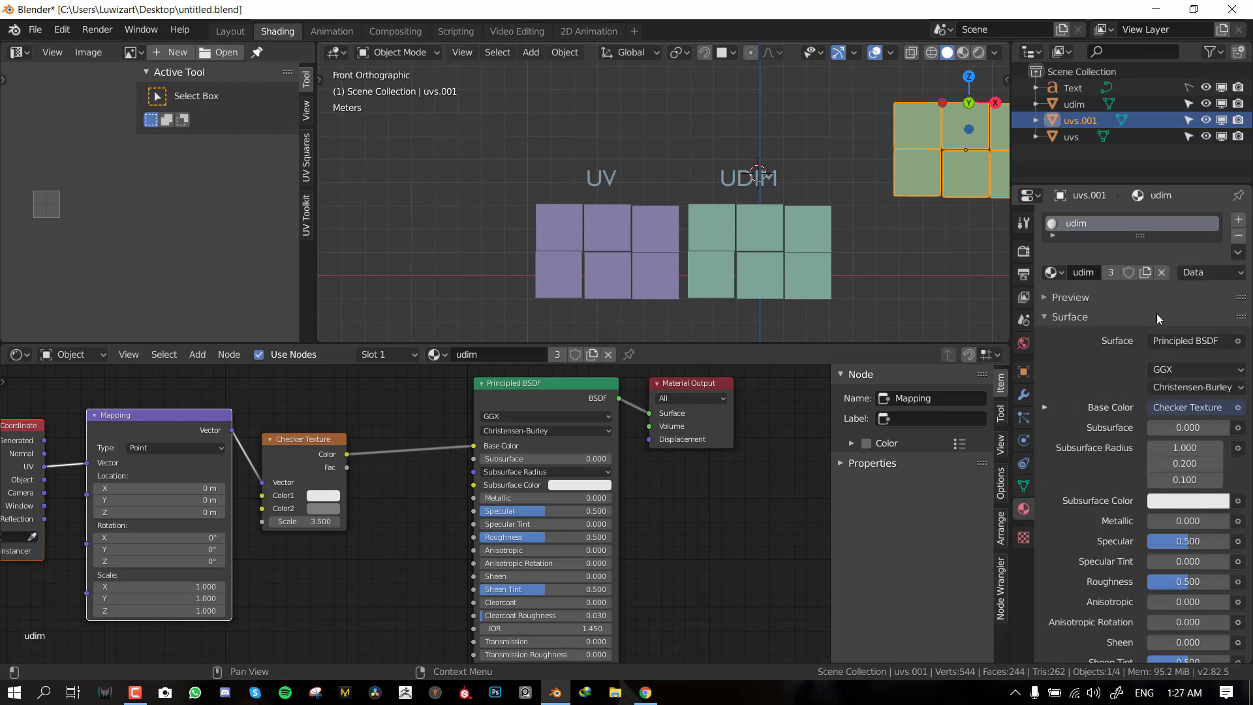
left_click(1023, 510)
left_click(1241, 237)
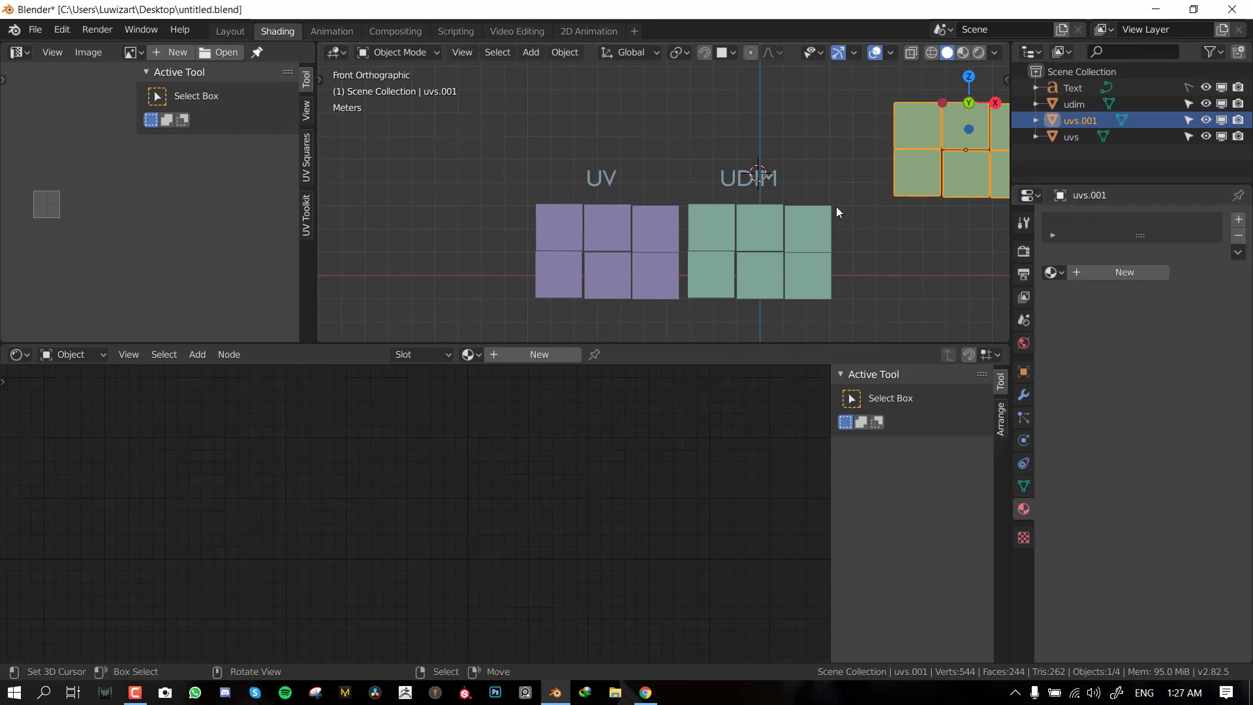
key("KP_Divide")
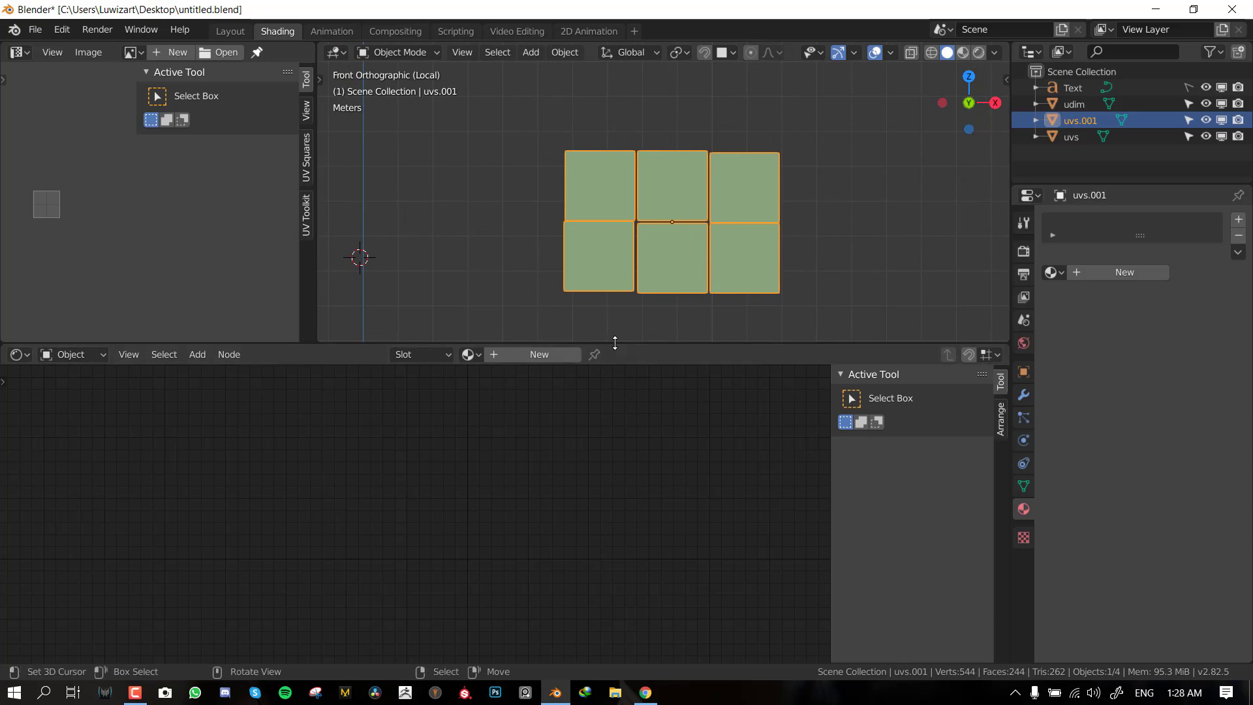
left_click_drag(615, 345, 624, 484)
- Enable on-screen key display in the sidebar's Screencast Keys panel
key("n")
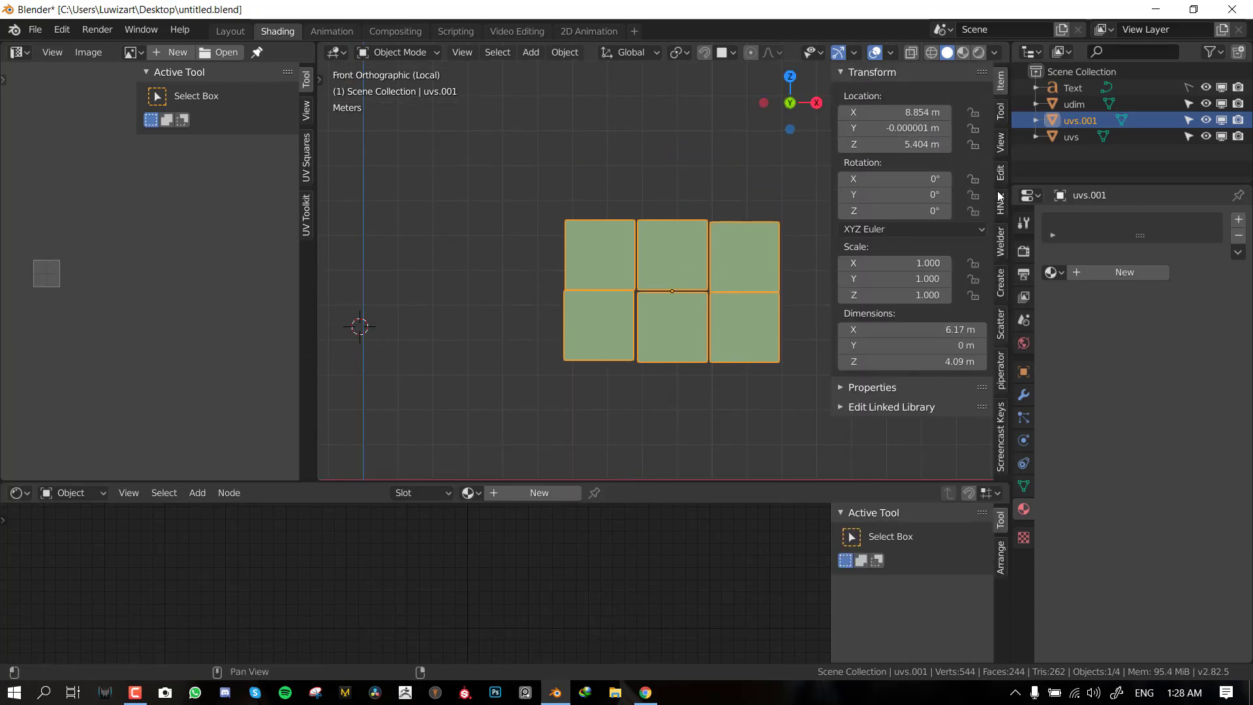
left_click(1000, 450)
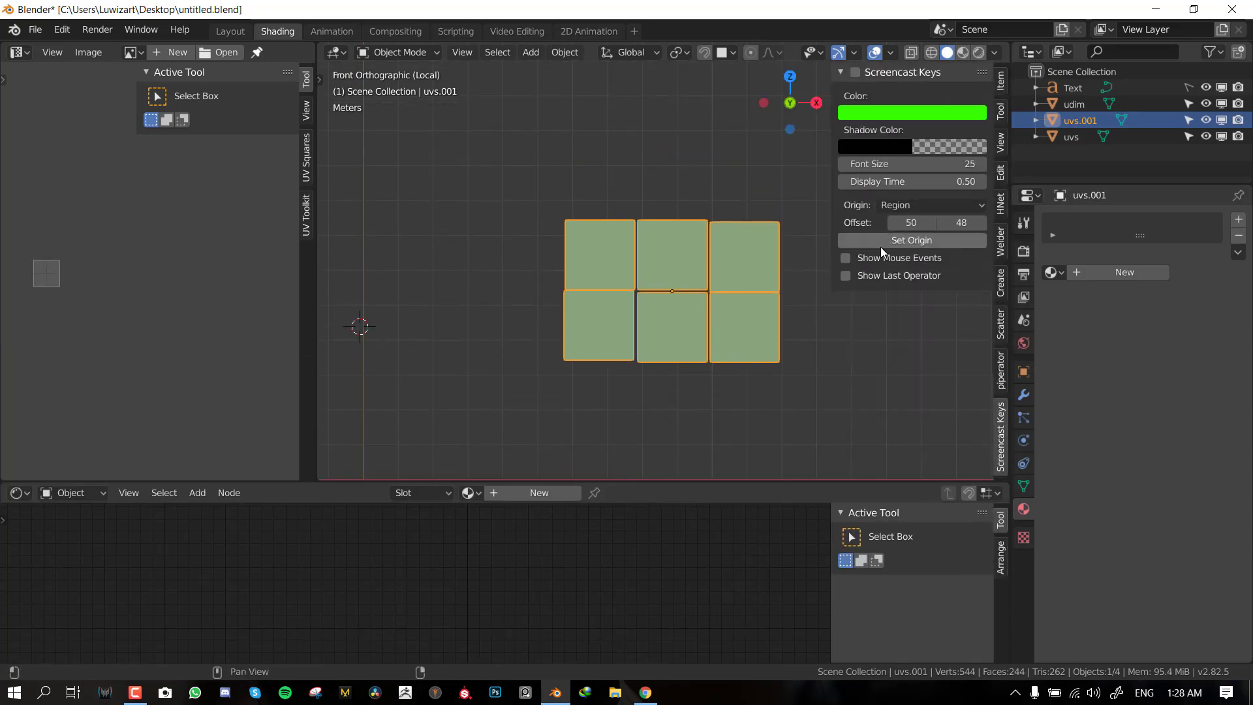
left_click(851, 76)
key("n")
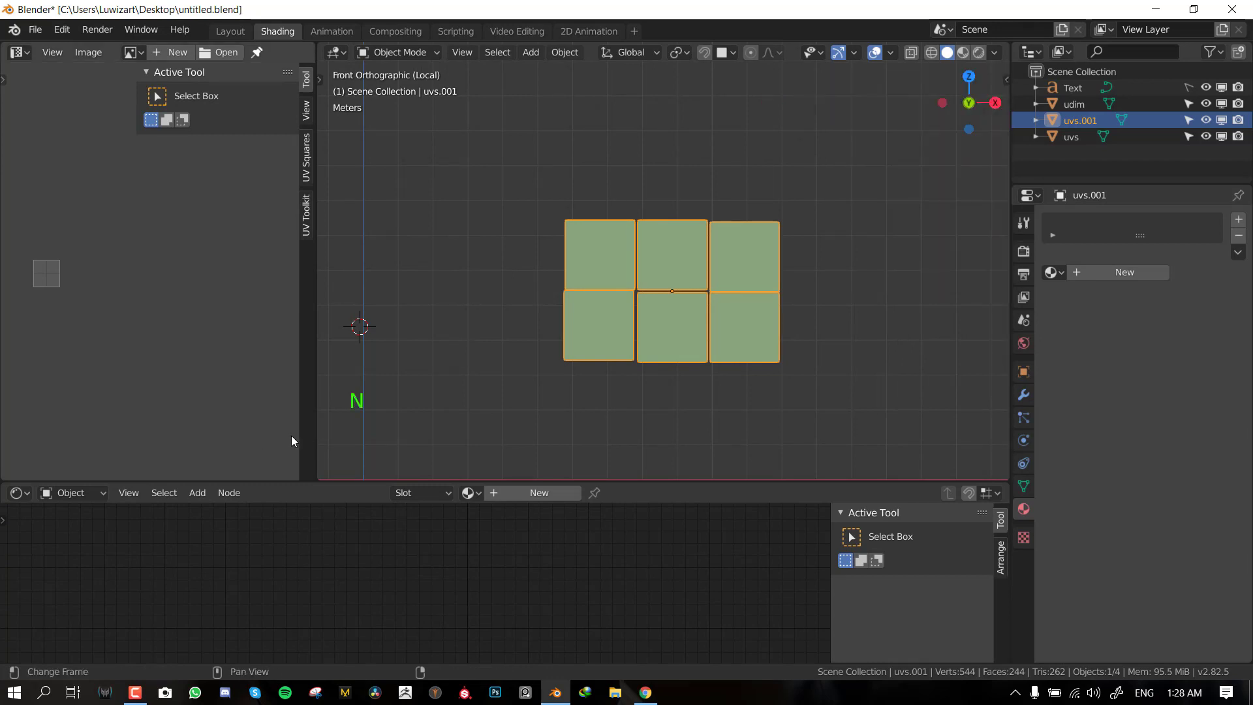
- Return the 3D view to front view and frame the plane and the image editor
middle_click_drag(743, 355, 713, 381)
key("KP_1")
scroll(676, 281, "up", 2)
middle_click_drag(743, 289, 796, 273, "shift")
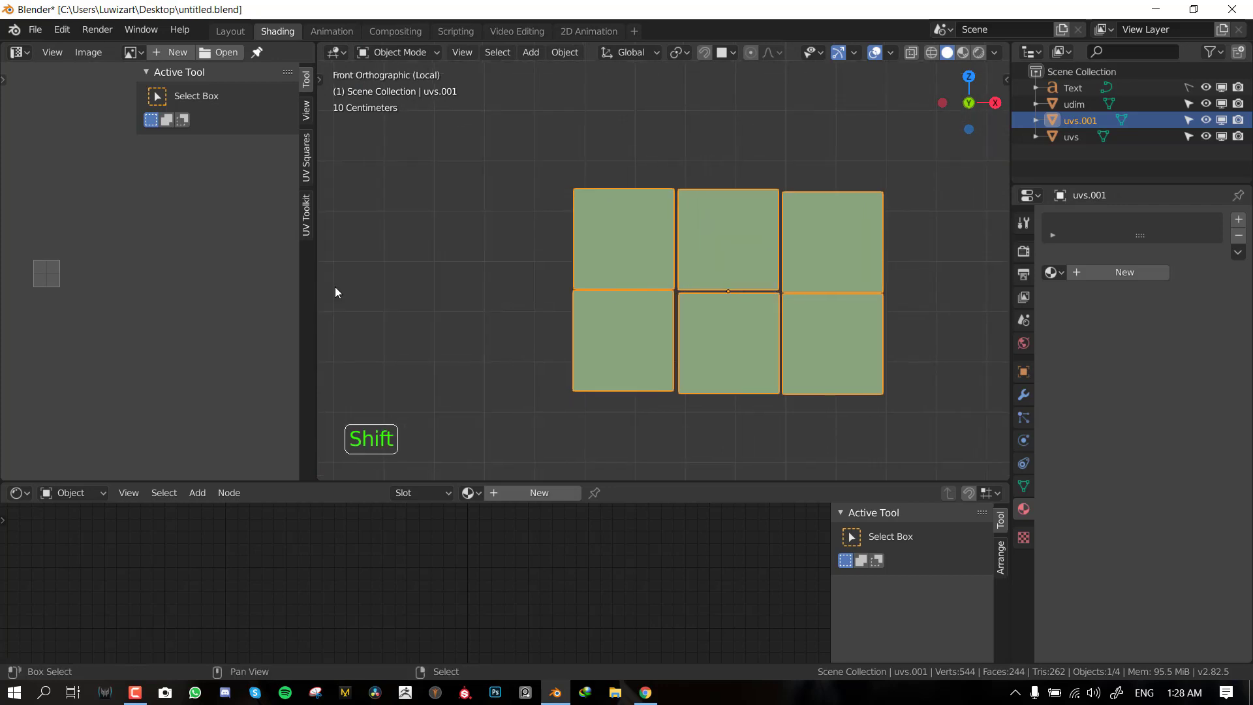
key("n")
scroll(616, 320, "down", 3)
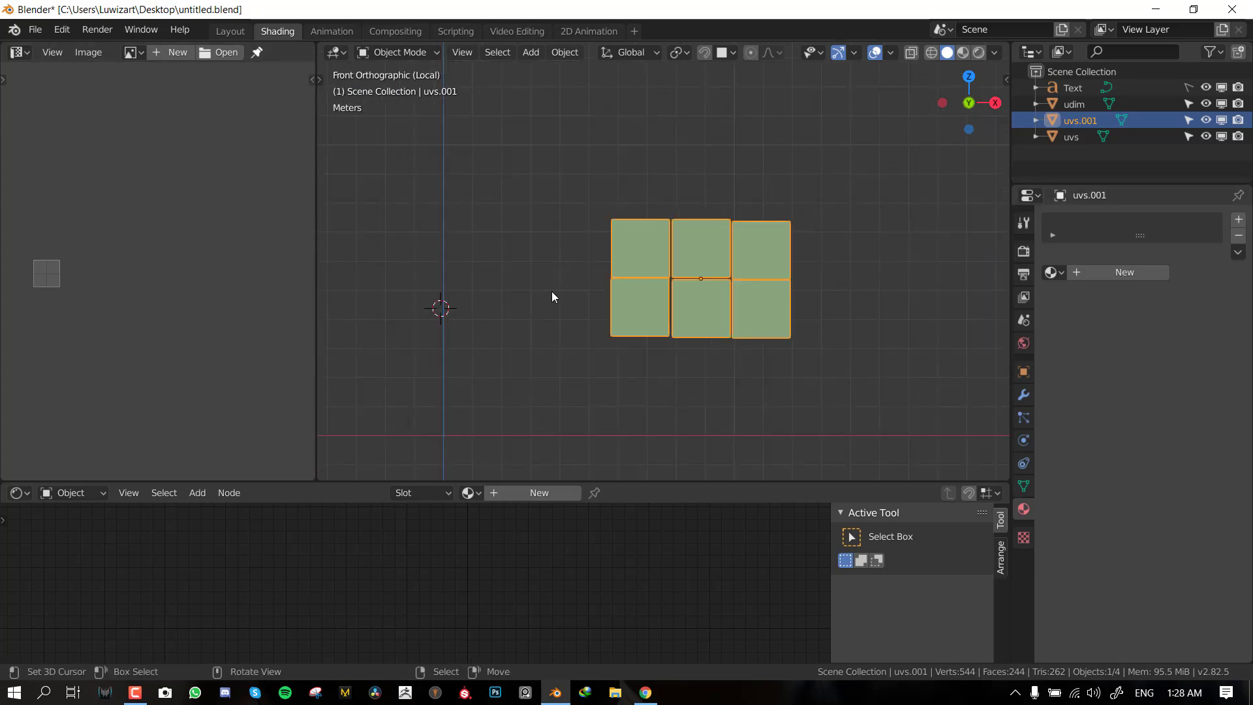
middle_click_drag(152, 263, 226, 253)
- Select all six faces of uvs.001 in Edit Mode and unwrap them
key("Tab")
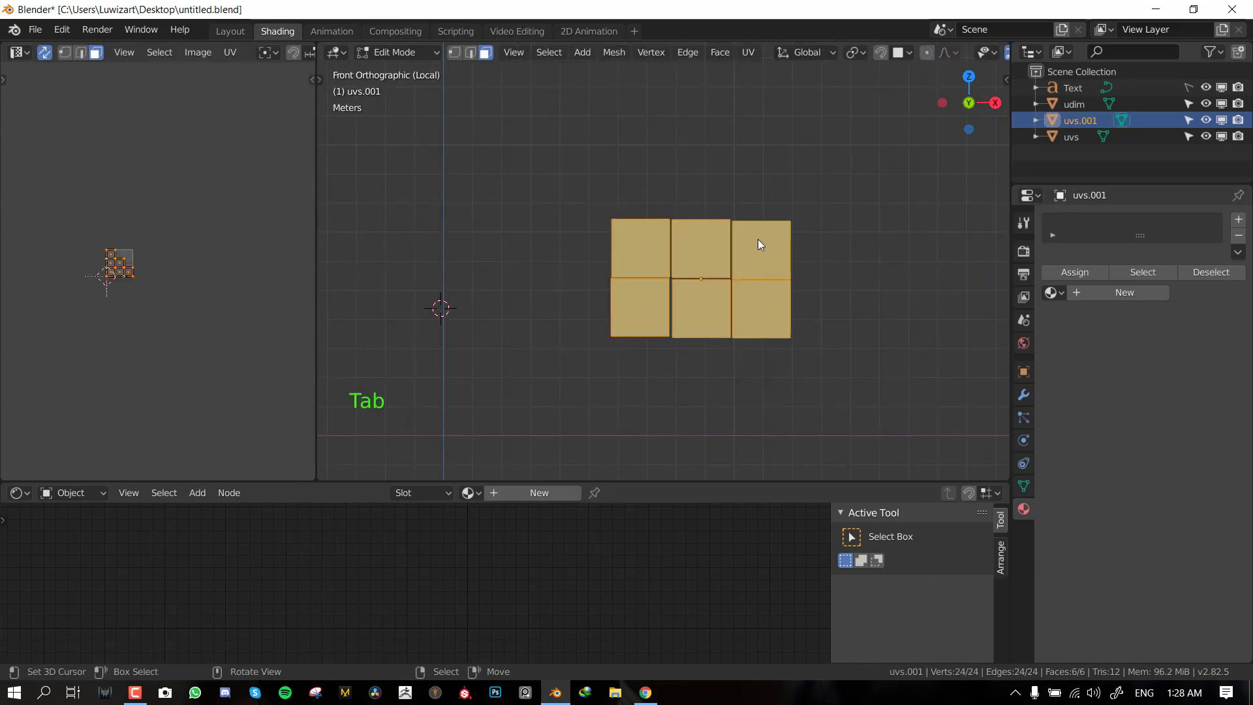
key("a")
key("u")
left_click(797, 189)
- Maximize the image editor and frame the unwrapped UV layout with the sidebar open
key("ctrl+space")
scroll(694, 301, "up", 3)
scroll(693, 302, "up", 4)
middle_click_drag(518, 338, 687, 397)
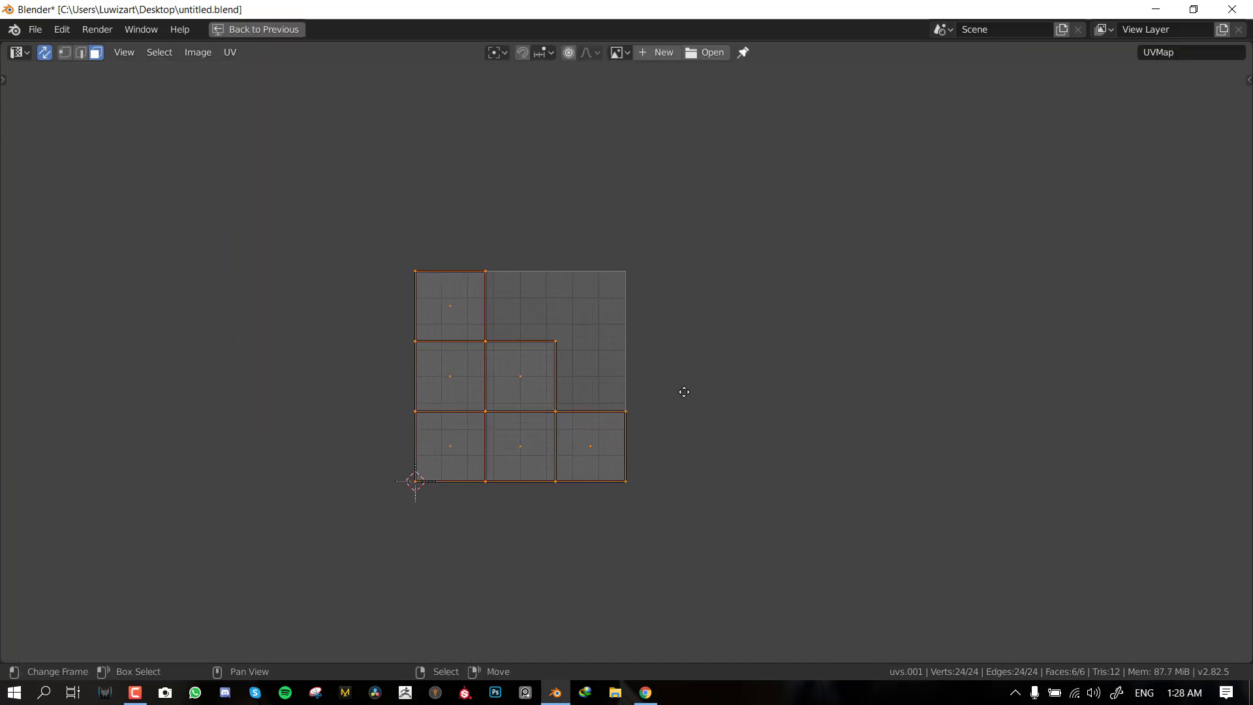
middle_click_drag(725, 342, 744, 343)
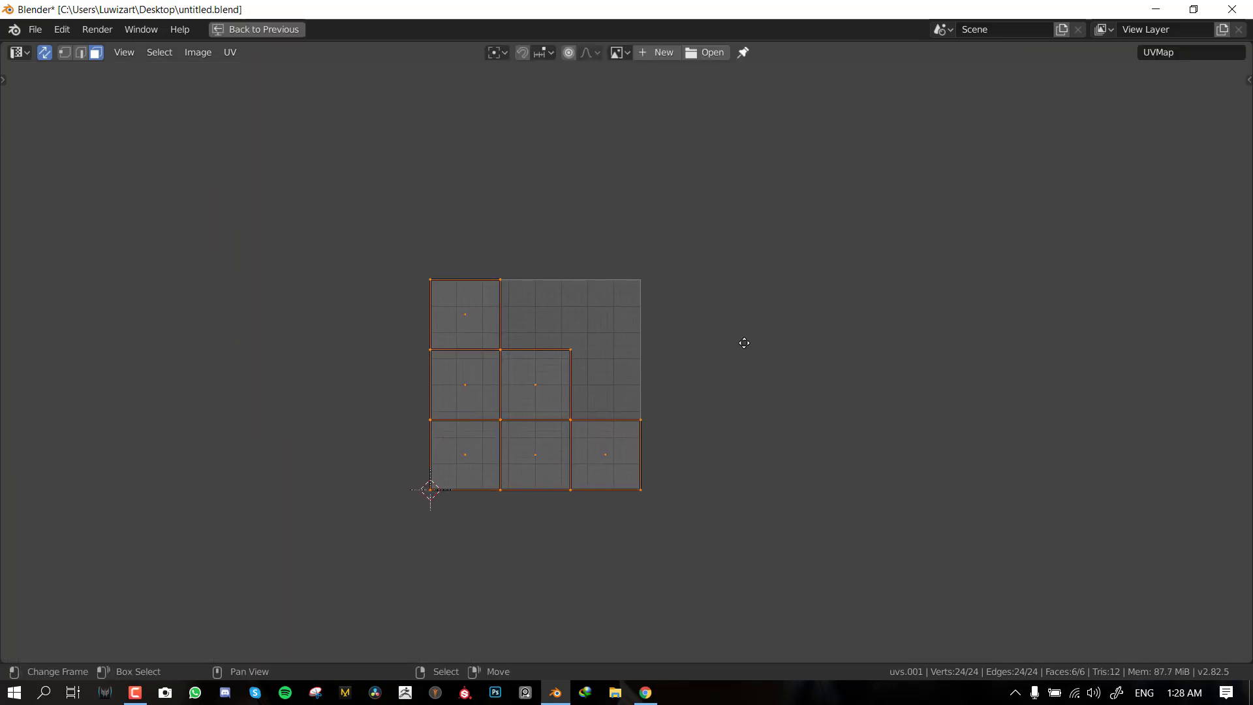
key("n")
key("n")
scroll(779, 342, "up", 2)
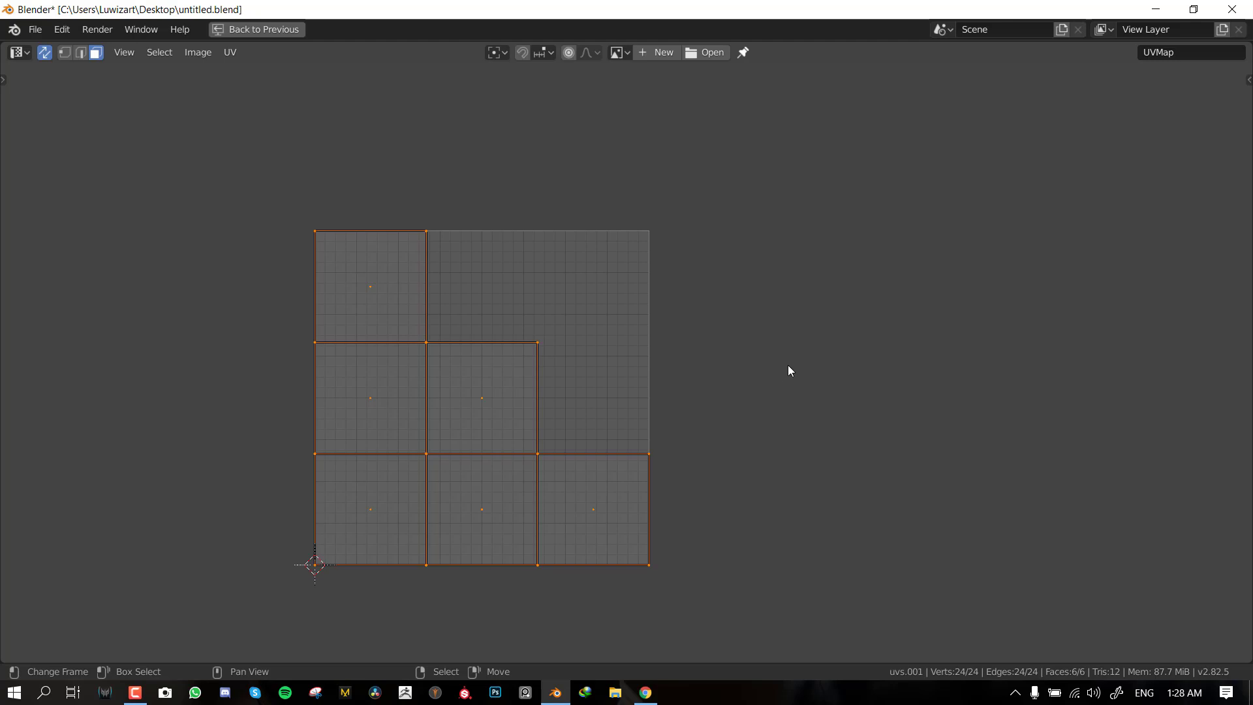
middle_click_drag(753, 342, 772, 357)
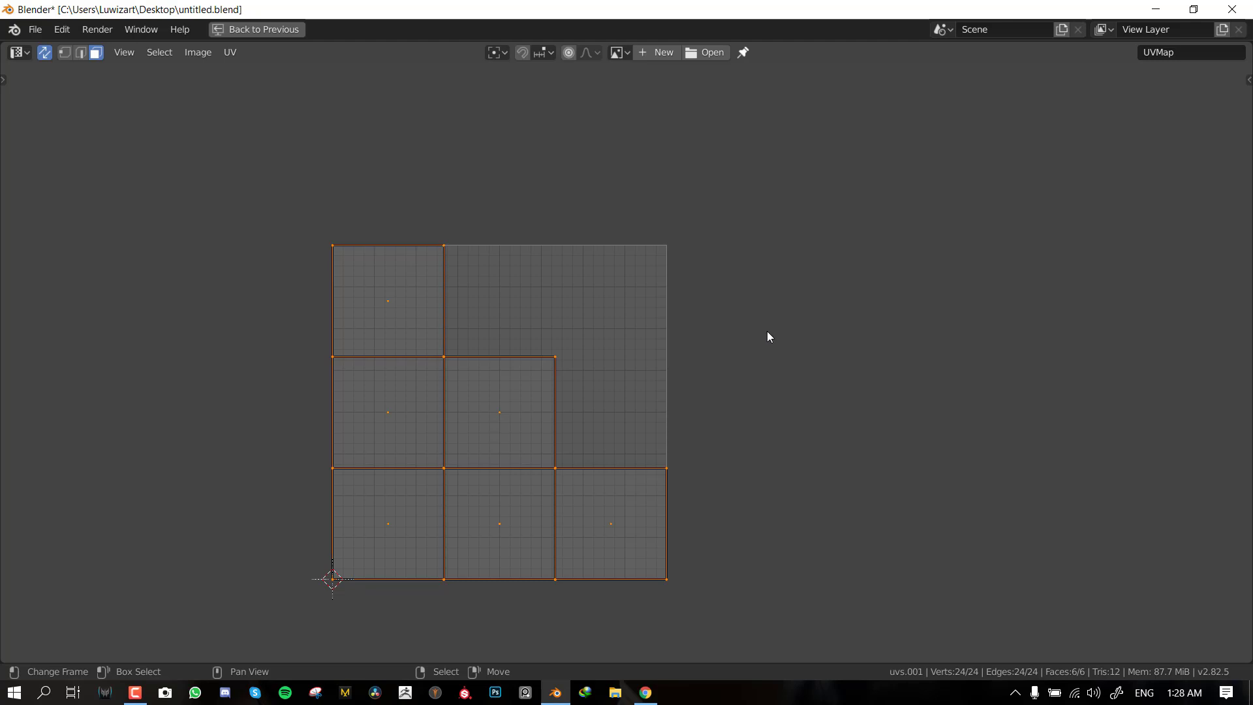
key("n")
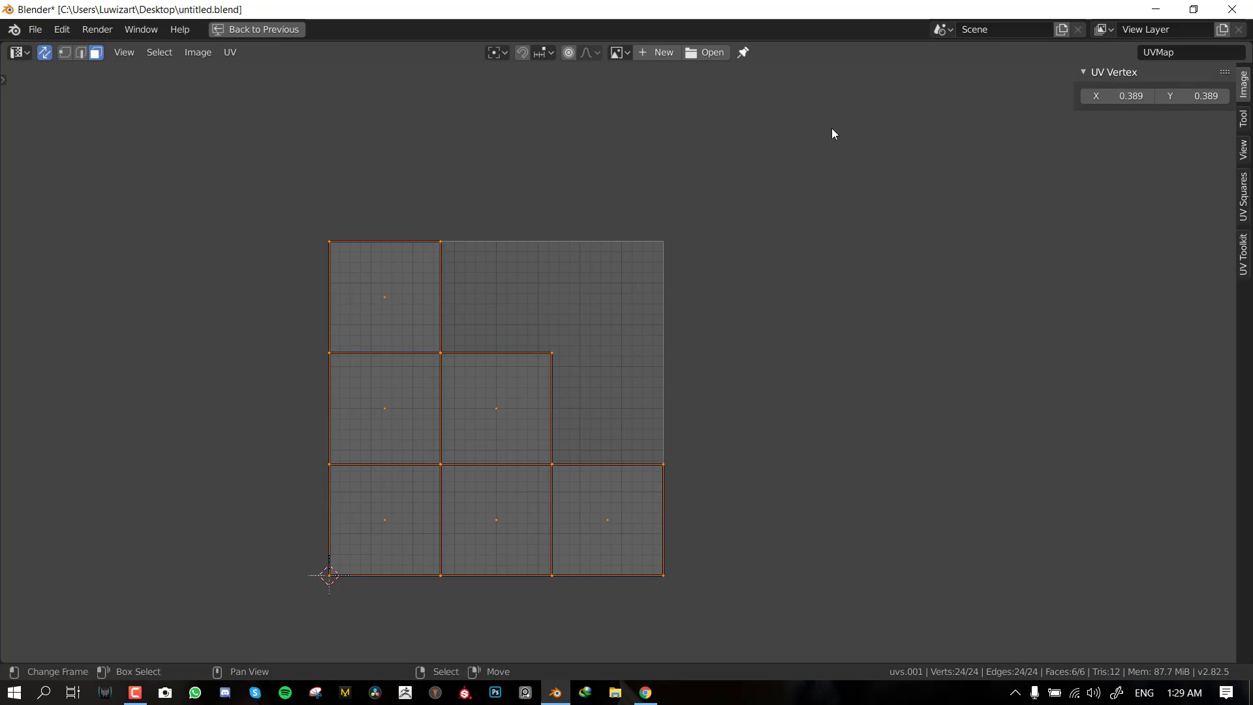
- Create a new tiled image named 'UDIM texture'
left_click(671, 56)
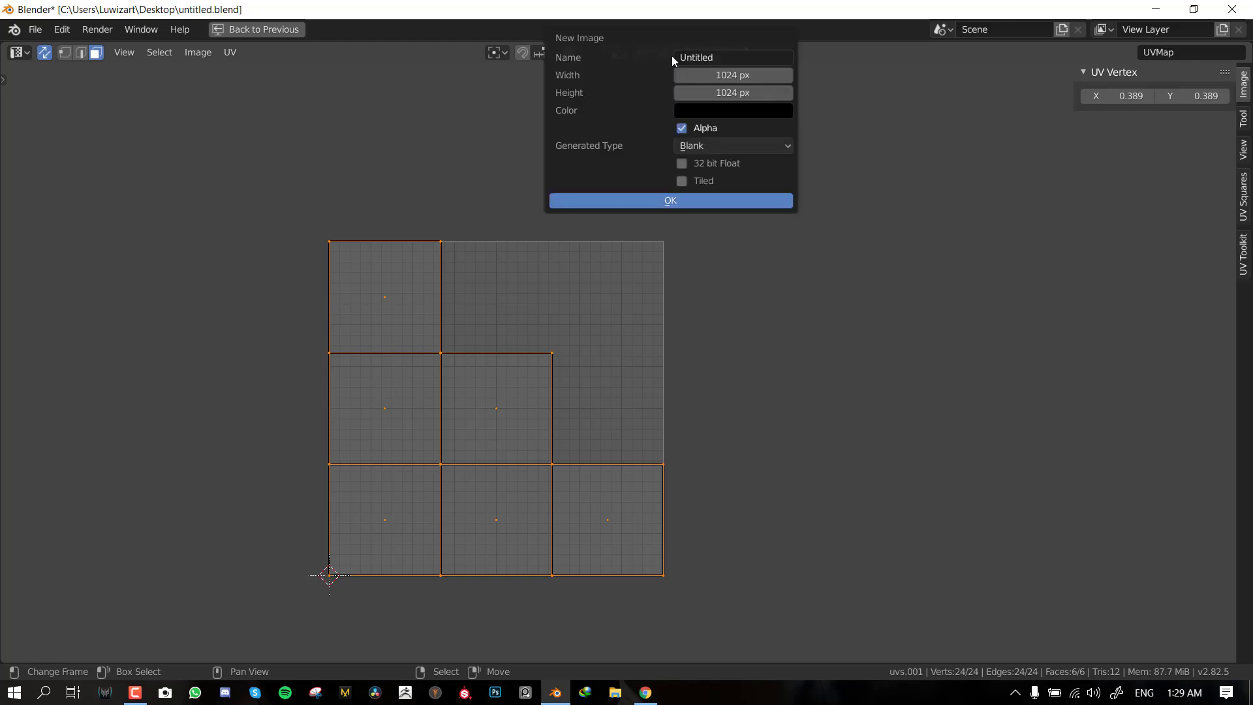
left_click(721, 59)
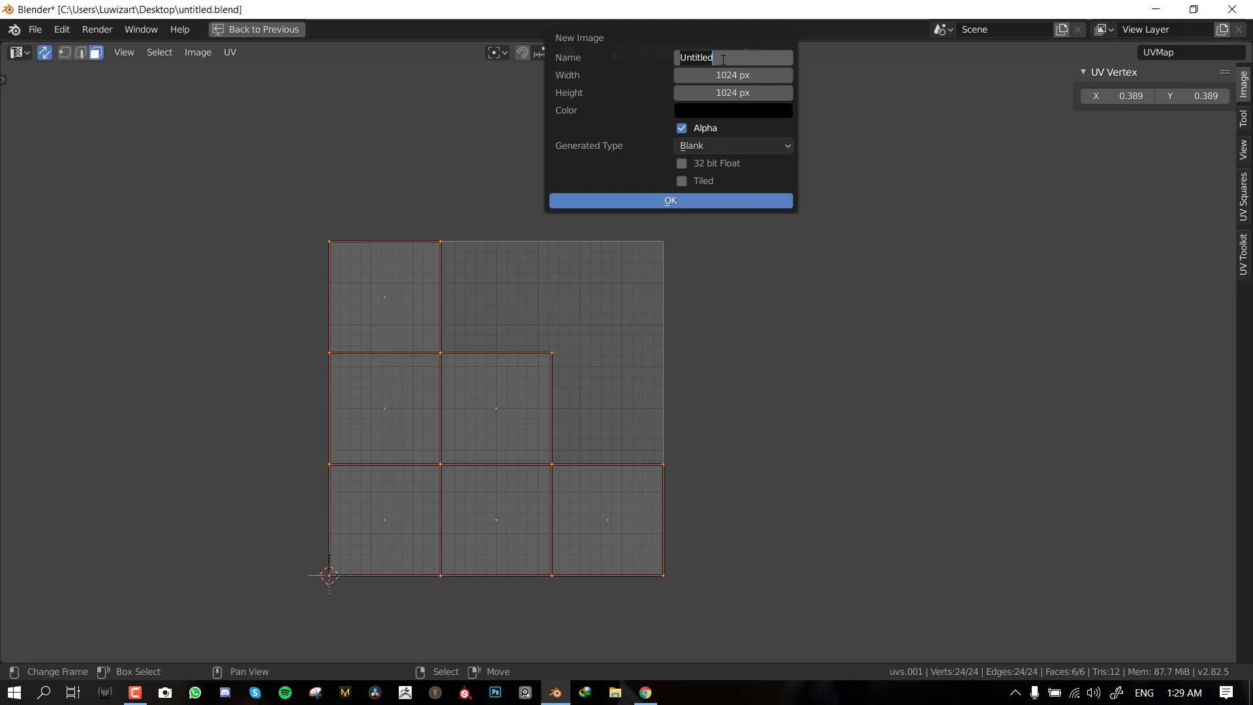
type("UDIM texture")
key("Return")
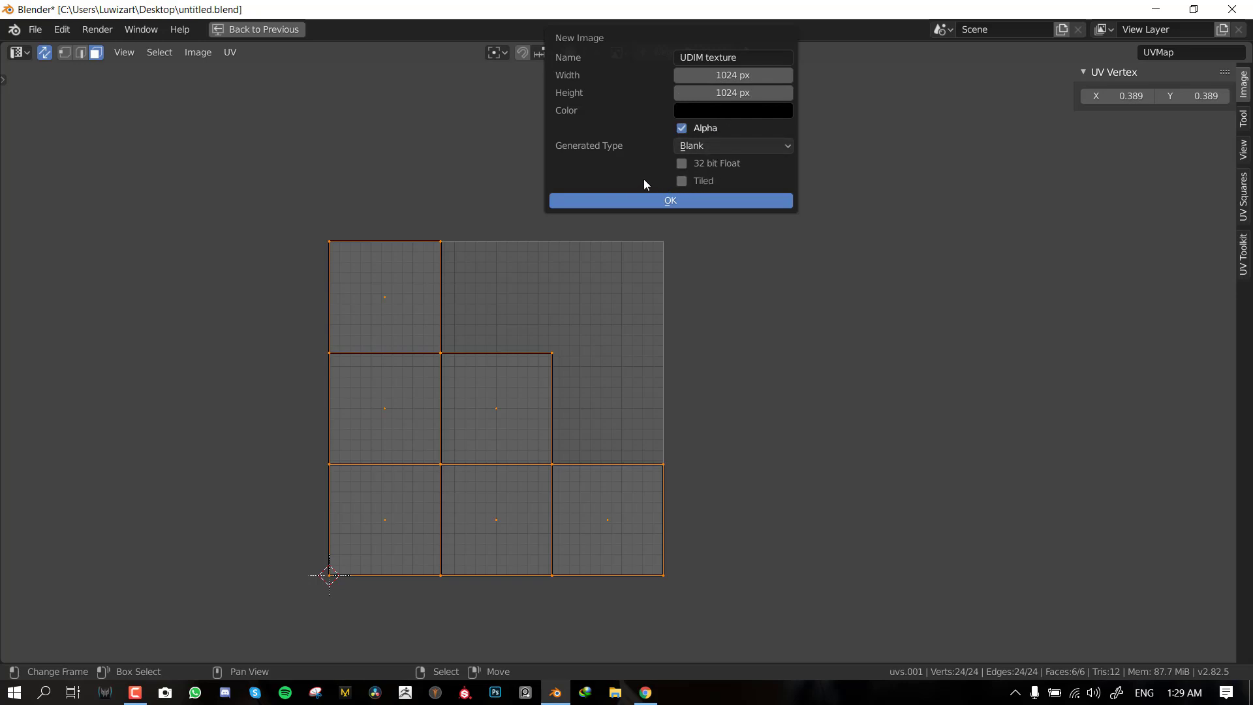
left_click(683, 181)
left_click(697, 200)
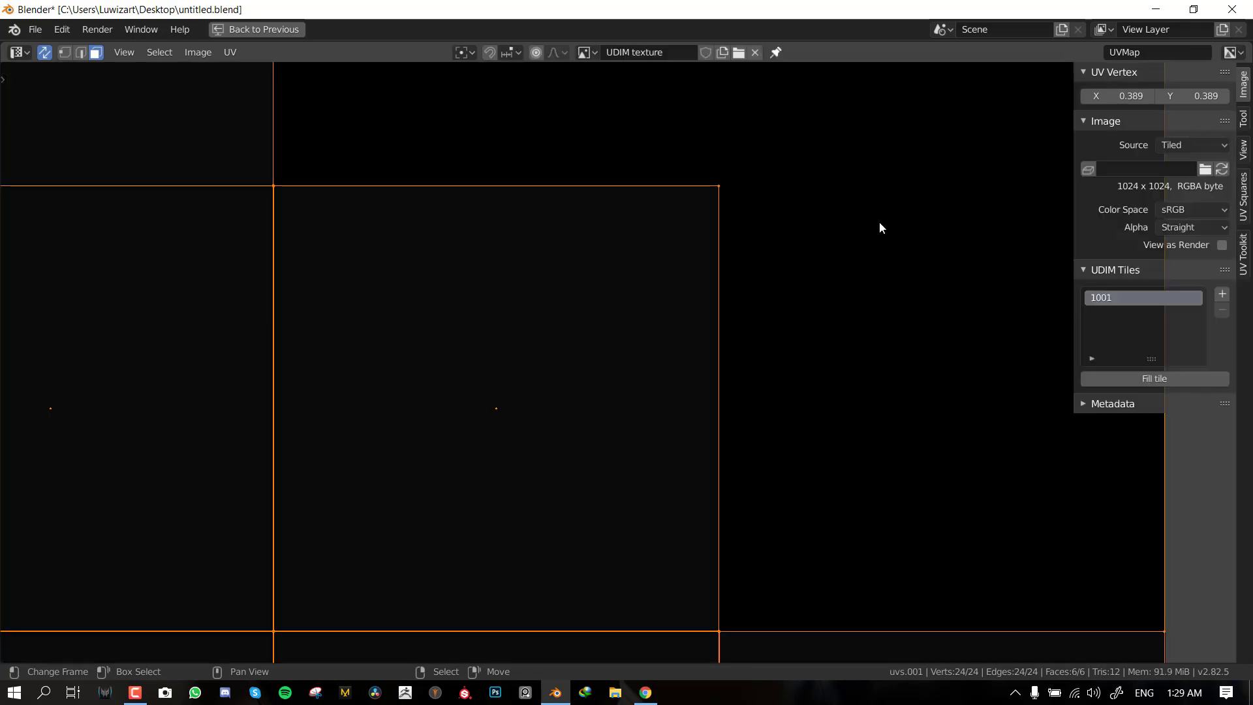
scroll(879, 223, "down", 7)
scroll(735, 330, "up", 1)
scroll(735, 330, "up", 3)
scroll(713, 241, "down", 4)
scroll(788, 248, "up", 2)
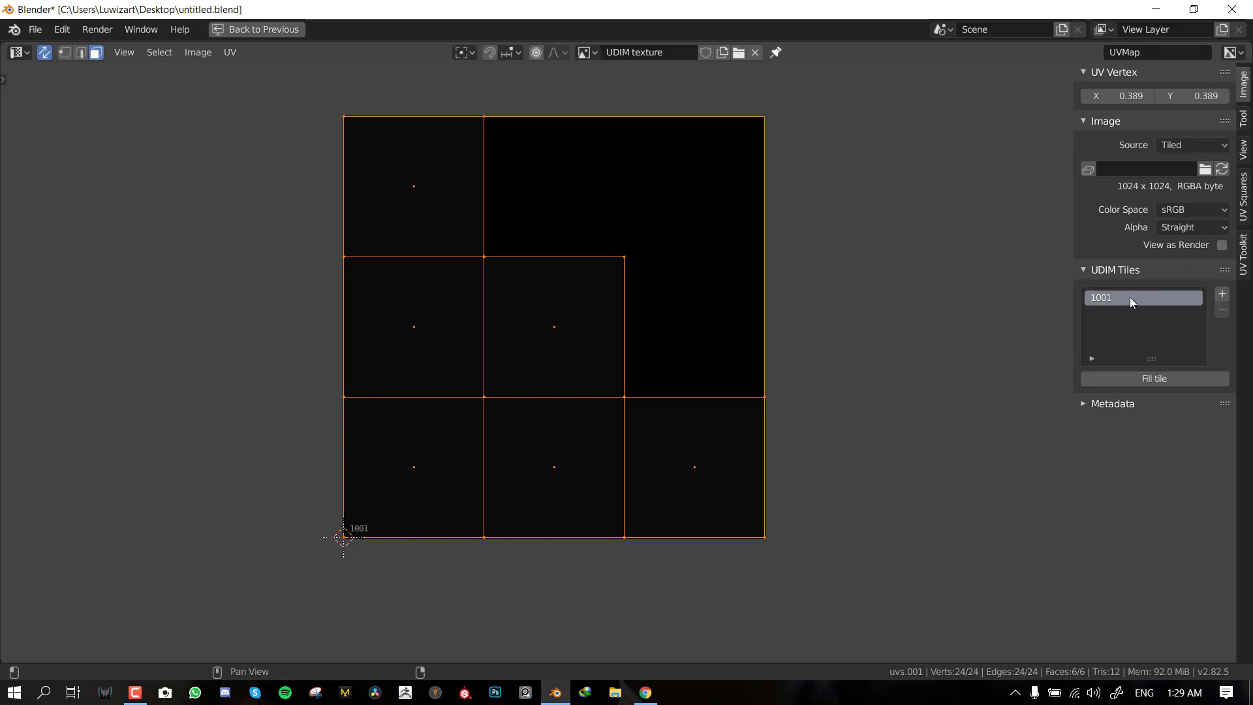
scroll(775, 353, "down", 1)
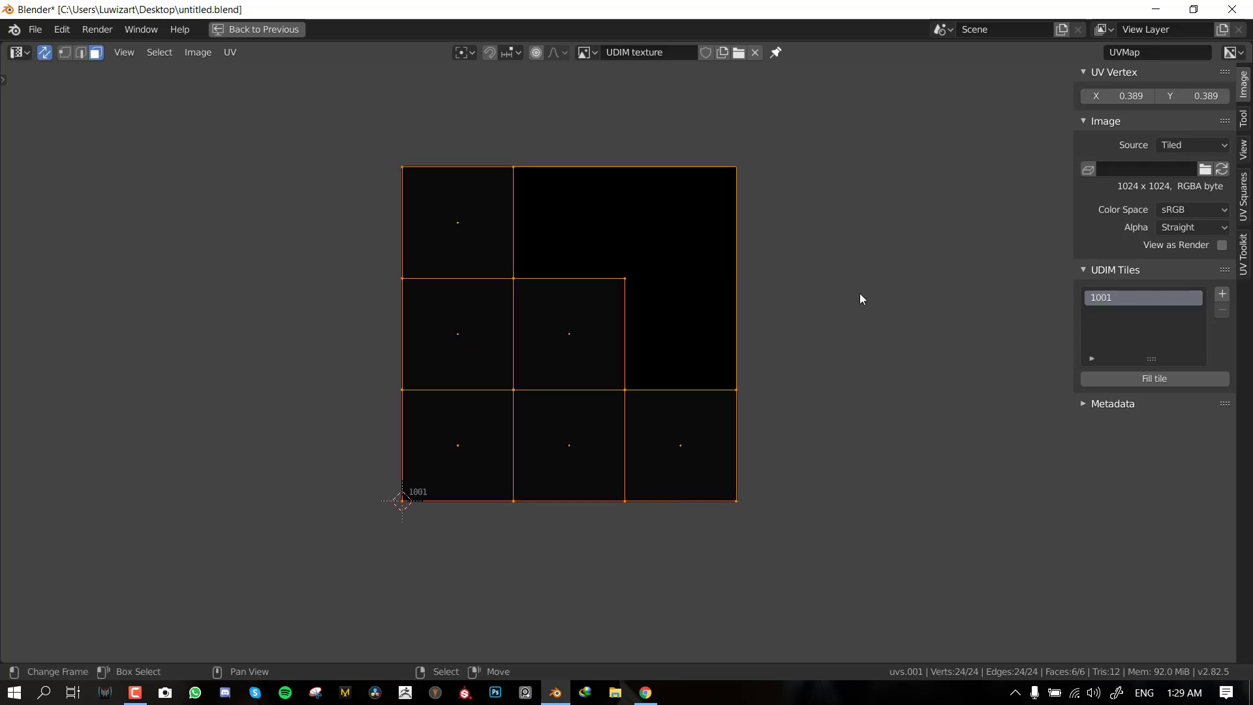
scroll(848, 305, "down", 4)
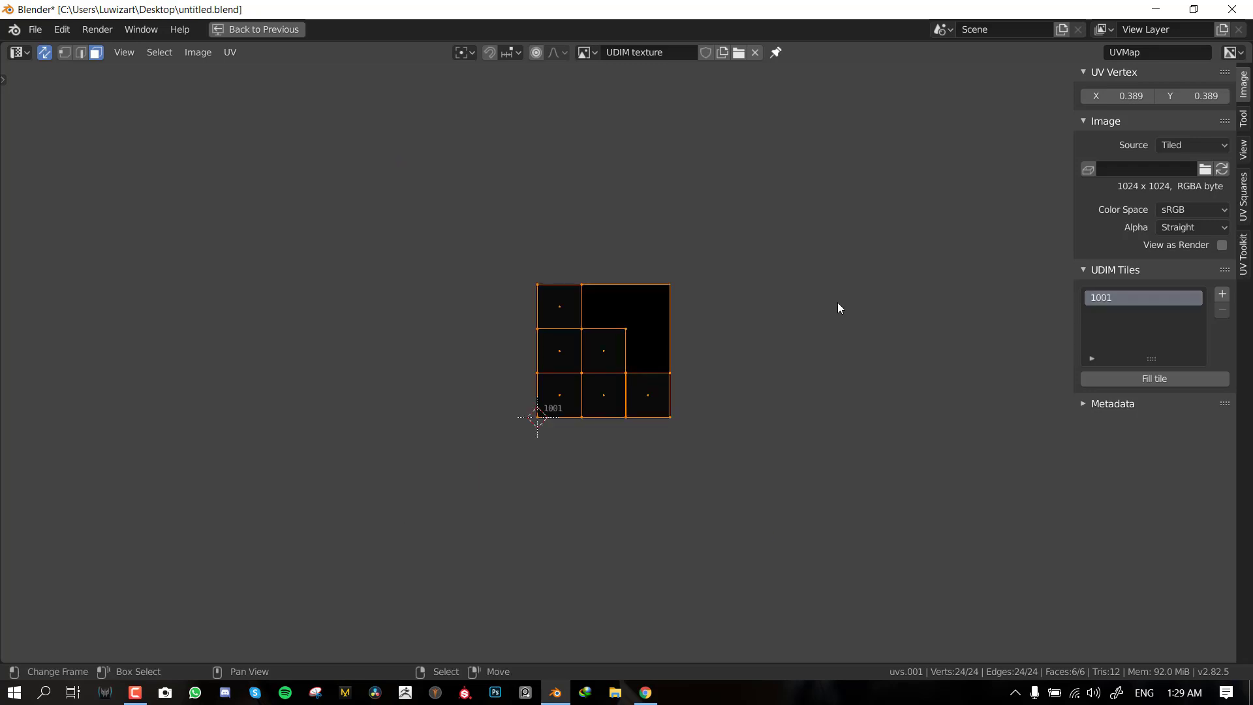
scroll(797, 316, "up", 2)
middle_click_drag(797, 316, 763, 326)
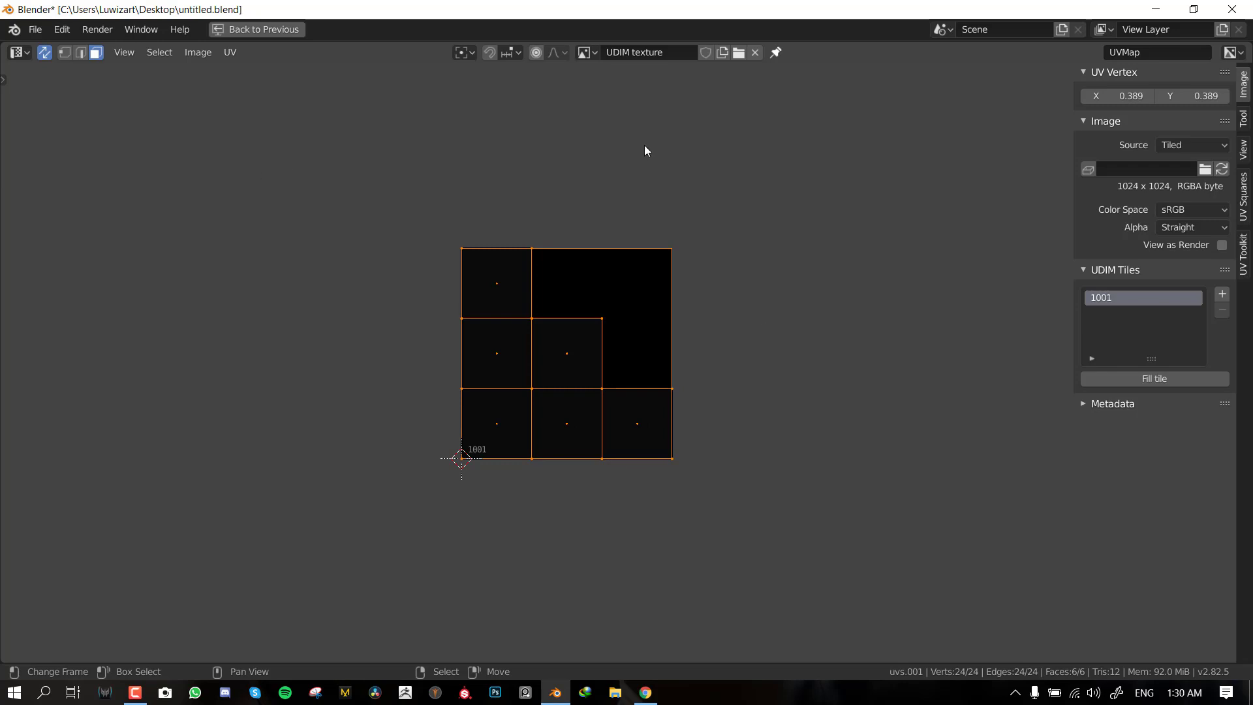
scroll(574, 374, "down", 2)
middle_click_drag(585, 372, 637, 385)
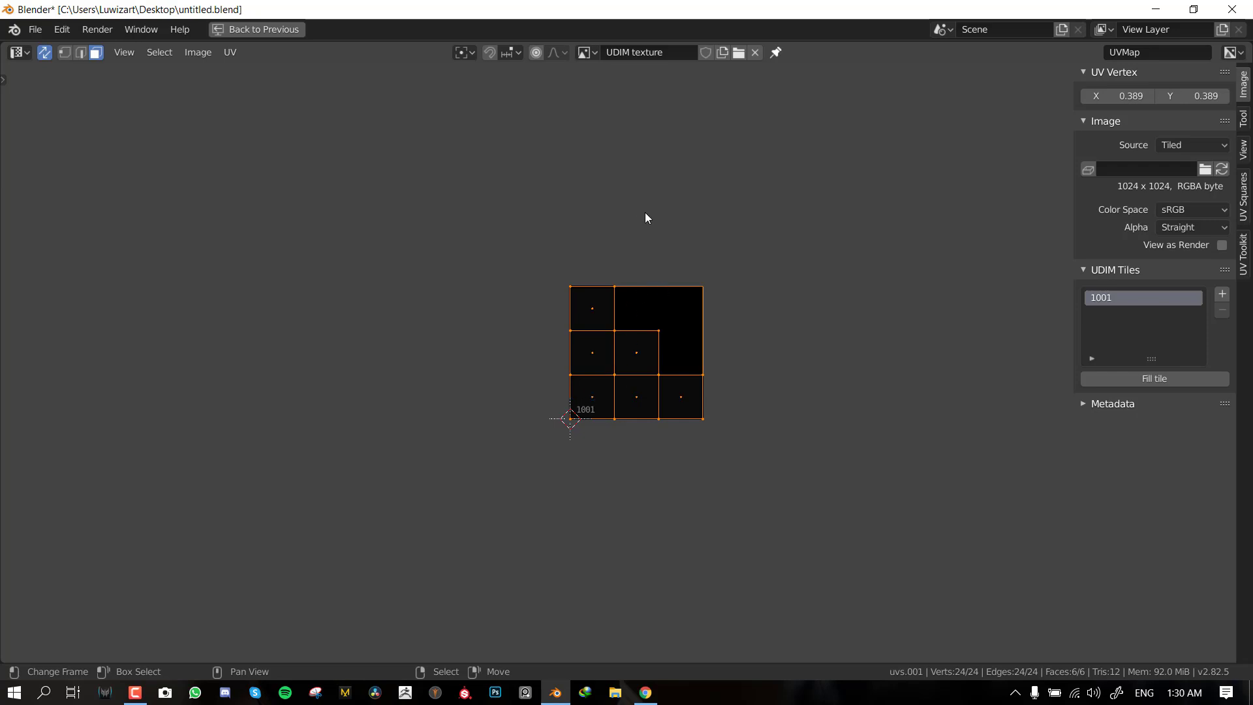
scroll(656, 318, "up", 2)
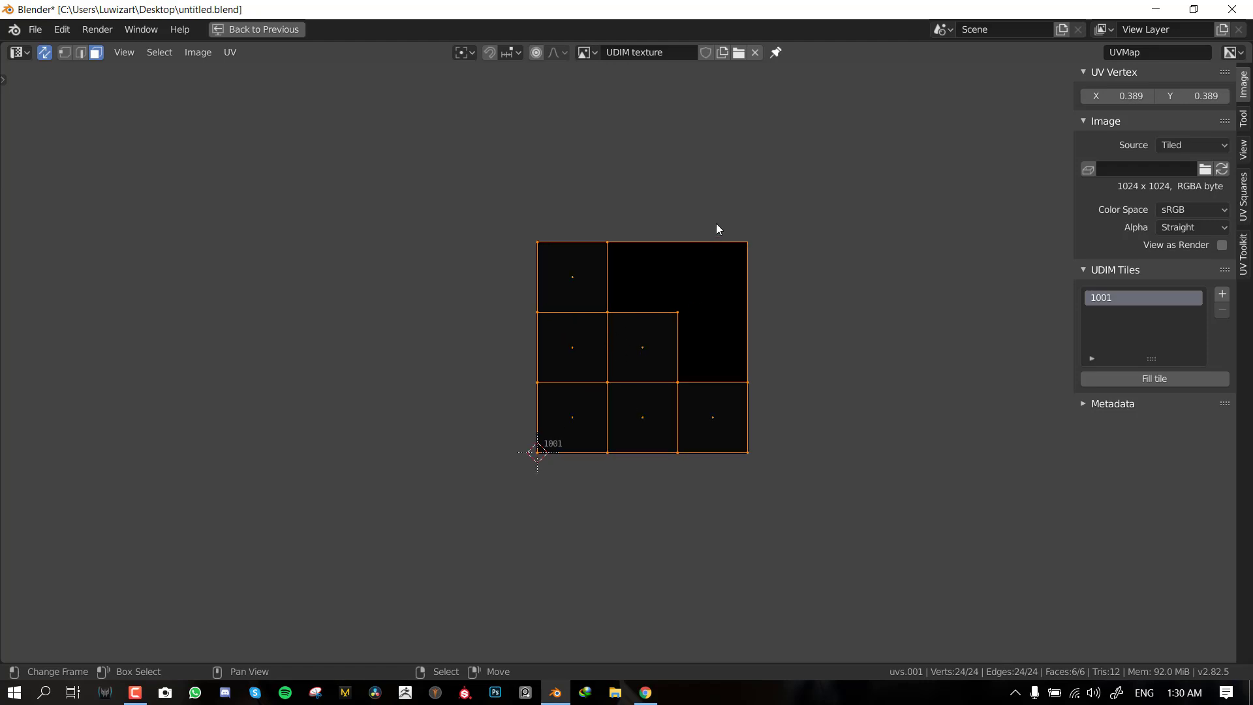
middle_click_drag(712, 228, 694, 266)
middle_click_drag(626, 302, 589, 362)
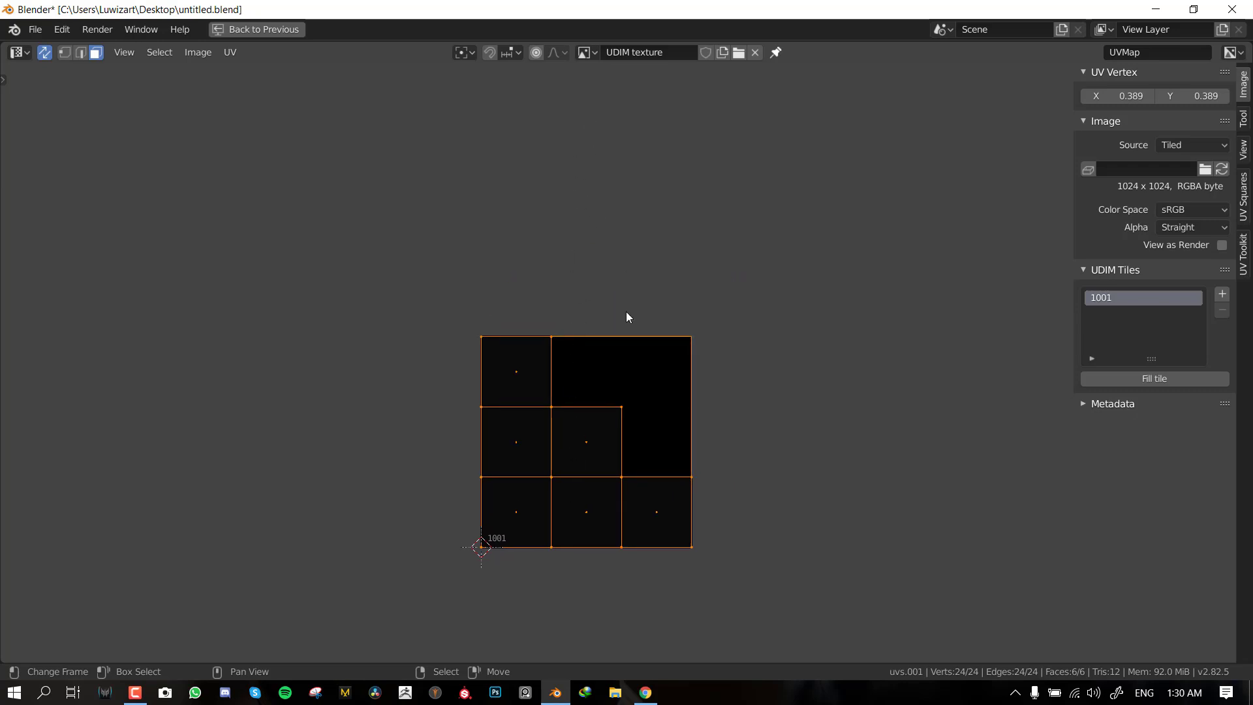
scroll(625, 327, "down", 4)
scroll(692, 389, "up", 2)
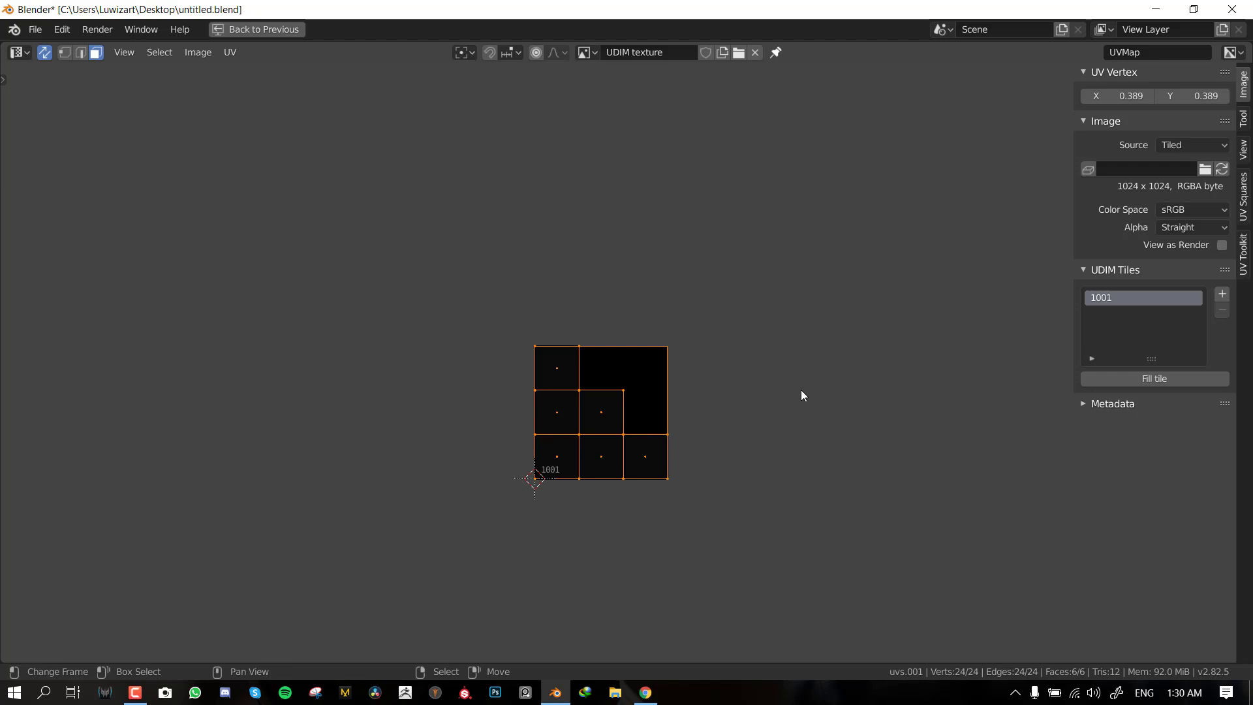
scroll(801, 389, "up", 1)
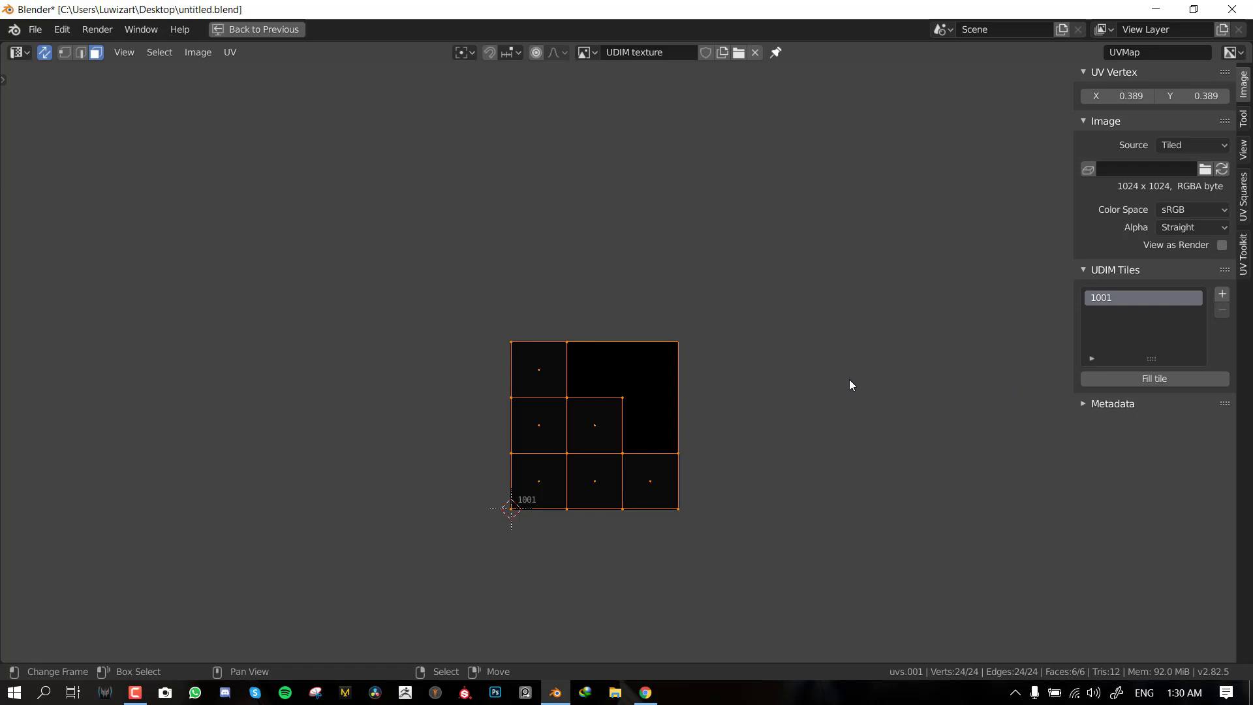
scroll(712, 411, "up", 2)
middle_click_drag(674, 393, 622, 264)
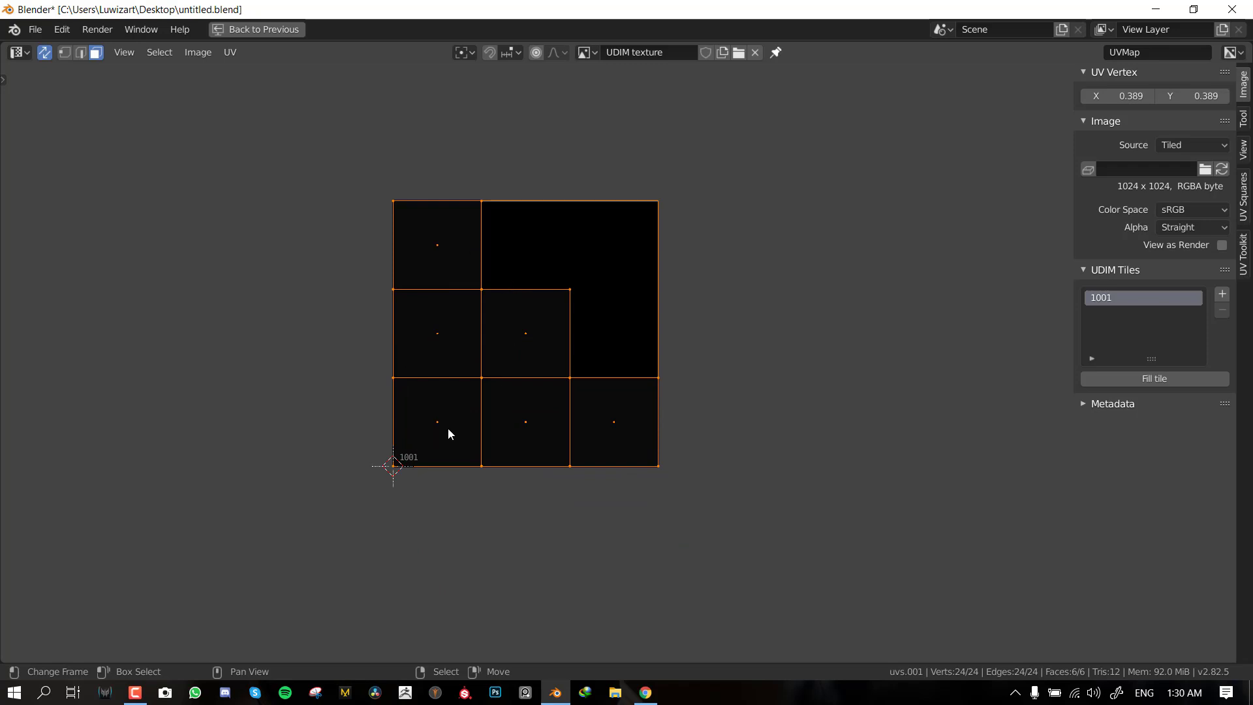
middle_click_drag(764, 356, 738, 349)
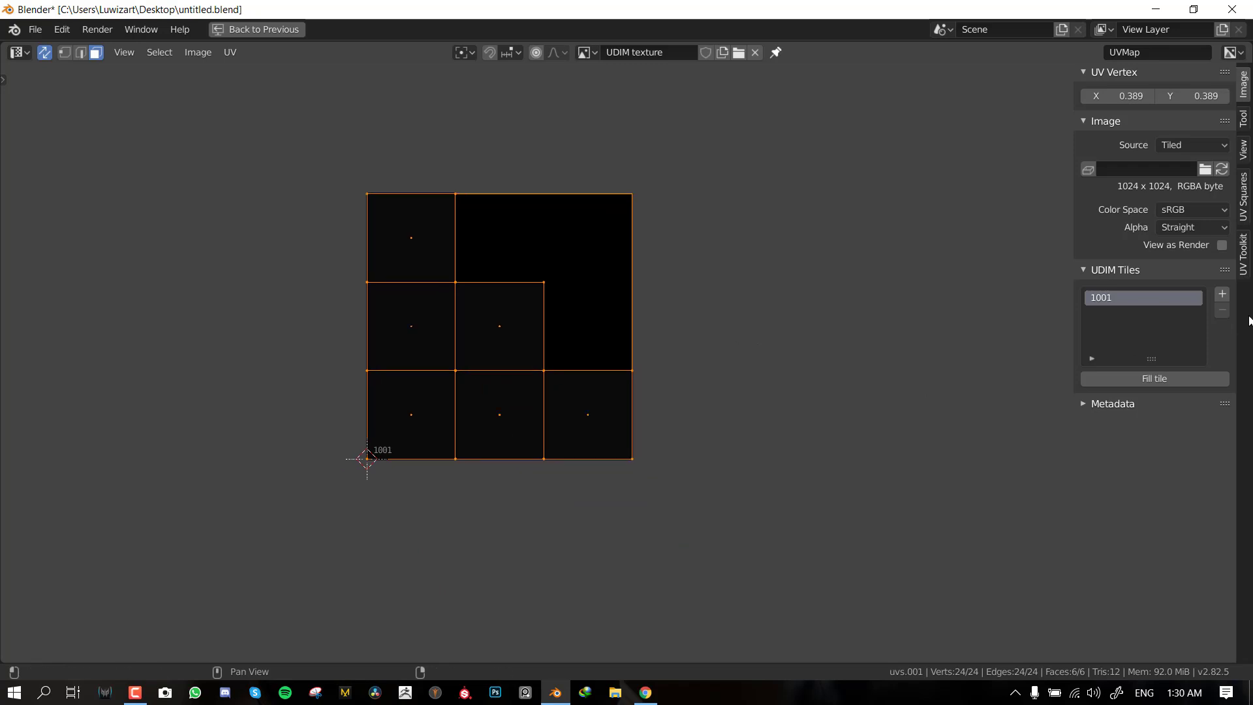
- Add UDIM tiles 1002 through 1006 one at a time and frame the six-tile strip
left_click(1222, 295)
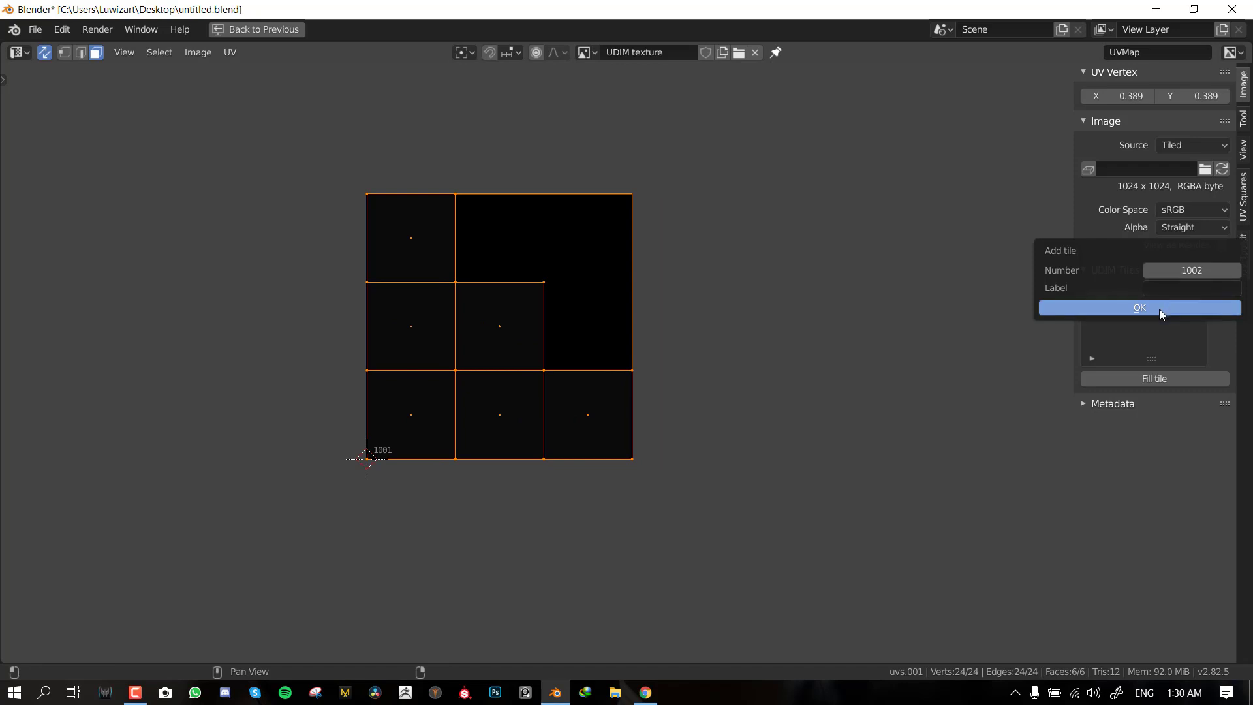
left_click(1160, 307)
left_click(1223, 293)
left_click(1152, 308)
left_click(1222, 294)
left_click(1150, 304)
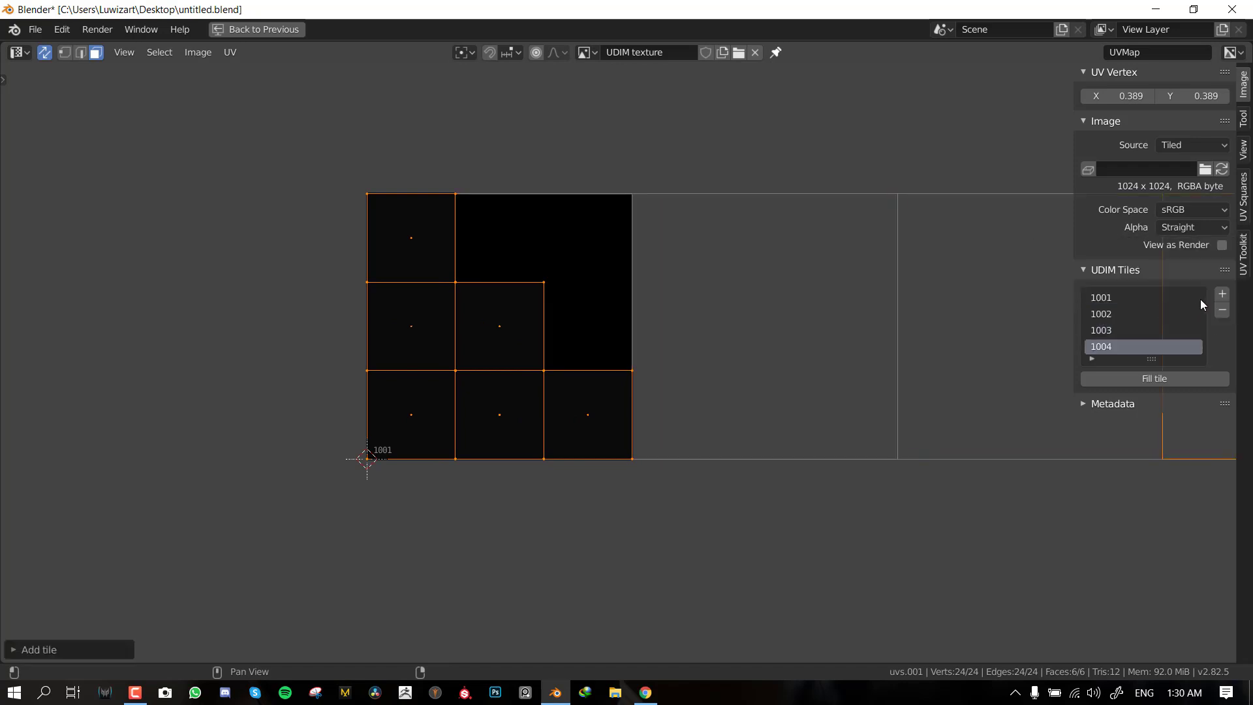
left_click(1222, 295)
left_click(1137, 313)
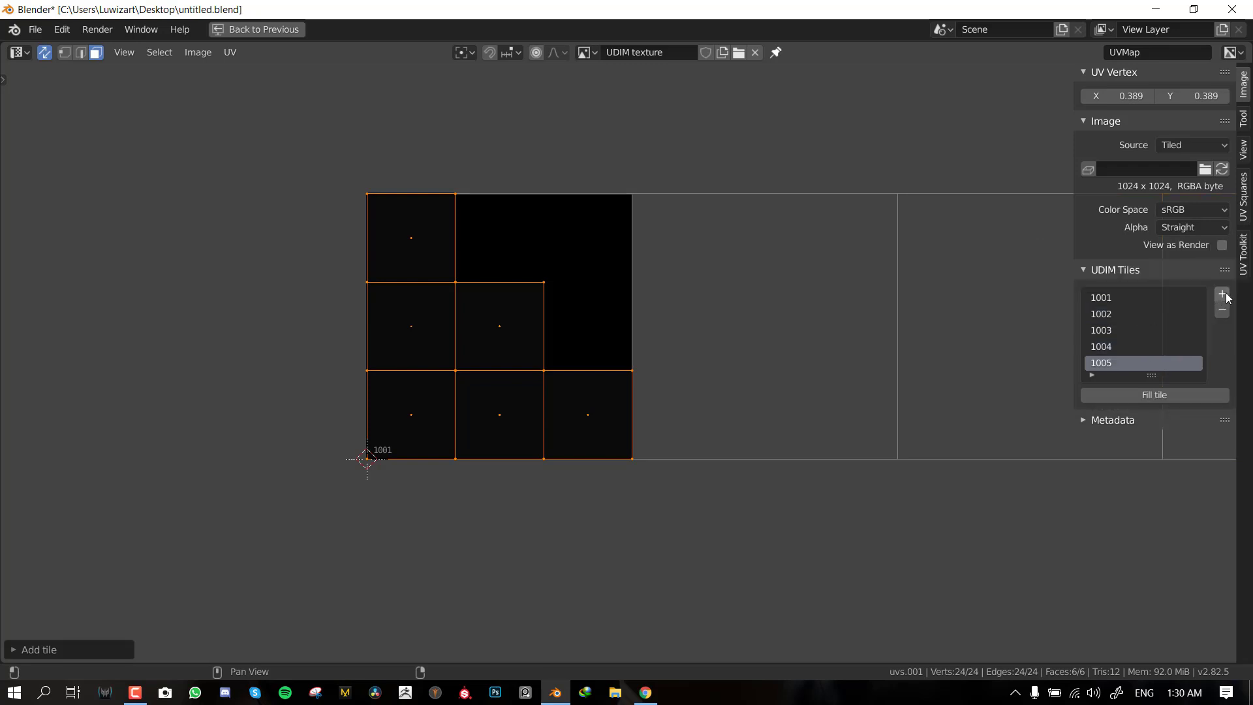
left_click(1222, 294)
left_click(1166, 308)
scroll(871, 437, "down", 4)
middle_click_drag(872, 437, 697, 438)
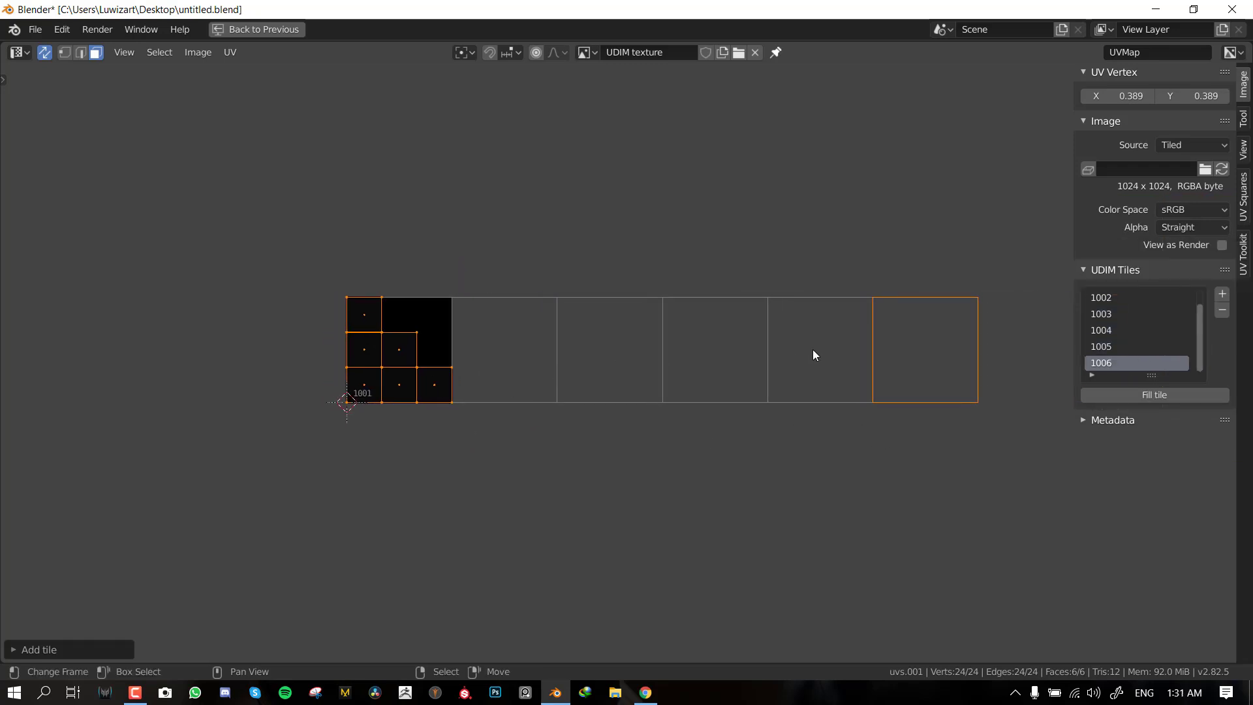
middle_click_drag(449, 390, 474, 377)
scroll(484, 400, "up", 2)
scroll(485, 399, "down", 3)
scroll(474, 377, "up", 2)
- Move the top-left UV face into tile 1002 and scale it up to fill the tile
left_click(288, 300)
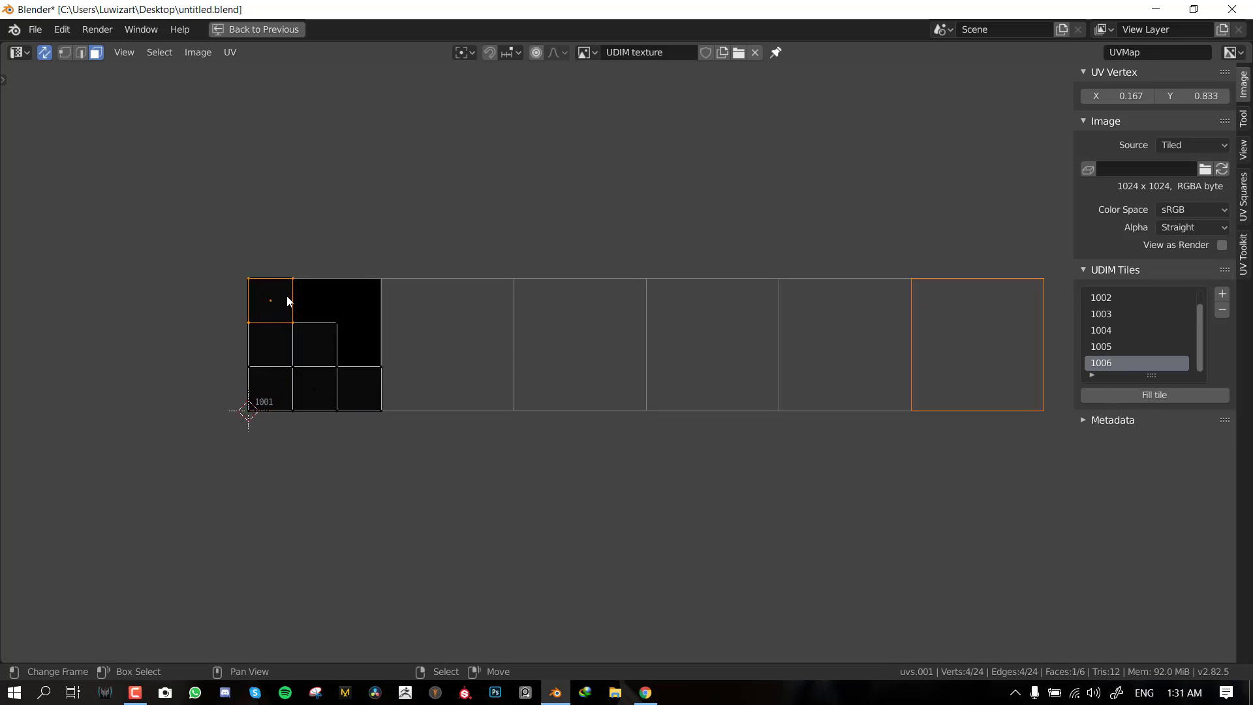
key("g")
key("Escape")
scroll(107, 91, "up", 2)
middle_click_drag(114, 95, 145, 113)
key("g")
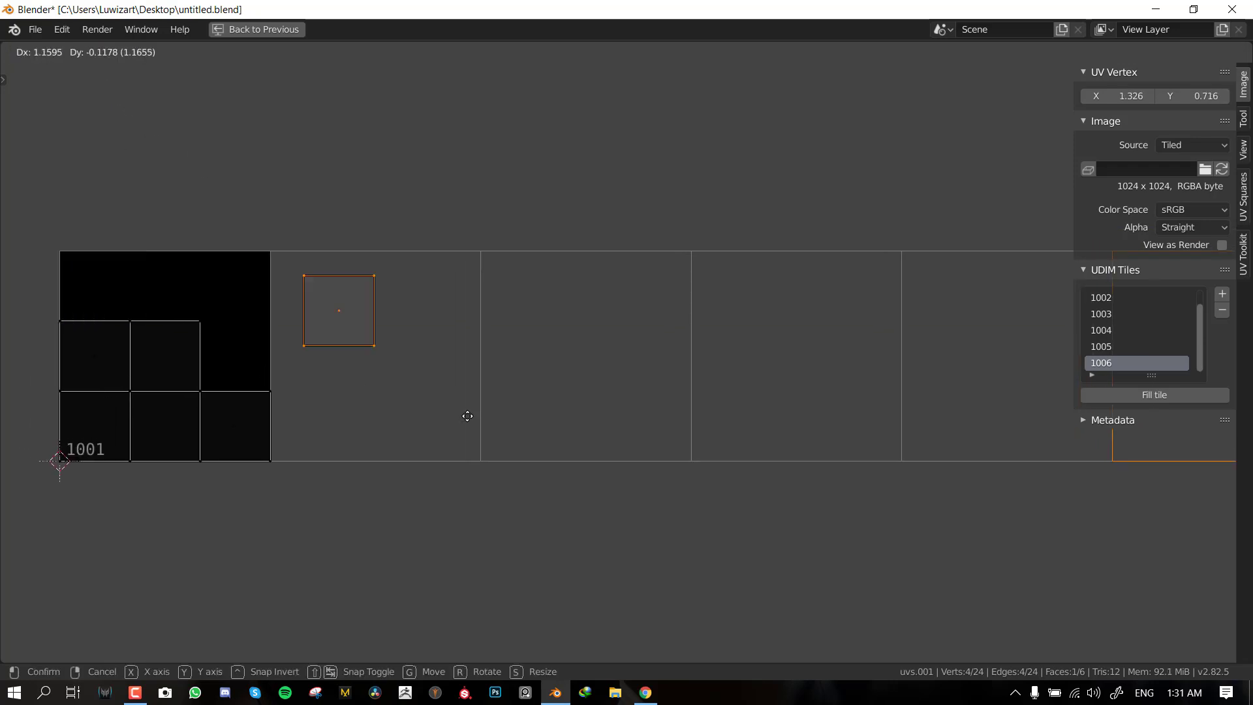
left_click(451, 424)
key("s")
left_click(565, 480)
key("s")
key("Escape")
key("s")
left_click(554, 440)
- Move the top-middle UV face into tile 1003, enlarge it, and adjust its position
key("g")
left_click(549, 450)
key("alt+a")
key("l")
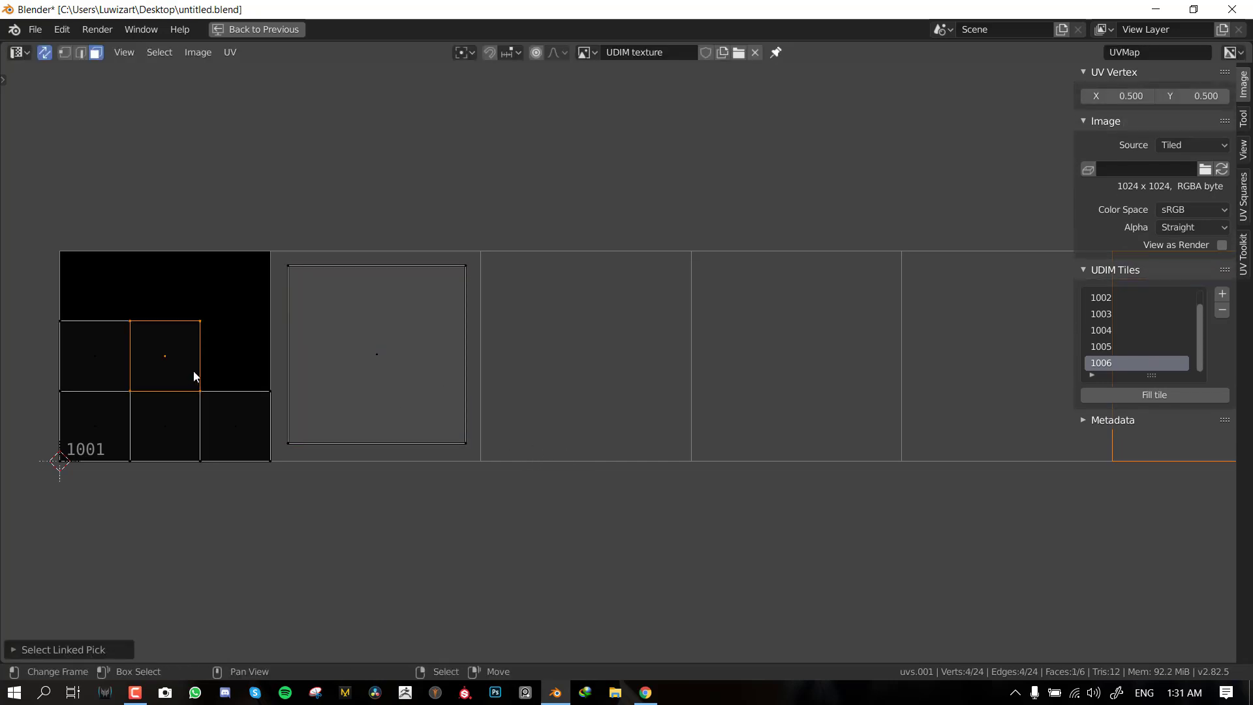
key("g")
left_click(643, 369)
key("s")
left_click(765, 449)
key("s")
key("Escape")
key("s")
left_click(728, 366)
key("g")
left_click(721, 361)
- Move the next UV face into tile 1004, scale it, and centre it there
key("alt+a")
key("l")
key("g")
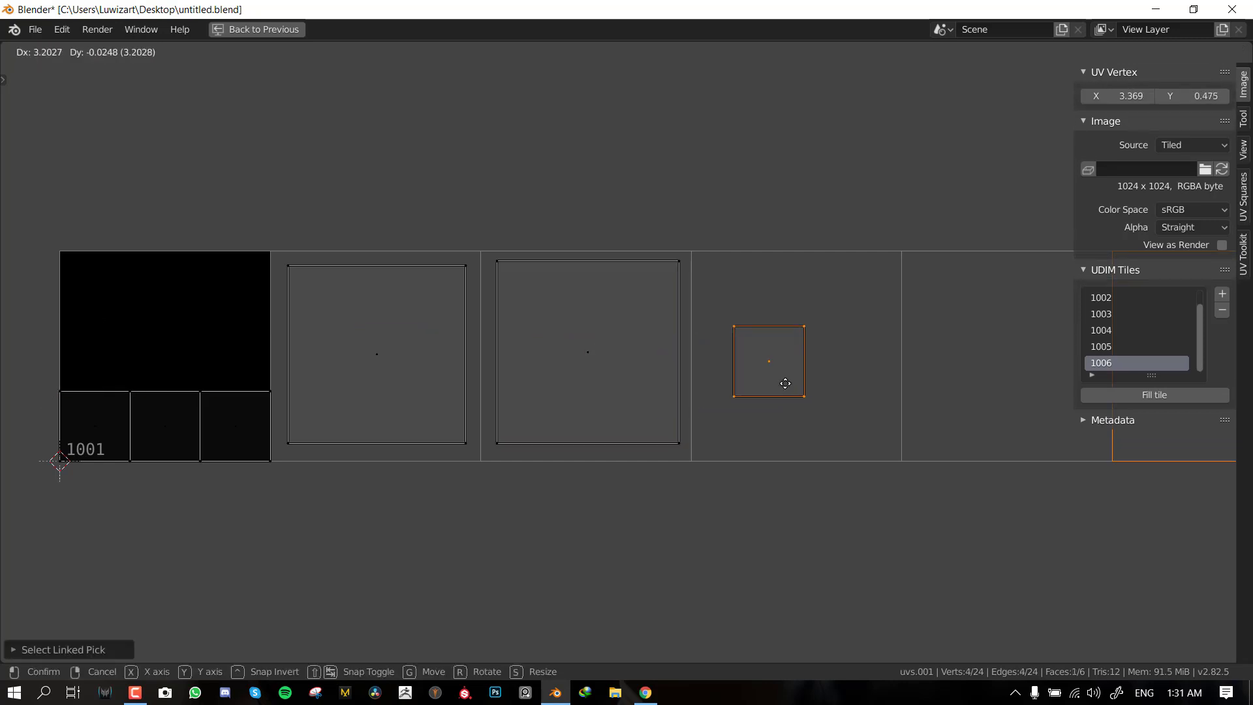
left_click(822, 389)
key("s")
left_click(885, 428)
key("g")
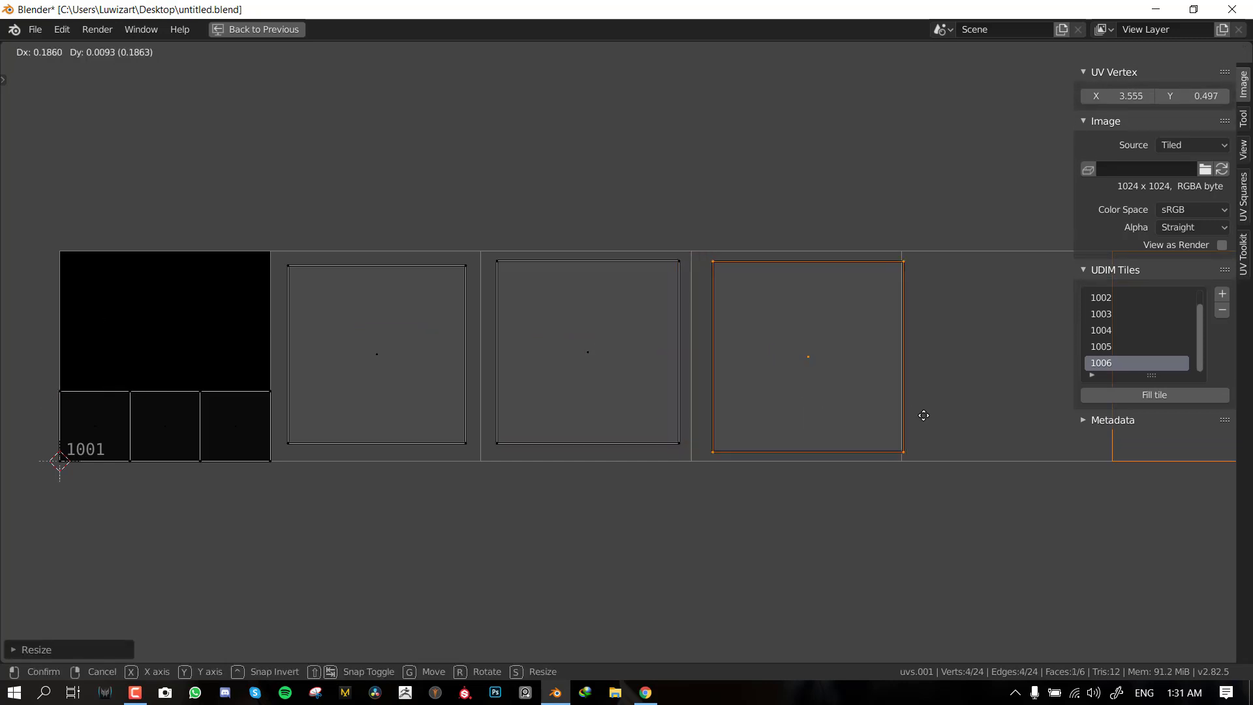
left_click(917, 414)
key("s")
left_click(923, 421)
- Move the middle bottom UV face into tile 1005 and scale it up to fill it
key("alt+a")
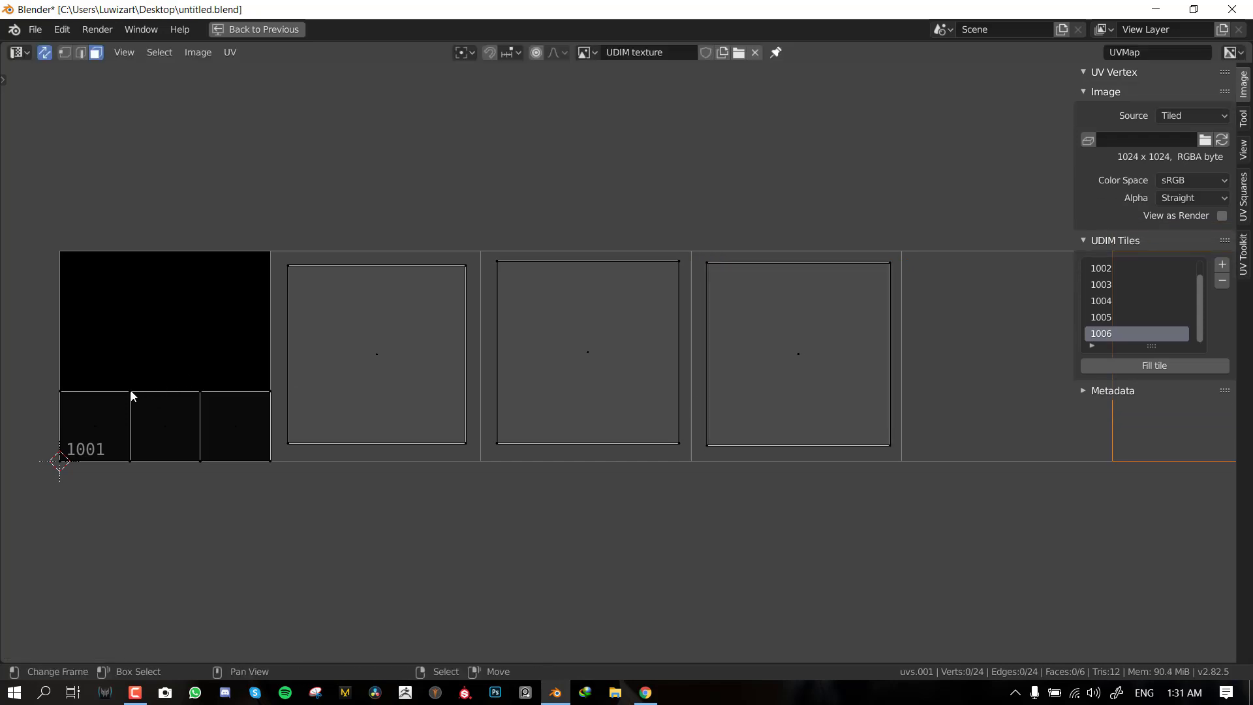
key("l")
middle_click_drag(199, 418, 193, 373)
key("g")
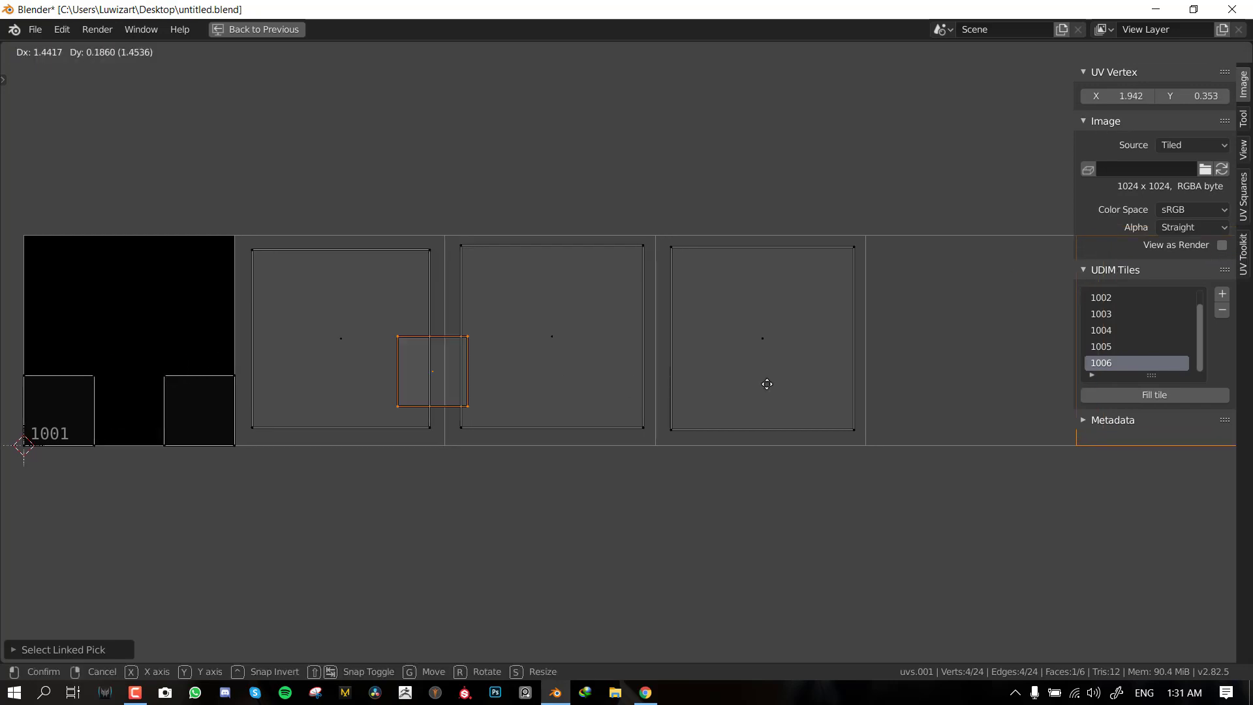
left_click(956, 357)
middle_click_drag(956, 358, 877, 359)
key("s")
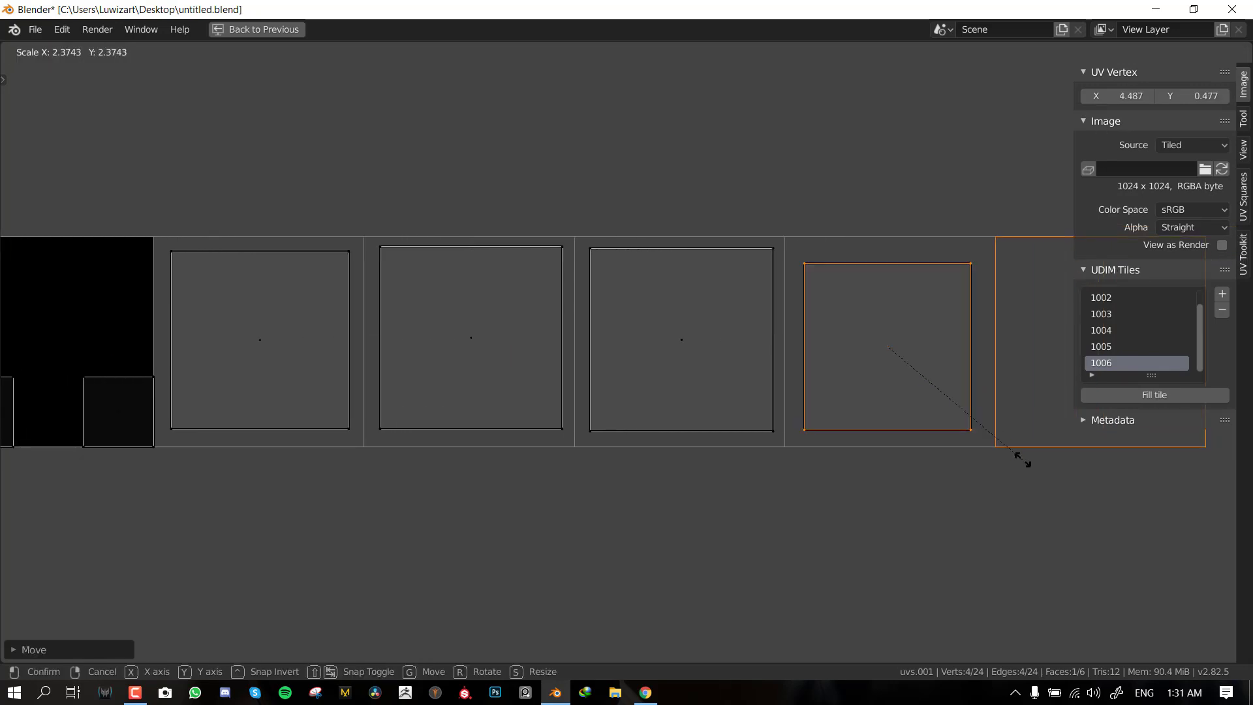
left_click(1028, 462)
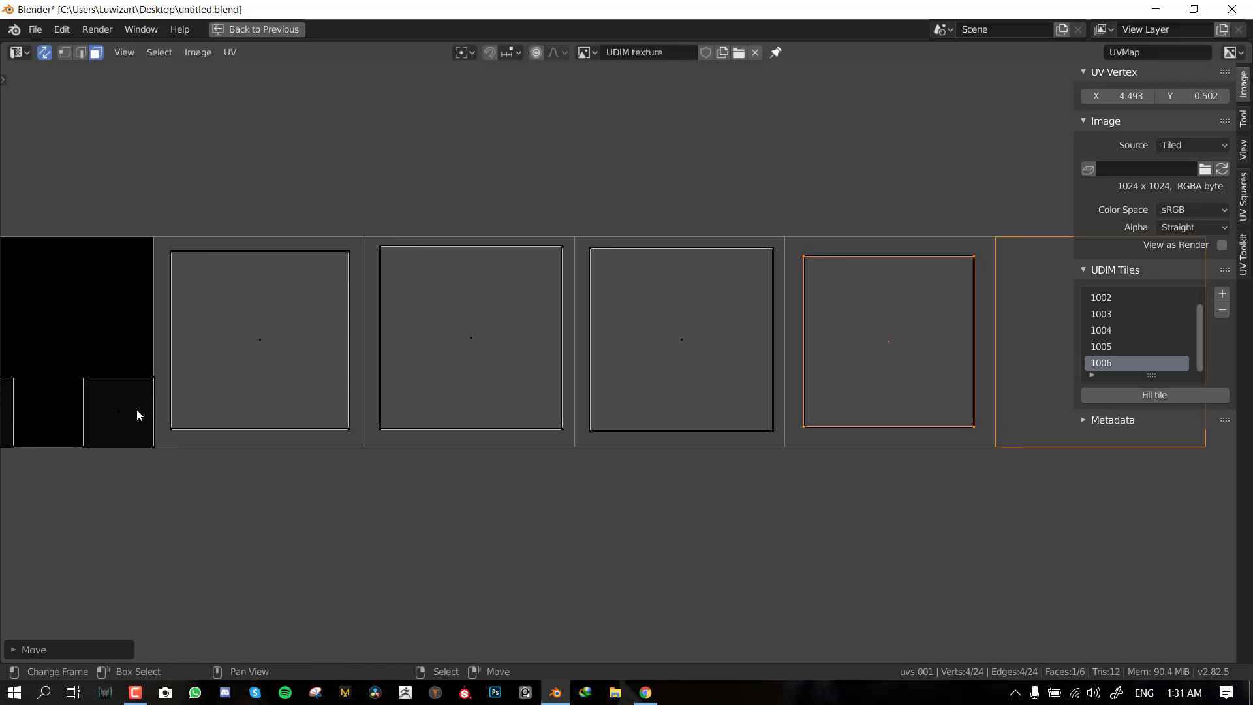
- Move another UV face into tile 1006, enlarge it, and position it in the tile
left_click(127, 394)
scroll(229, 410, "down", 3)
middle_click_drag(229, 416, 183, 427)
key("g")
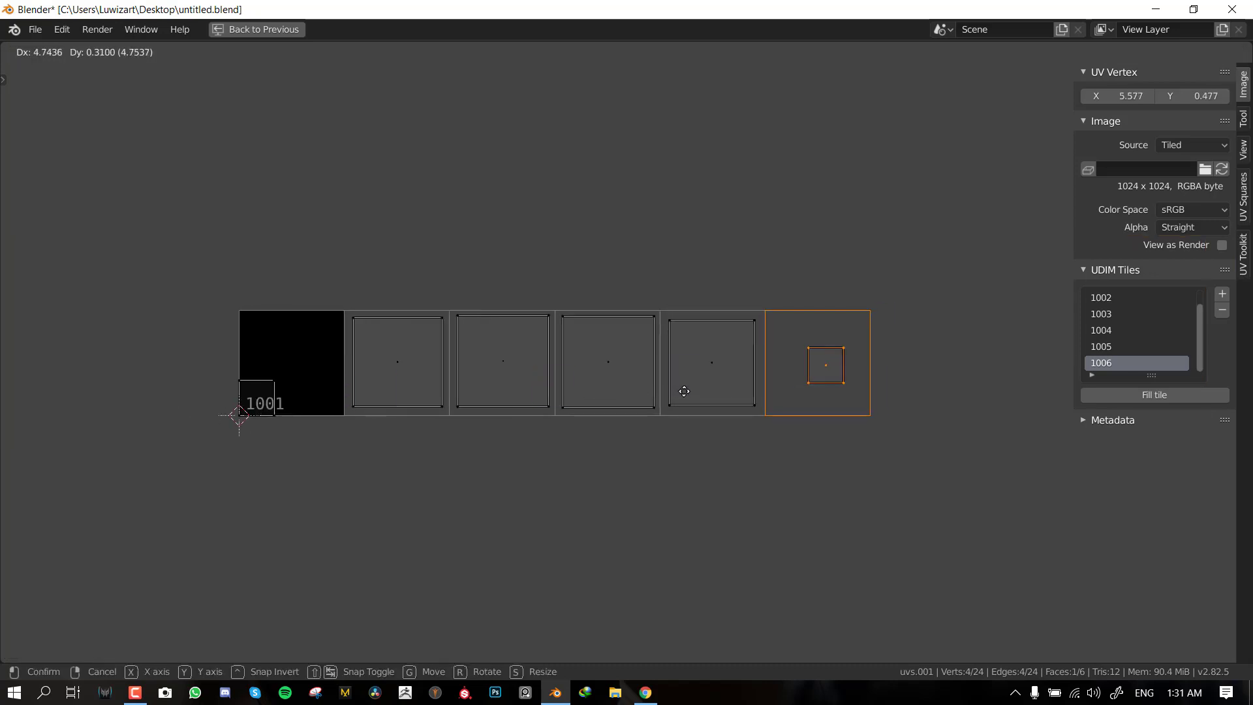
left_click(686, 390)
key("s")
left_click(688, 545)
key("g")
left_click(774, 449)
key("s")
left_click(808, 471)
- Select the last small UV face remaining in tile 1001 to enlarge it
left_click(289, 382)
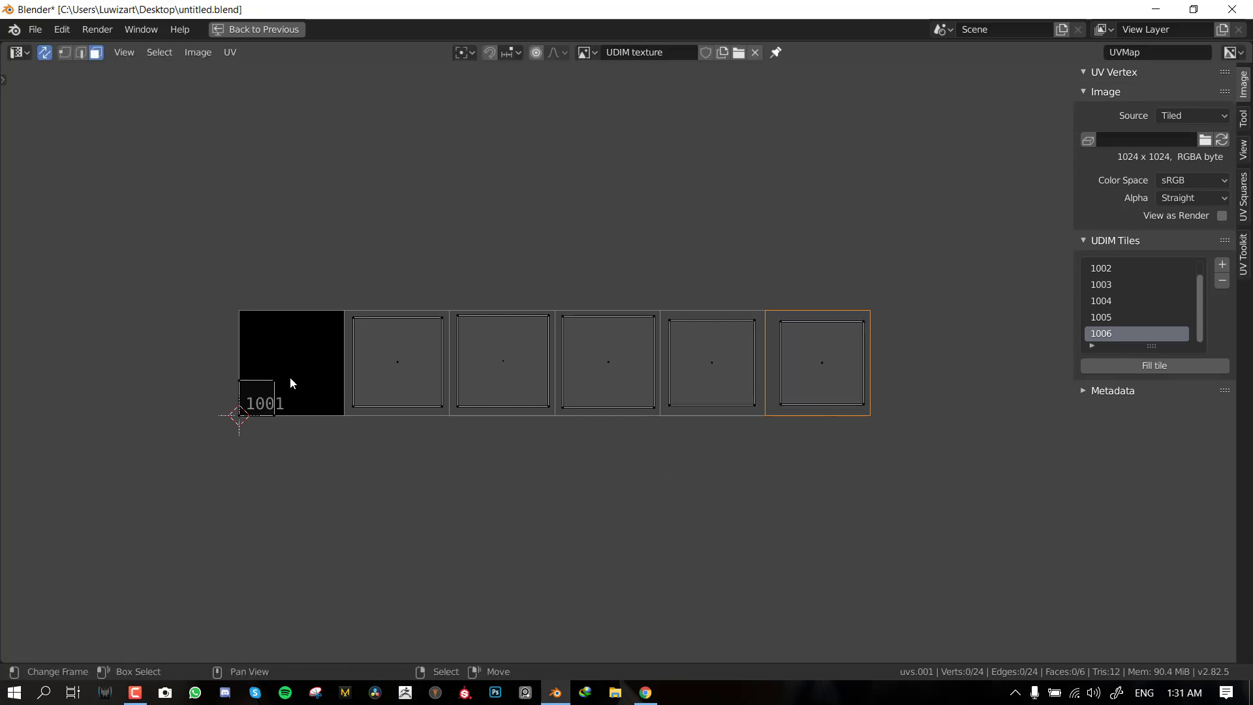
left_click(276, 385)
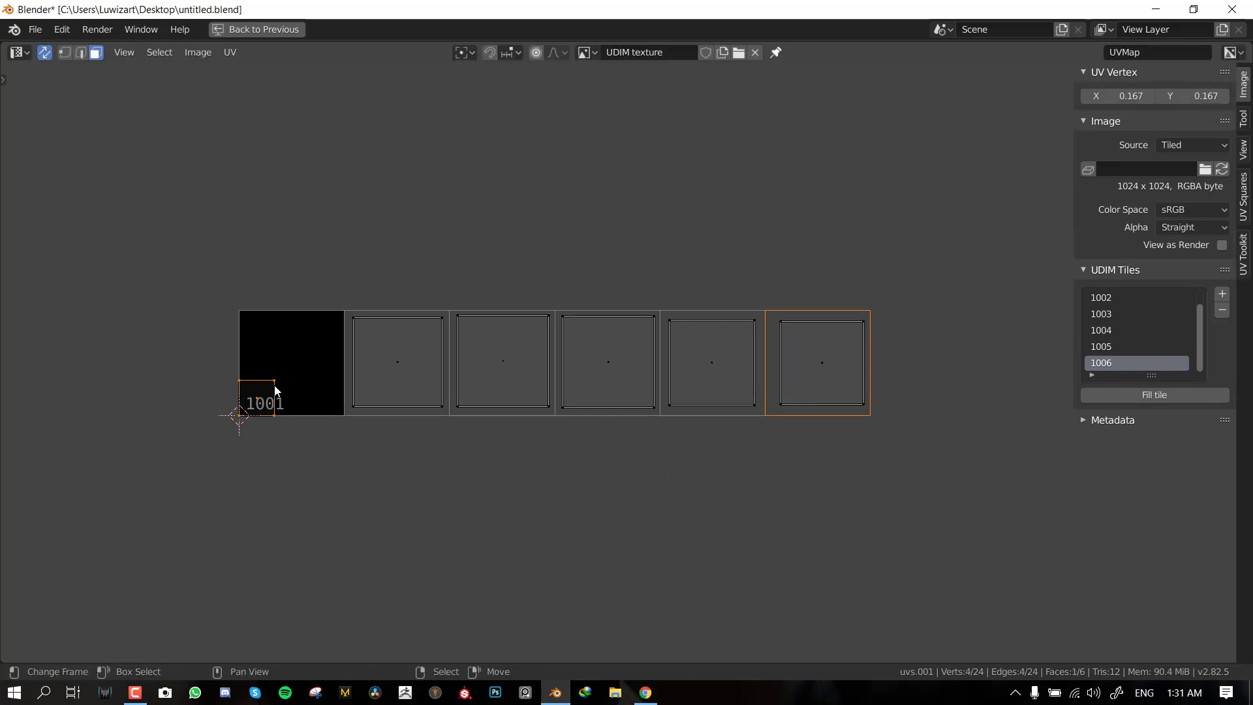
key("ctrl+p")
- Scale the last UV face up to fill tile 1001
key("s")
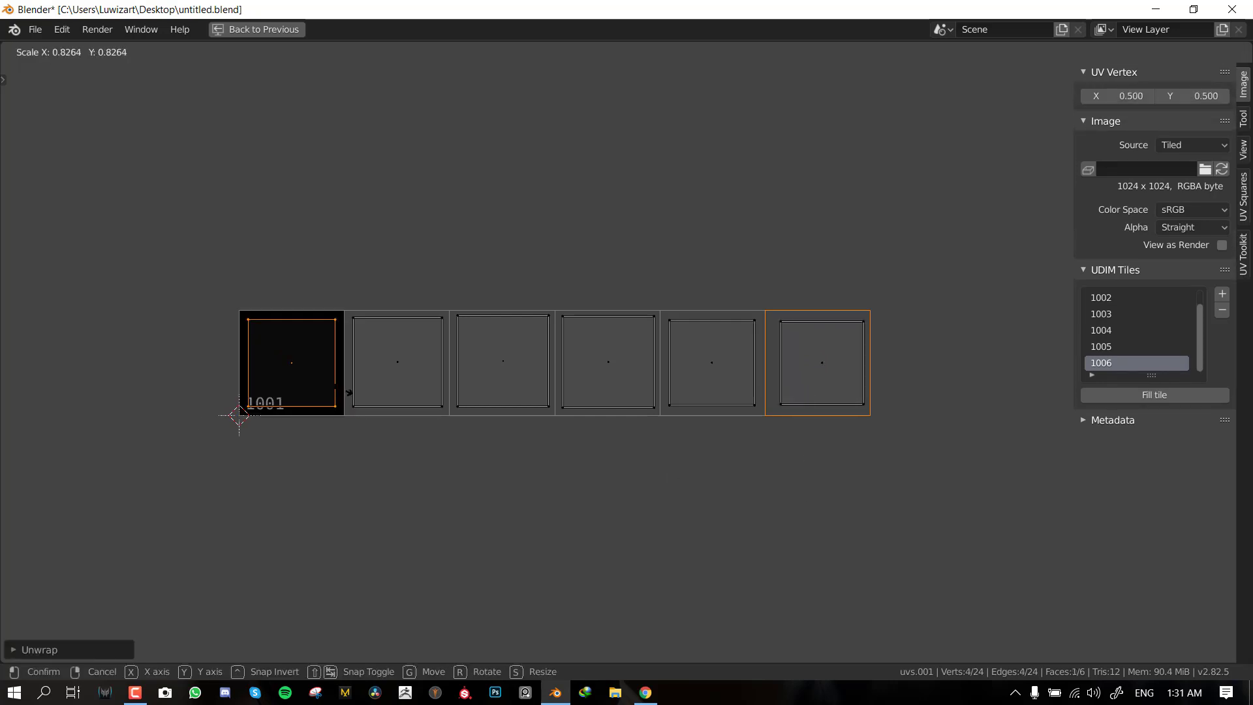
left_click(443, 362)
scroll(440, 328, "up", 3)
scroll(440, 327, "down", 3)
middle_click_drag(285, 258, 367, 228)
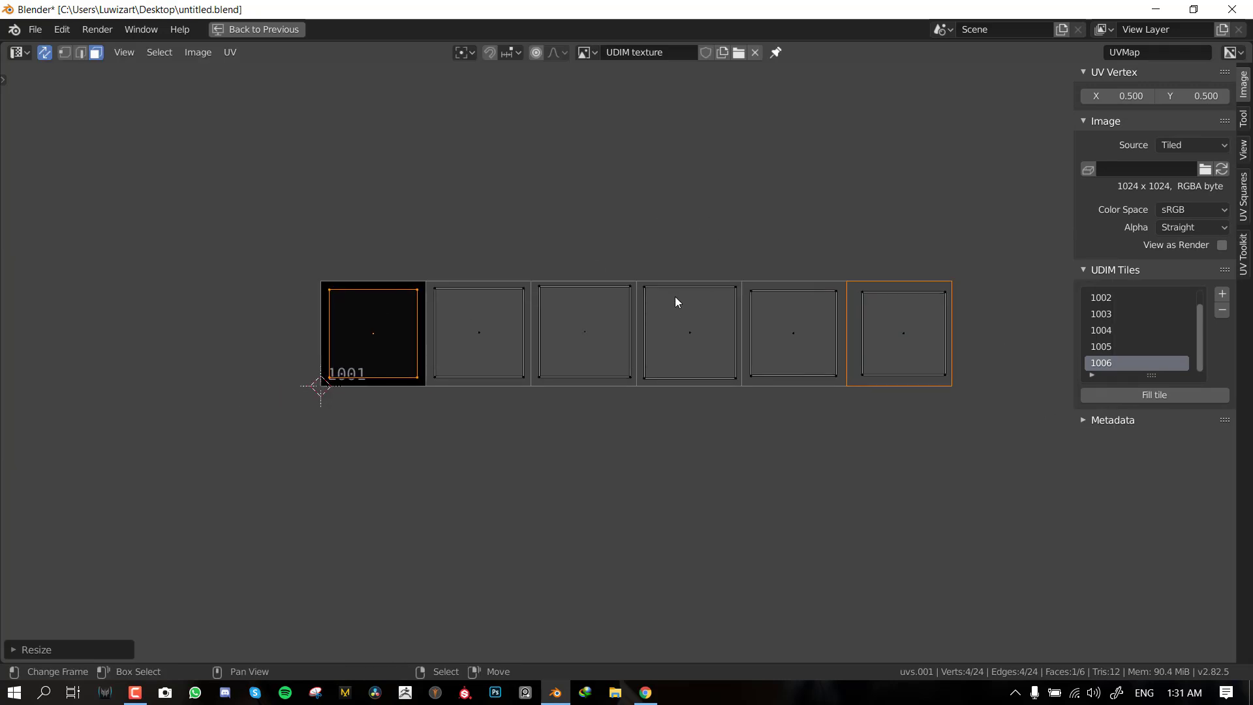
scroll(676, 295, "up", 2)
scroll(676, 294, "down", 1)
- Hide the sidebar and nudge the tile 1006 UV face up-left to centre it
key("n")
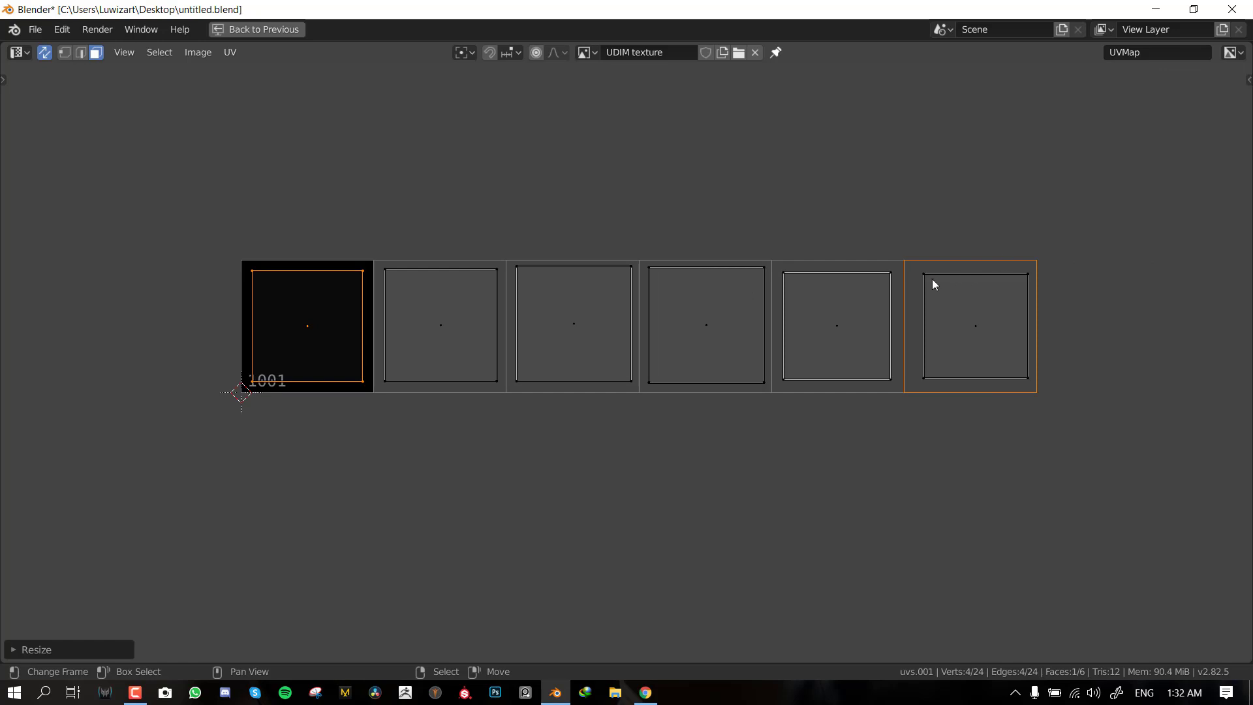
scroll(927, 279, "right", 2)
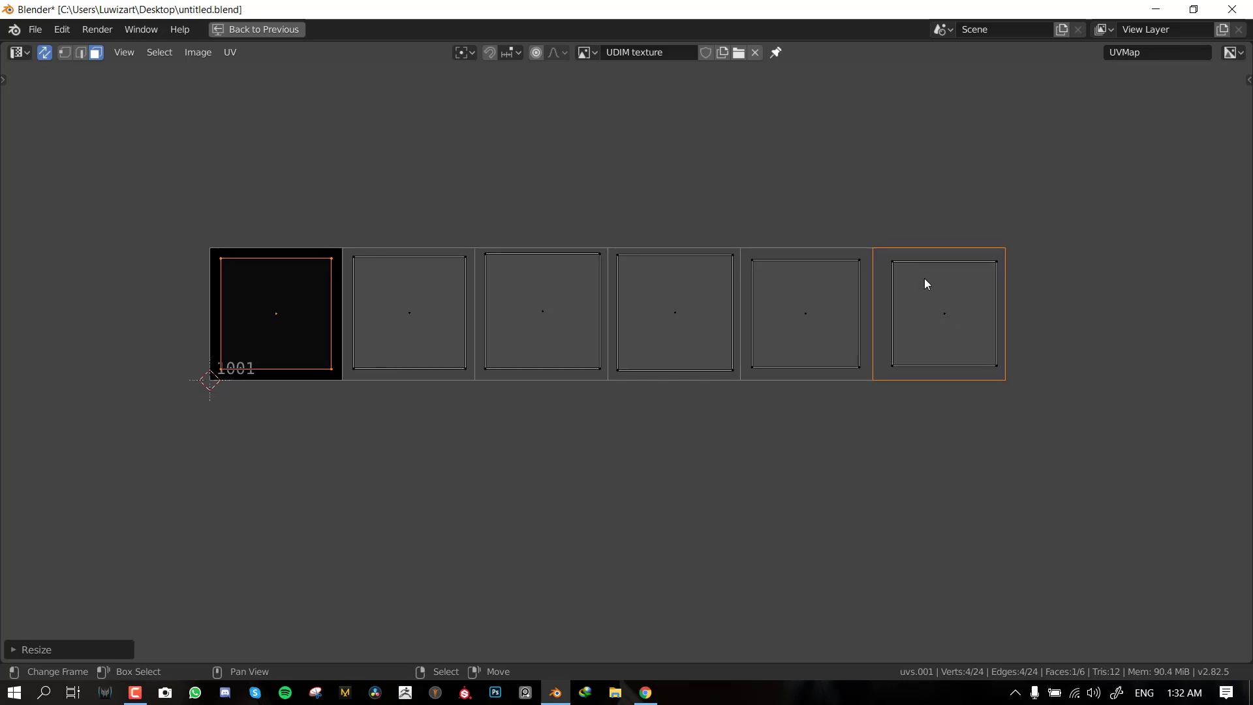
left_click_drag(941, 306, 936, 304)
scroll(937, 305, "left", 3)
scroll(938, 305, "down", 2)
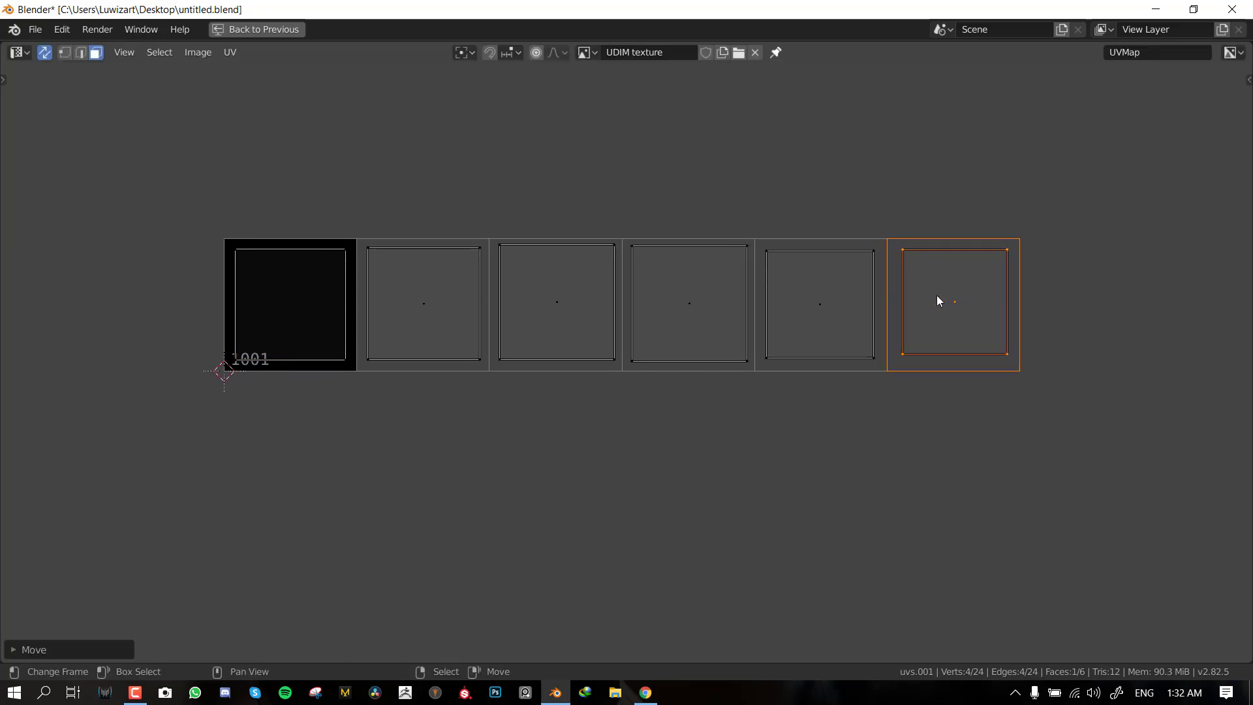
scroll(859, 288, "right", 2, "ctrl")
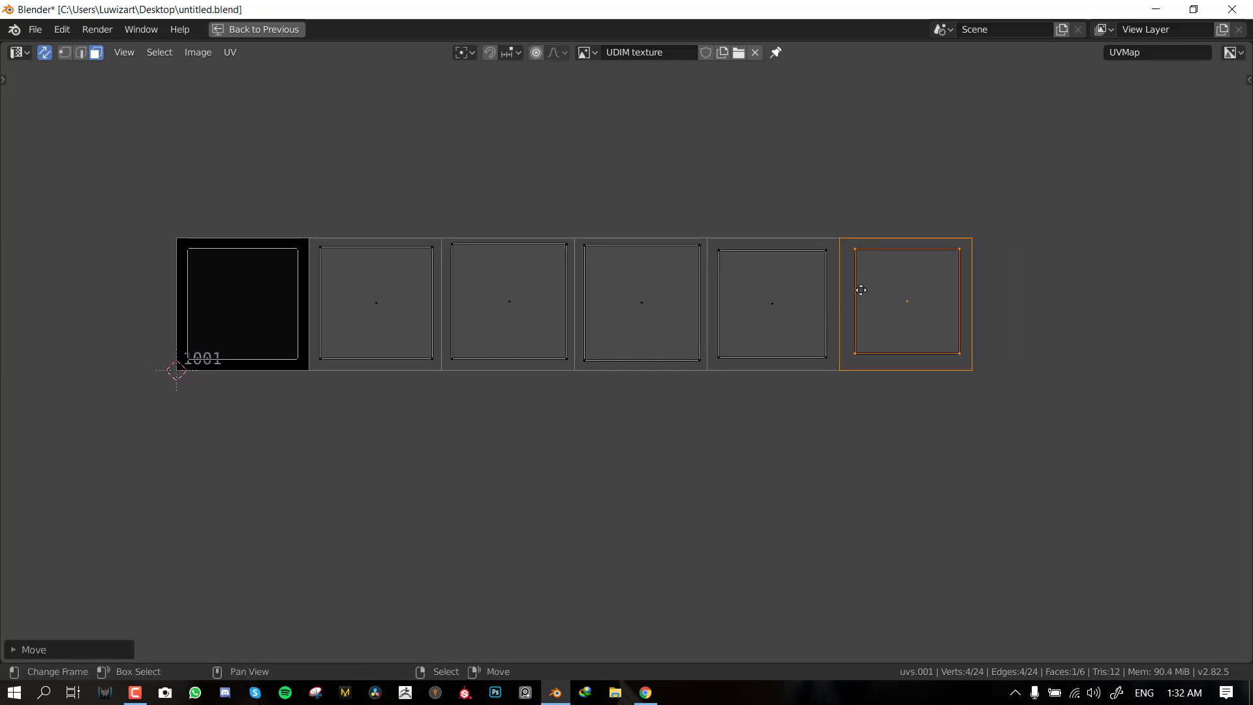
- Turn off UV sync selection, switch uvs.001 to Object Mode, and heighten the shader editor area
key("ctrl+space")
scroll(654, 289, "up", 1)
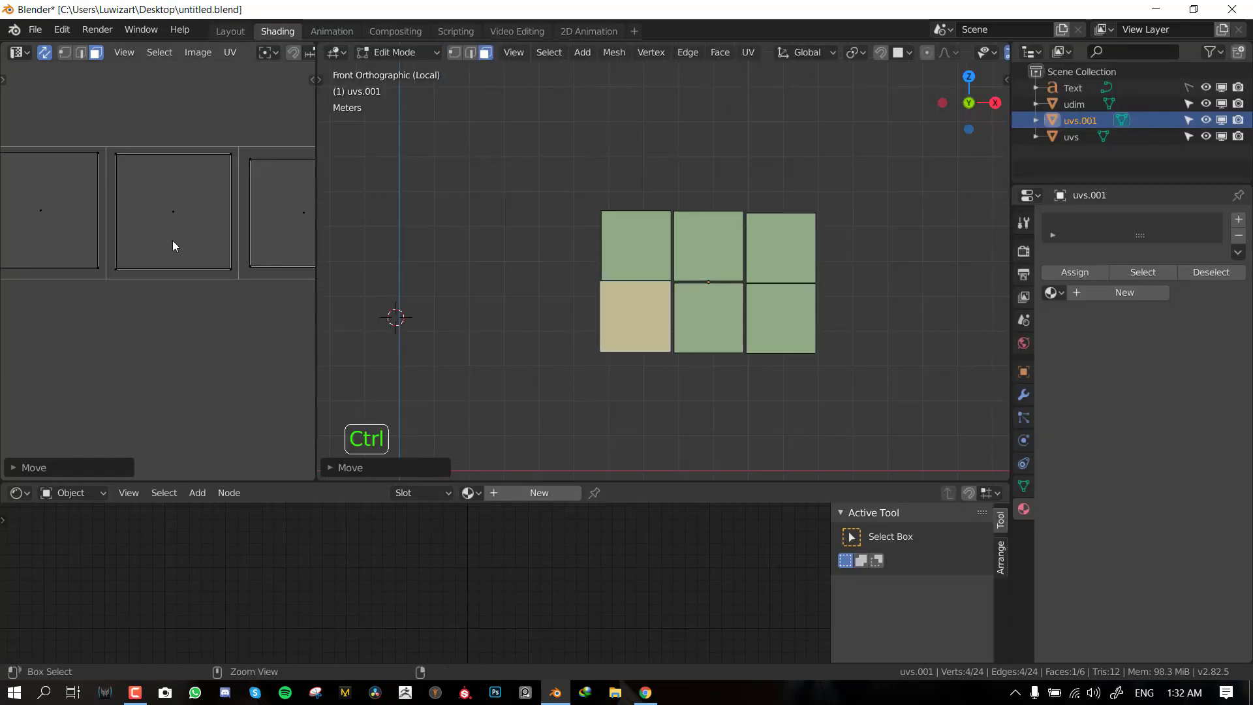
key("ctrl+space")
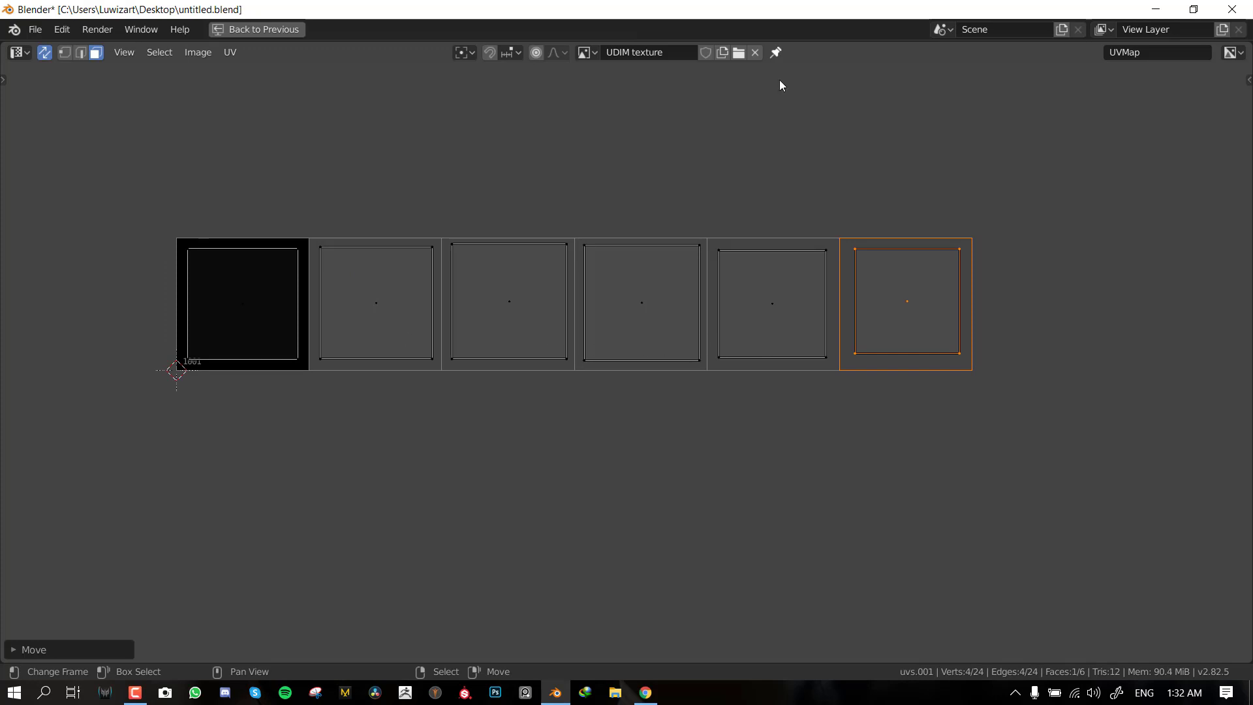
key("ctrl+alt+s")
key("ctrl+space")
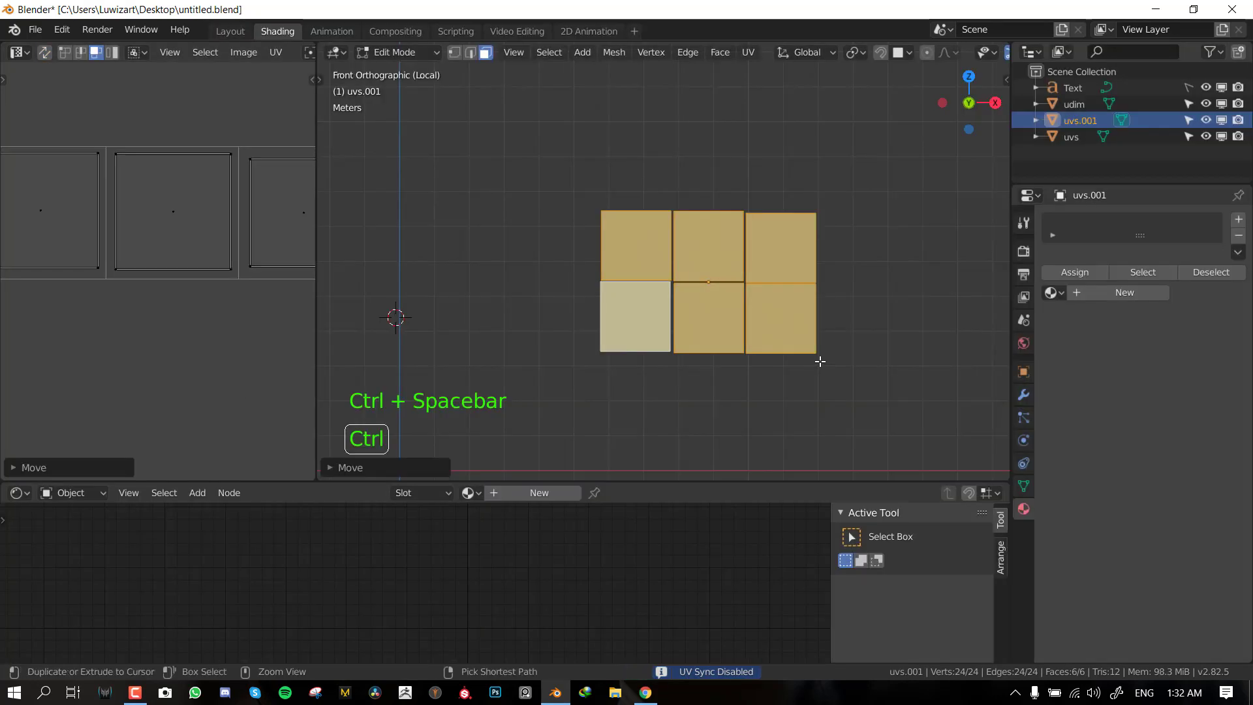
key("Tab")
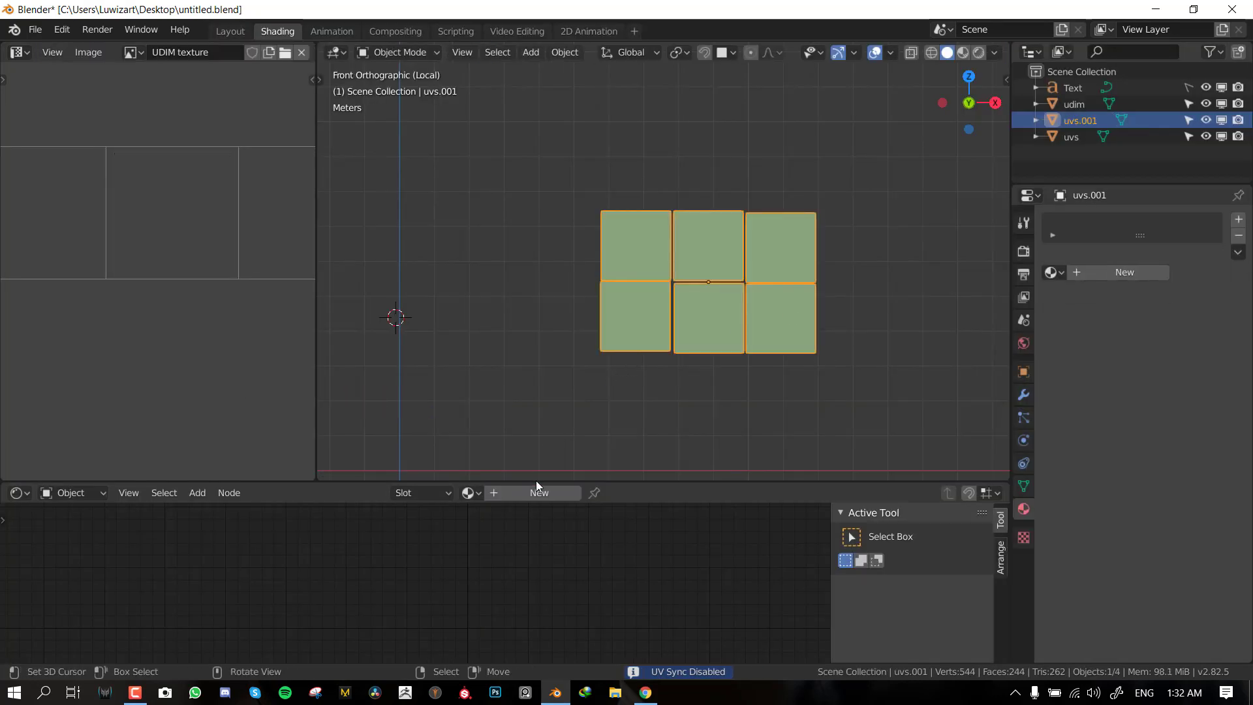
left_click_drag(584, 483, 585, 395)
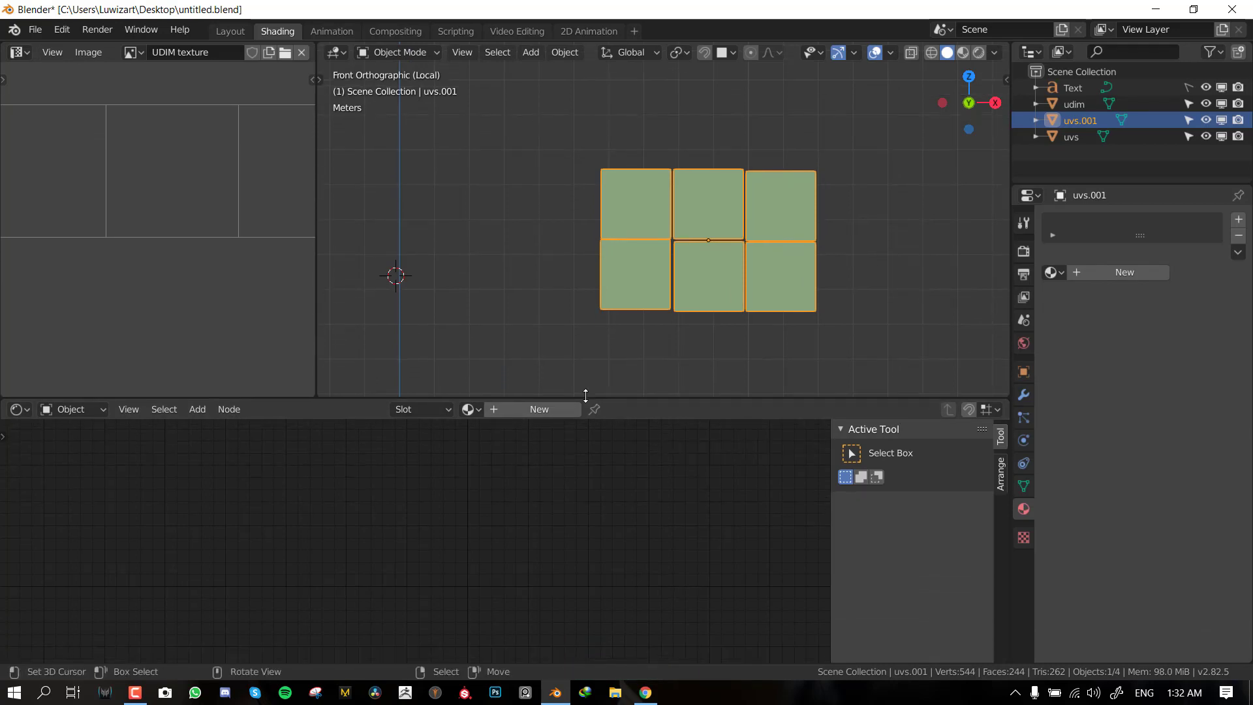
- Create a material for the plane and link a Checker Texture's Color to Base Color
left_click(541, 414)
key("ctrl+space")
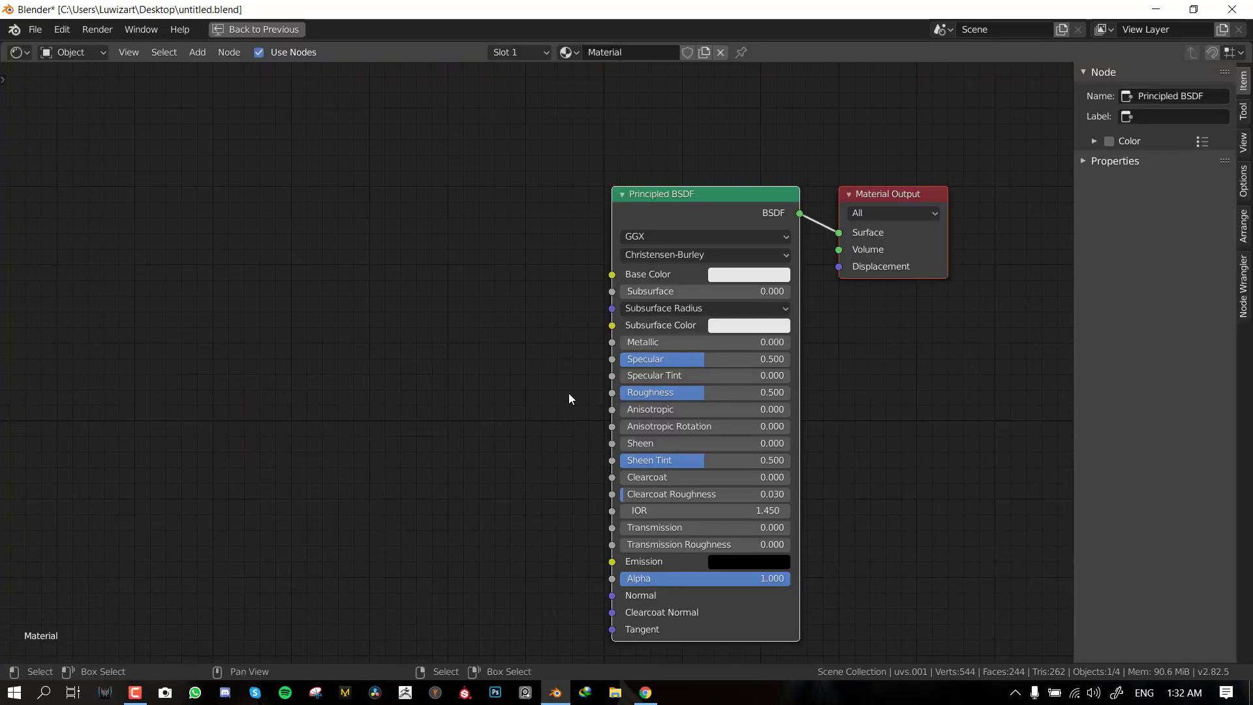
middle_click_drag(572, 388, 621, 388)
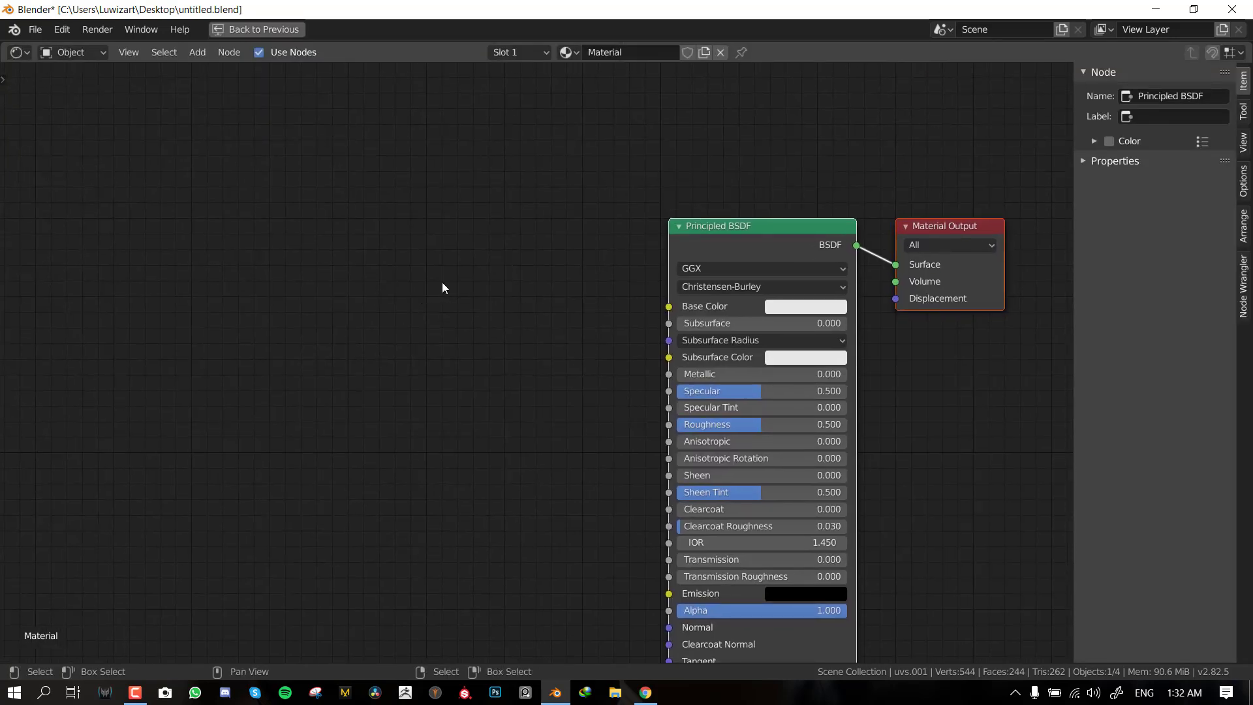
key("shift+a")
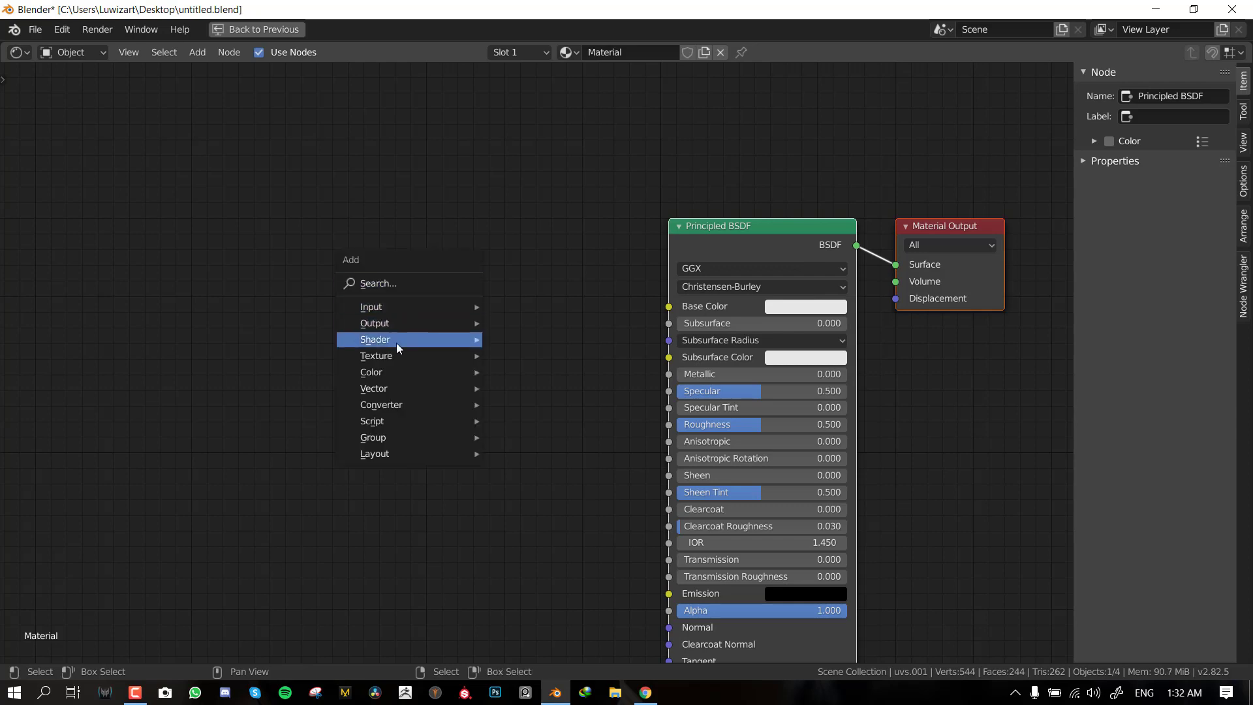
mouse_move(394, 353)
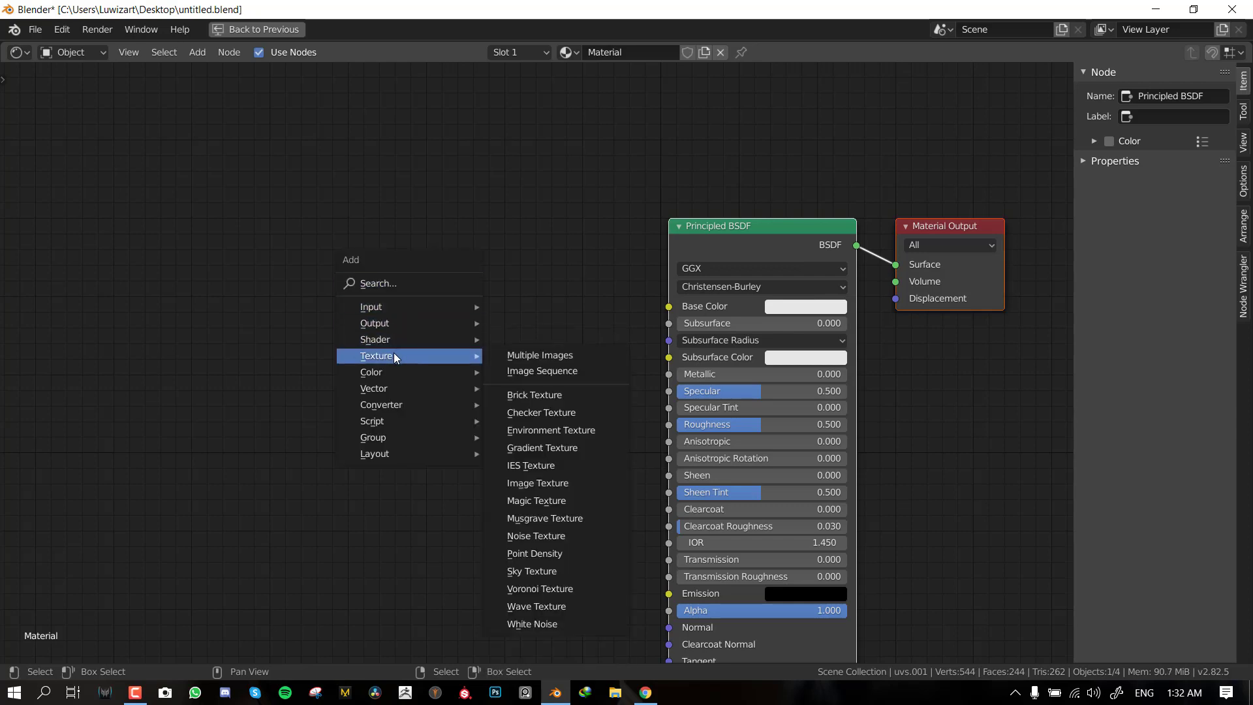
left_click(551, 413)
left_click(552, 415)
left_click_drag(561, 376, 670, 307)
middle_click_drag(395, 383, 517, 330)
left_click_drag(595, 337, 584, 292)
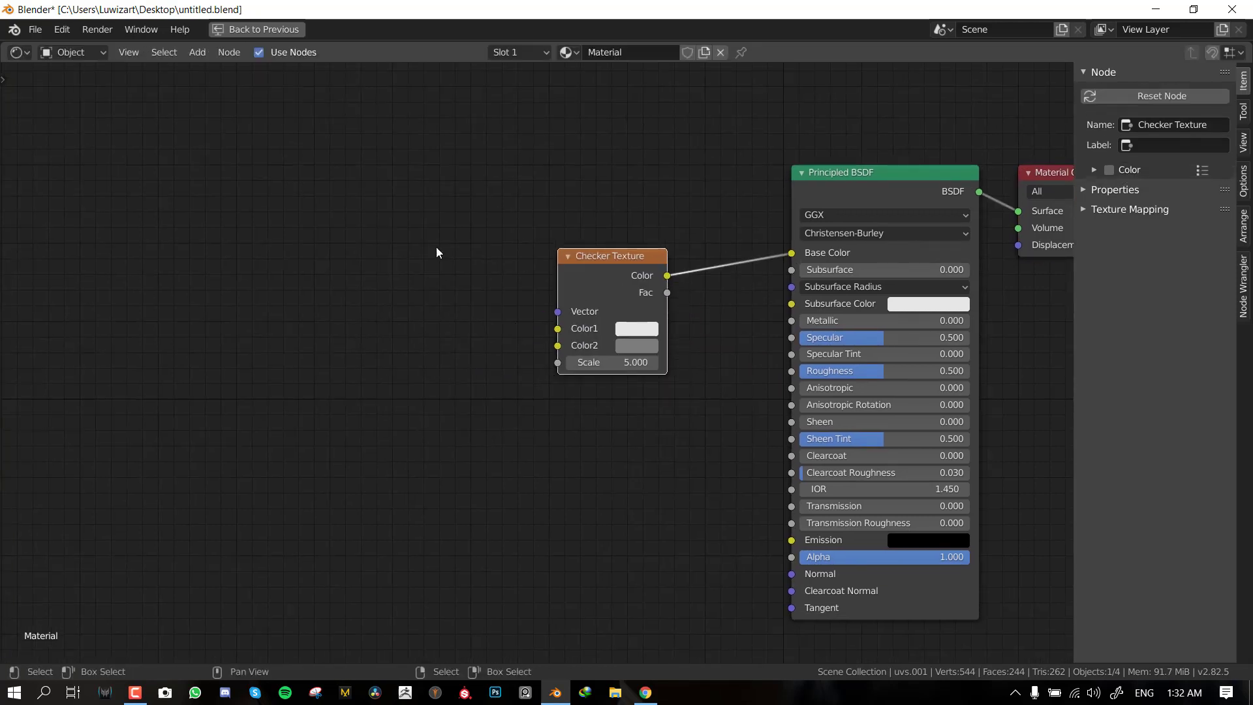
- Feed Texture Coordinate UV into the checker's Vector and view it in Material Preview
left_click(194, 52)
mouse_move(261, 175)
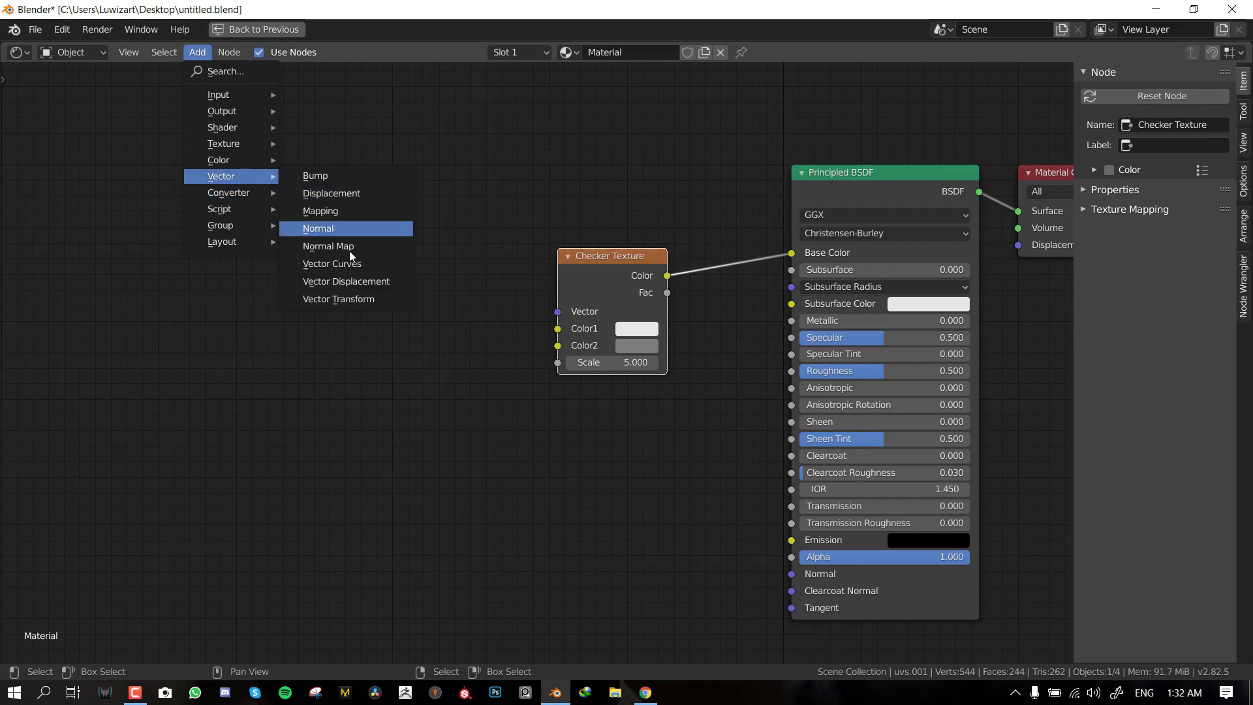
mouse_move(260, 96)
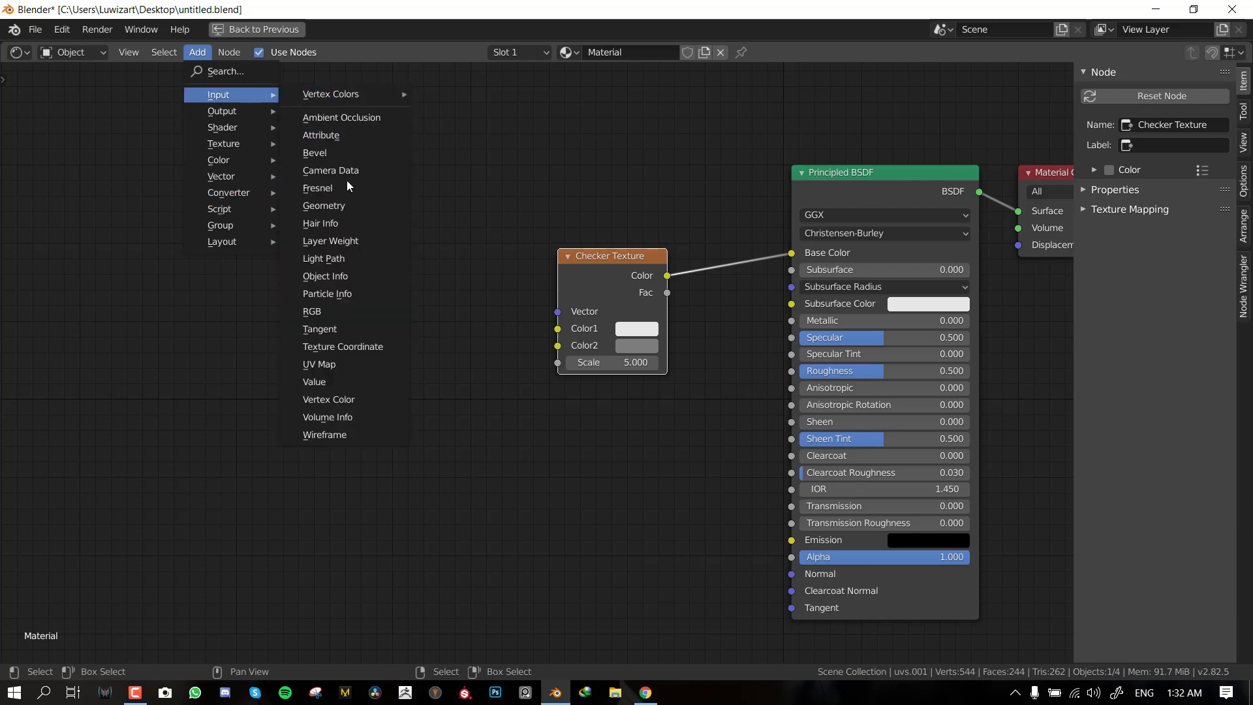
left_click(343, 346)
left_click(287, 268)
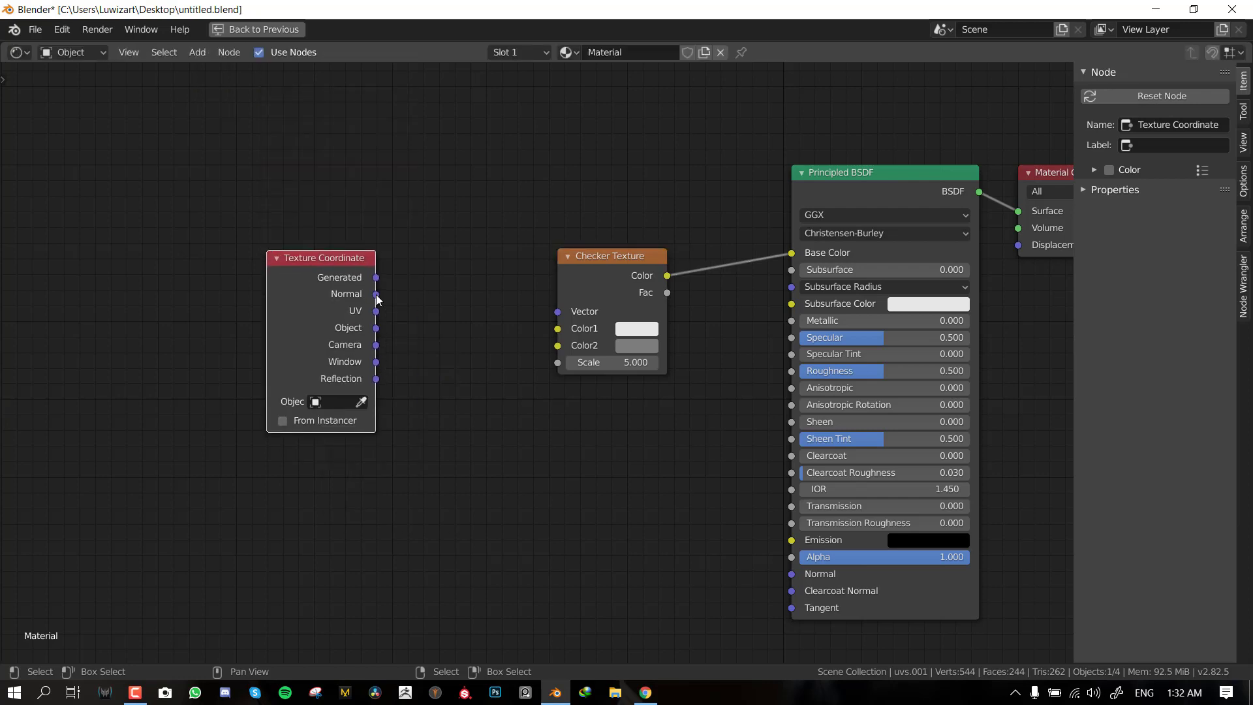
left_click_drag(376, 311, 561, 315)
left_click_drag(309, 311, 225, 255)
key("ctrl+space")
key("z")
left_click(748, 374)
- Set the Checker Texture scale to 28.5, then lower it to 20 and inspect the tiles
scroll(749, 244, "up", 2)
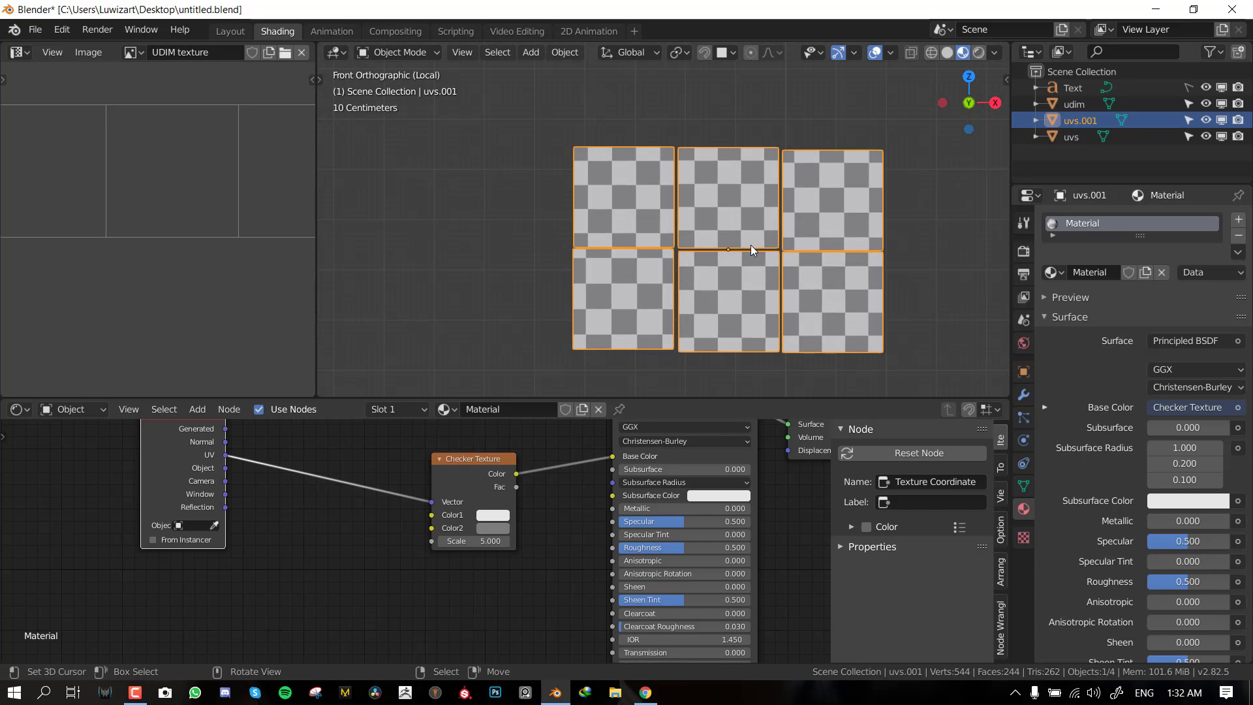
left_click(500, 540)
type("28.5")
key("Return")
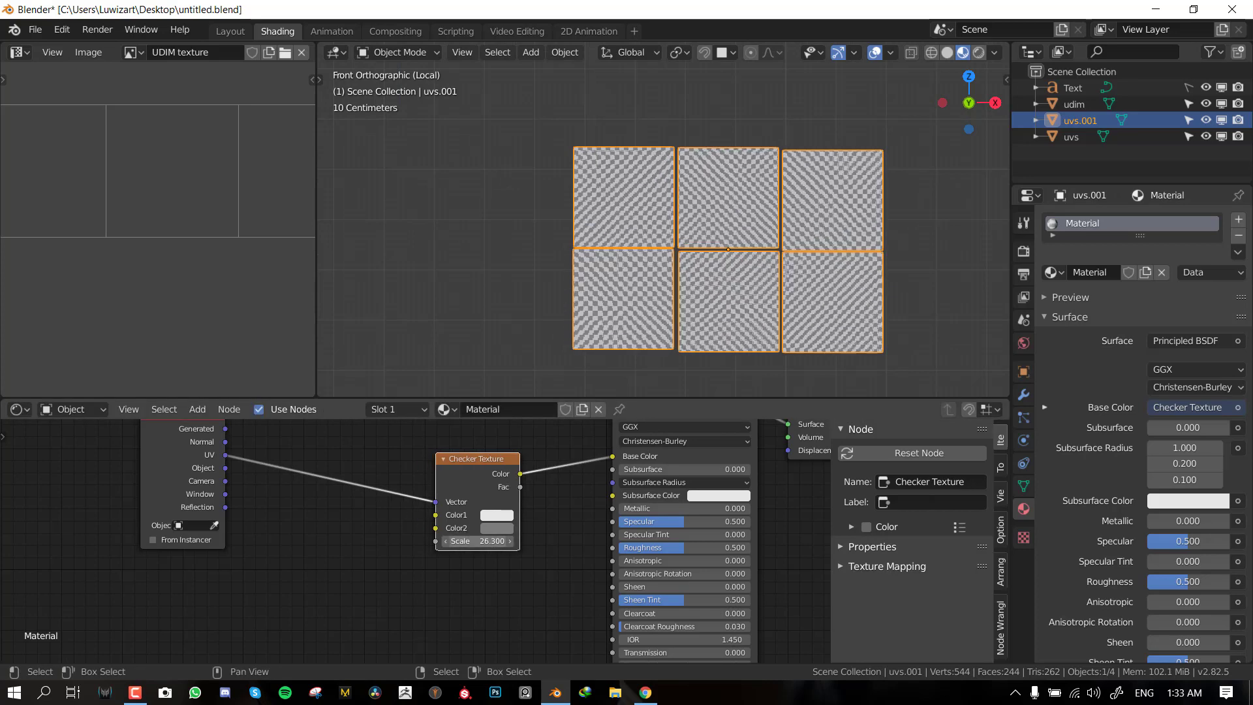
left_click_drag(500, 540, 457, 541)
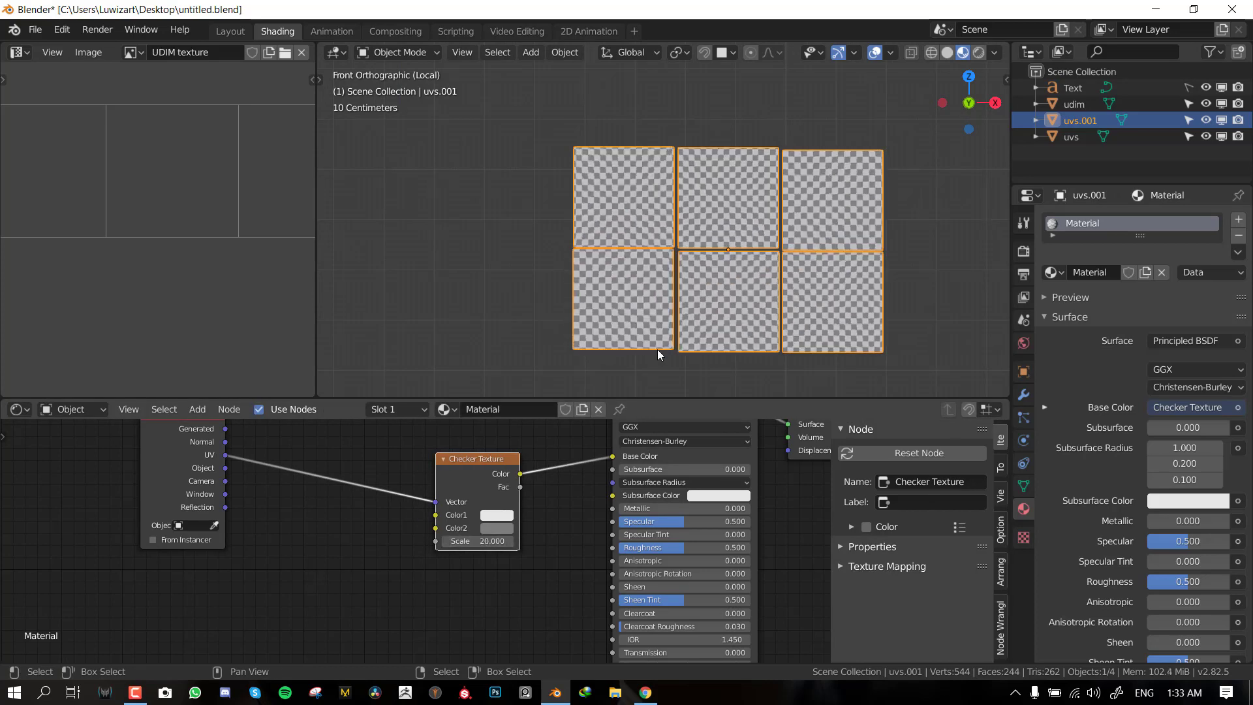
middle_click_drag(660, 353, 644, 320)
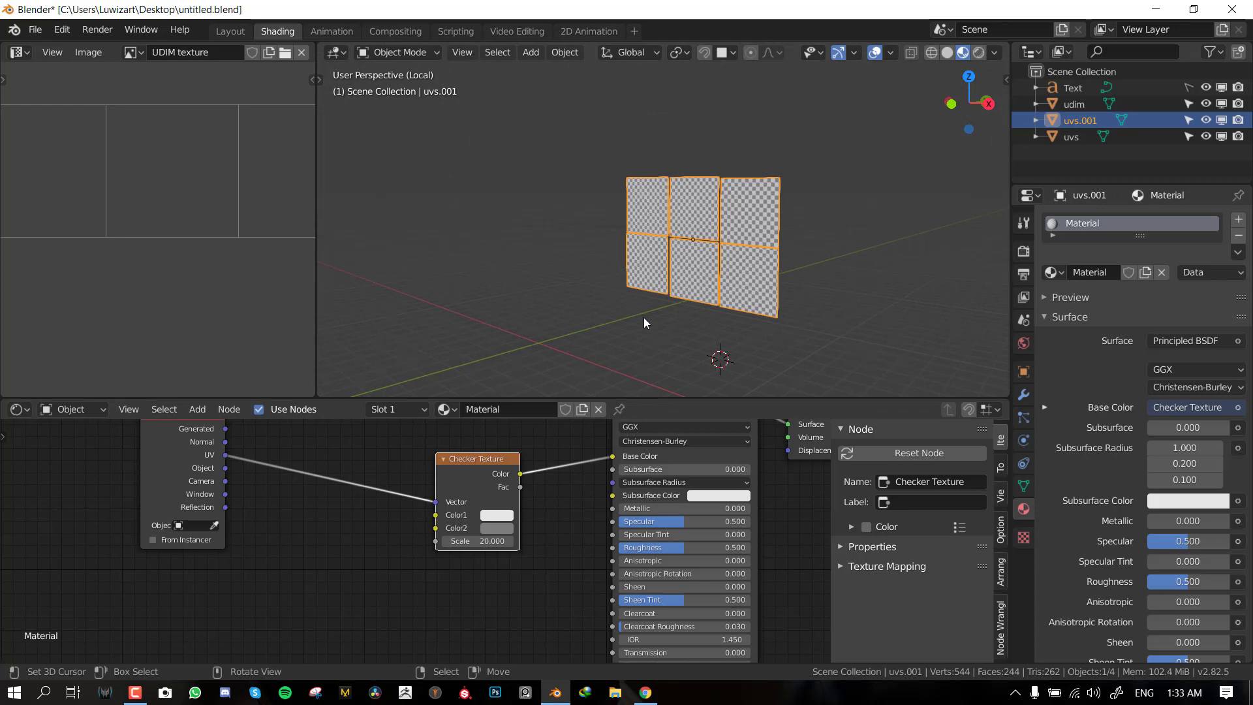
mouse_move(660, 318)
middle_mouse_down()
mouse_move(746, 295)
mouse_move(673, 300)
middle_mouse_up()
scroll(751, 292, "up", 2)
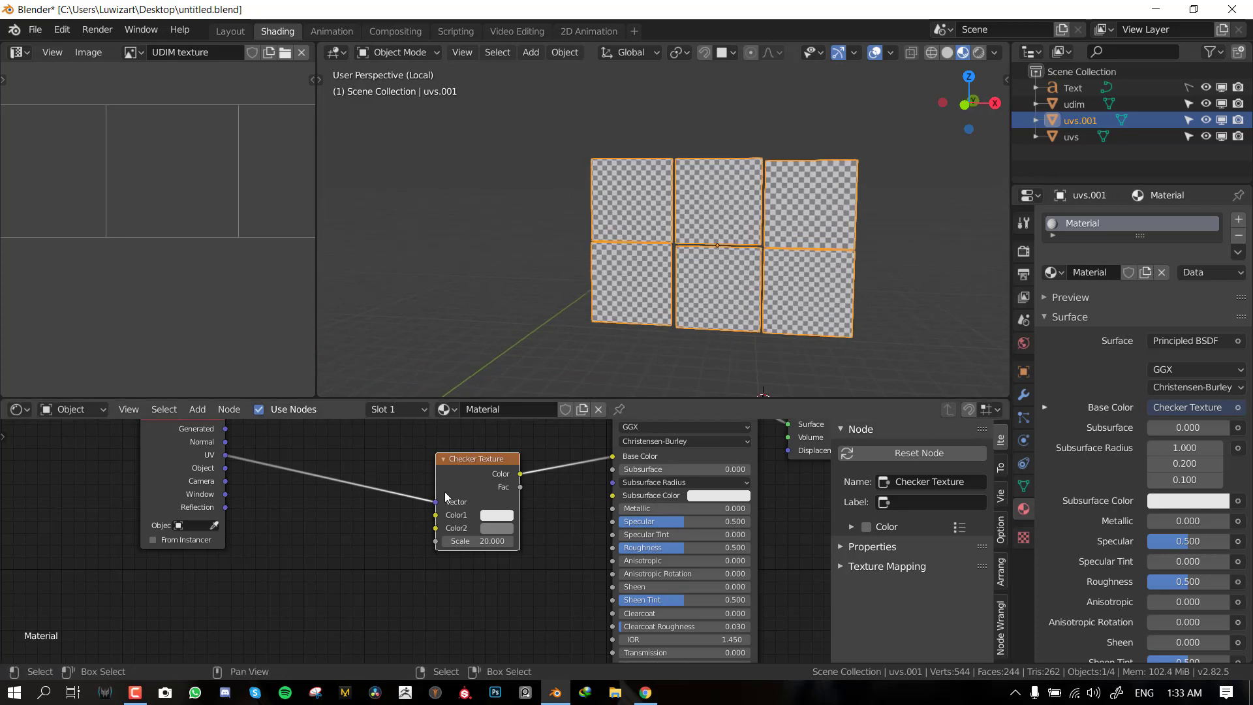
left_click(172, 483, "shift")
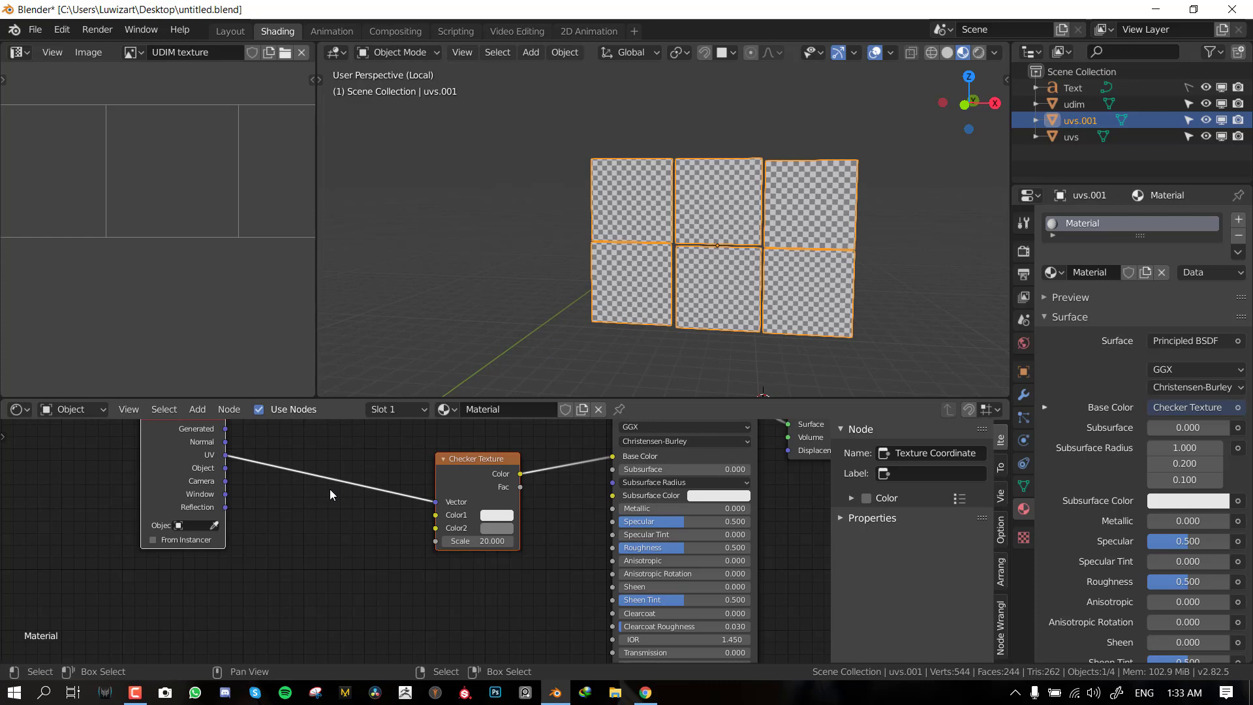
- Delete the checker and coordinate nodes and link a new Image Texture's Color to Base Color
key("x")
key("shift+a")
mouse_move(398, 473)
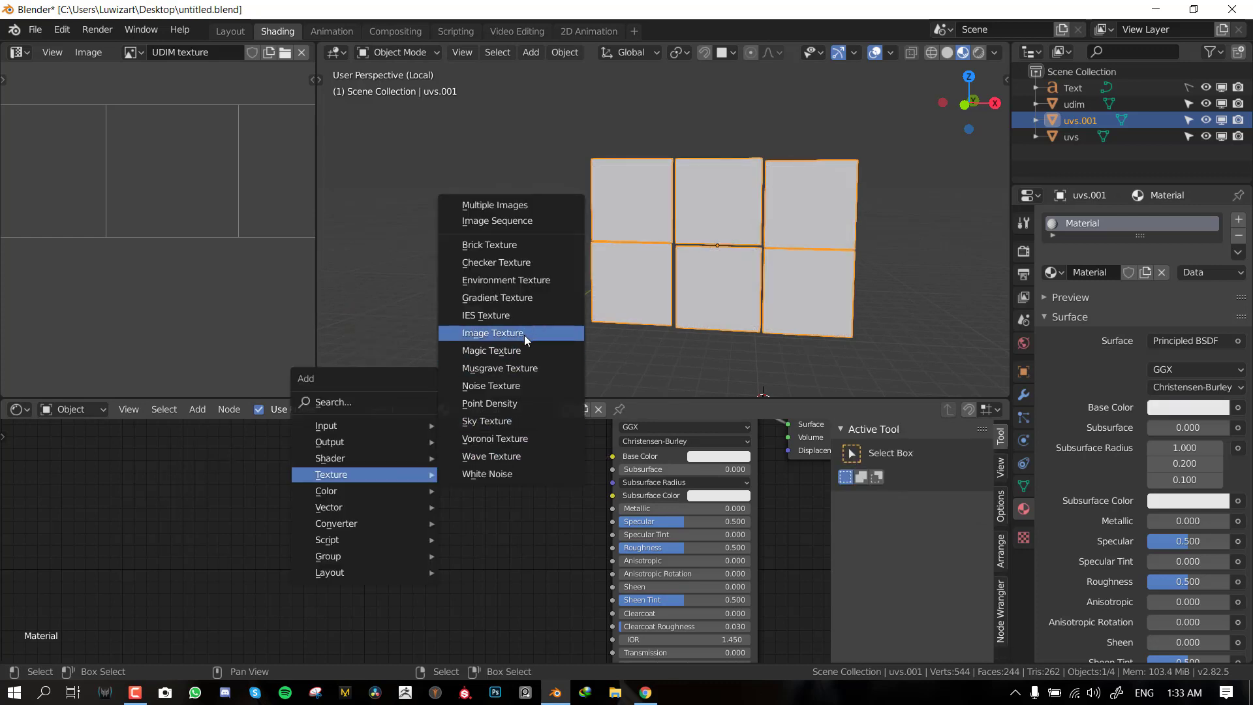
left_click(523, 334)
left_click(413, 459)
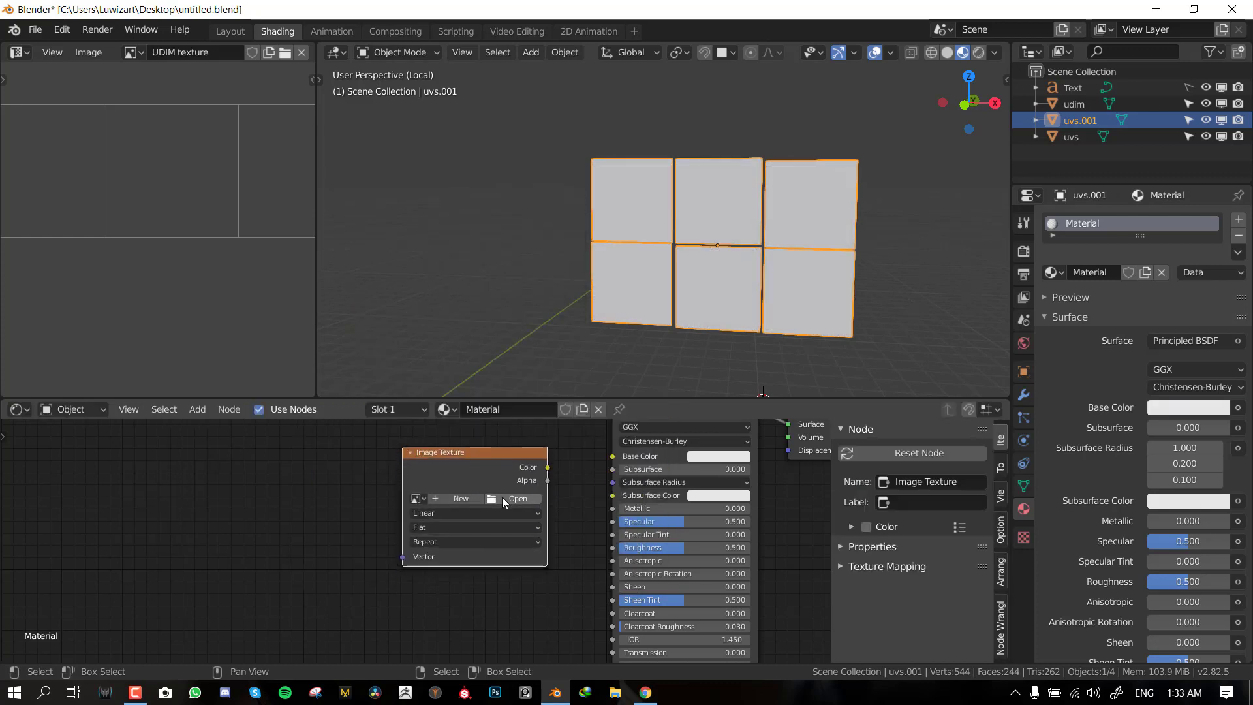
key("ctrl+space")
left_click_drag(598, 256, 562, 183)
left_click_drag(671, 193, 799, 253)
- Set up a new 1024 px image named 'Plane texture' with a light grey fill
left_click(565, 233)
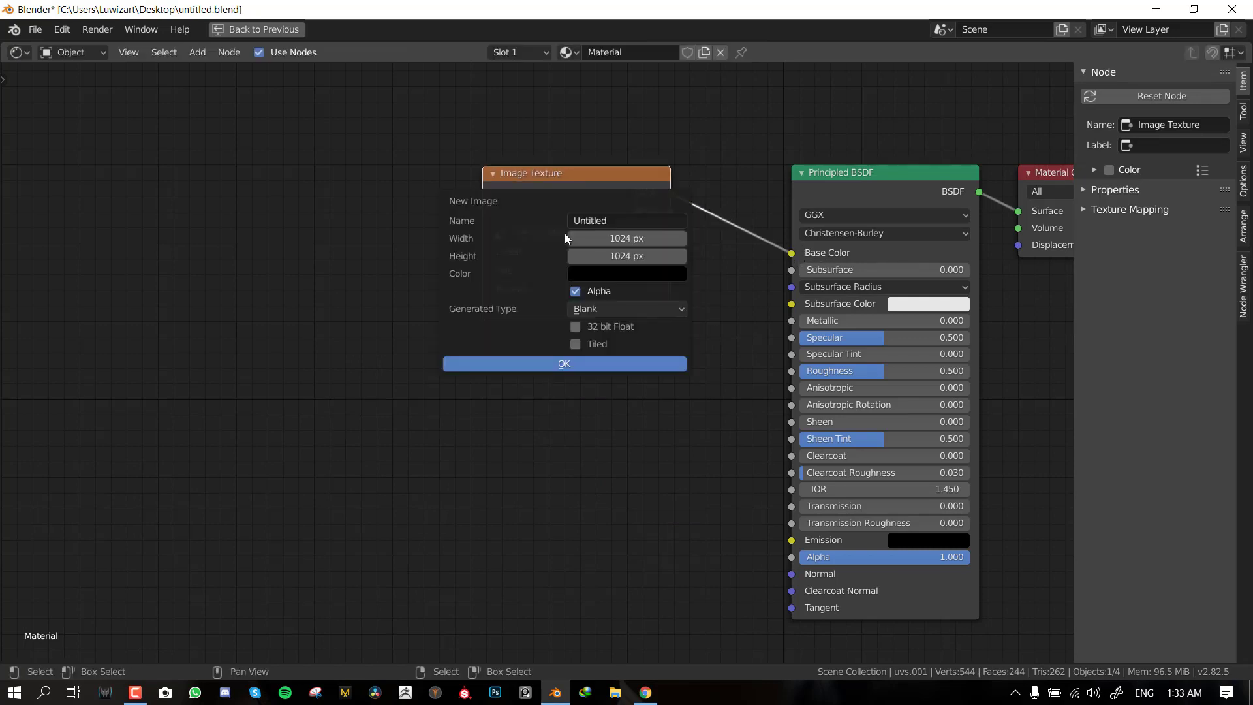
left_click(620, 237)
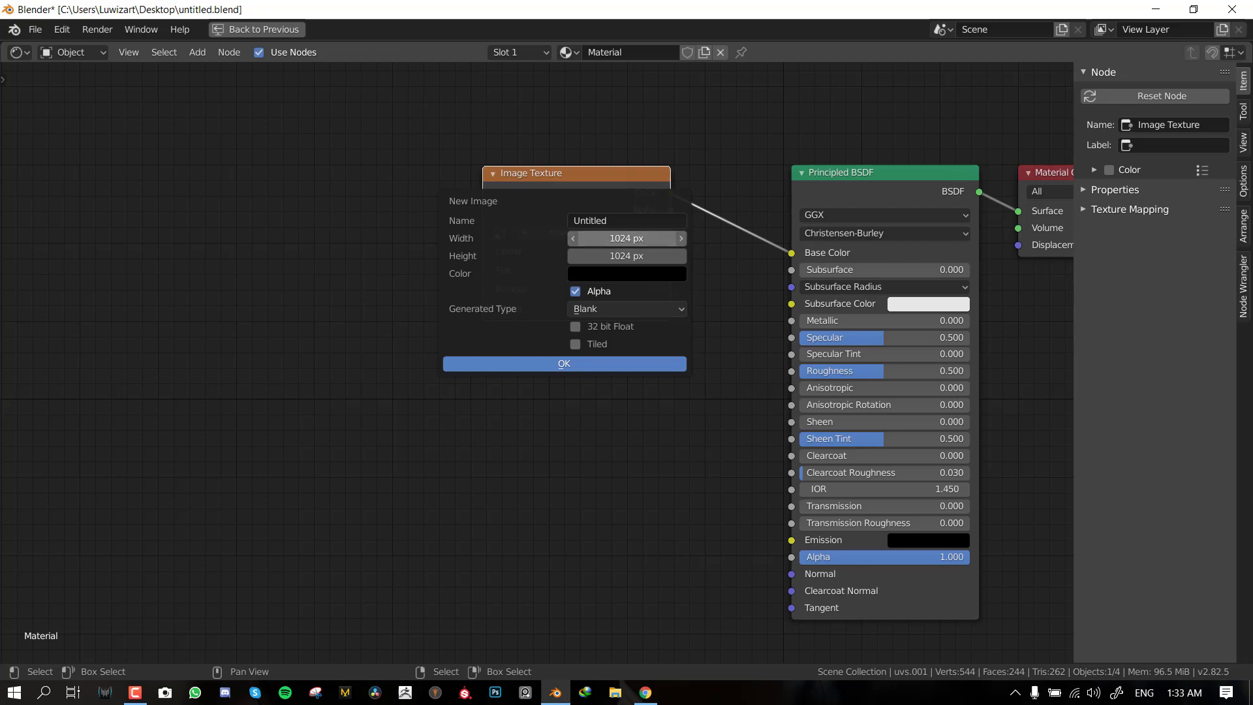
key("Return")
left_click(630, 224)
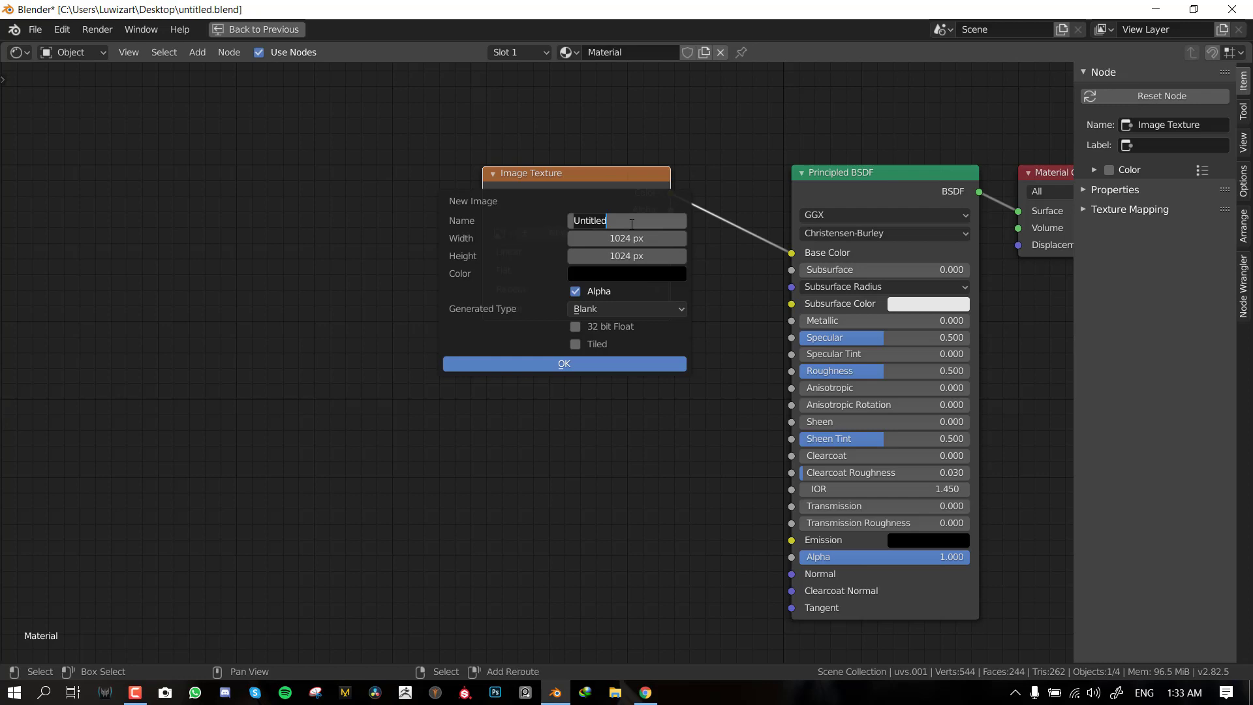
type("Plane texture")
key("Return")
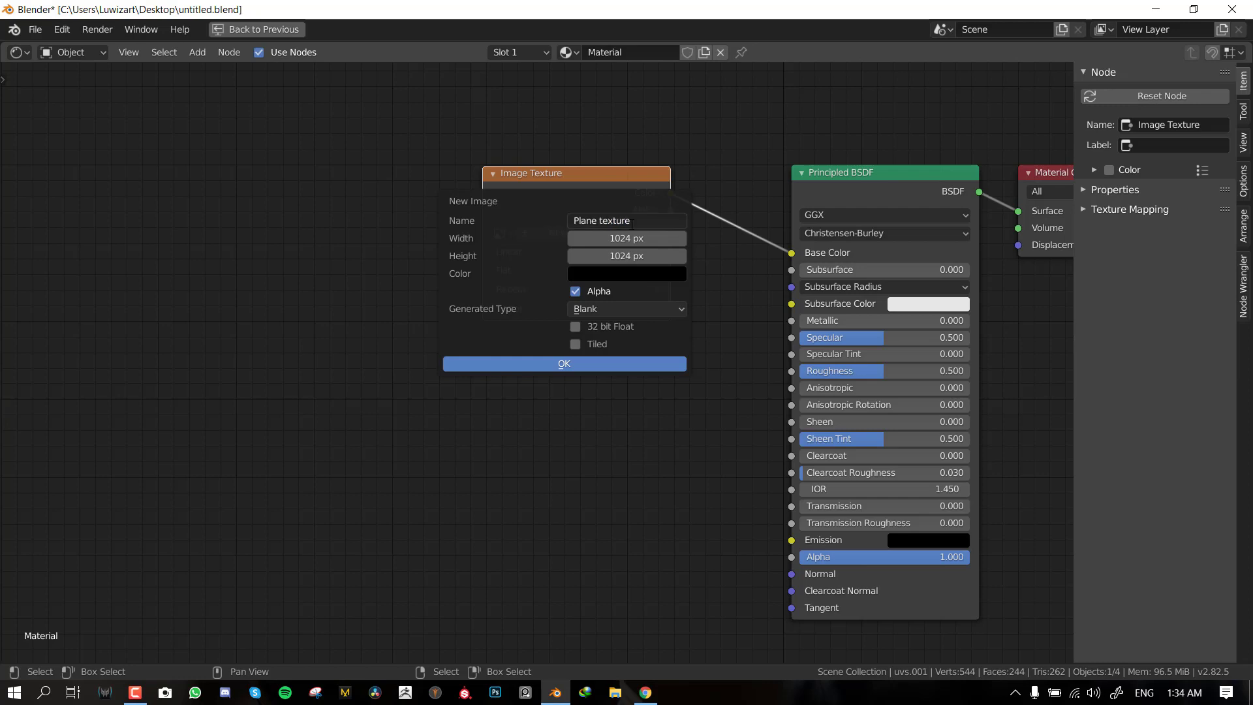
left_click(640, 280)
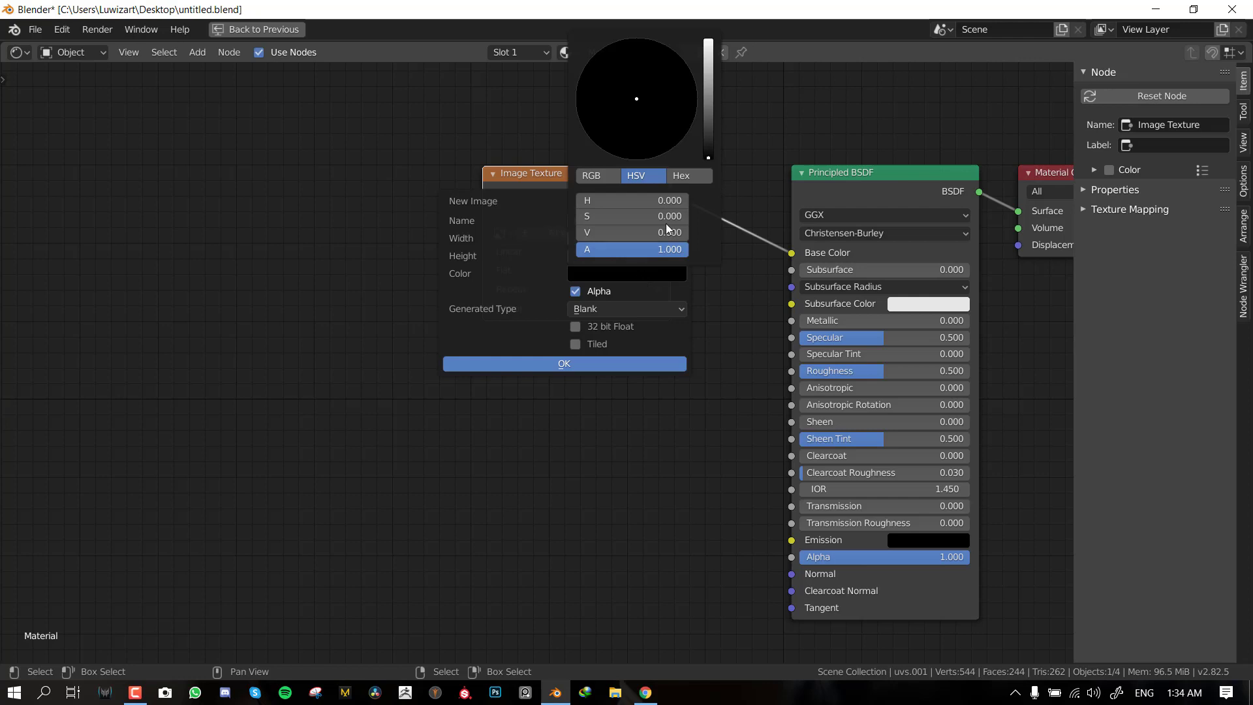
left_click(706, 88)
- Create the Plane texture image and feed Texture Coordinate UV into its Vector input
left_click(565, 364)
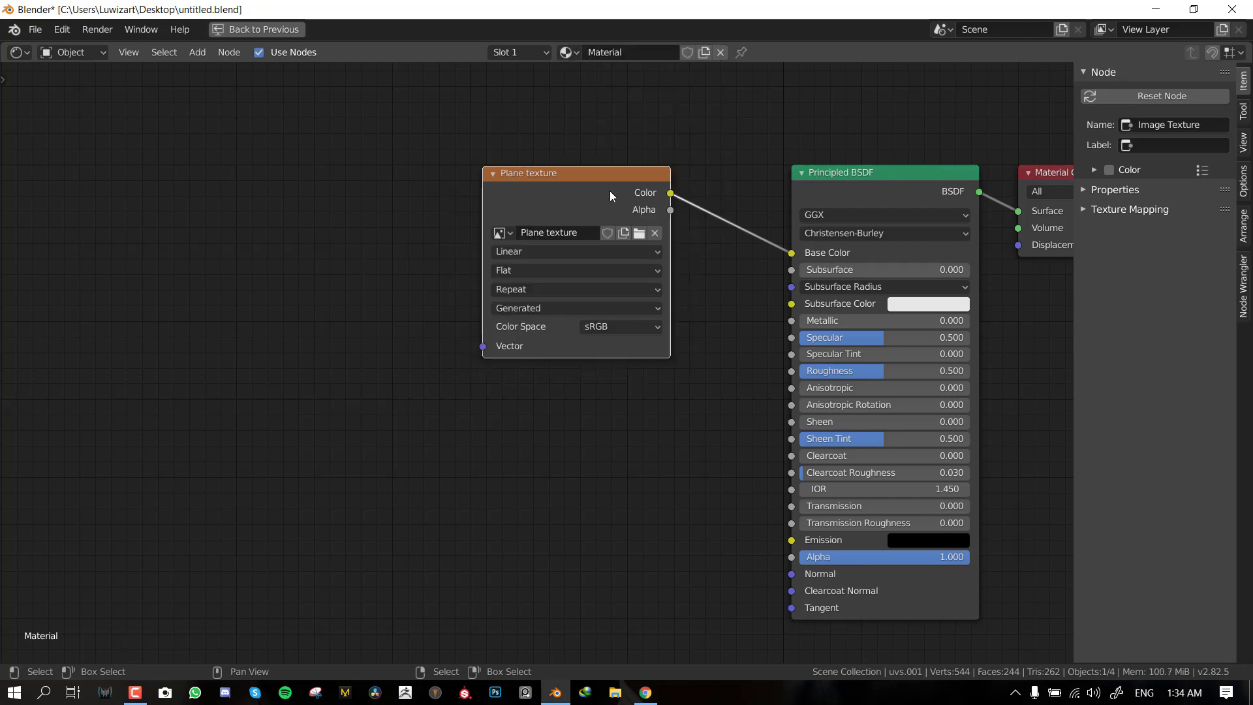
left_click_drag(575, 190, 596, 243)
scroll(473, 171, "left", 5, "ctrl")
key("shift+a")
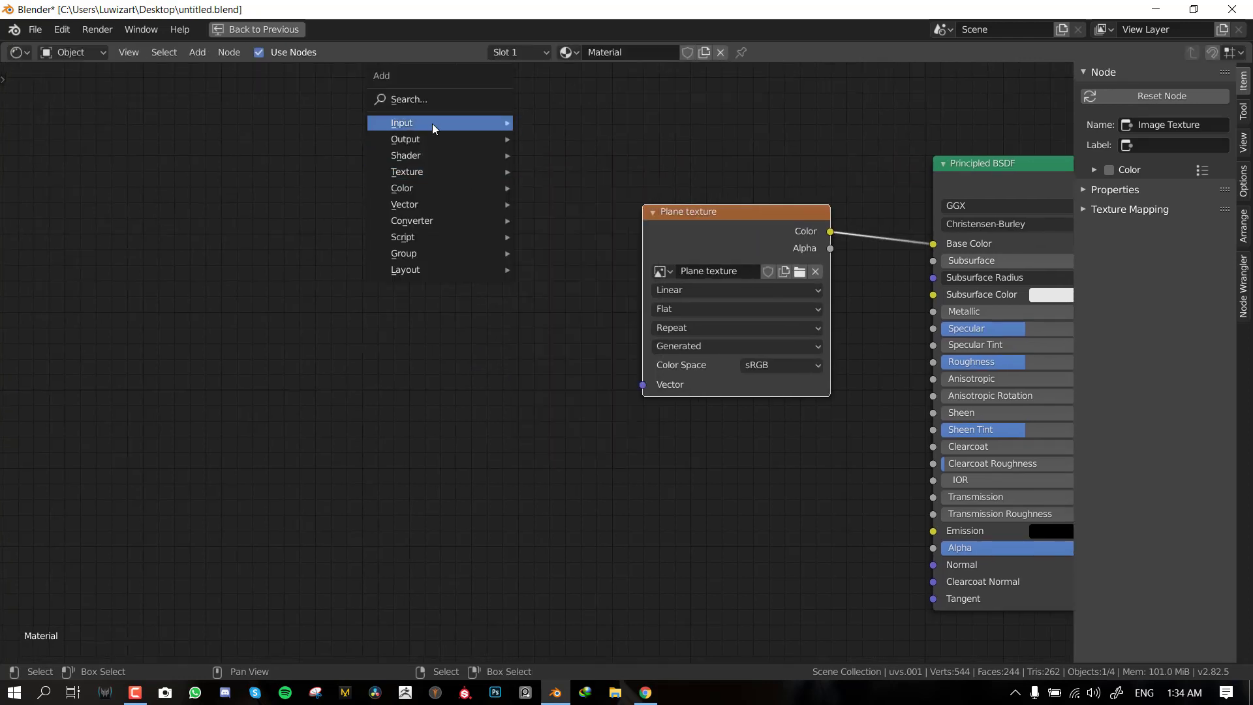
mouse_move(432, 122)
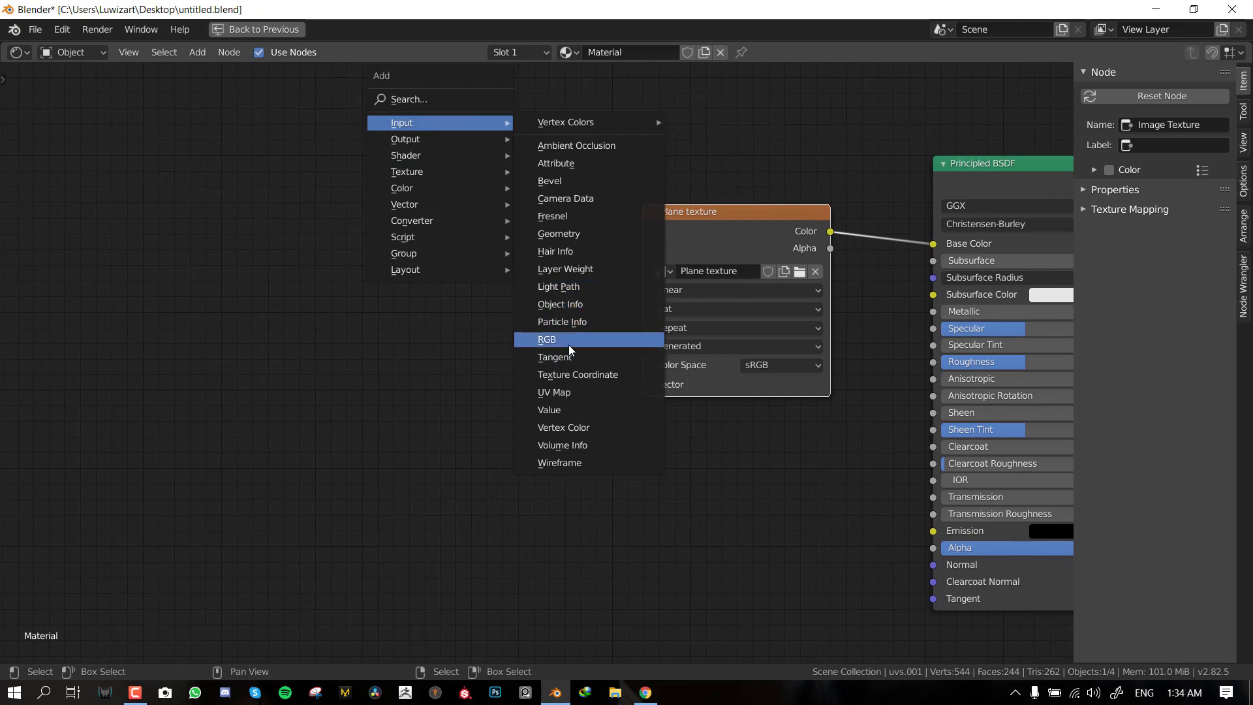
left_click(585, 374)
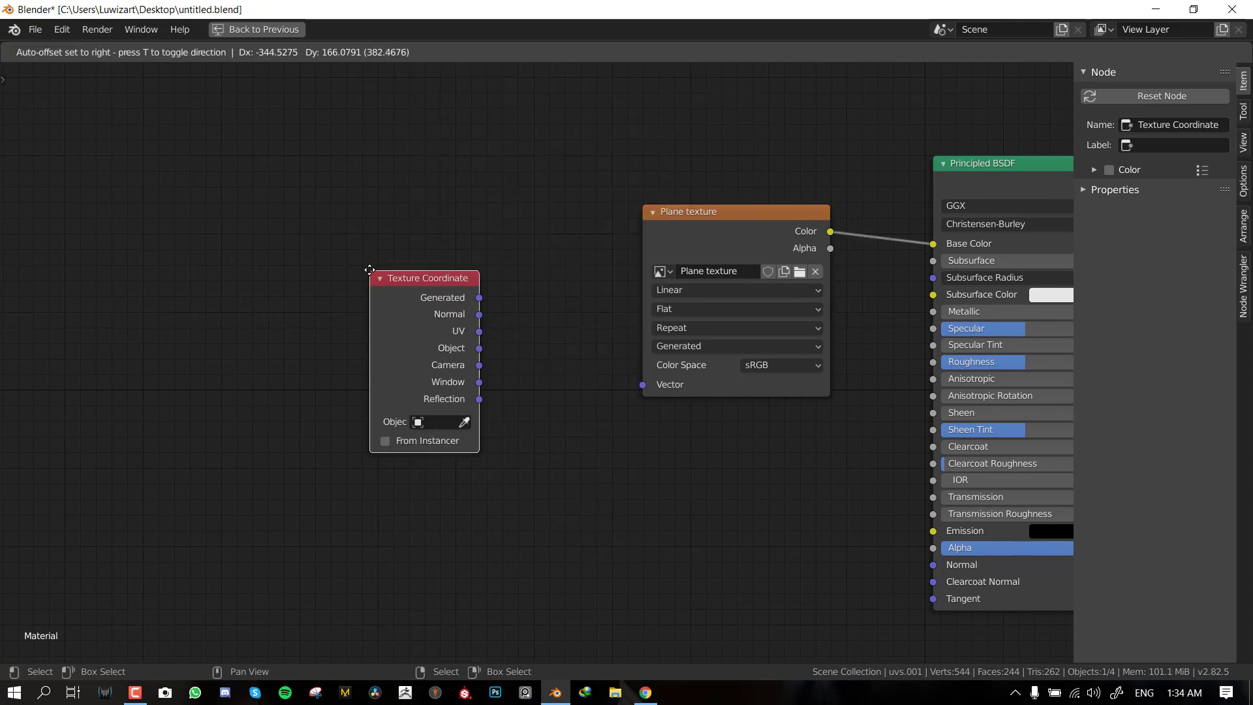
left_click(428, 359)
left_click_drag(480, 331, 643, 385)
key("g")
left_click(676, 324)
- Show the tiles from the front view in a maximized 3D viewport
key("ctrl+space")
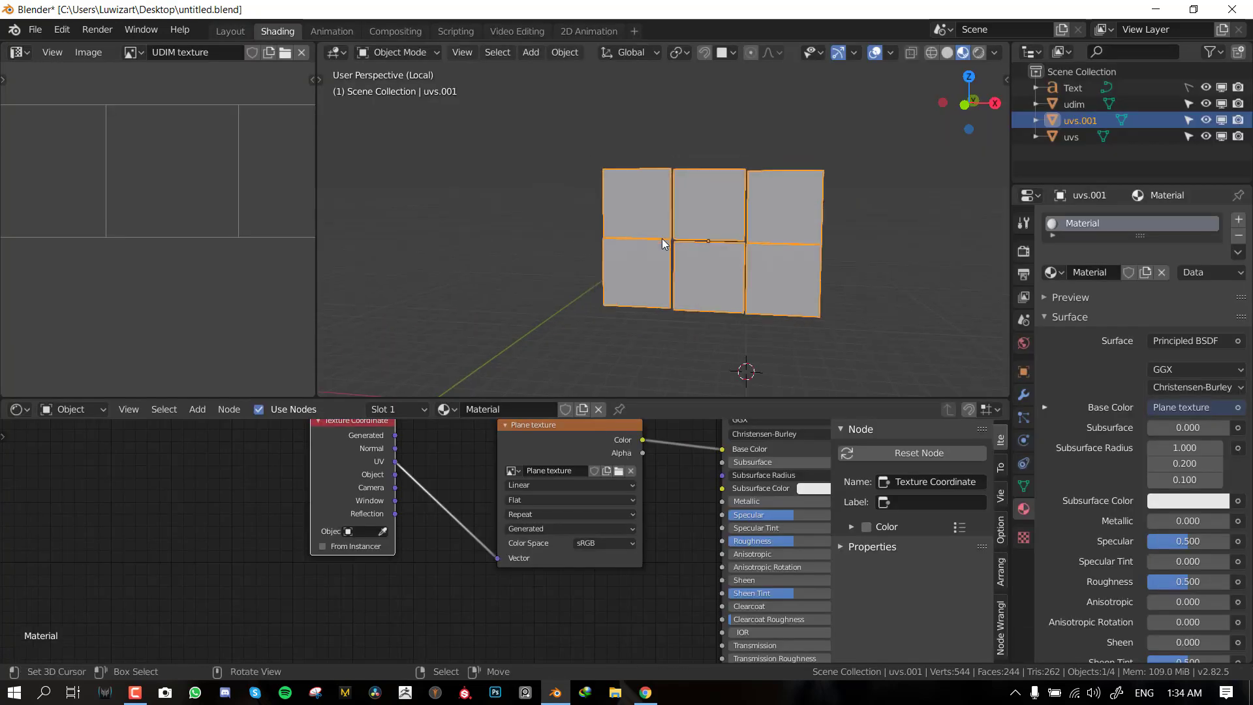
key("KP_1")
key("ctrl+space")
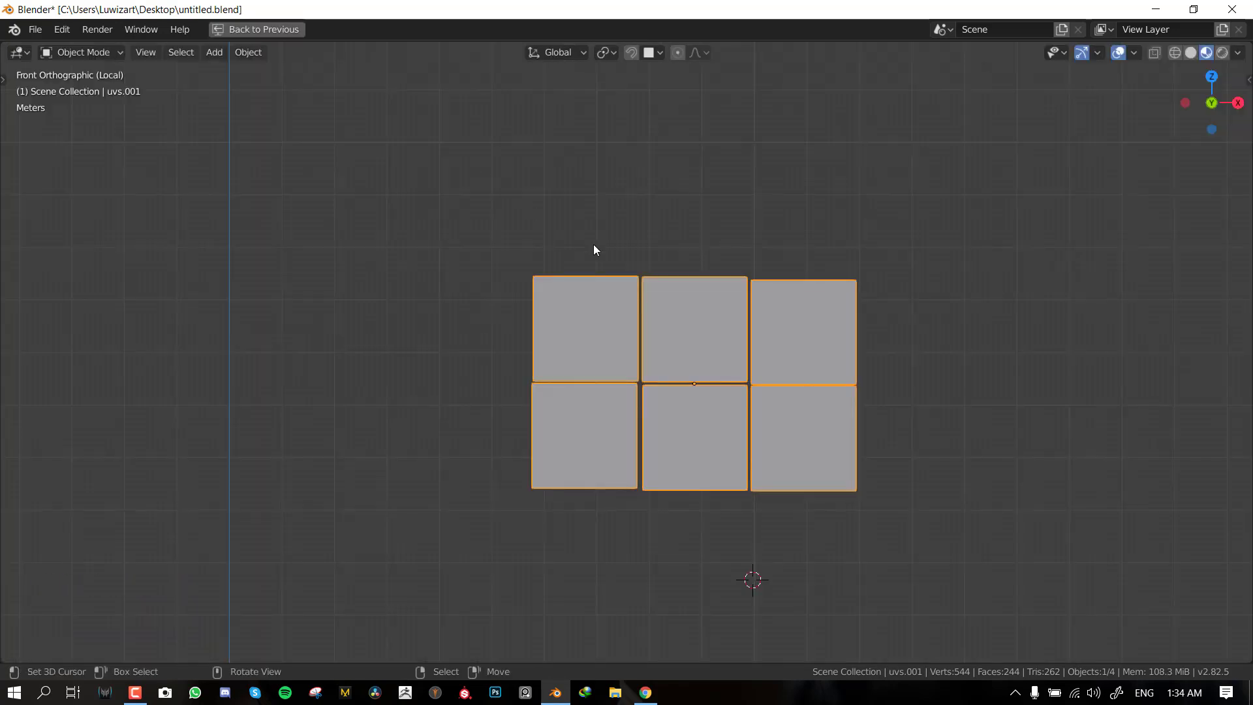
scroll(594, 246, "down", 1)
middle_click_drag(601, 327, 638, 229, "shift")
scroll(638, 229, "up", 1)
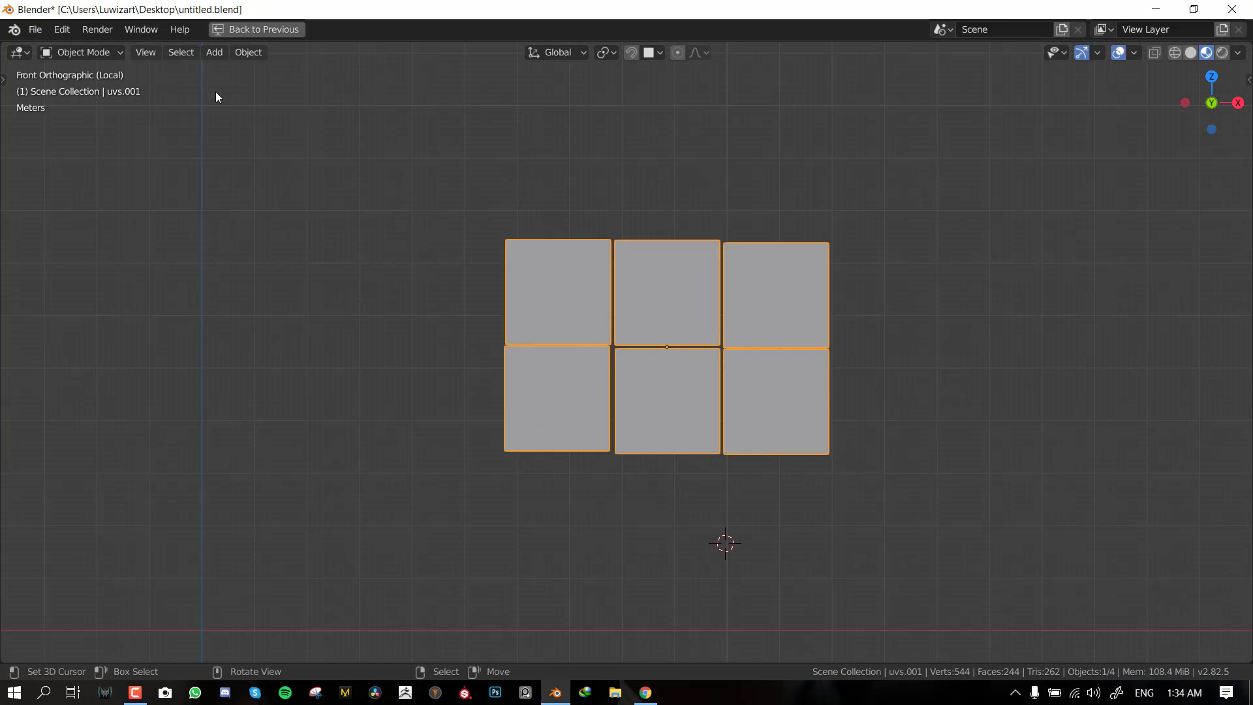
- Switch to Texture Paint mode and show the brush settings
left_click(102, 52)
left_click(97, 159)
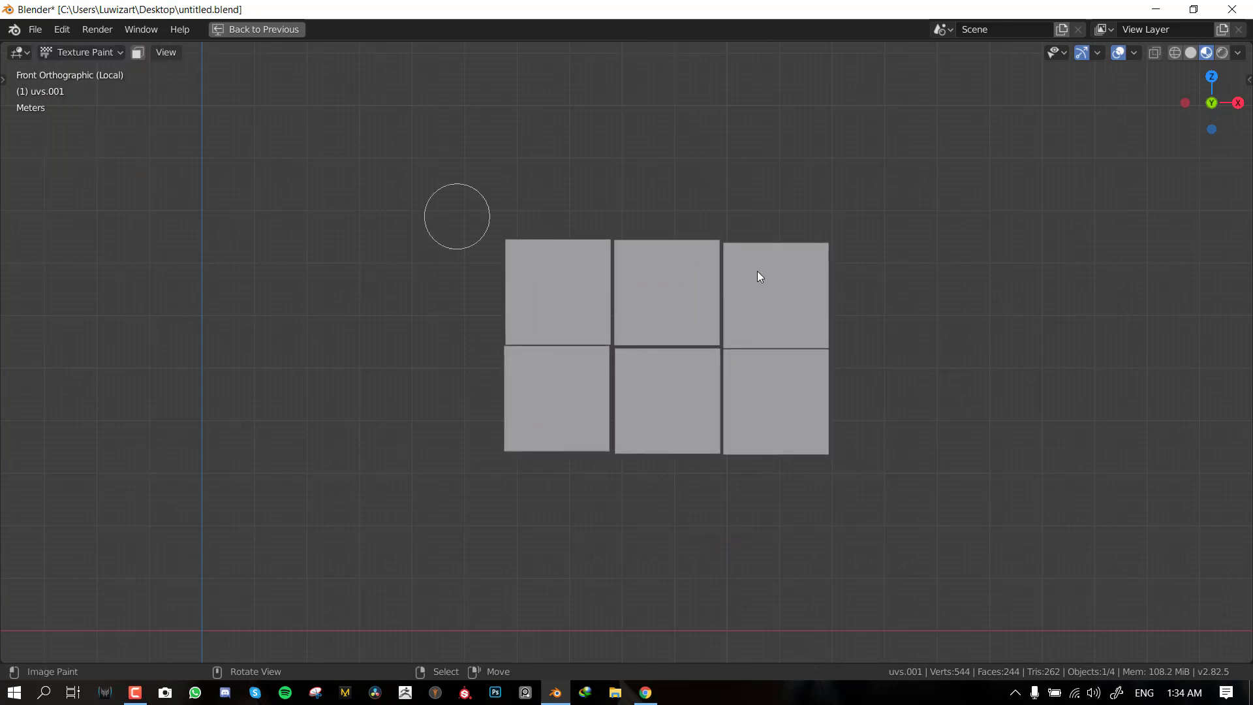
mouse_move(775, 280)
middle_mouse_down()
mouse_move(833, 257)
mouse_move(733, 126)
middle_mouse_up()
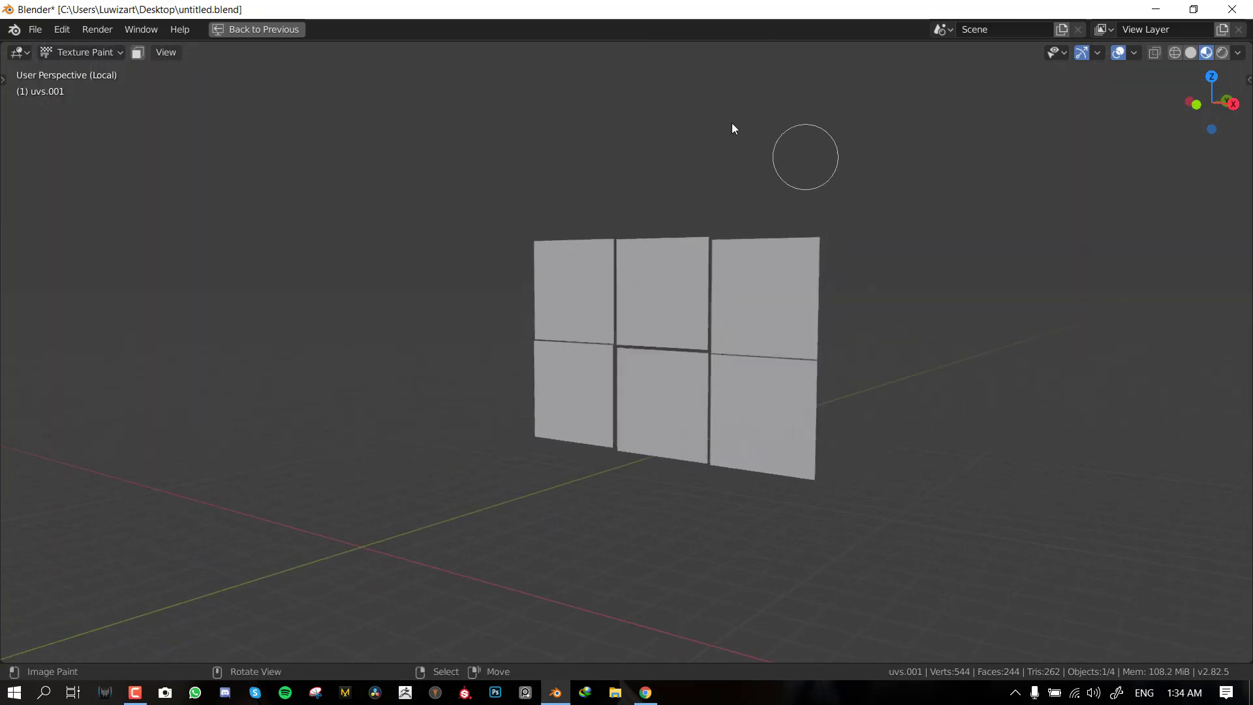
right_click(1060, 55)
mouse_move(1059, 56)
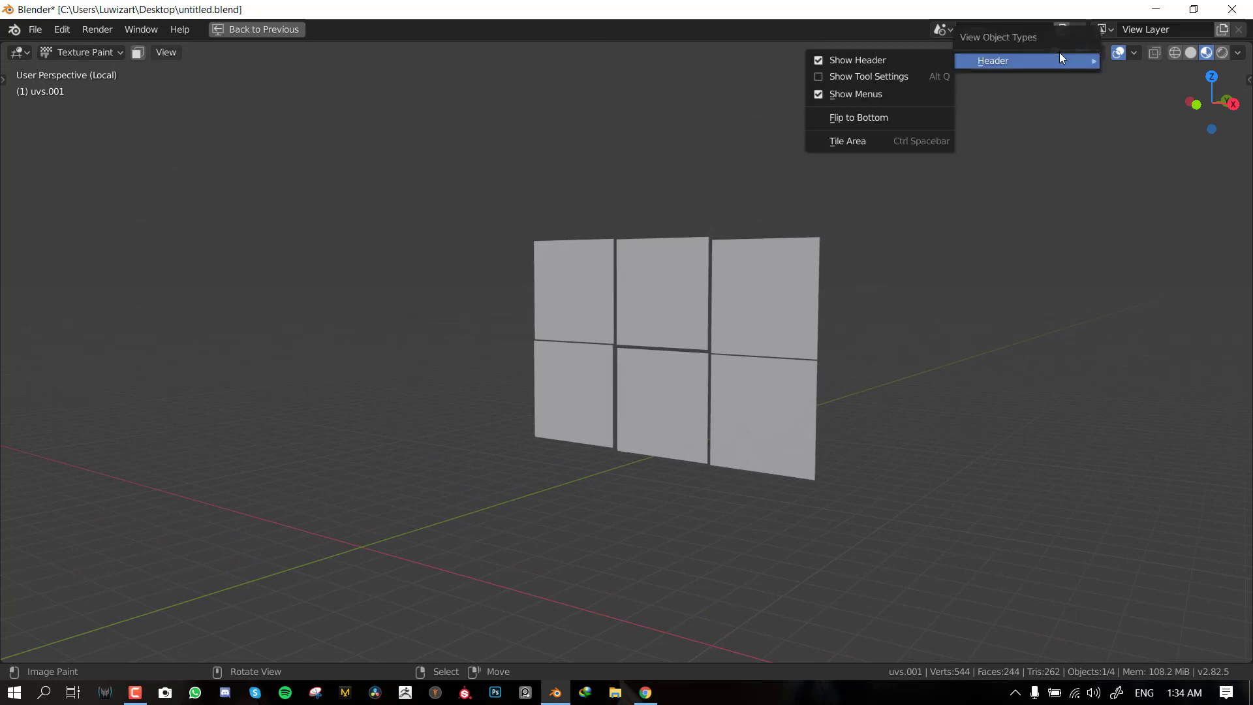
left_click(849, 78)
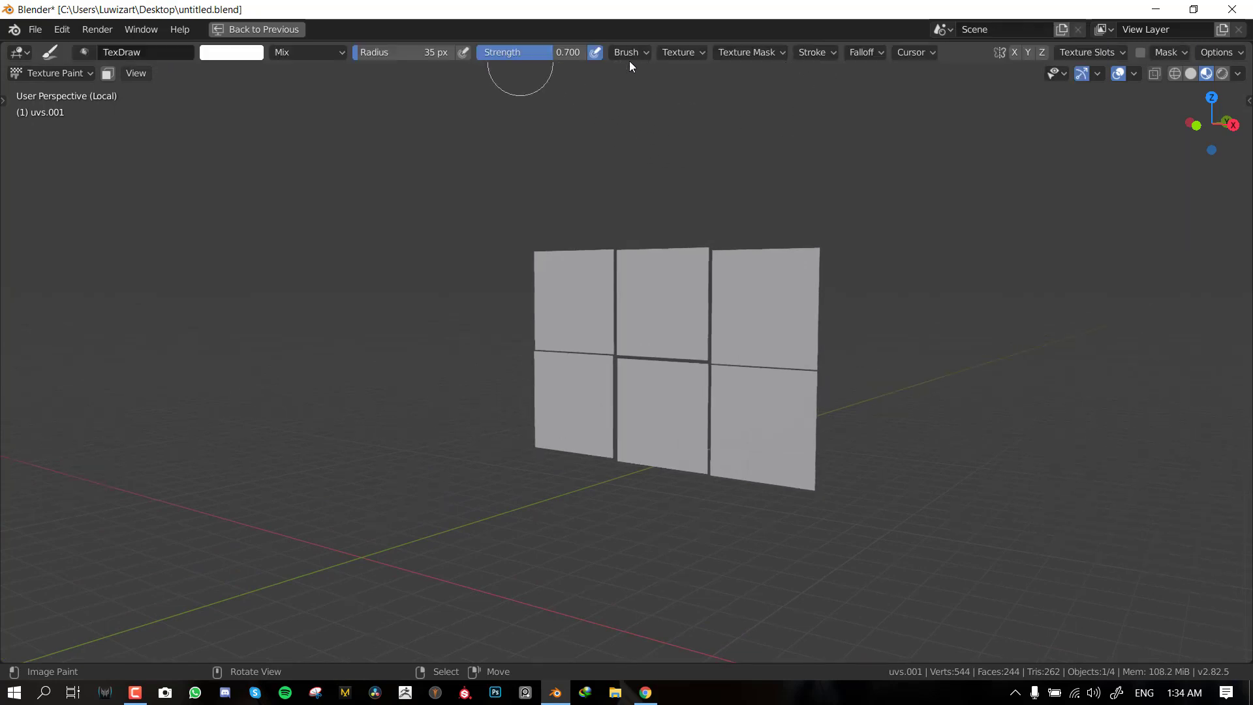
- Set the texture slot mode to Single Image and bring up the image list
left_click(1090, 55)
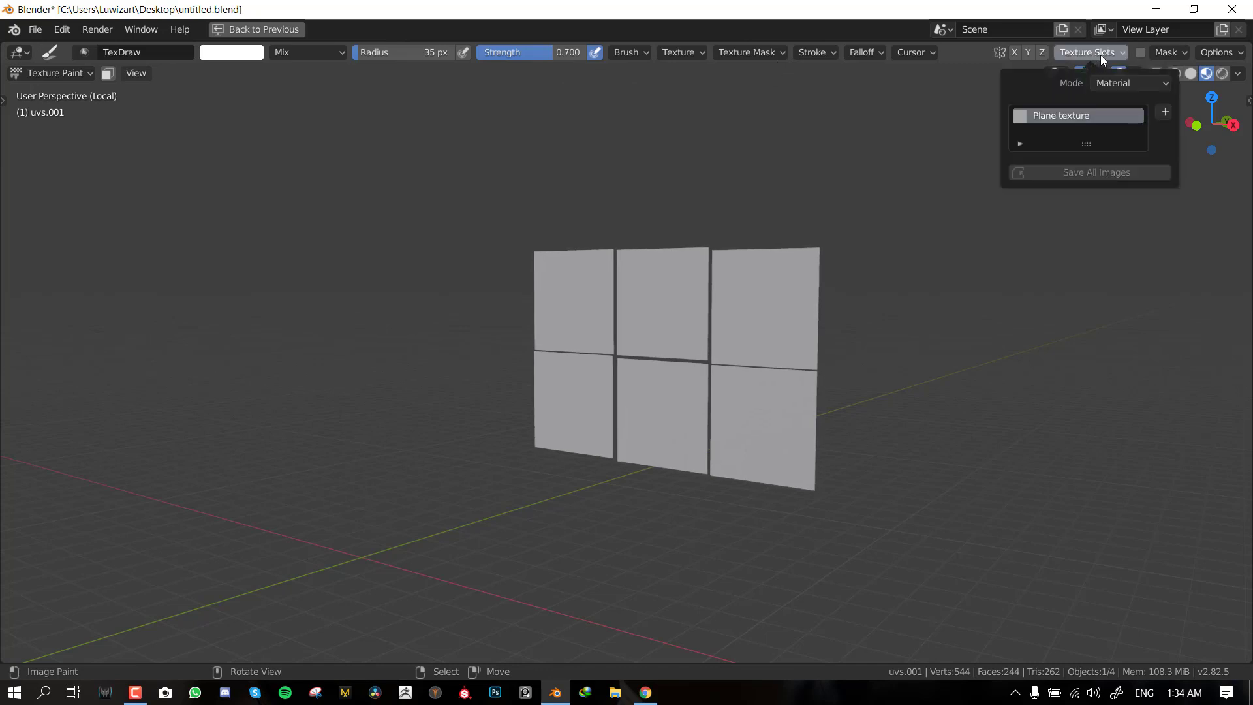
left_click(1123, 84)
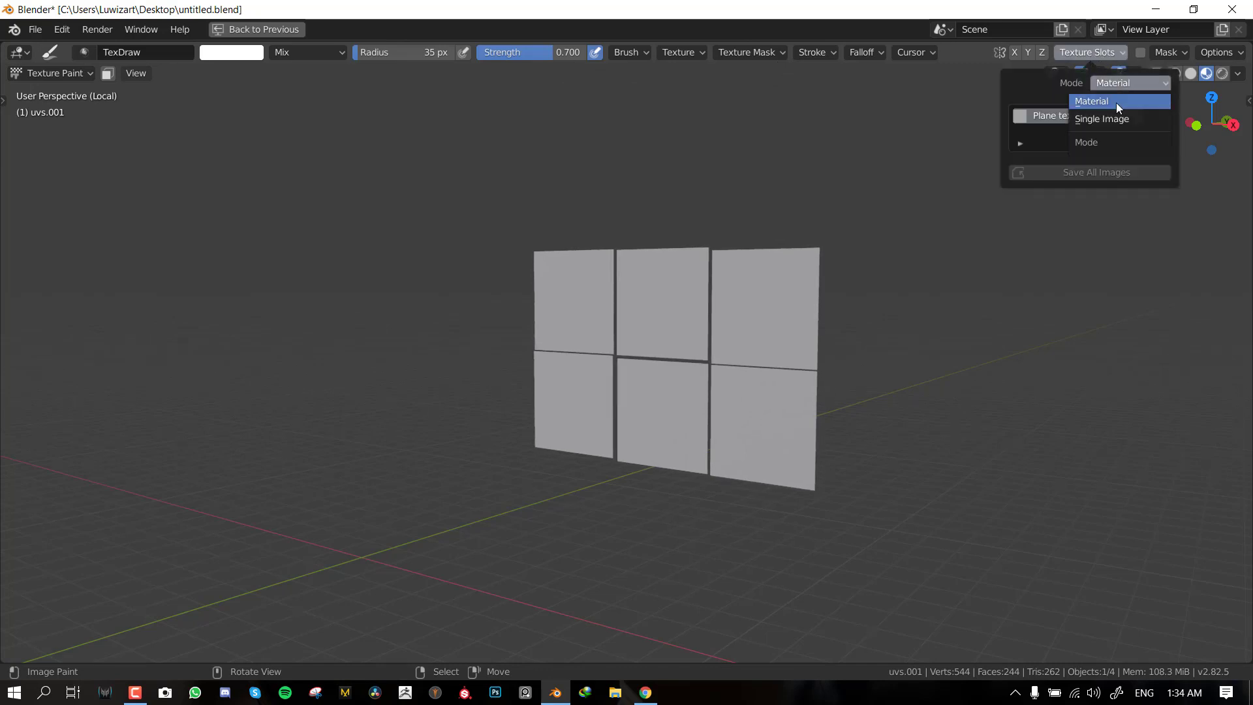
left_click(1117, 103)
left_click(1103, 56)
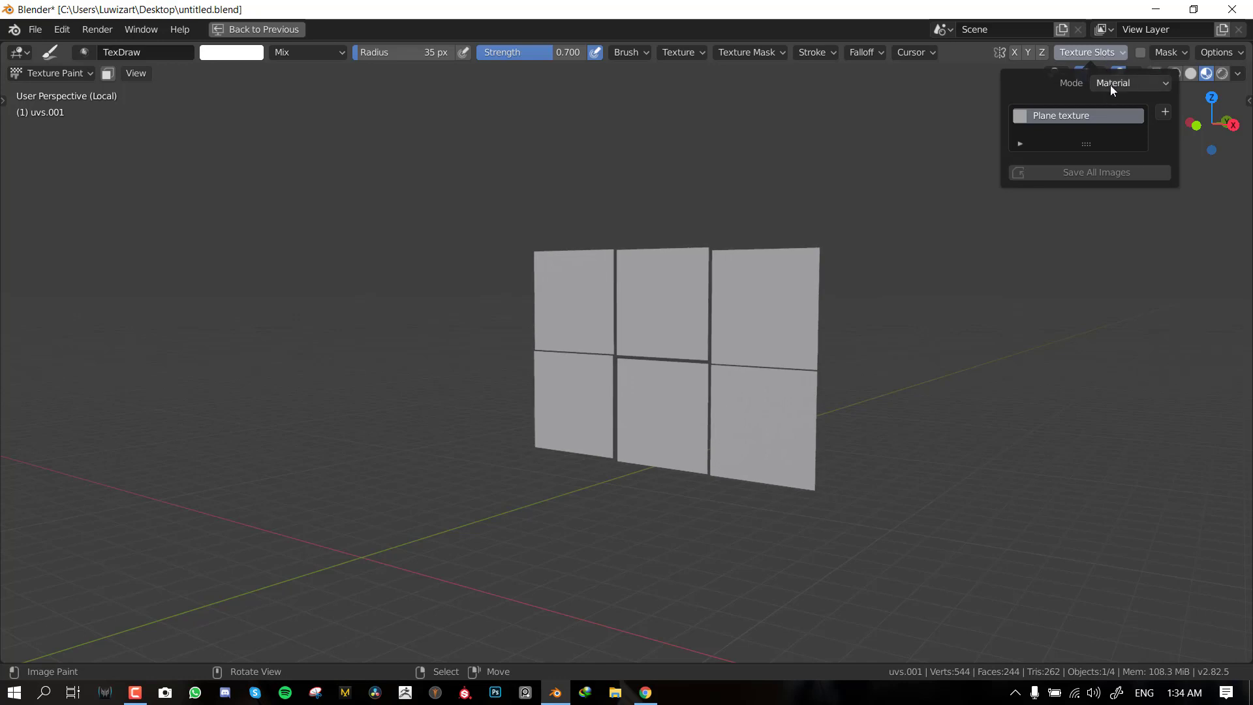
left_click(1110, 85)
left_click(1111, 114)
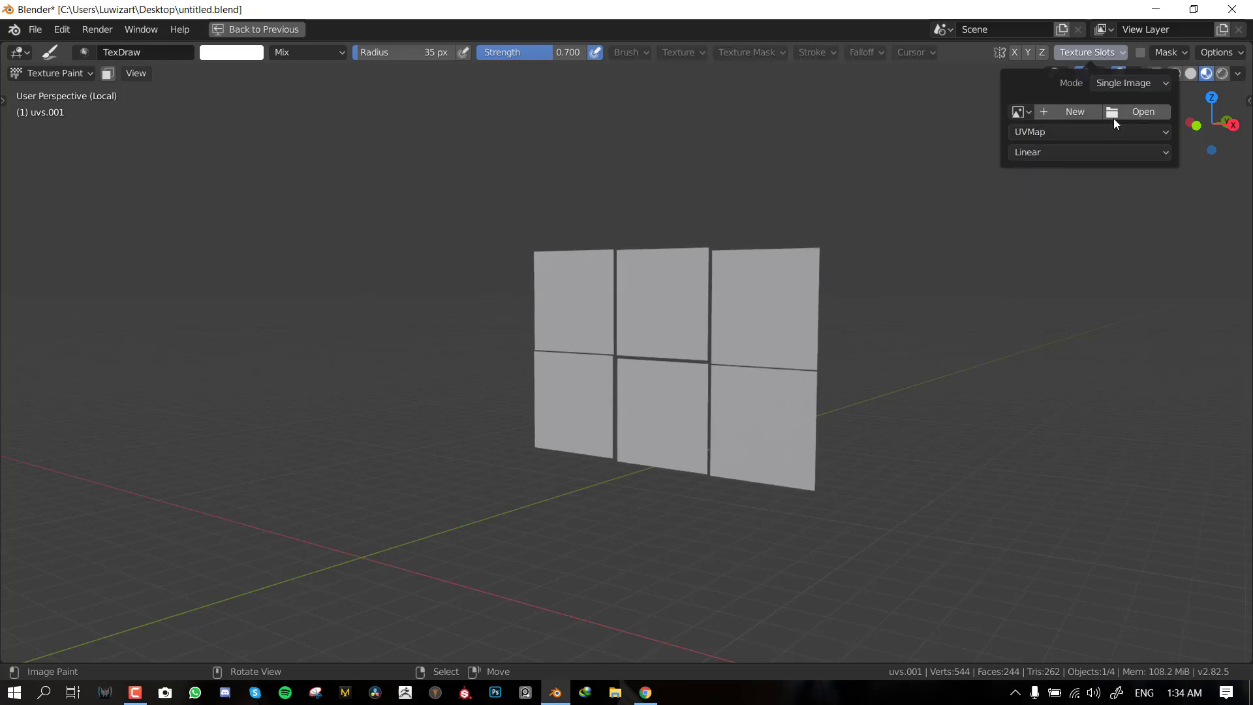
left_click(1029, 111)
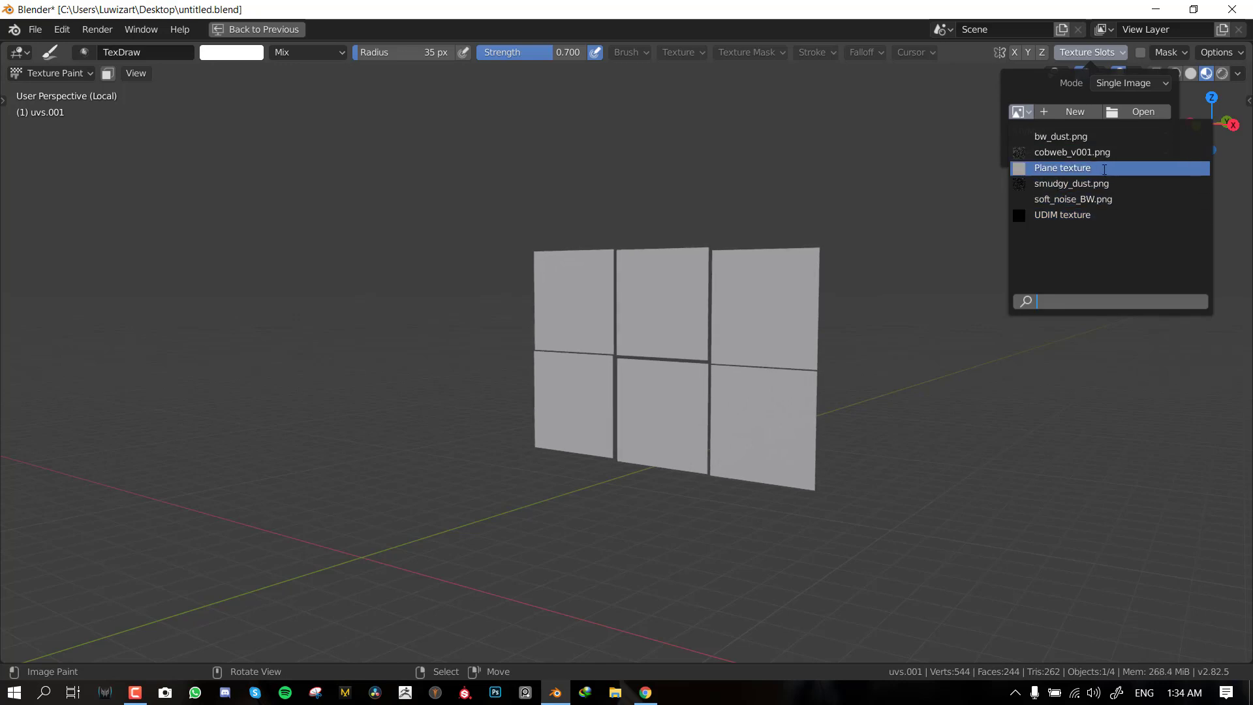
- Choose Plane texture as the paint image, set the brush to pure blue, and test strokes
left_click(1104, 170)
middle_click_drag(1076, 186, 765, 312)
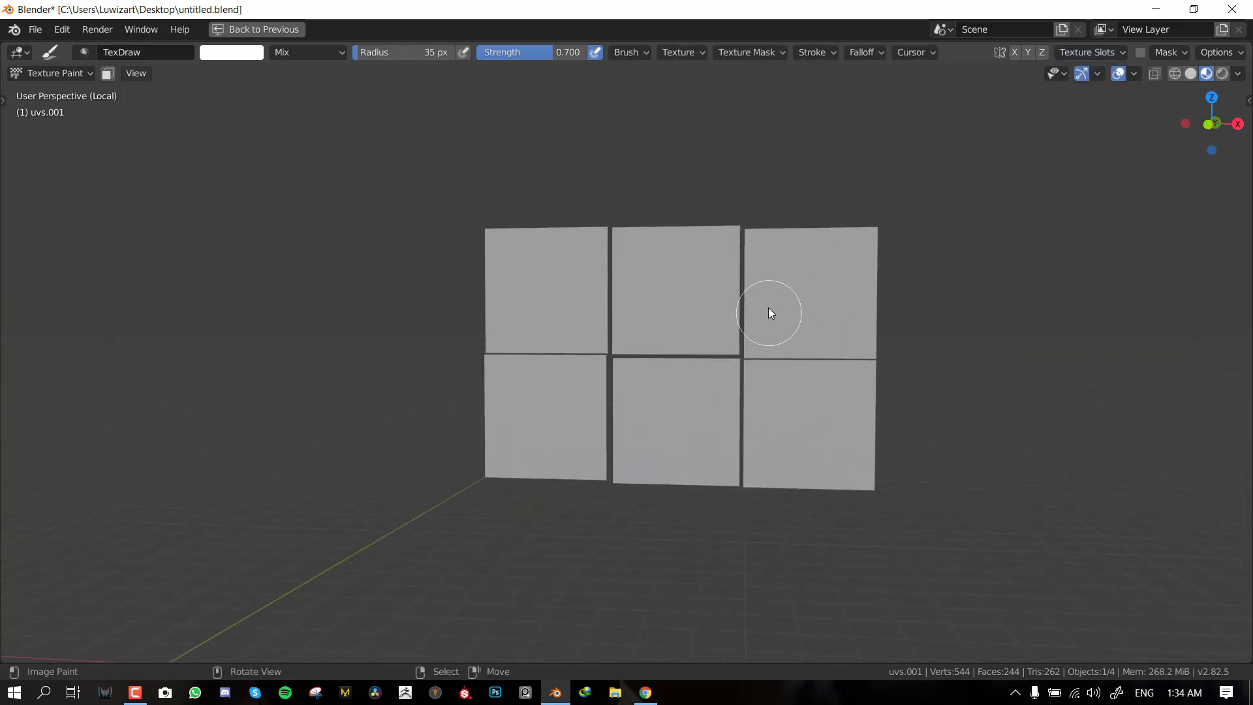
left_click(208, 57)
left_click(261, 119)
left_click_drag(261, 119, 320, 99)
left_click_drag(736, 324, 573, 387)
left_click_drag(834, 266, 872, 248)
scroll(783, 303, "up", 2)
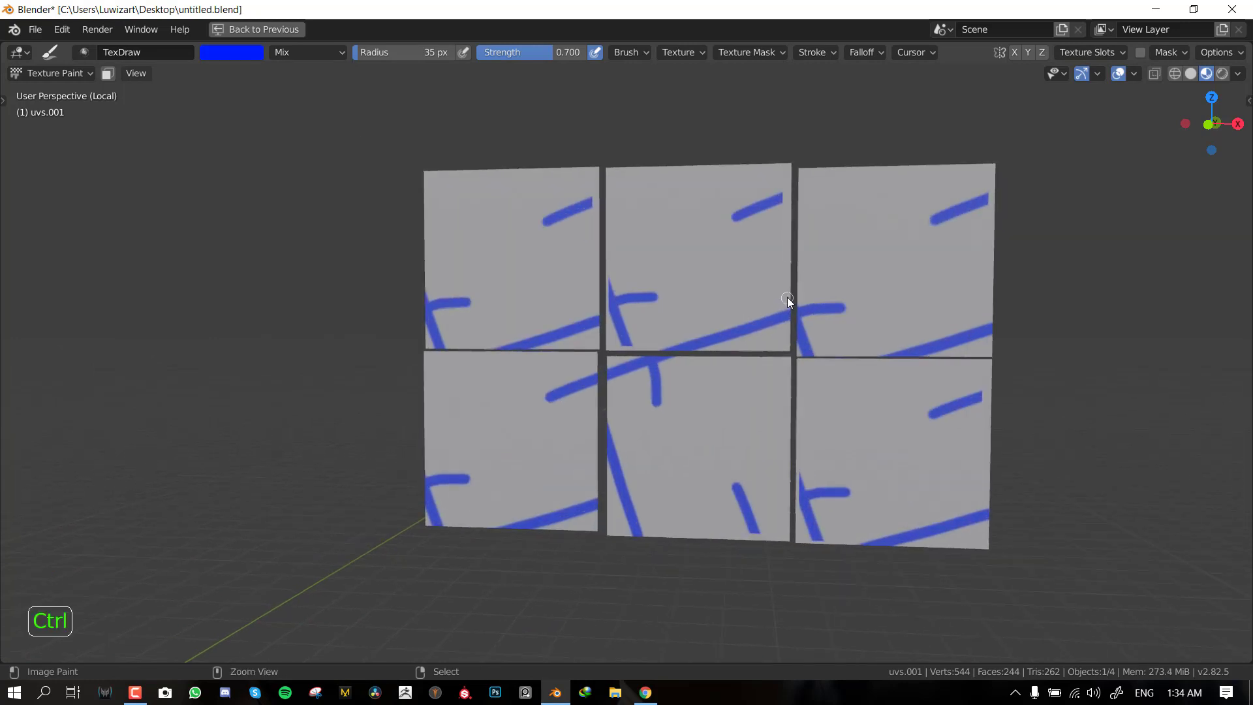
key("ctrl+z")
- Paint several blue strokes that repeat identically across all six tiles
left_click(1087, 52)
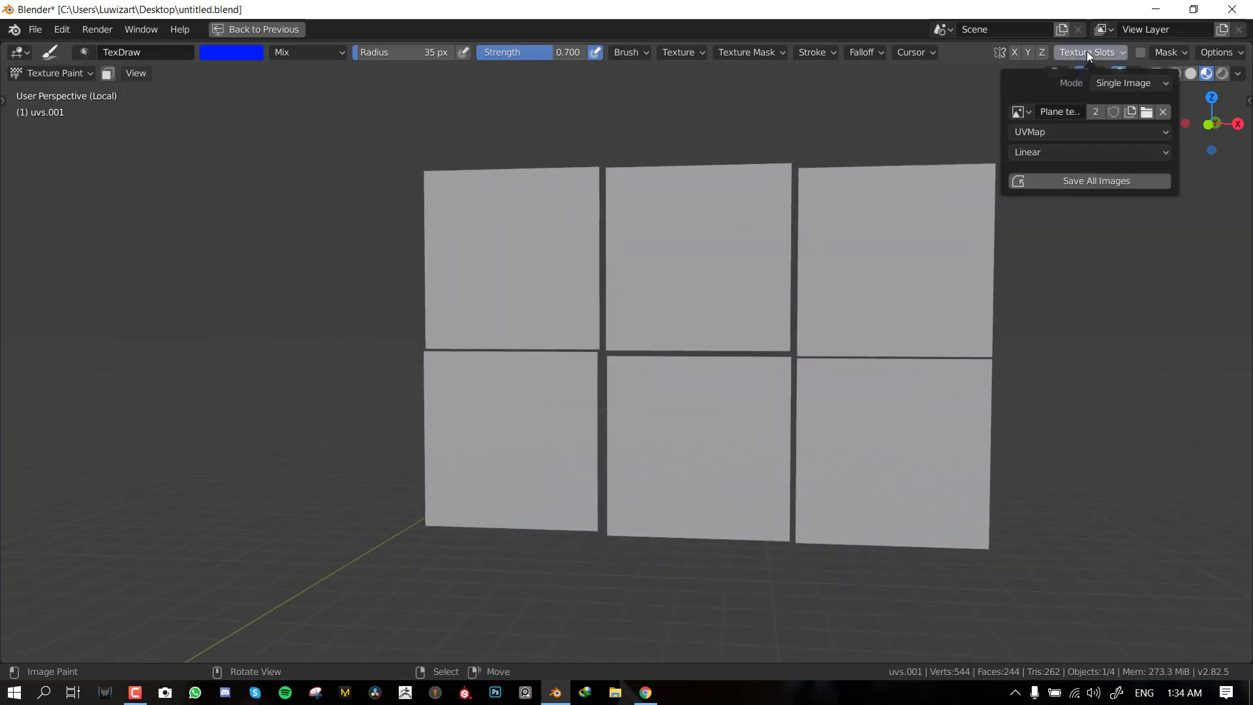
left_click(1110, 83)
left_click(1090, 103)
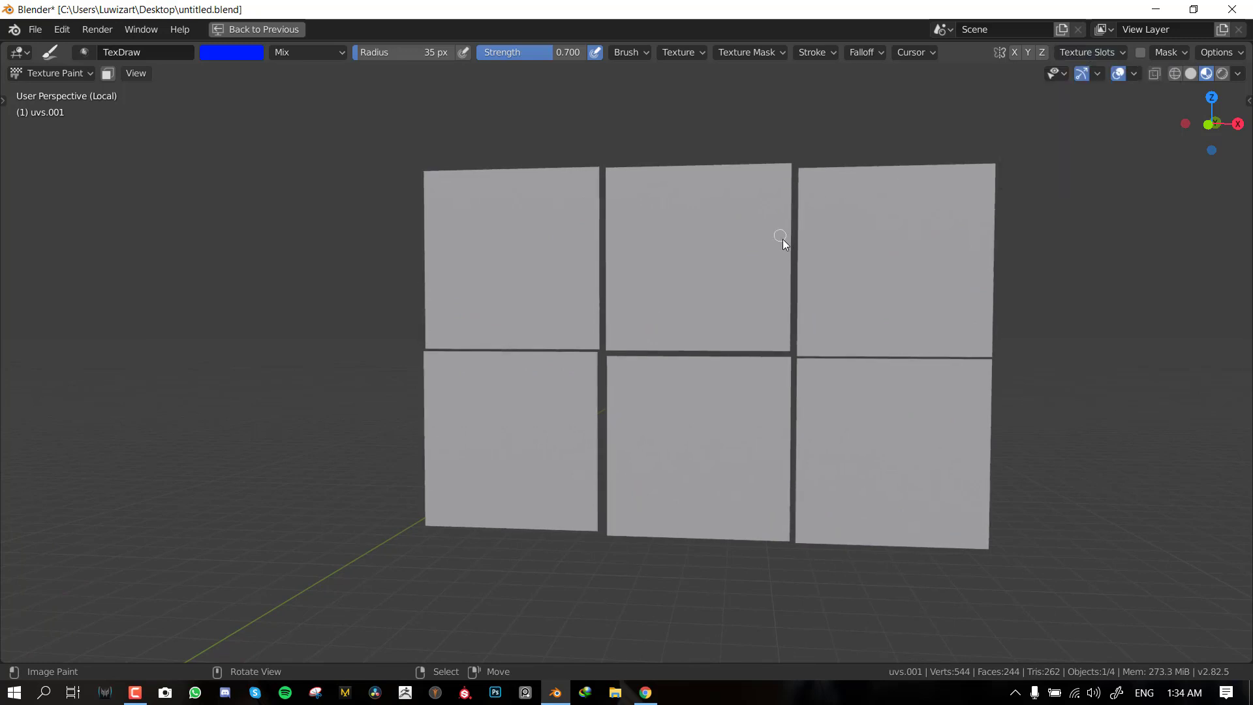
left_click_drag(709, 328, 628, 380)
key("ctrl+z")
left_click_drag(539, 216, 501, 310)
middle_click_drag(501, 311, 602, 289)
left_click_drag(560, 268, 542, 318)
middle_click_drag(540, 322, 511, 303)
mouse_move(459, 258)
left_mouse_down()
mouse_move(511, 199)
mouse_move(589, 213)
mouse_move(503, 296)
mouse_move(541, 294)
mouse_move(453, 262)
left_mouse_up()
middle_click_drag(539, 266, 507, 276)
mouse_move(506, 275)
left_mouse_down()
mouse_move(571, 306)
mouse_move(529, 331)
left_mouse_up()
middle_click_drag(529, 332, 582, 319)
left_click_drag(474, 302, 568, 305)
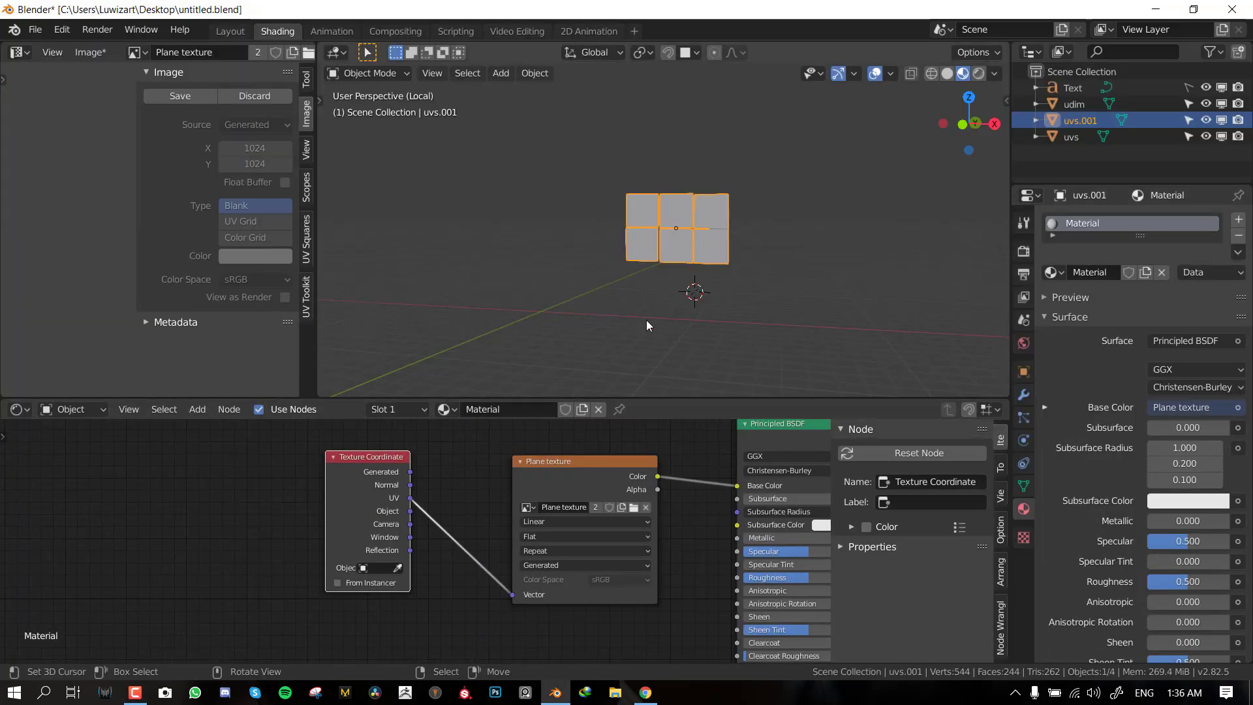
- Delete the Plane texture node and link a new Image Texture's Color to Base Color
left_click(594, 470)
key("ctrl+space")
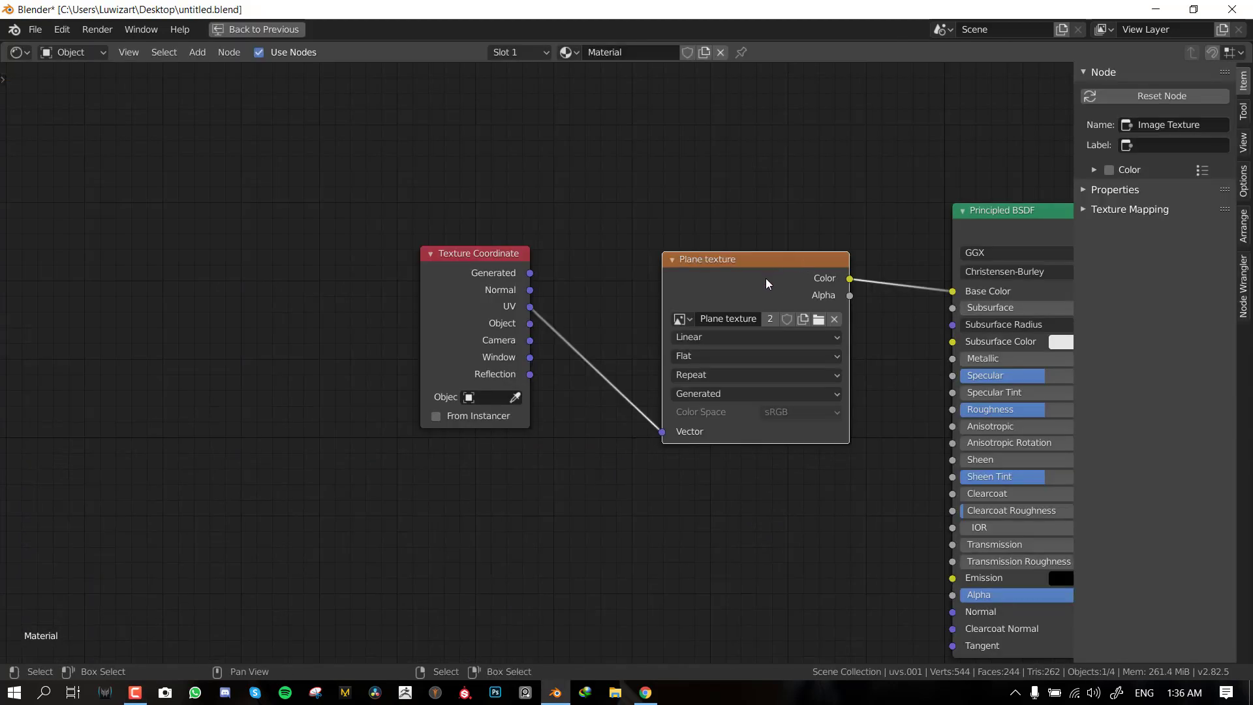
key("x")
key("shift+a")
mouse_move(693, 318)
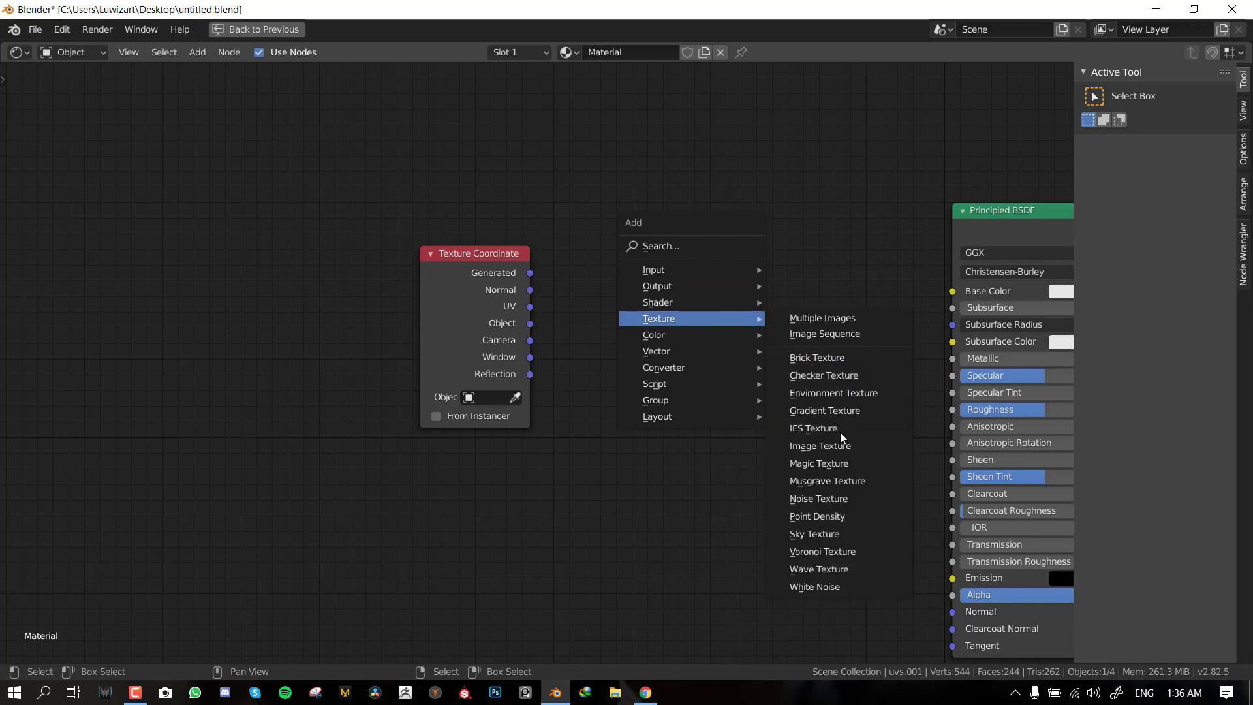
left_click(827, 448)
left_click(756, 301)
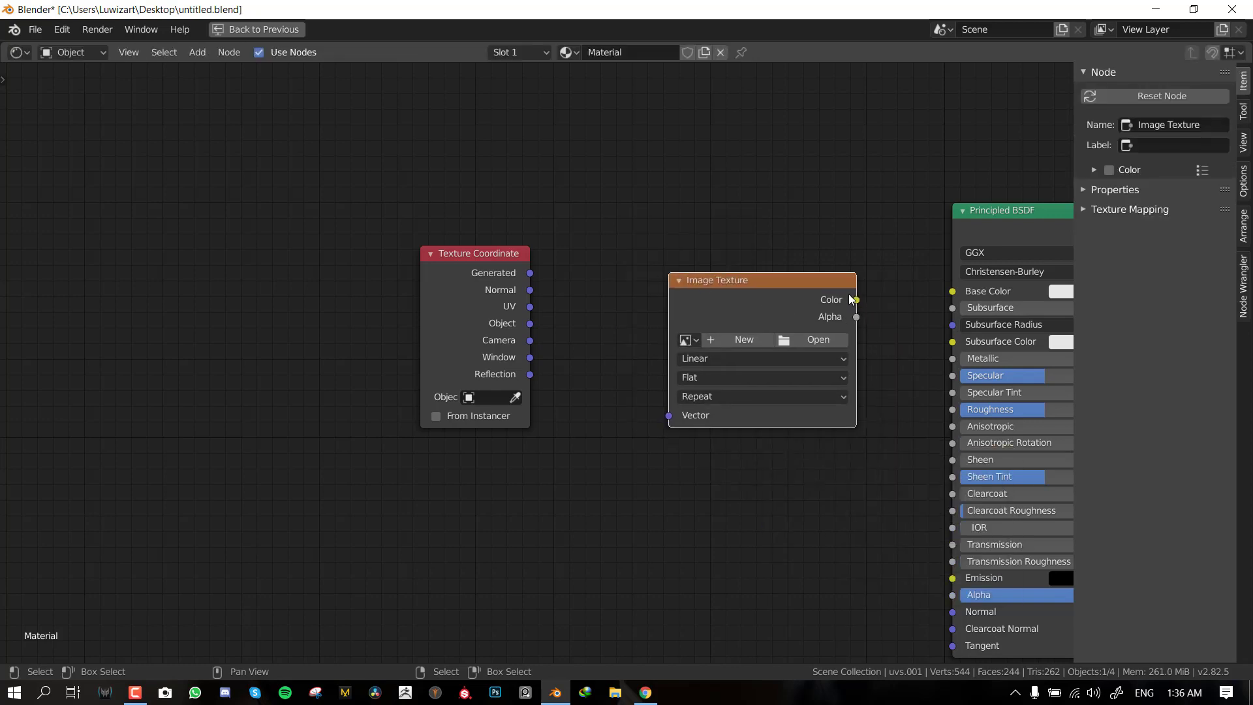
left_click_drag(869, 302, 955, 295)
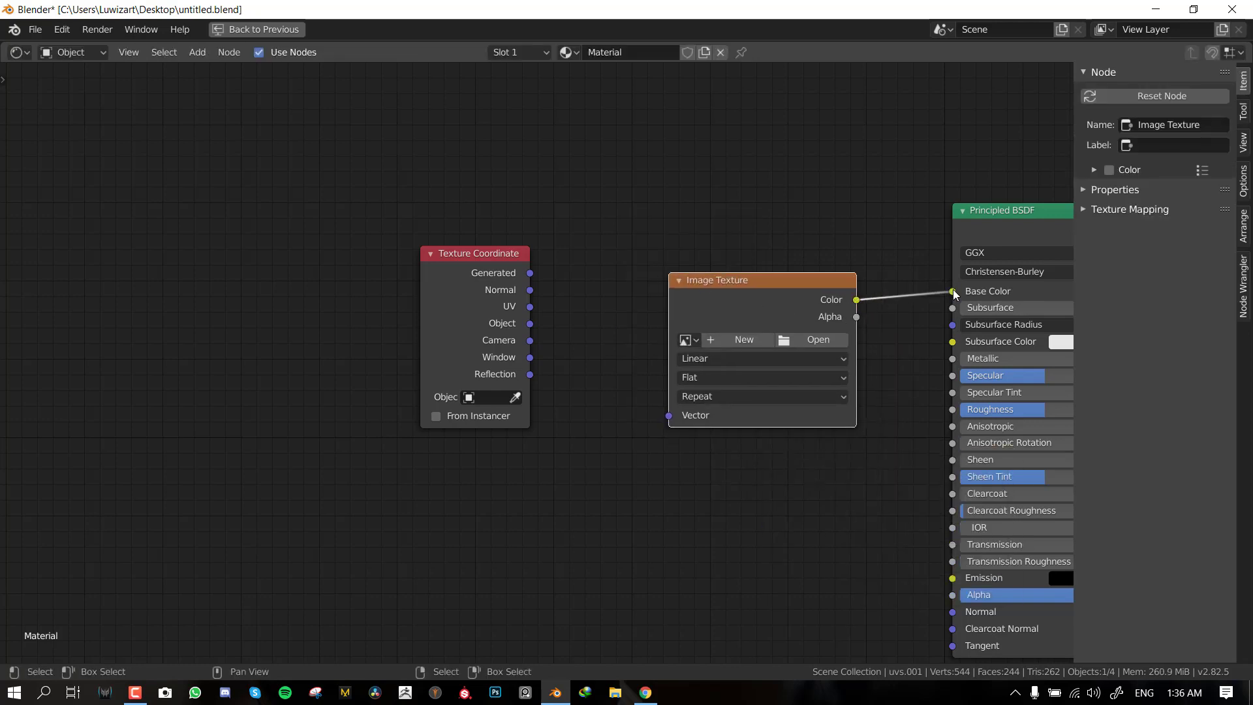
- Create a new tiled image 'Untitled' and connect UV coordinates to its Vector
left_click(744, 340)
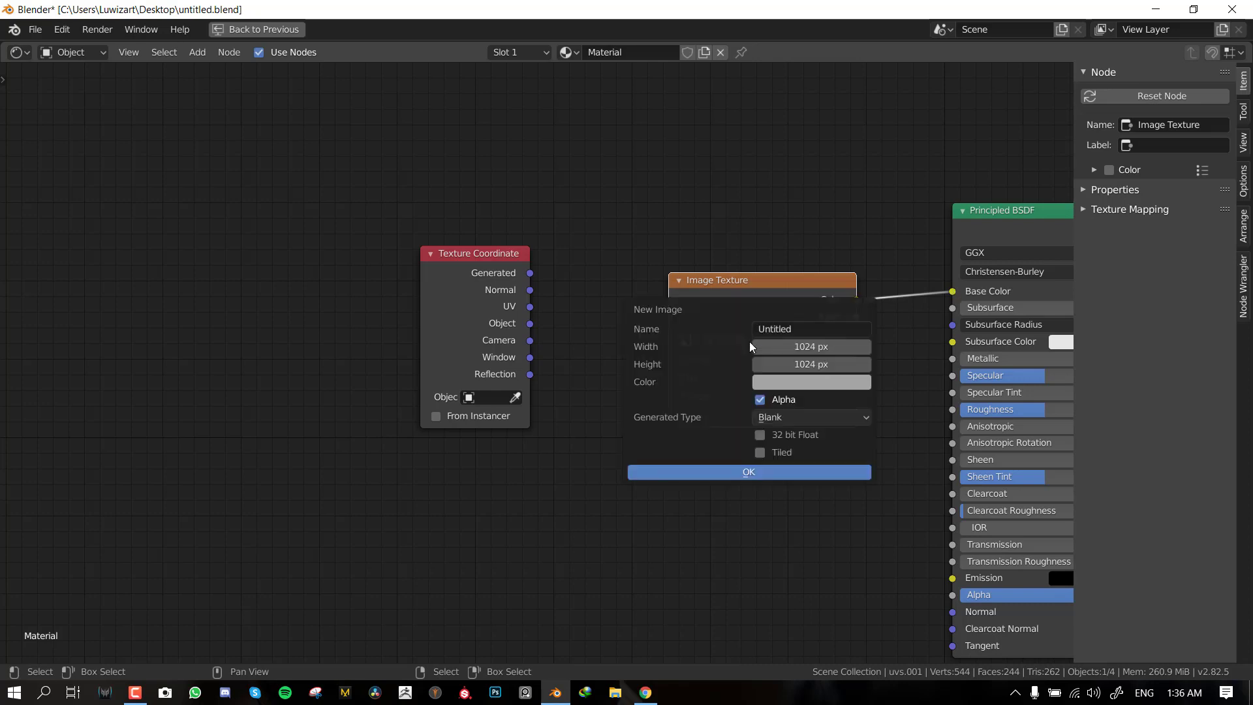
left_click(774, 453)
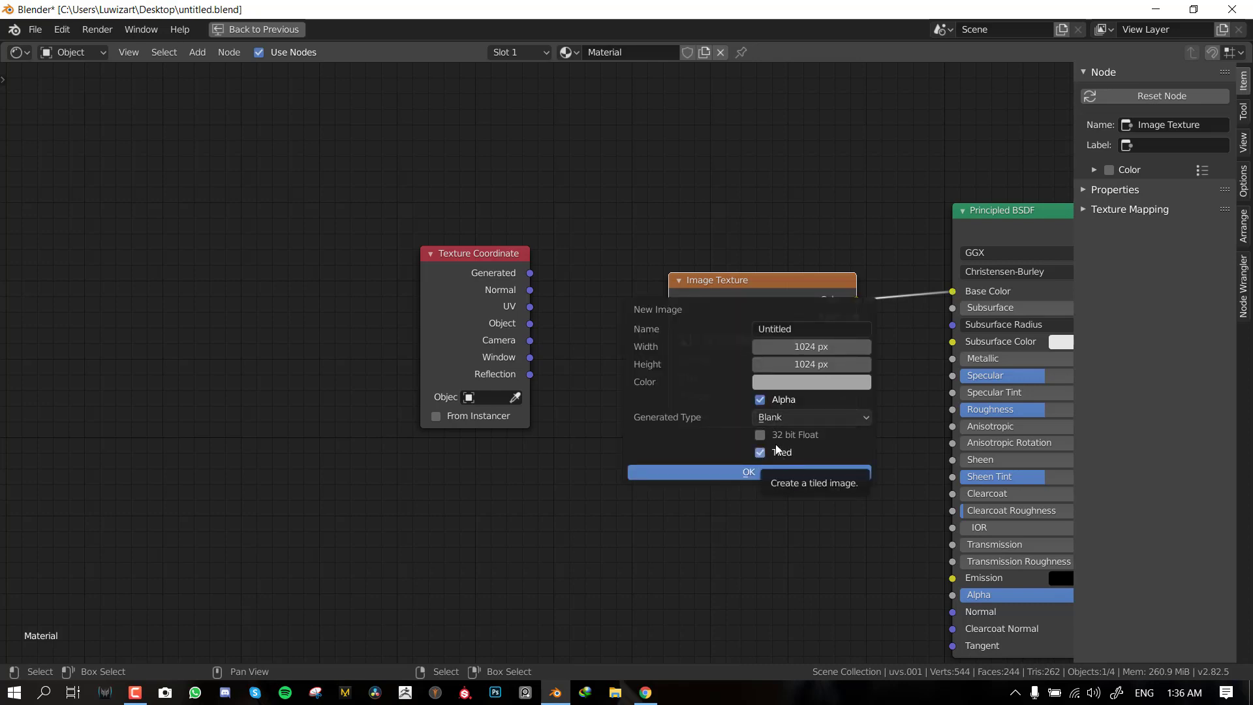
left_click(765, 473)
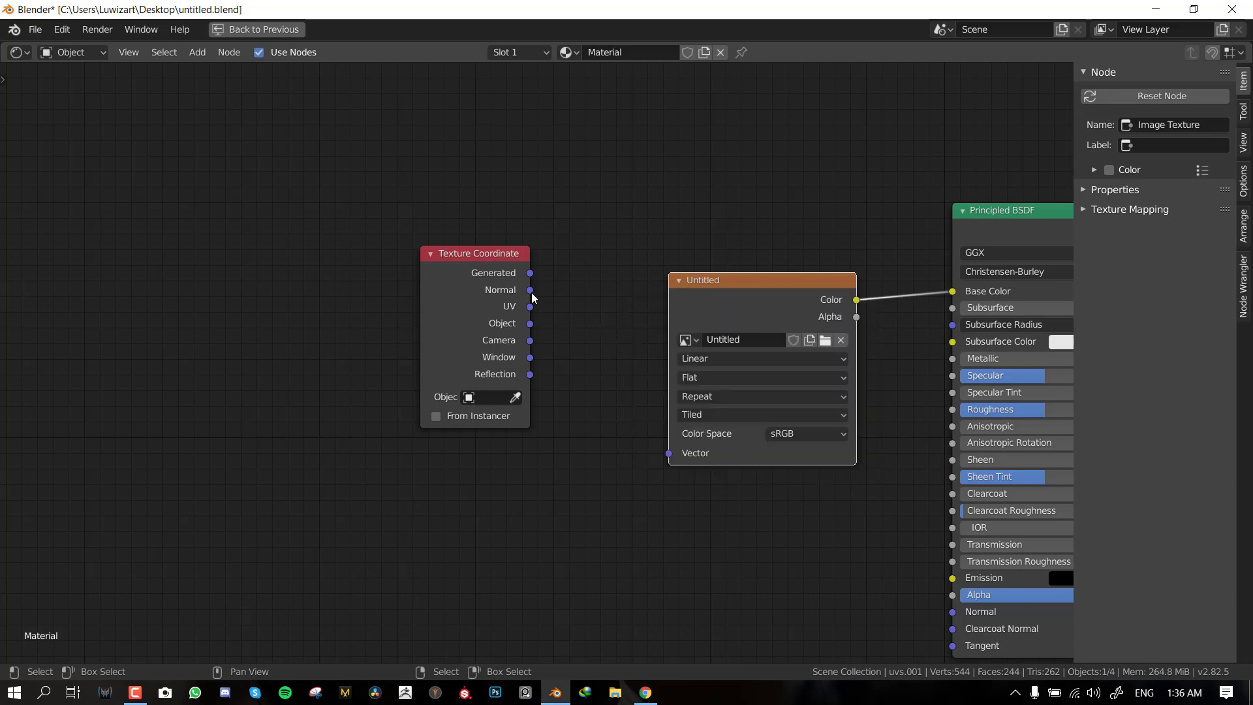
mouse_move(529, 306)
left_mouse_down()
mouse_move(673, 431)
mouse_move(669, 453)
left_mouse_up()
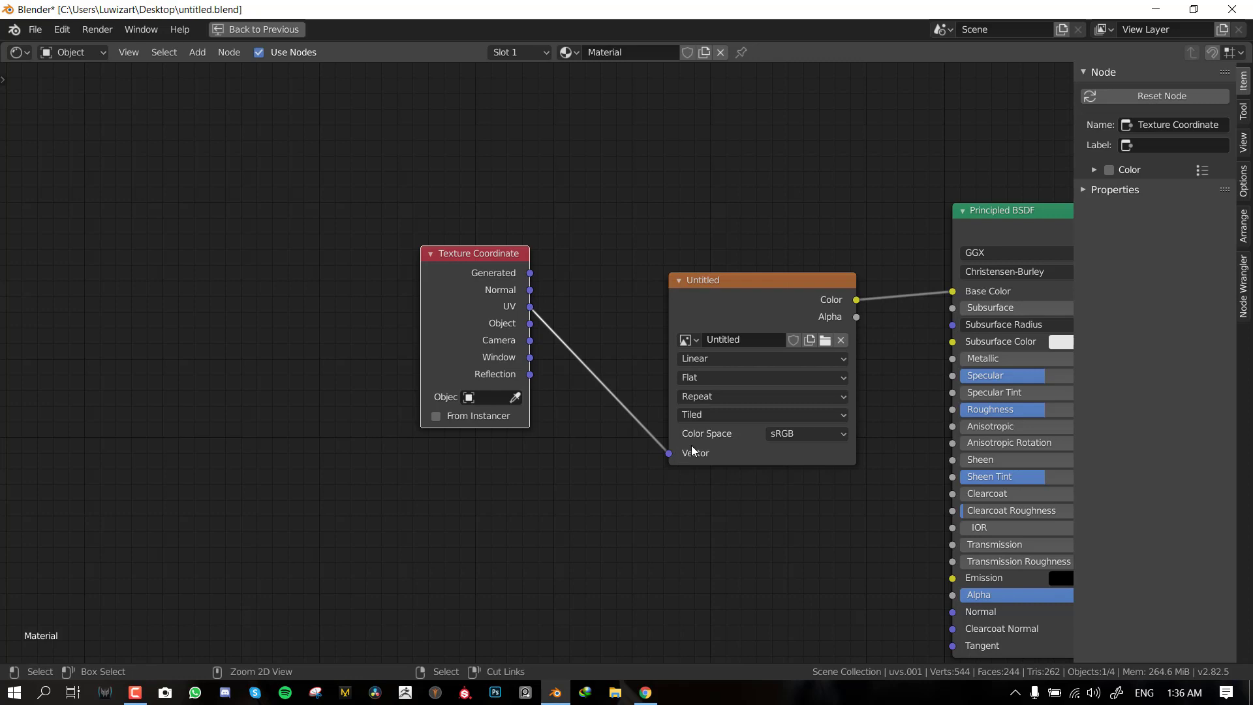
- In Texture Paint mode, fill the top-left grey tile with the Fill tool
key("ctrl+space")
key("ctrl+space")
scroll(747, 261, "up", 4)
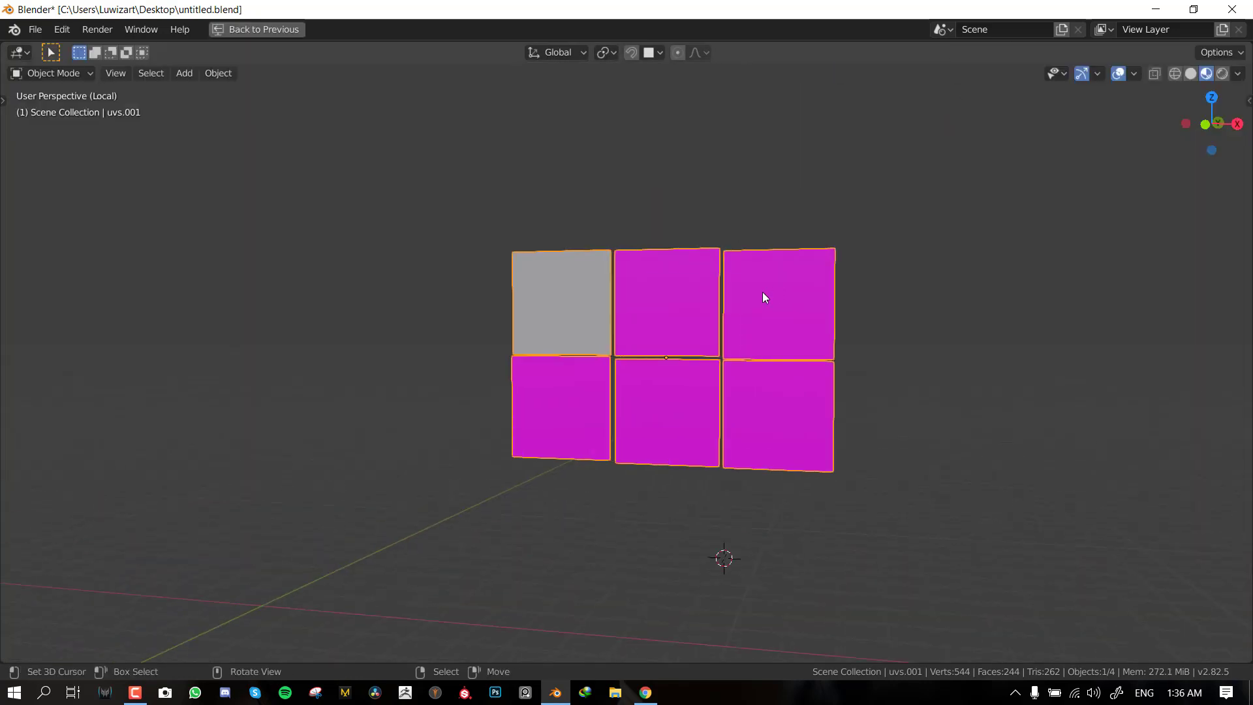
key("Tab")
key("Tab")
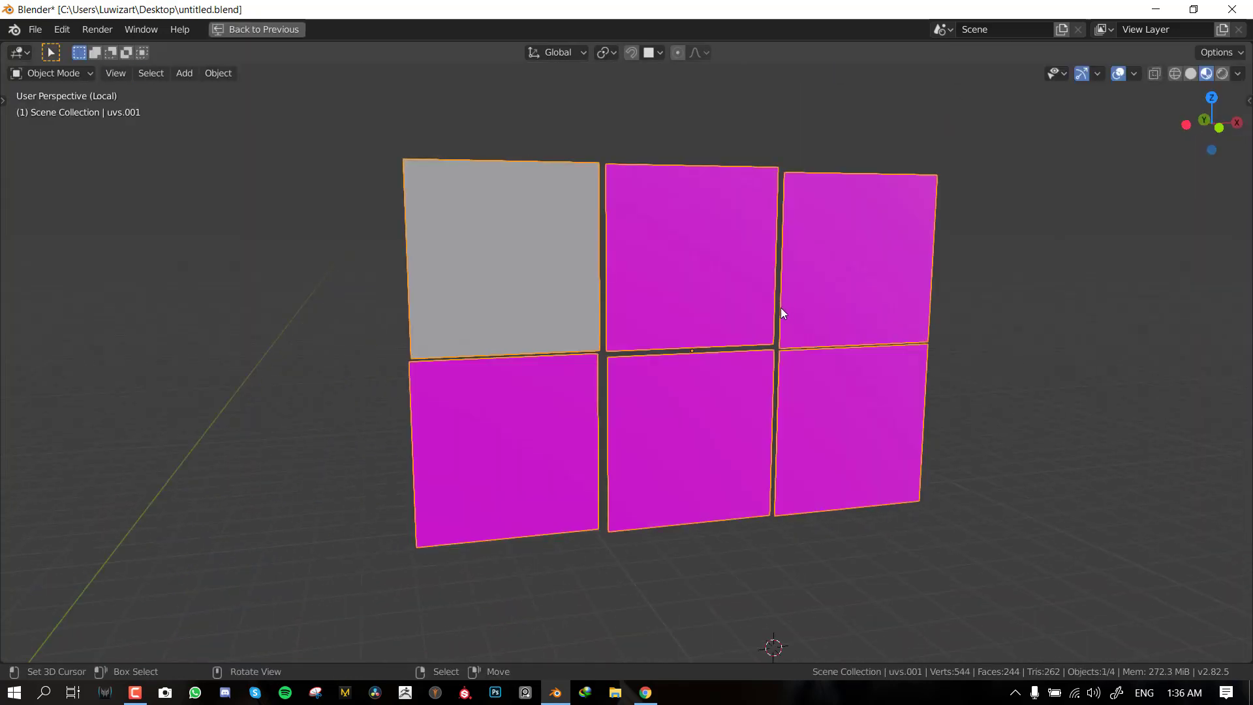
key("ctrl+Tab")
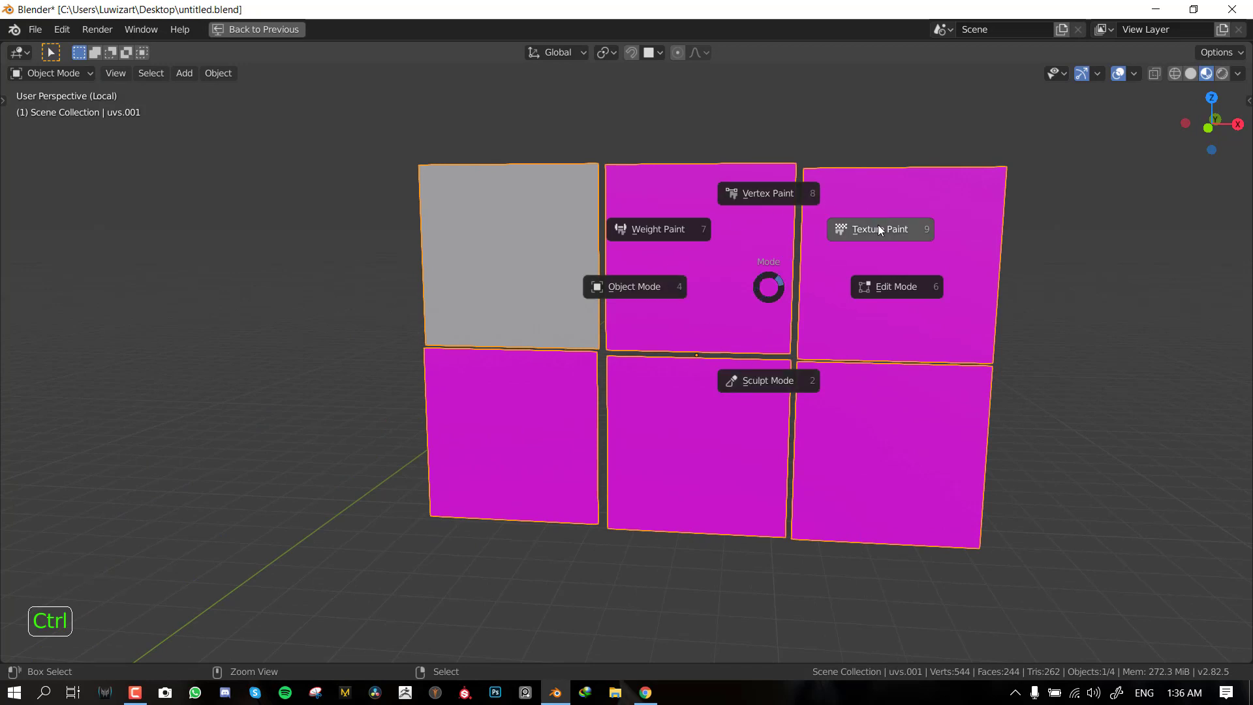
left_click(878, 225)
key("f")
key("space")
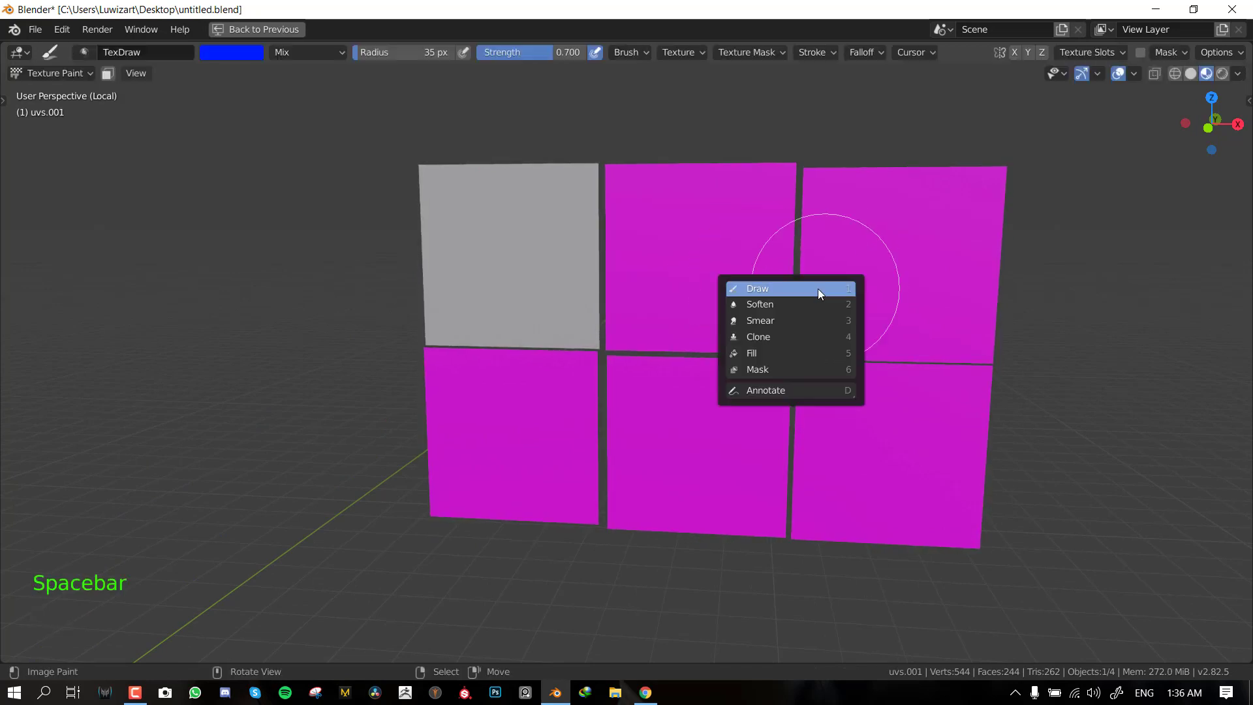
left_click(765, 352)
left_click(662, 271)
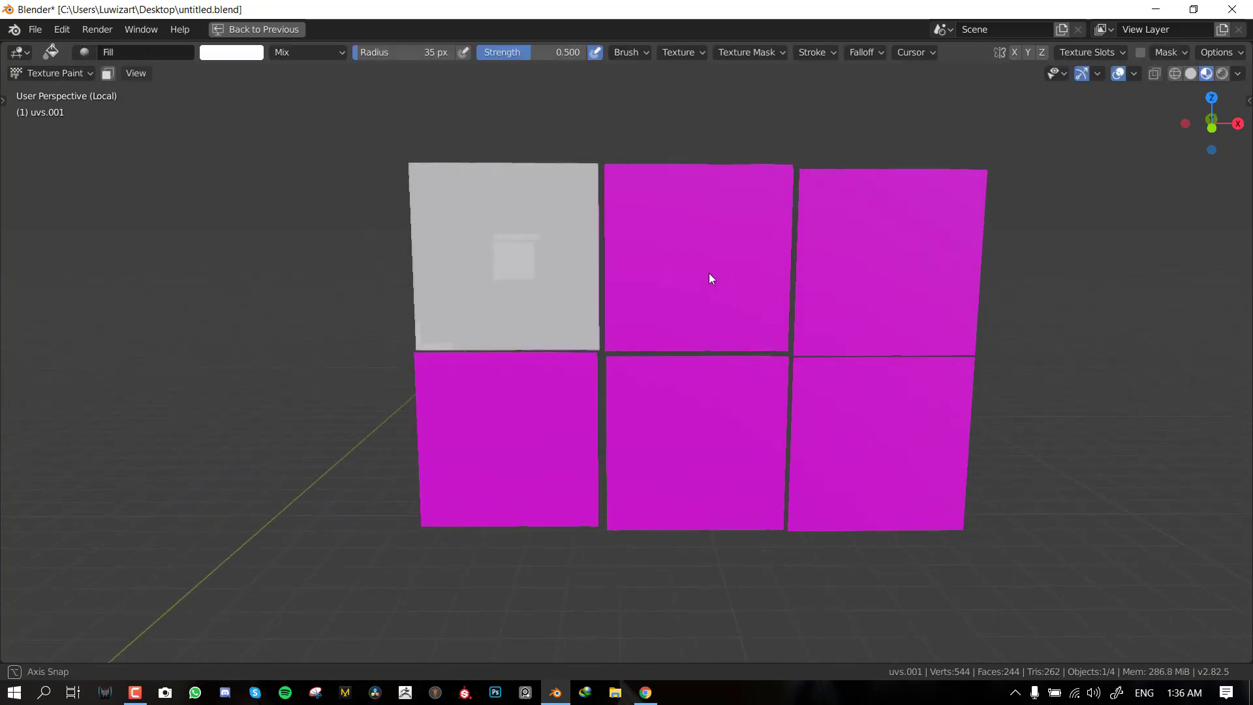
- Deselect all faces in Edit Mode and enable face-selection masking for painting
key("Tab")
key("alt+a")
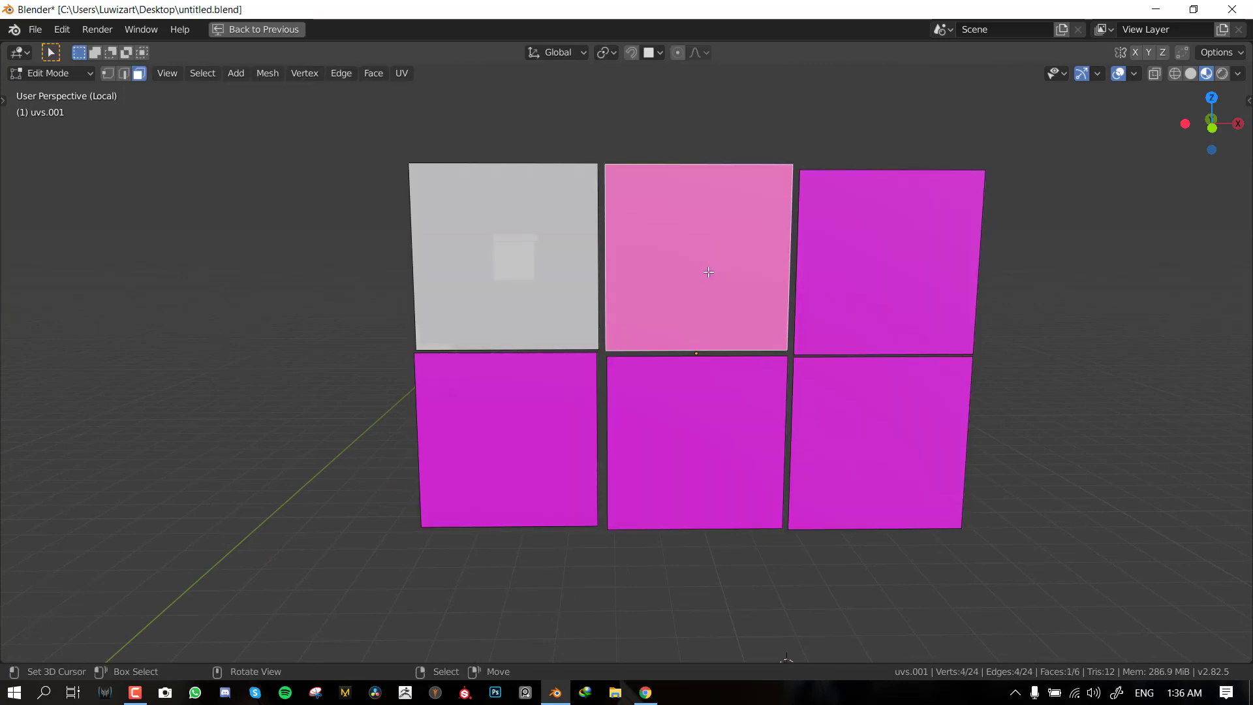
key("Tab")
key("alt+KP_2")
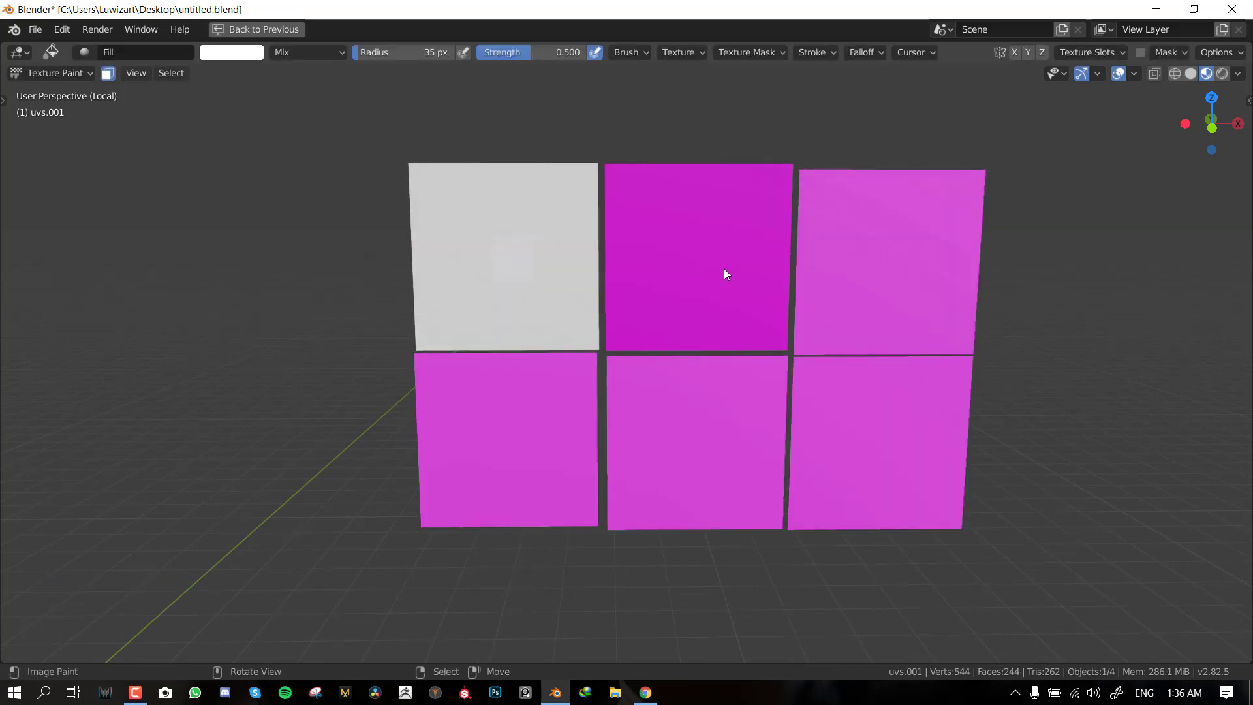
middle_click_drag(724, 269, 698, 259)
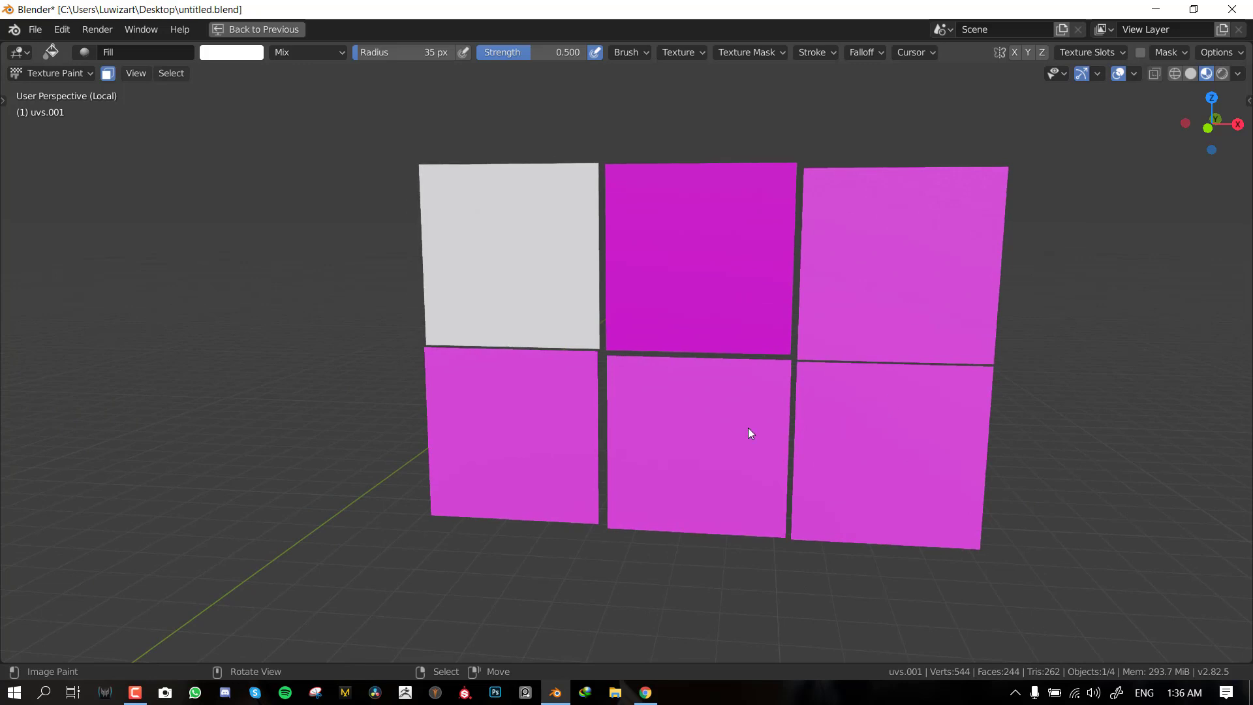
- Save as untitled.blend and return to Object Mode in the full Shading layout
key("ctrl+s")
key("ctrl+space")
key("ctrl+Tab")
left_click(633, 252)
middle_click_drag(633, 252, 778, 254)
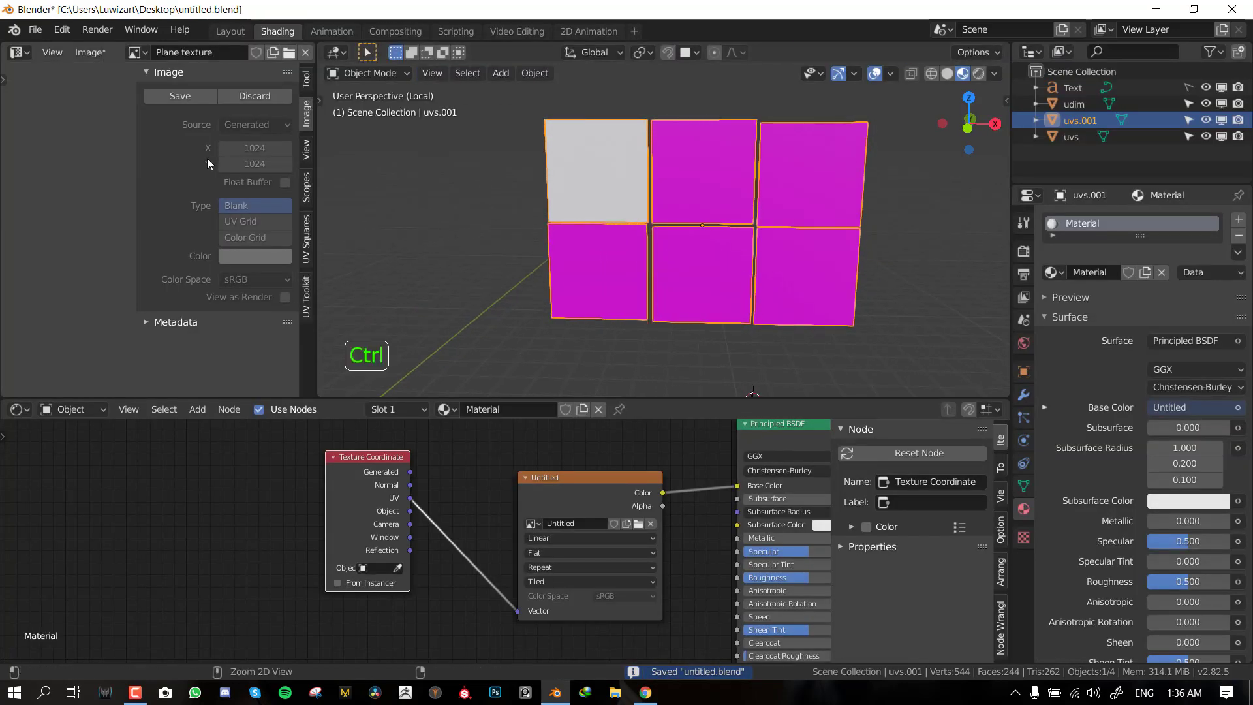
- Orbit around the planes and move the Untitled image node up slightly
middle_click_drag(838, 206, 694, 242)
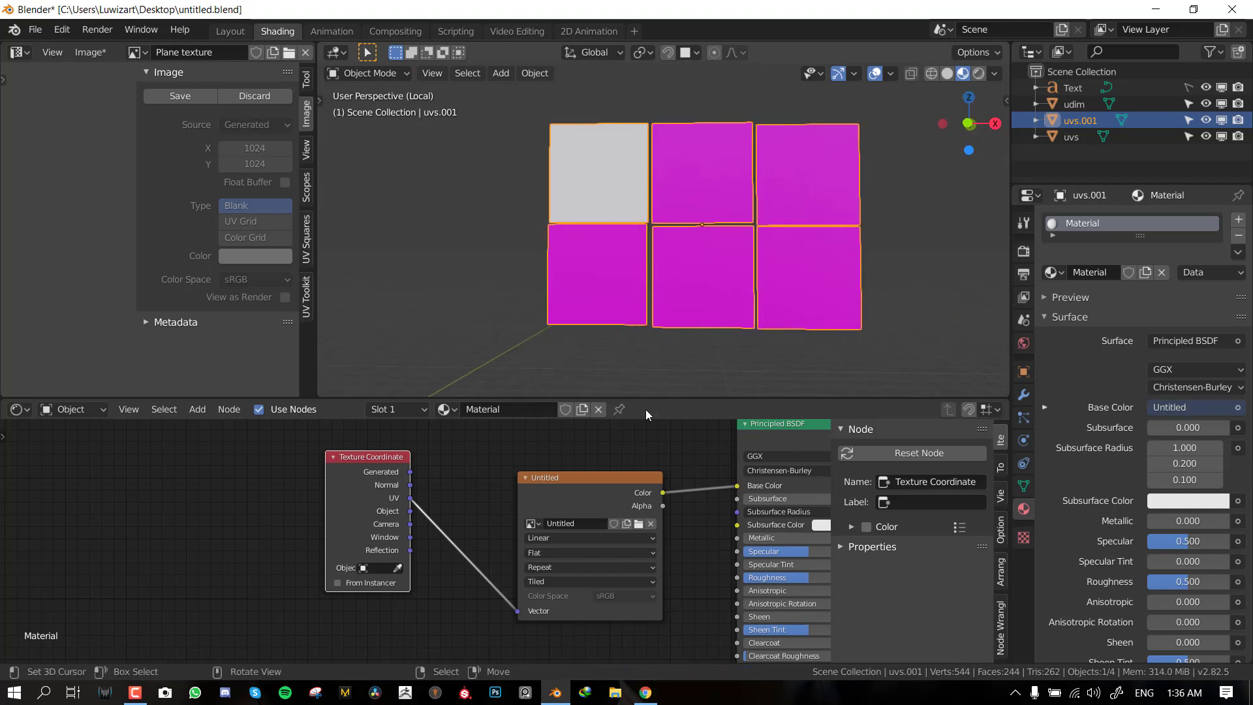
left_click_drag(585, 493, 582, 474)
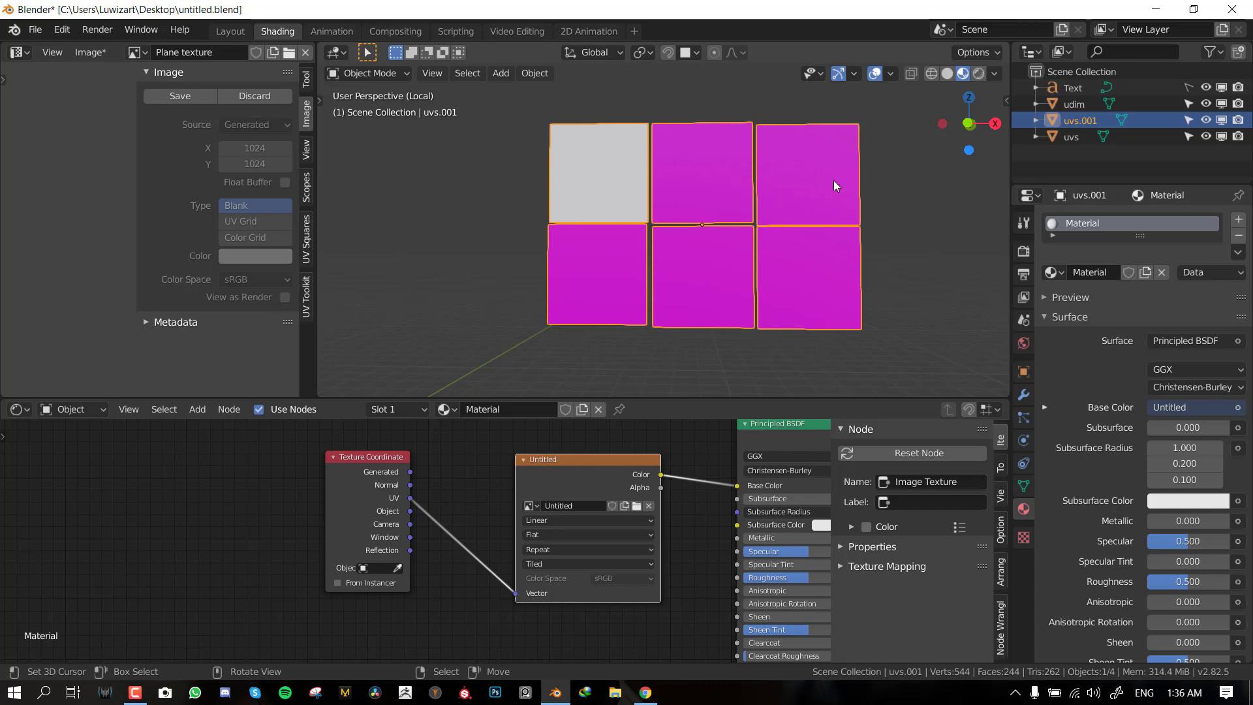
- Put the plane in edit mode with all faces selected and maximise the UV Editor with its image sidebar
key("n")
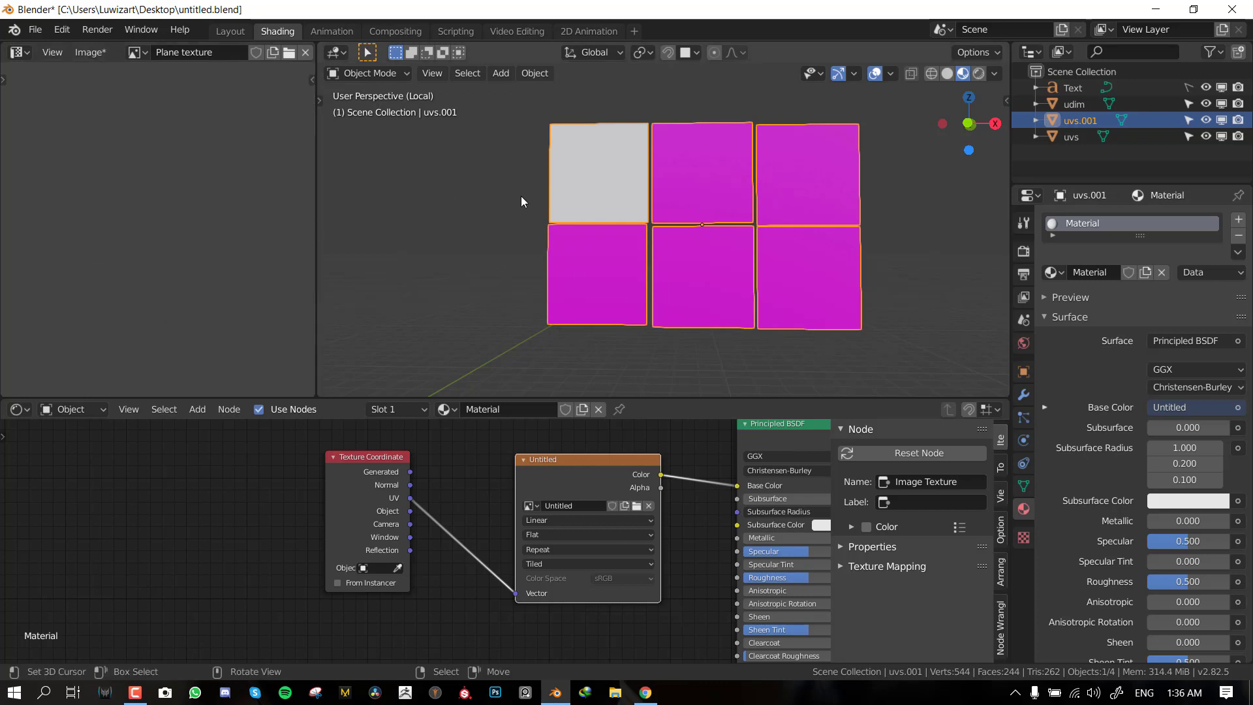
key("Tab")
key("a")
key("ctrl+space")
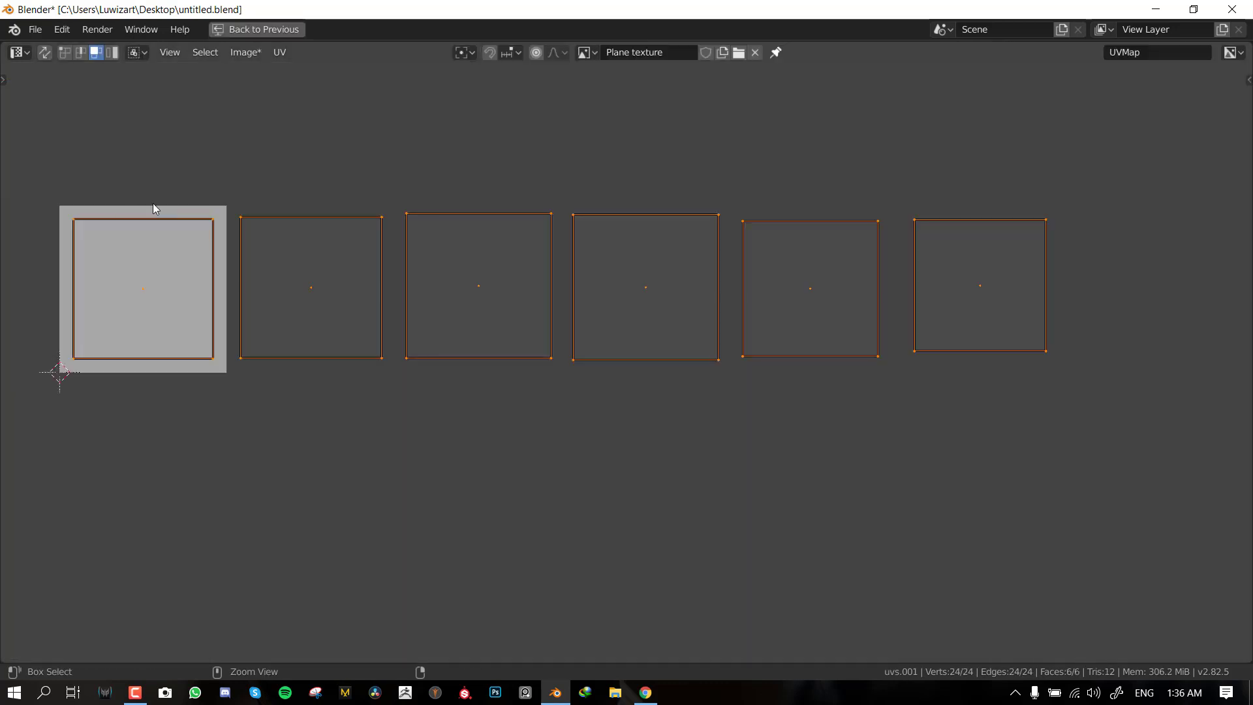
key("n")
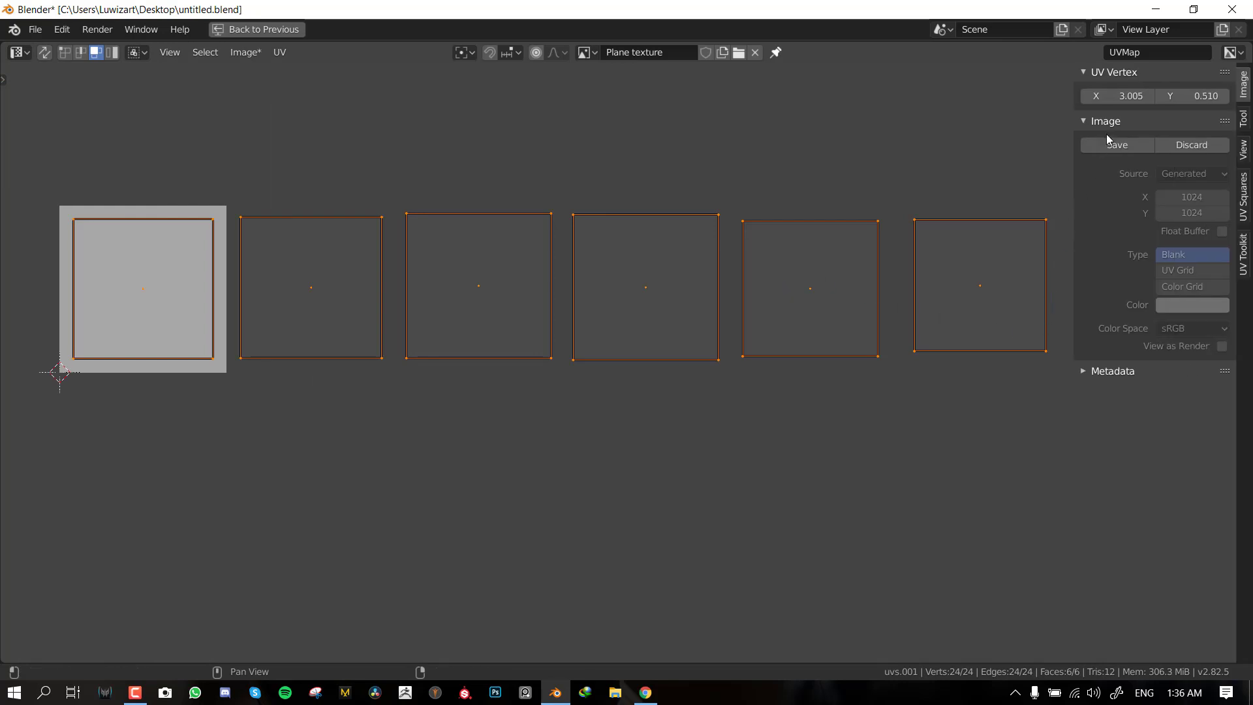
left_click(1243, 124)
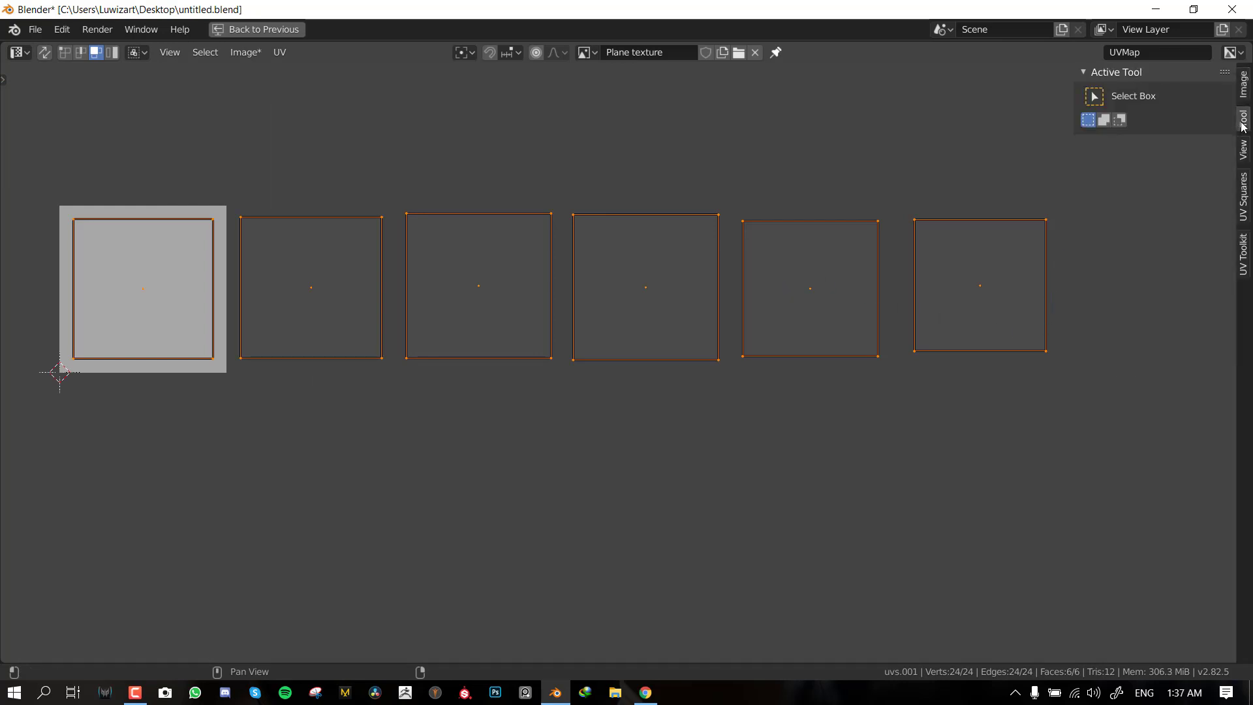
left_click(1244, 87)
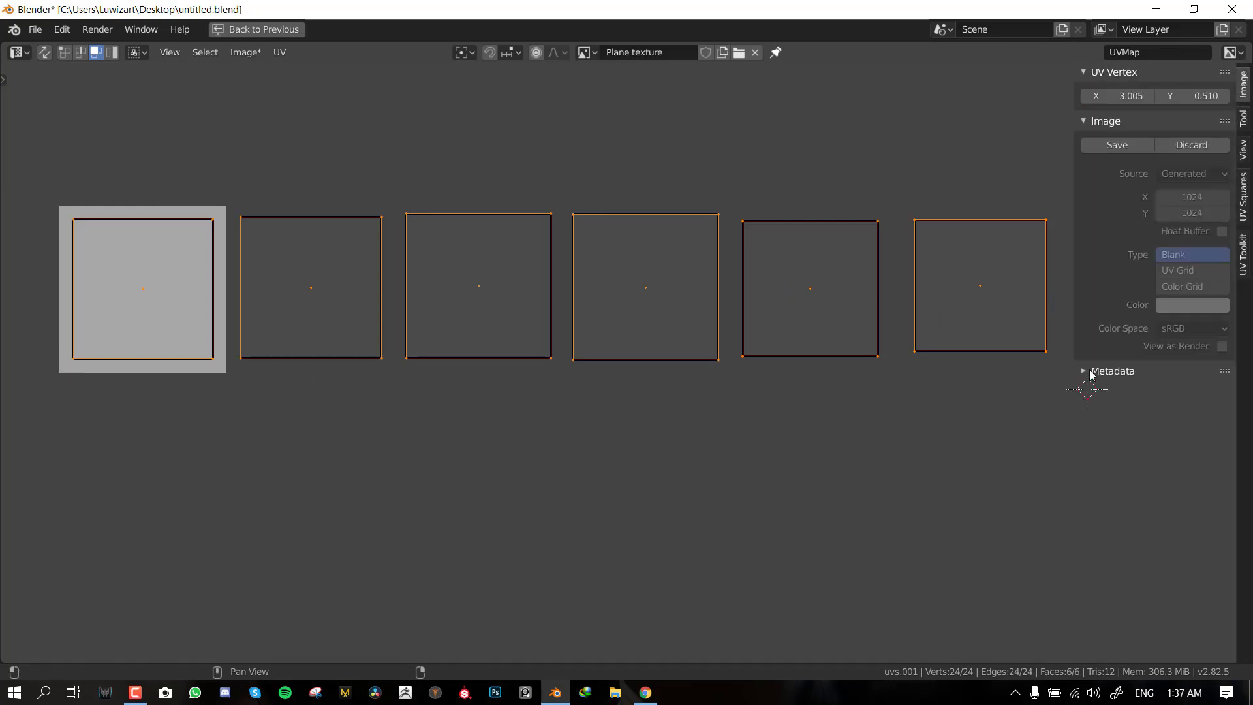
- Display the tiled Untitled image behind the plane's UVs
left_click(579, 54)
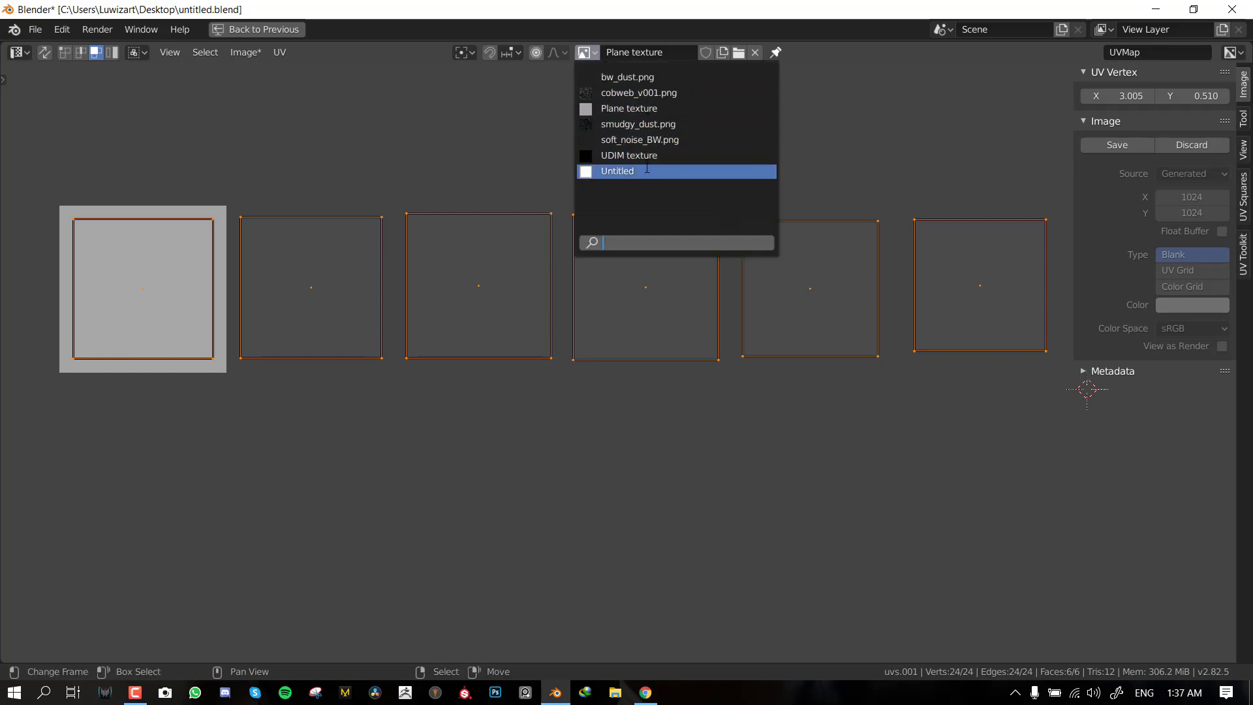
left_click(692, 171)
scroll(291, 273, "down", 3)
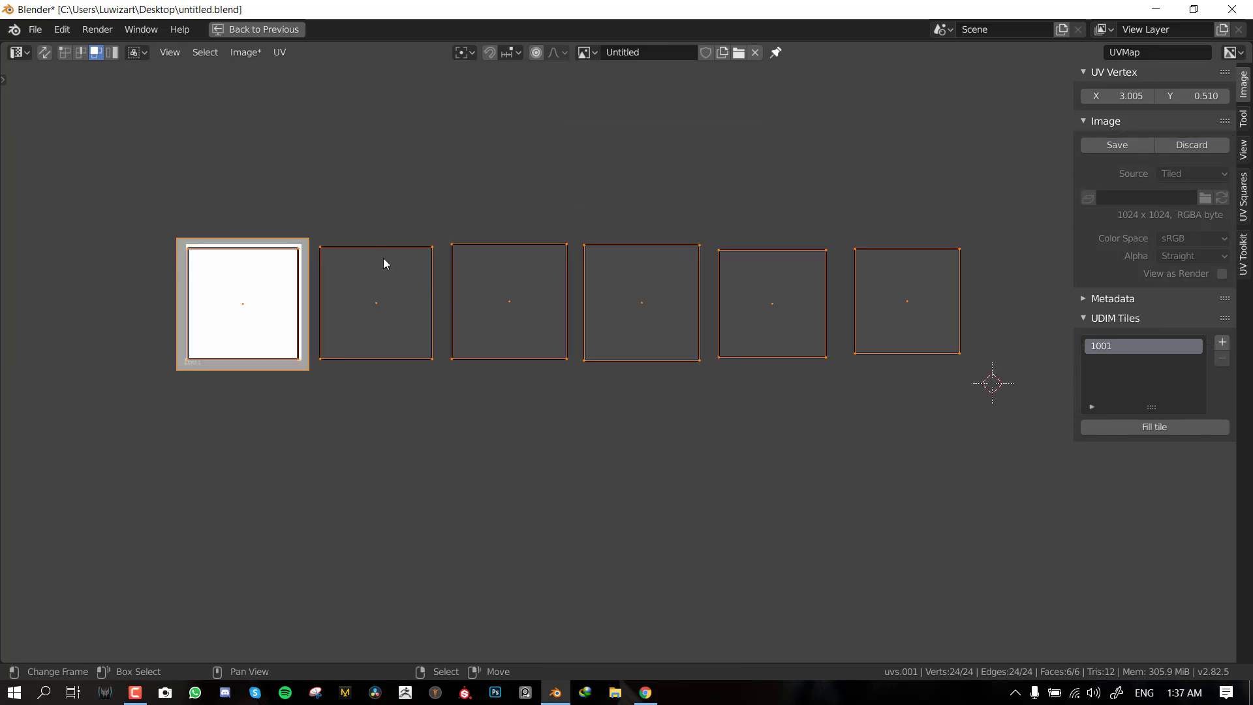
scroll(210, 266, "up", 3)
scroll(241, 261, "down", 5)
scroll(241, 261, "up", 4)
middle_click_drag(577, 59, 669, 92)
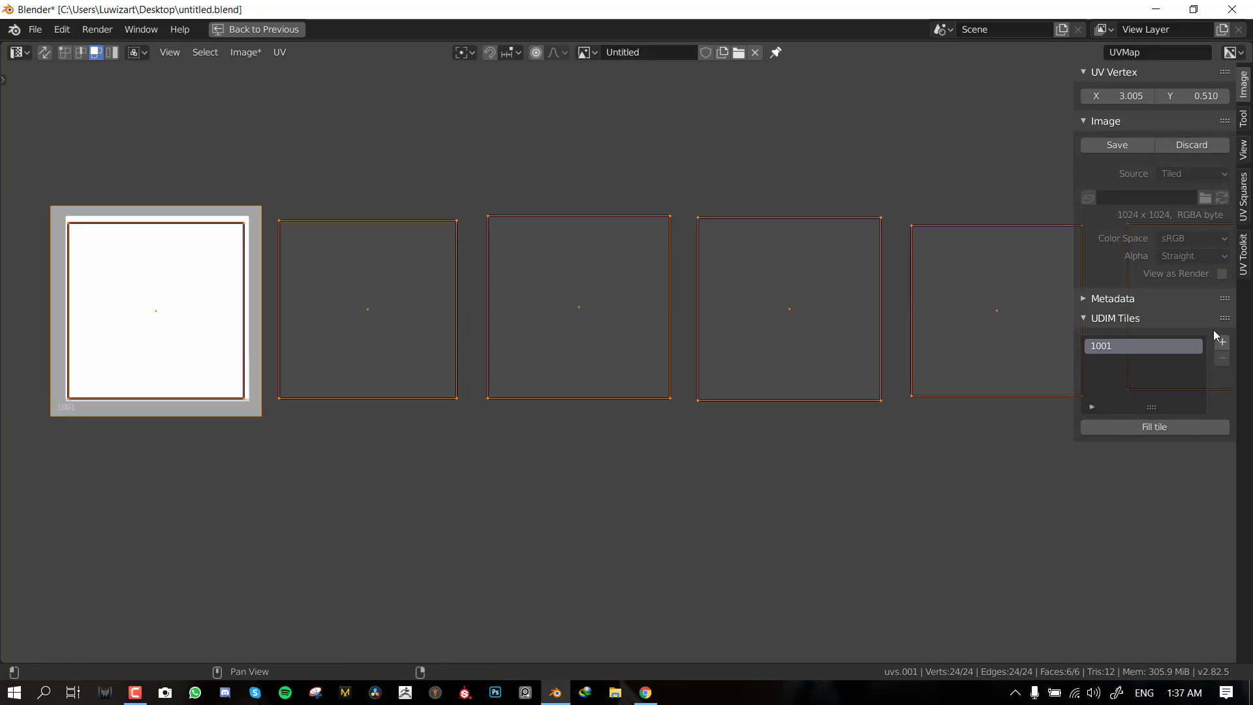
- Add UDIM tiles 1002 through 1007 to the Untitled image
left_click(1222, 341)
left_click(1201, 351)
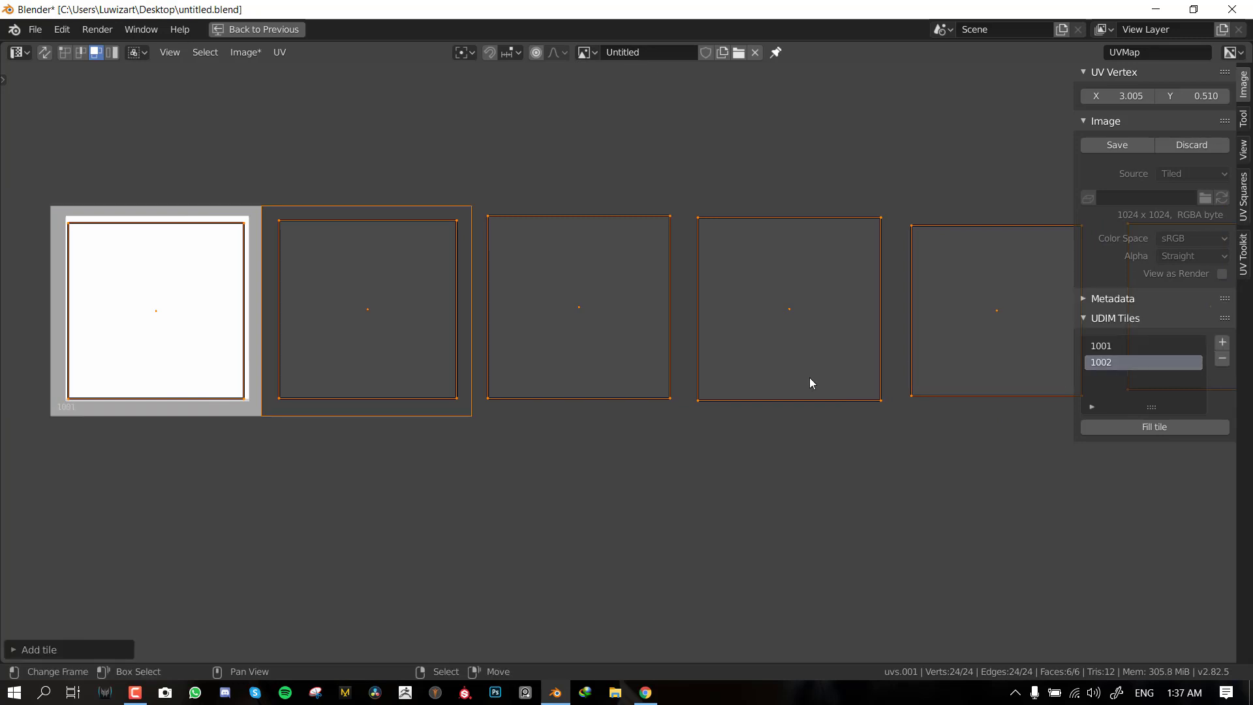
scroll(784, 378, "down", 2)
left_click(1222, 342)
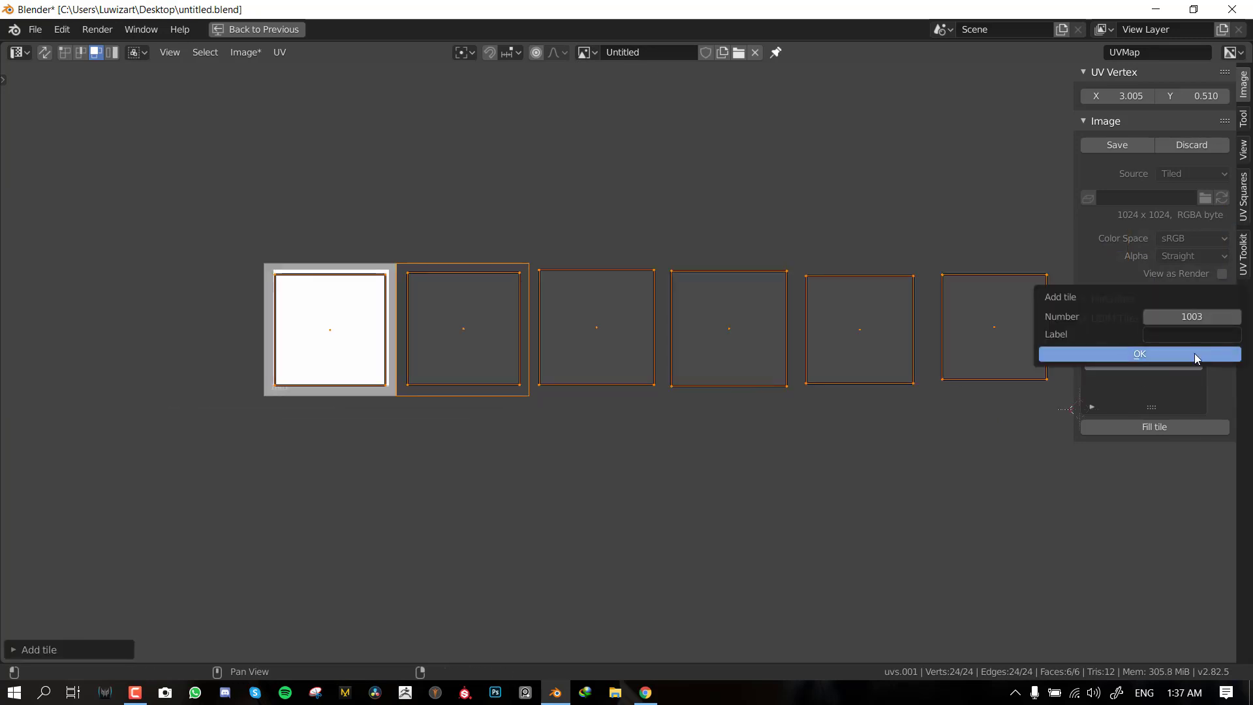
left_click(1194, 353)
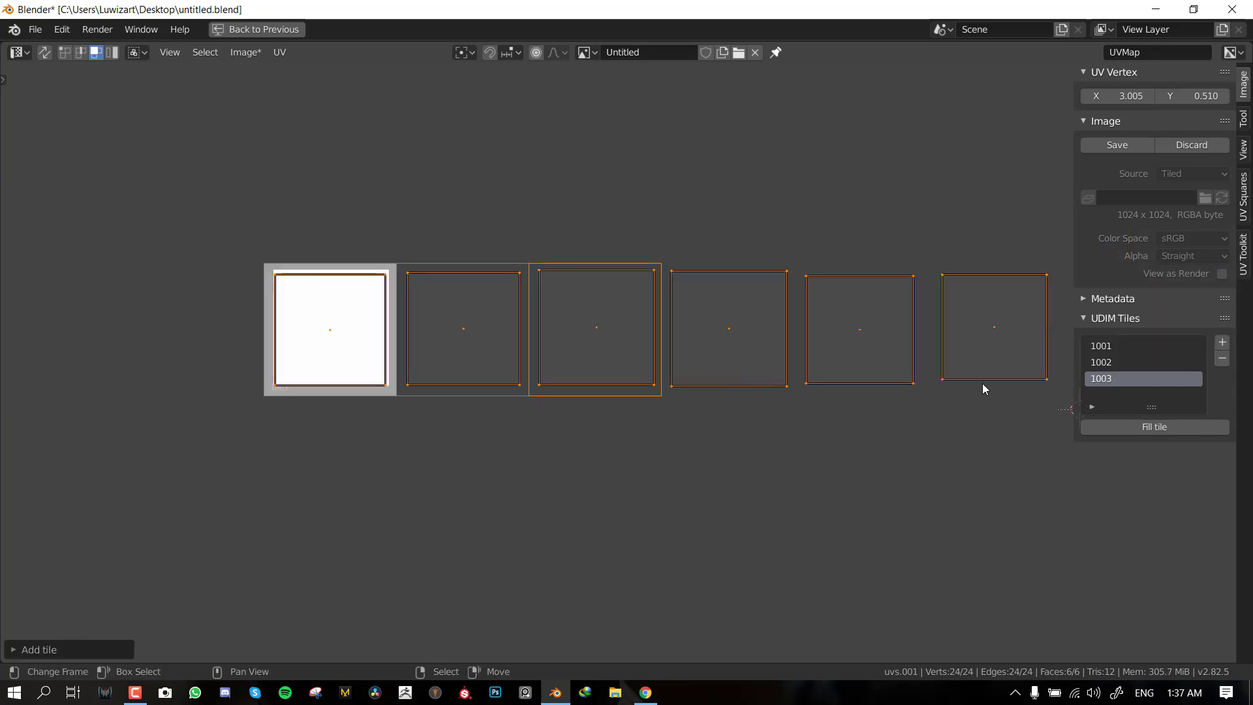
left_click(1222, 342)
left_click(1185, 362)
left_click(1224, 347)
left_click(1156, 361)
left_click(1222, 342)
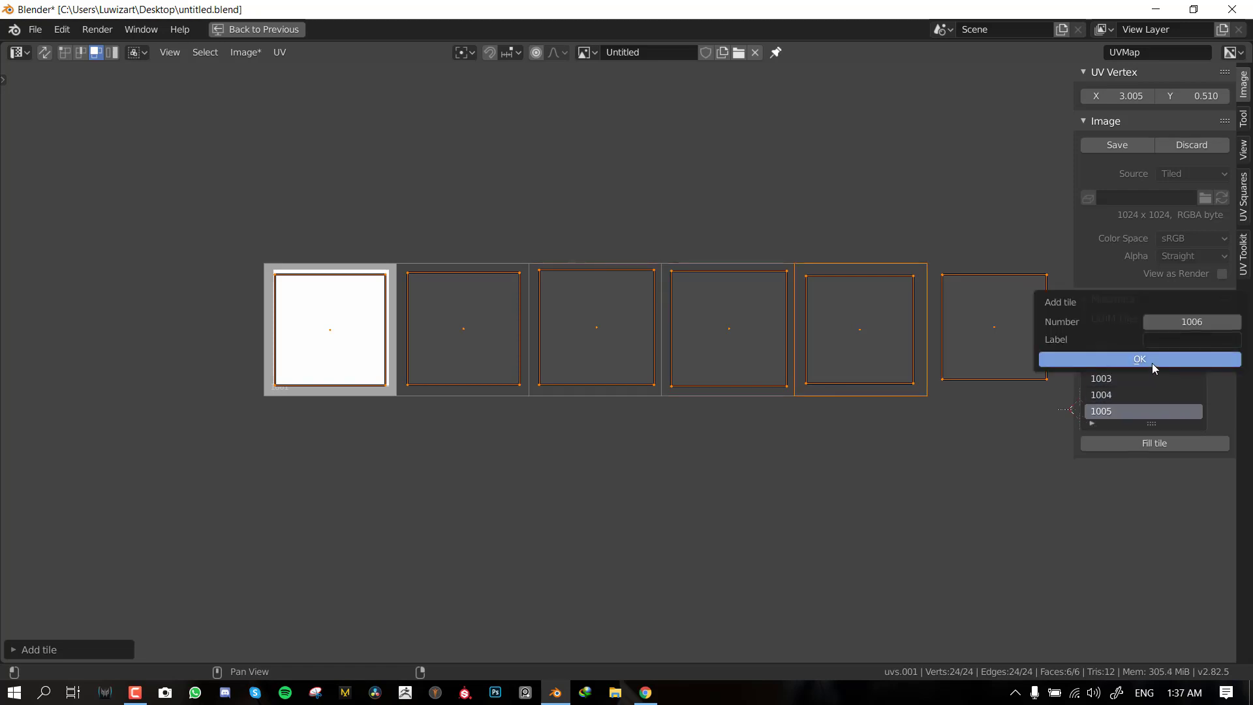
left_click(1153, 363)
left_click(1215, 342)
left_click(1153, 359)
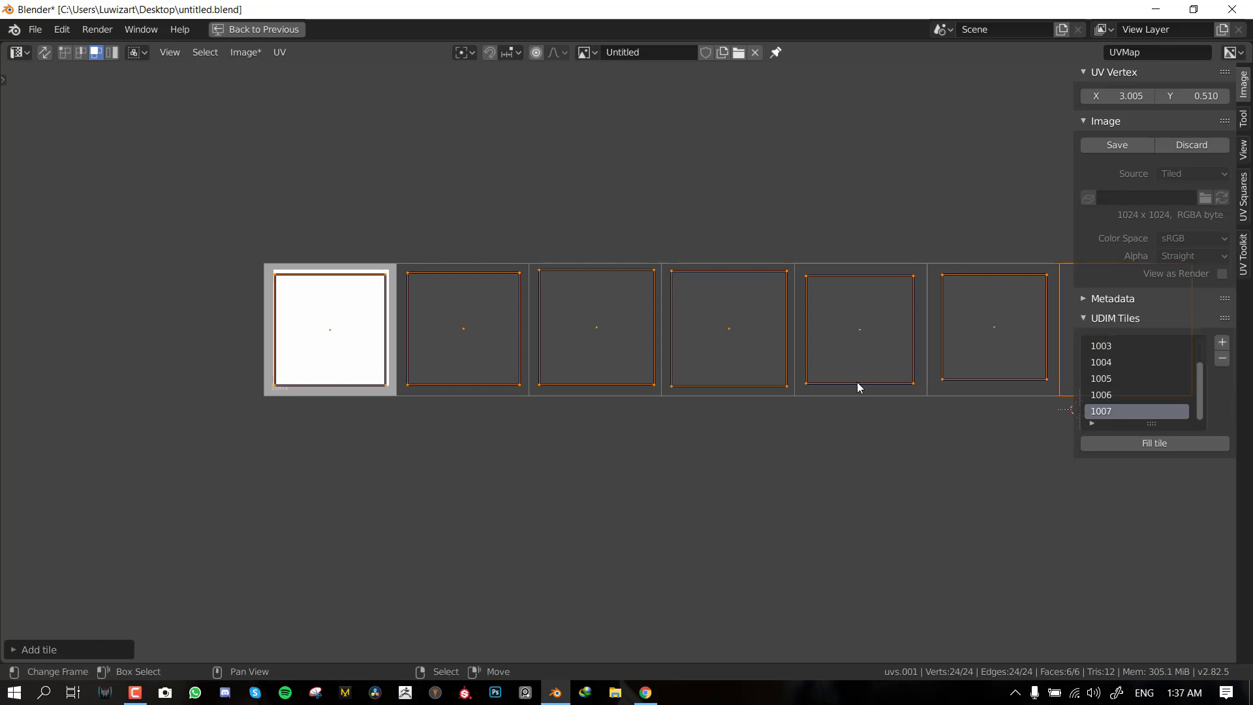
middle_click_drag(855, 384, 700, 412)
- Remove the extra tile 1007, leaving tiles 1001–1006, and clear the UV selection
key("alt+a")
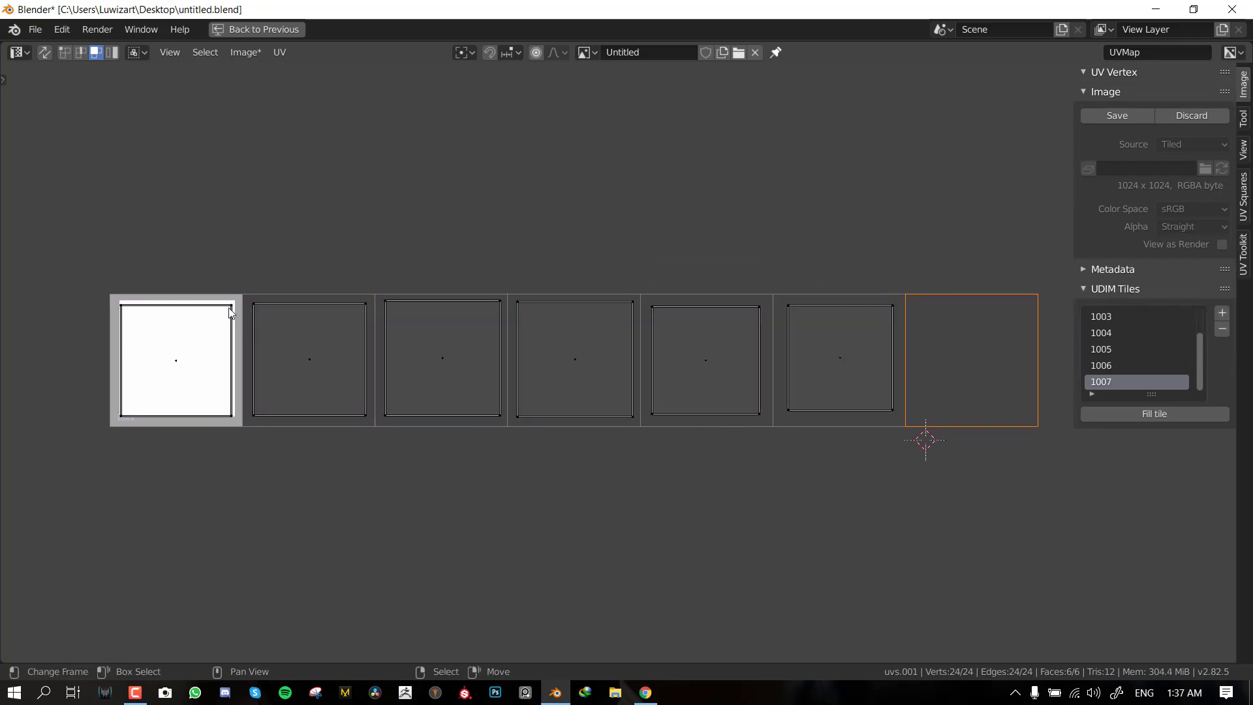
key("l")
key("g")
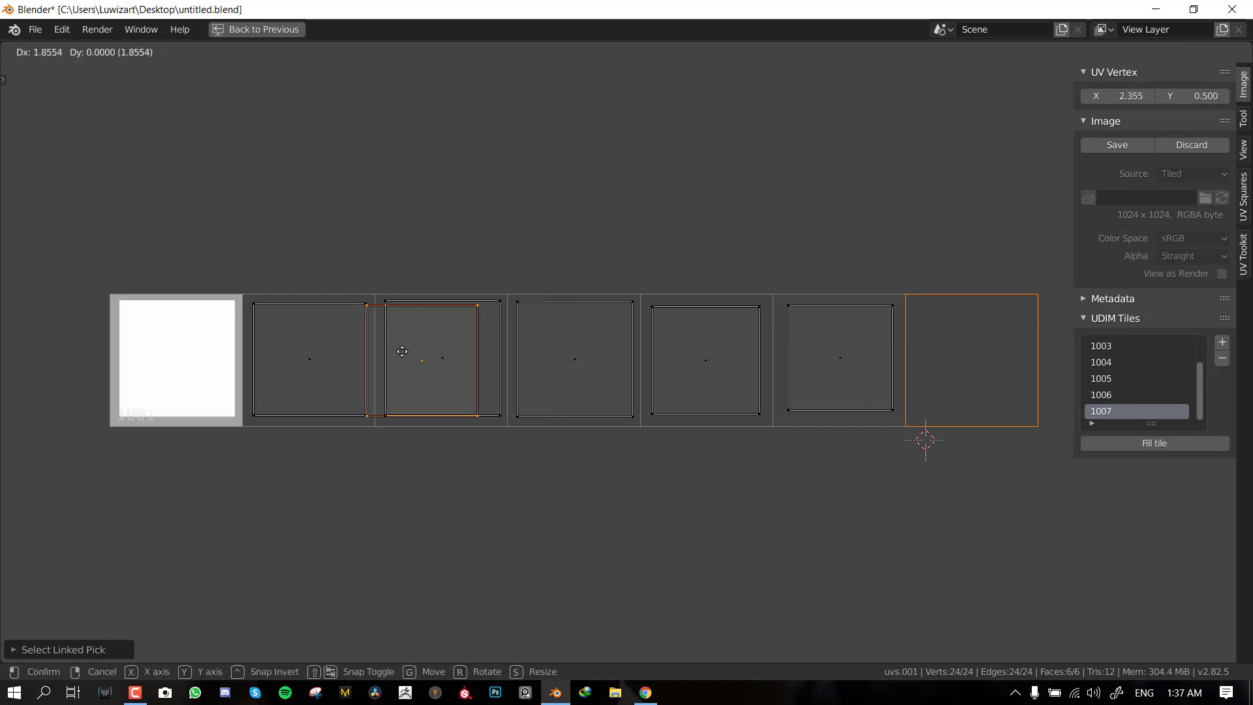
key("Escape")
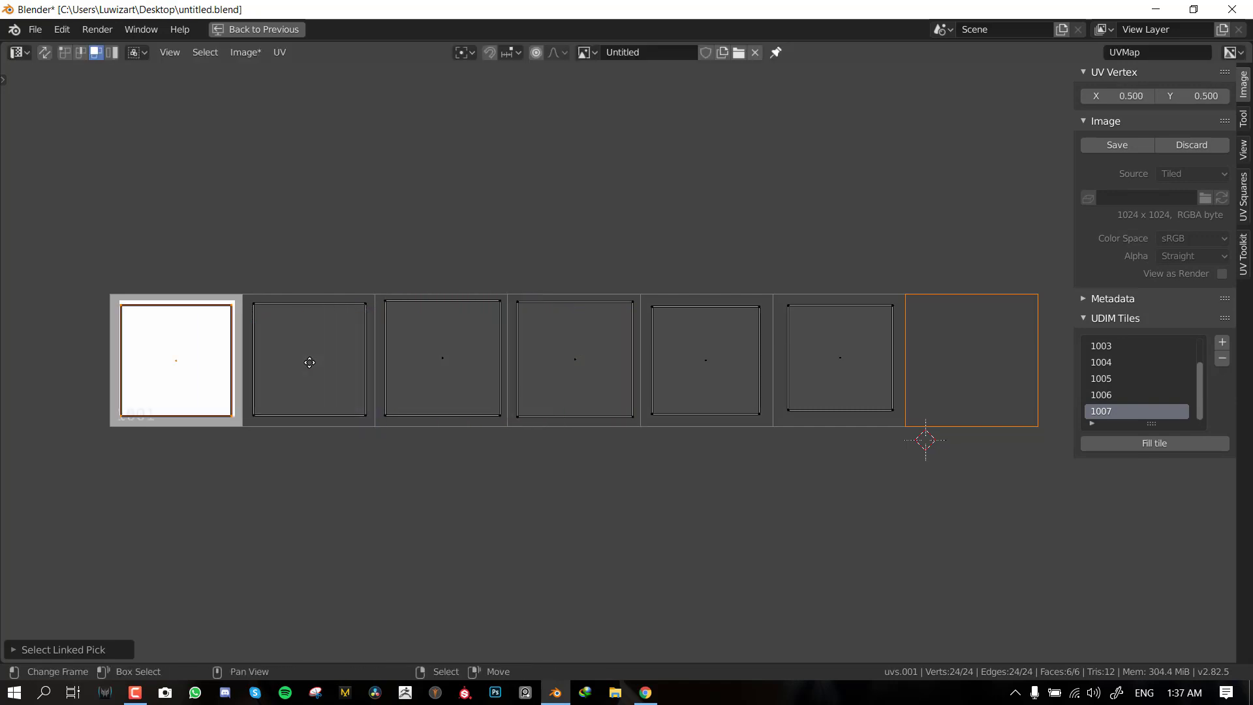
left_click(1222, 359)
scroll(1118, 383, "up", 1)
scroll(1130, 378, "down", 1)
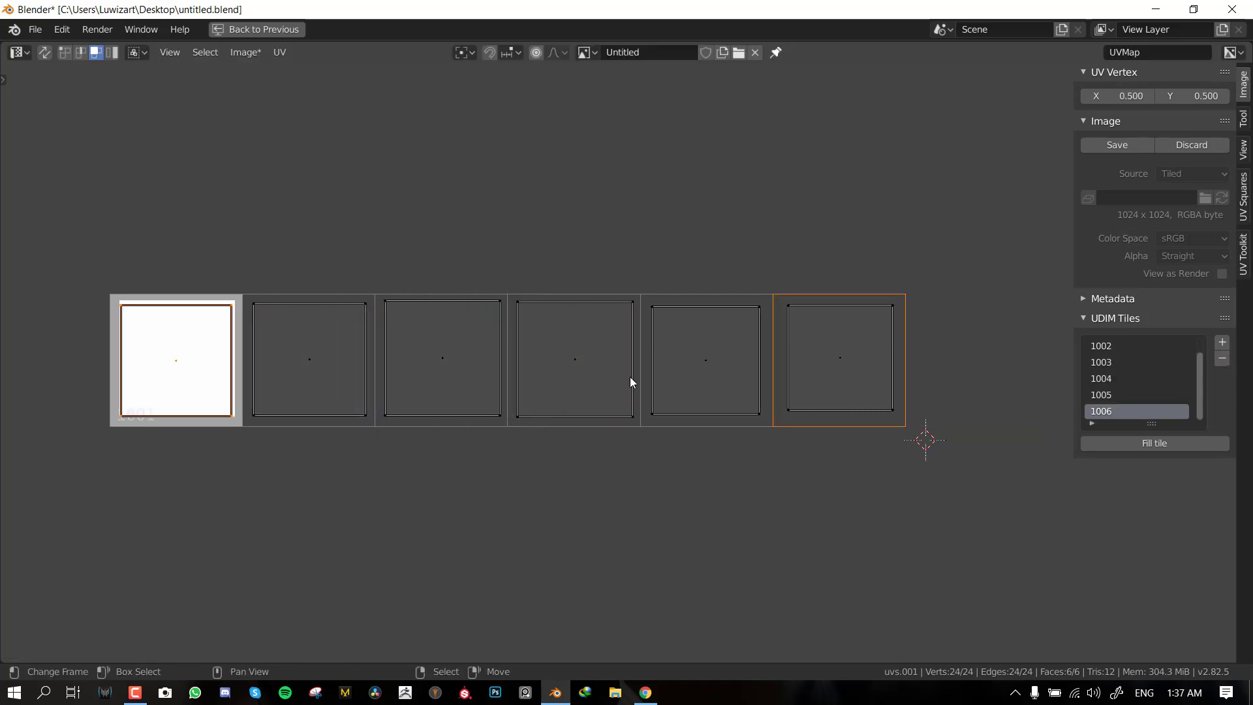
middle_click_drag(635, 383, 706, 371)
left_click(420, 418)
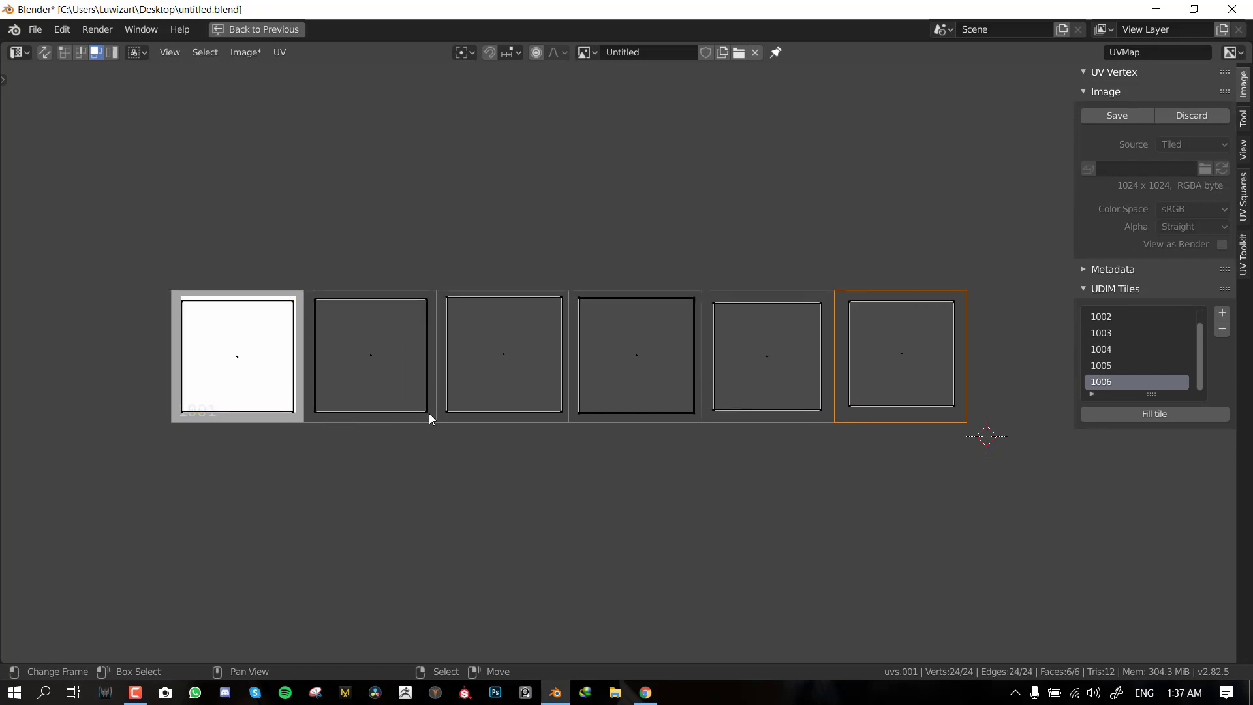
- Fill UDIM tile 1002 with green
left_click(1118, 323)
scroll(1119, 326, "up", 1)
left_click(1163, 414)
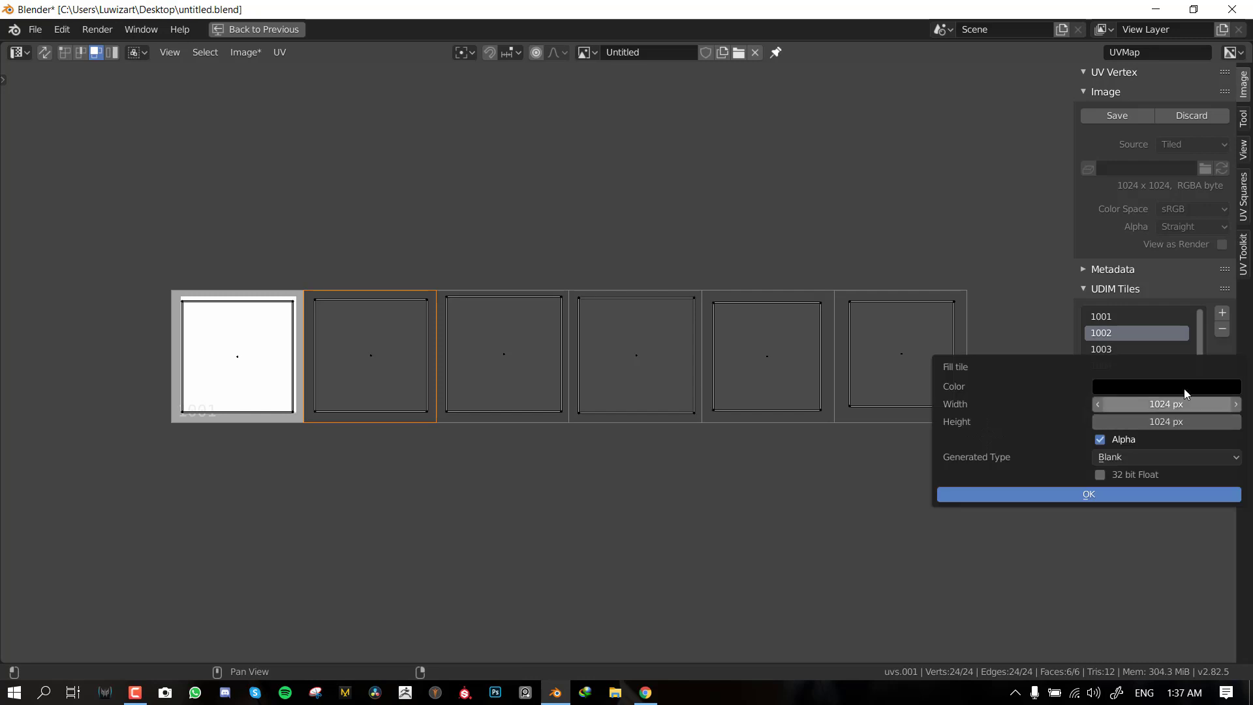
left_click(1182, 389)
left_click_drag(1229, 270, 1229, 154)
left_click(1117, 190)
left_click(1118, 498)
- Fill UDIM tile 1003 with red
left_click(1133, 348)
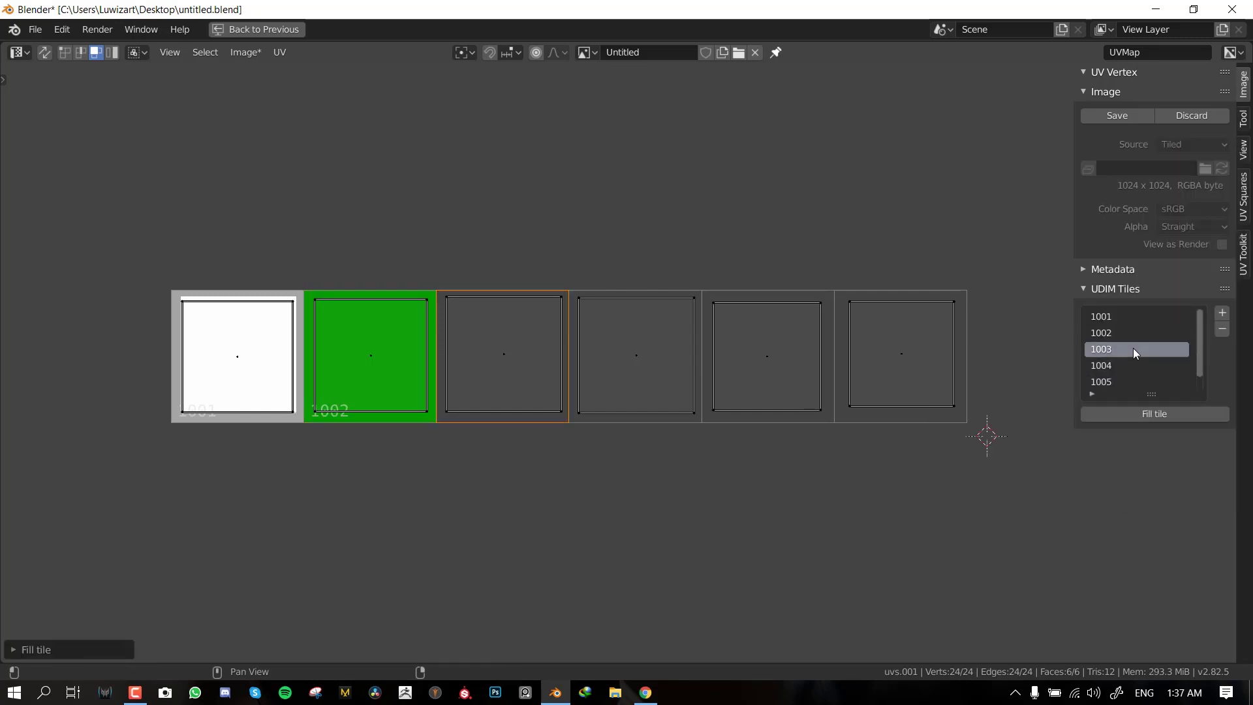
left_click(1148, 415)
left_click(1134, 393)
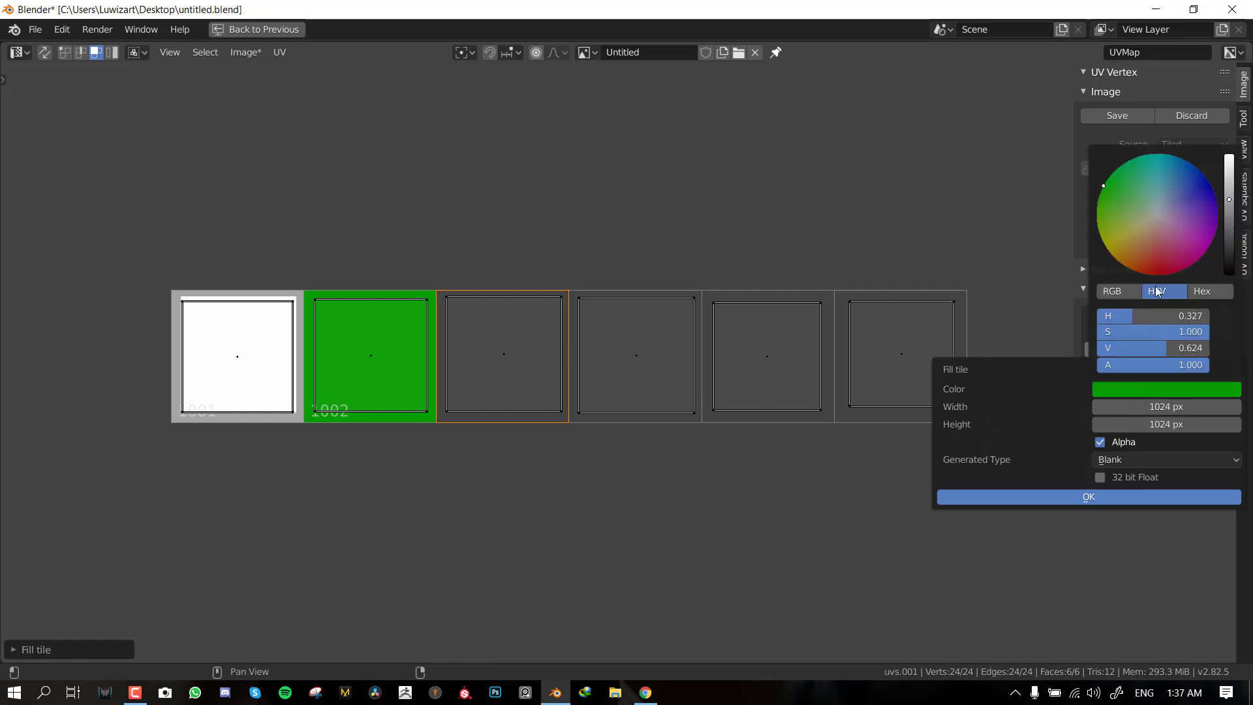
left_click(1160, 269)
left_click(1133, 493)
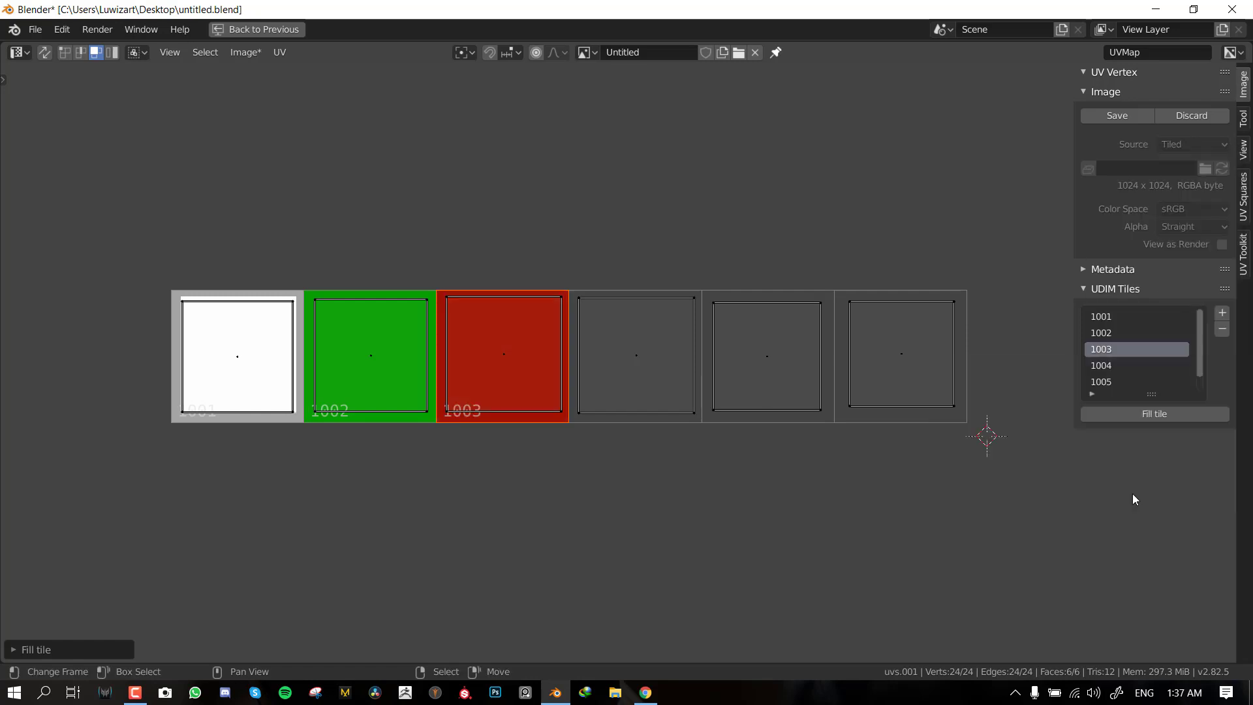
- Fill UDIM tile 1004 with blue
left_click(1110, 365)
left_click(1152, 414)
left_click(1124, 396)
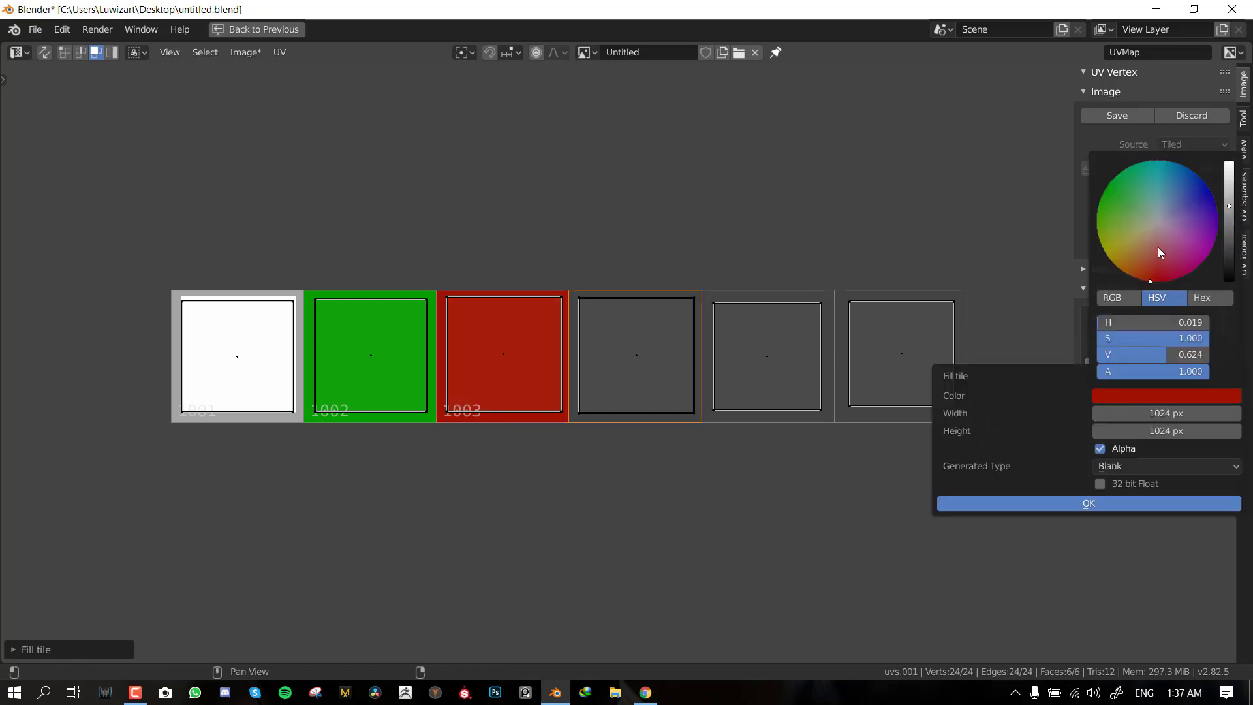
left_click(1159, 241)
left_click(1134, 500)
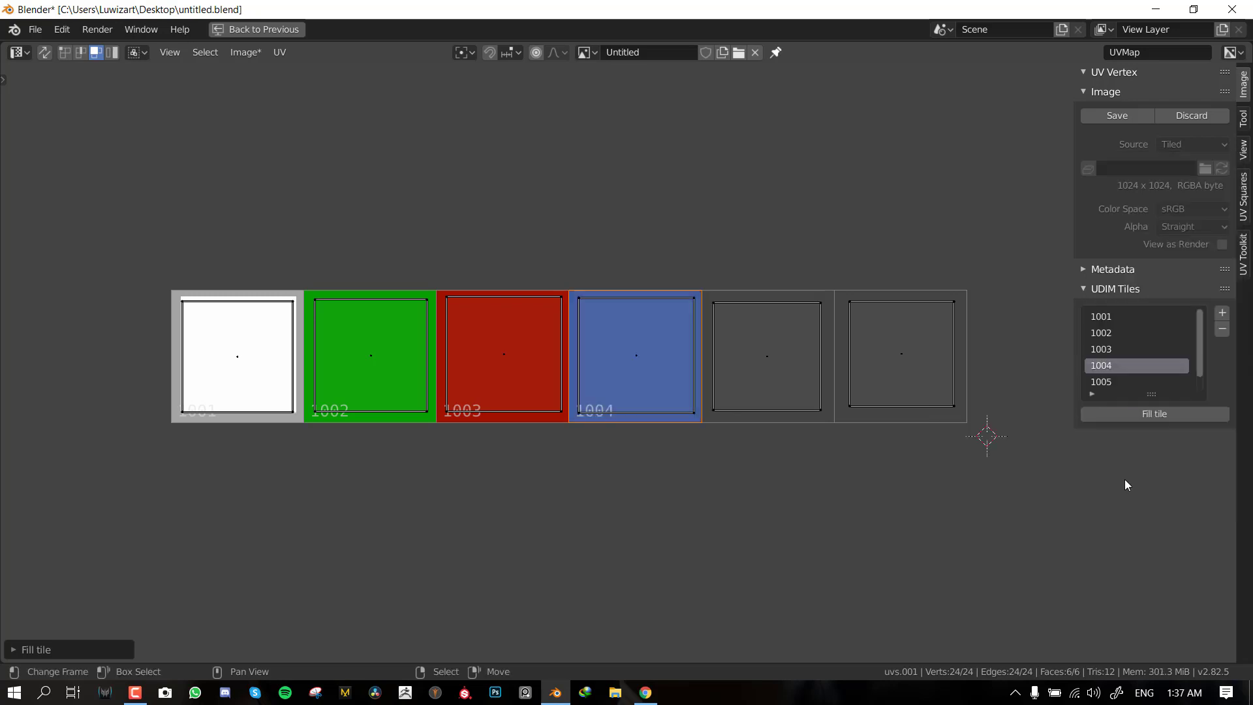
- Fill UDIM tile 1005 with light green
left_click(1133, 382)
left_click(1135, 420)
left_click(1121, 398)
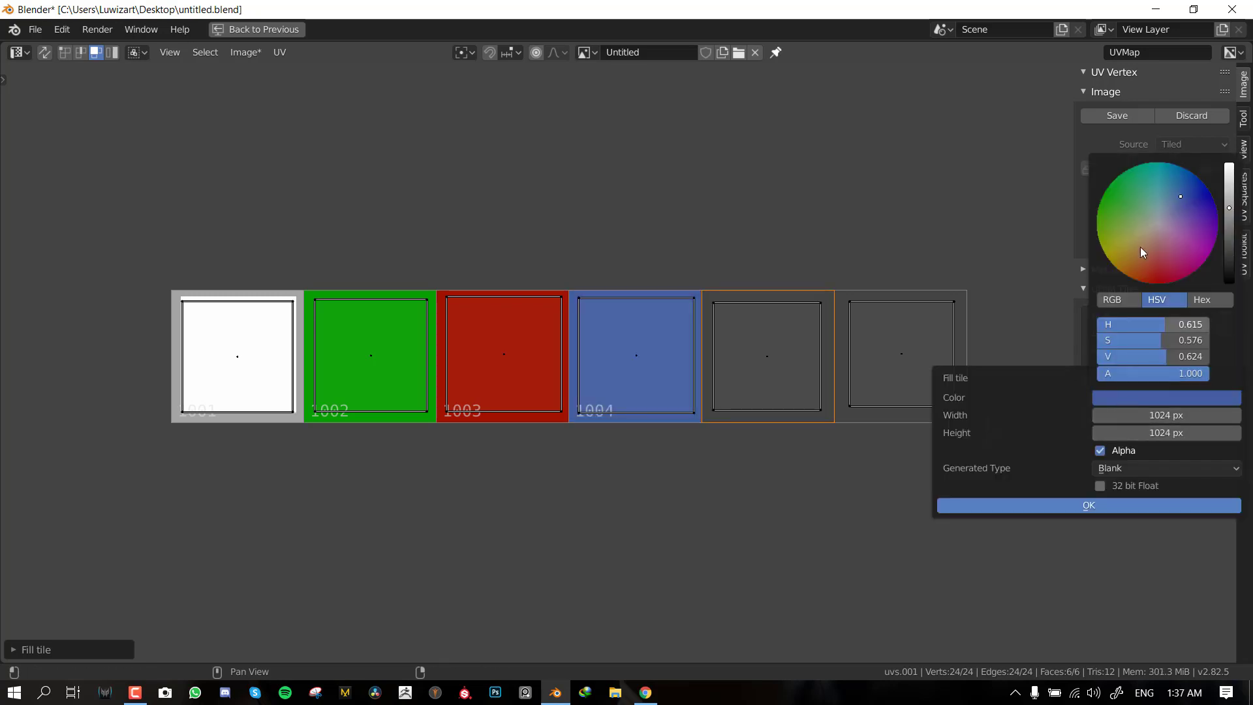
left_click(1097, 230)
left_click(1133, 506)
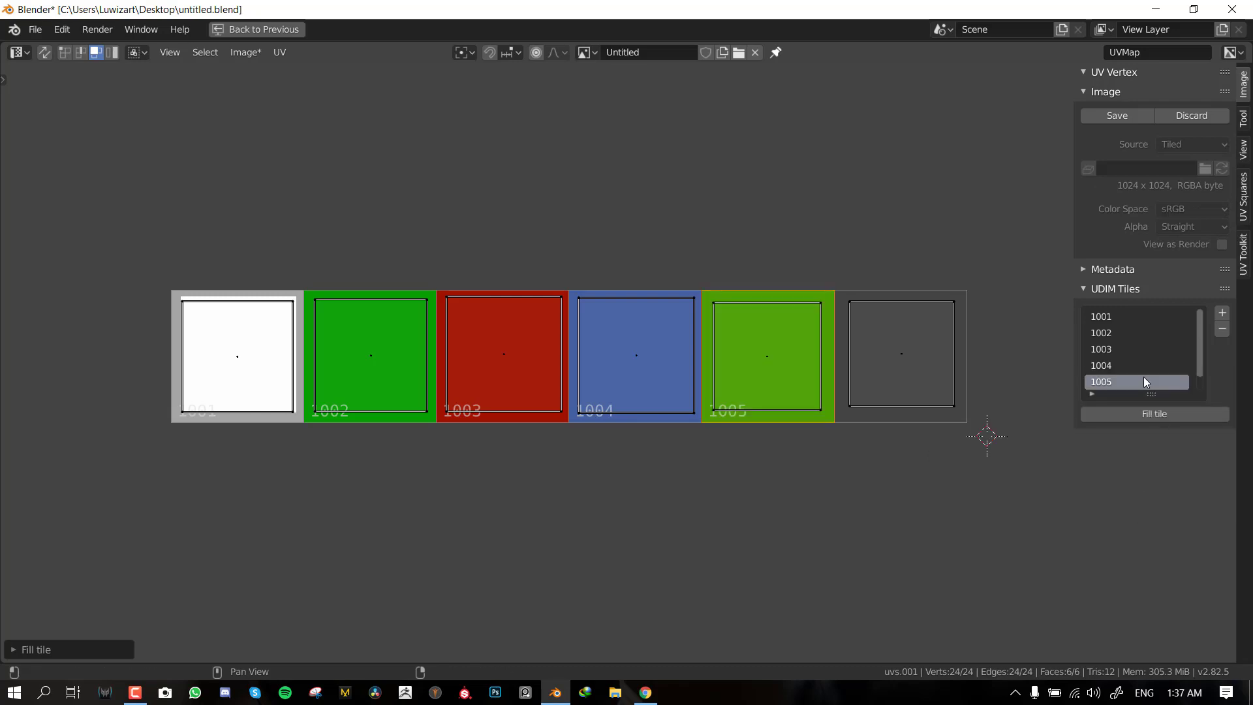
- Fill UDIM tile 1006 with magenta
left_click(1134, 381)
left_click(1135, 421)
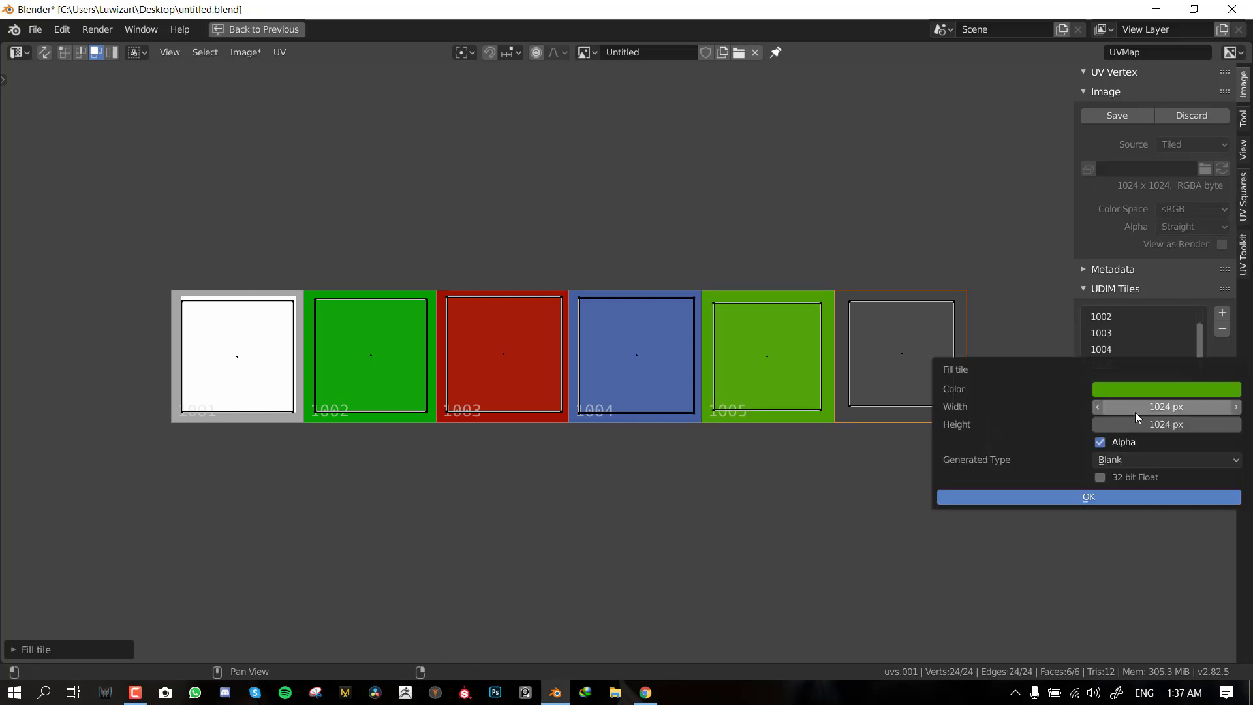
left_click(1169, 391)
left_click(1192, 239)
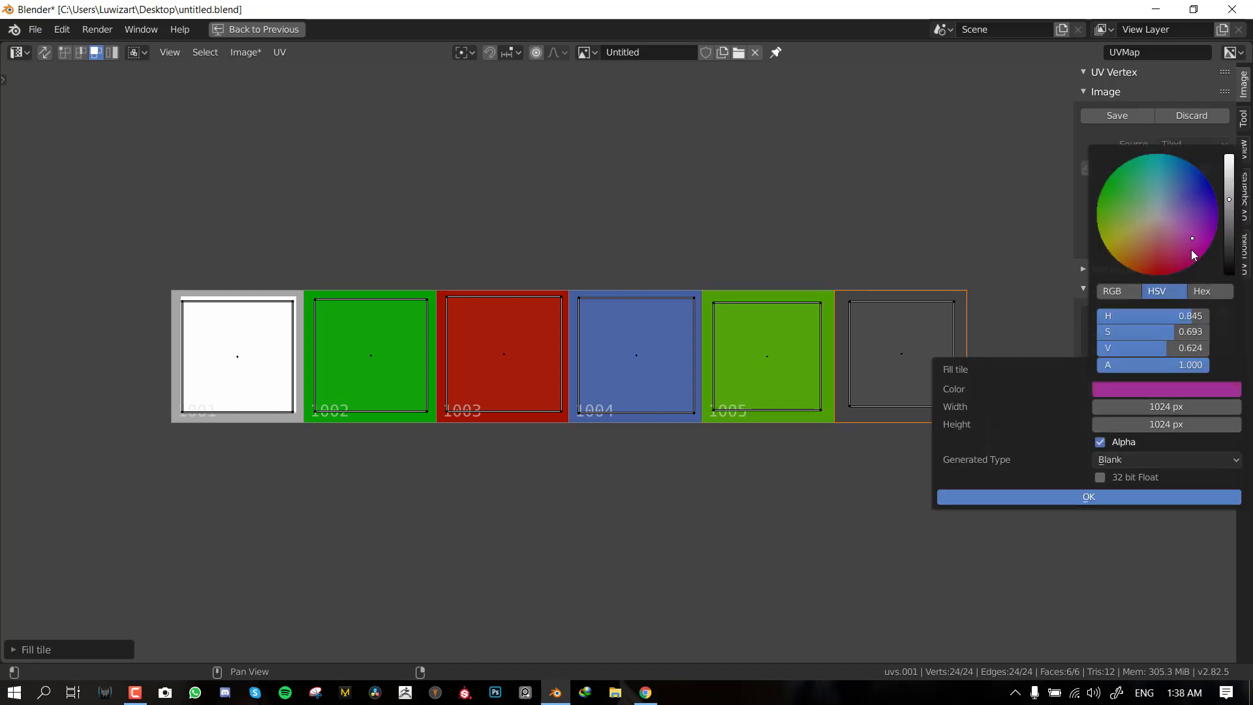
left_click(1159, 493)
- Save the six tiles to the Desktop as Untitled.1001–1006.png
key("ctrl+space")
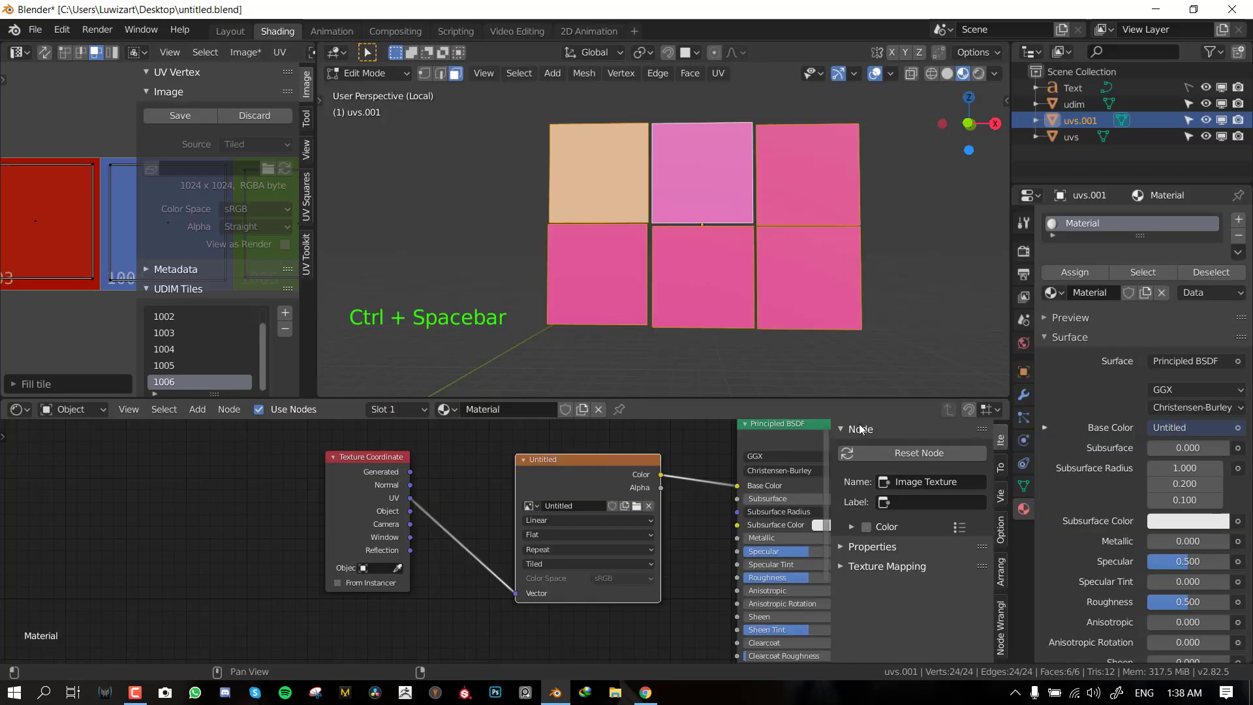
key("Tab")
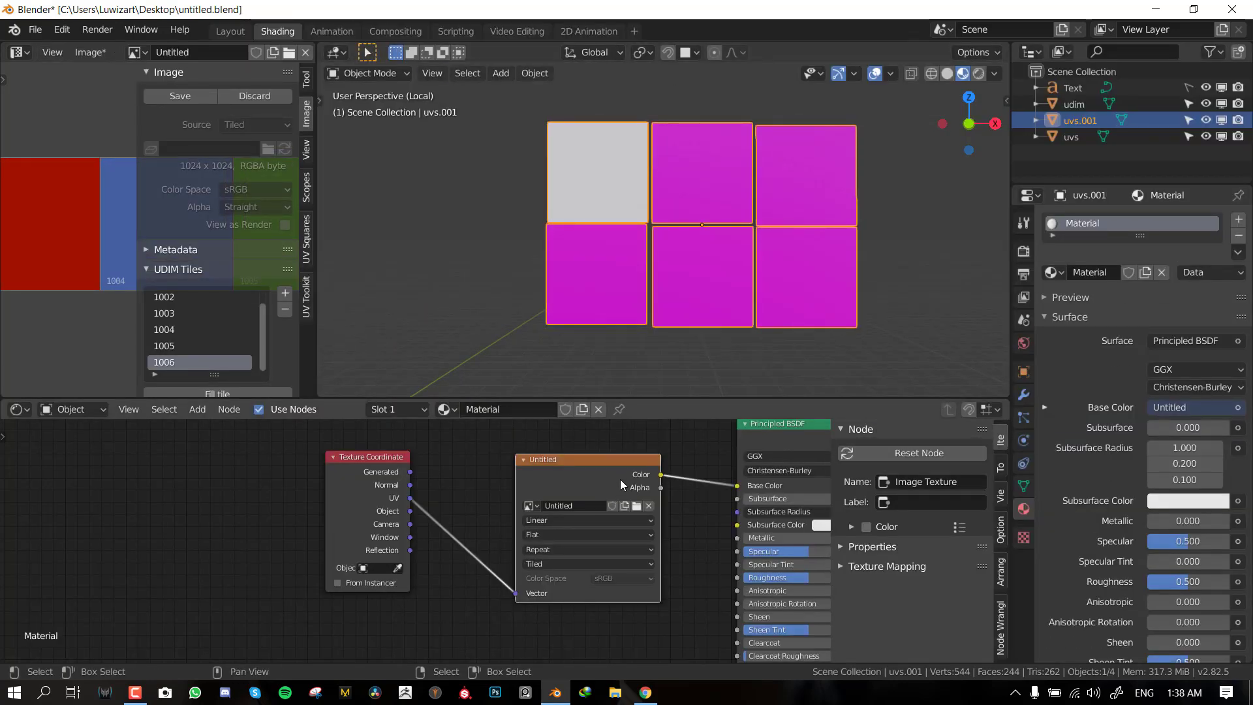
key("ctrl+space")
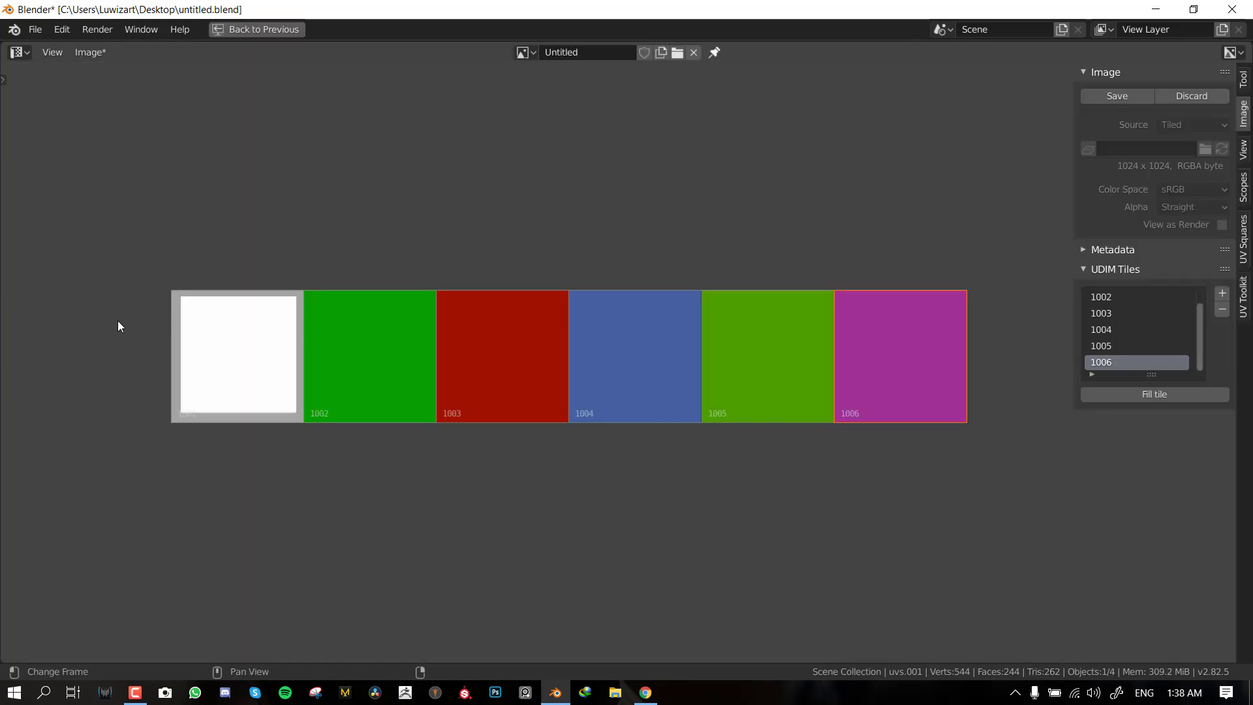
key("shift+alt+s")
left_click(272, 248)
left_click(265, 264)
left_click(853, 603)
- Load Untitled.1001.png as a tiled texture in the Image Texture node and view the plane from the front
key("ctrl+space")
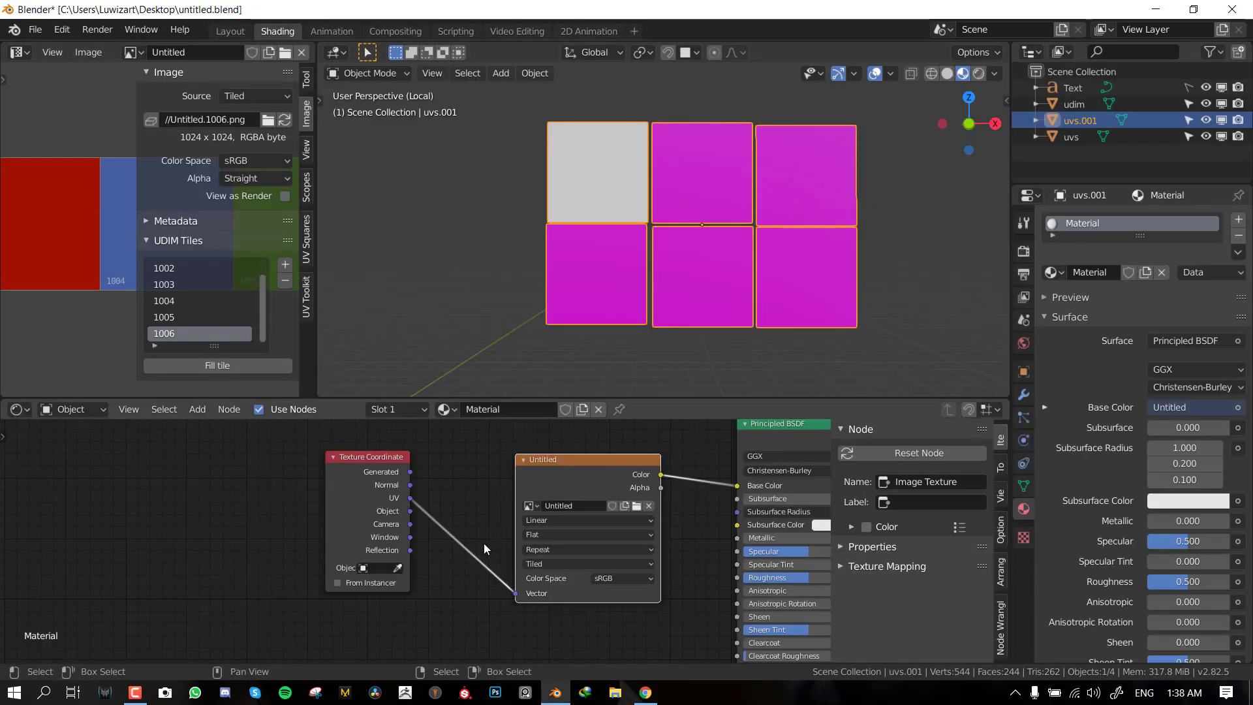
left_click(637, 506)
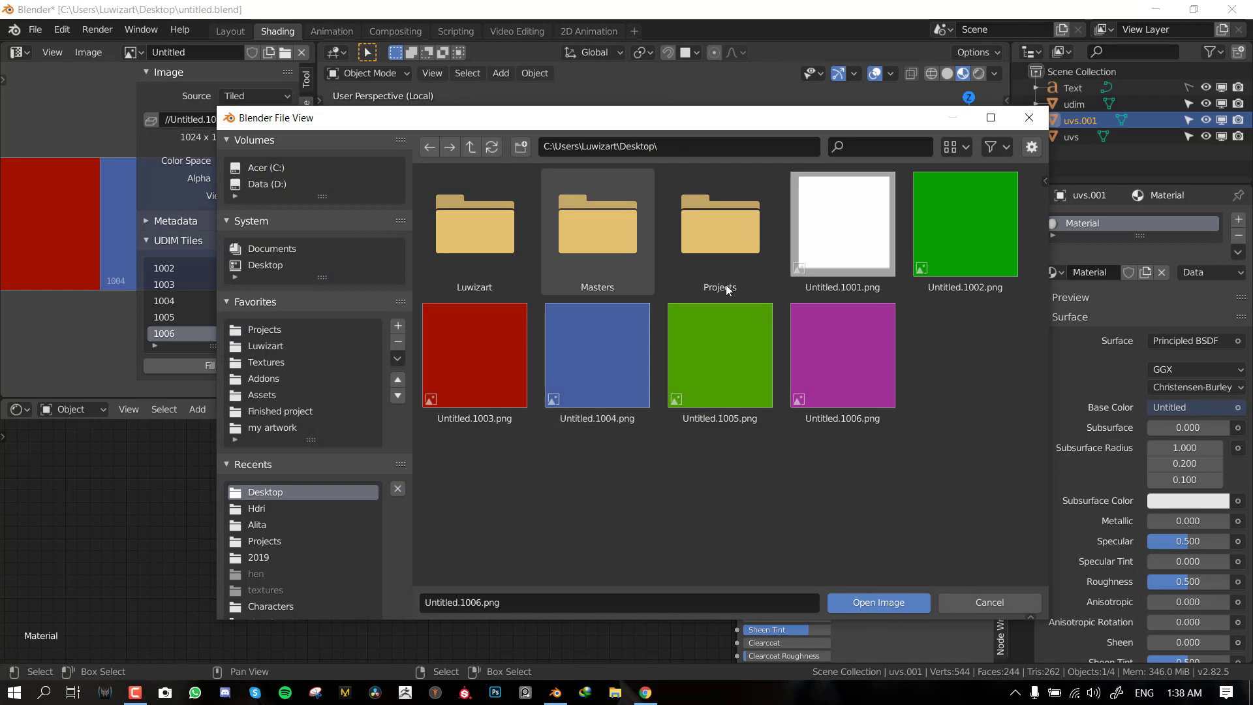
double_click(860, 303)
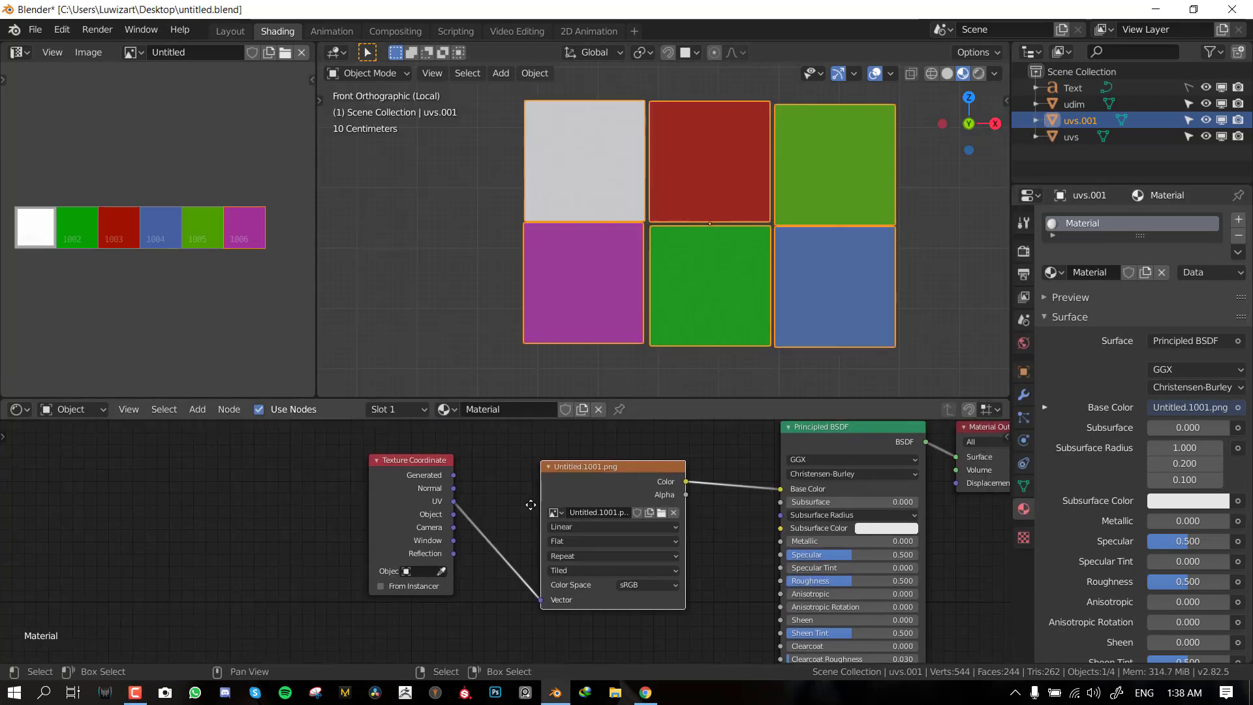
key("n")
left_click(643, 519)
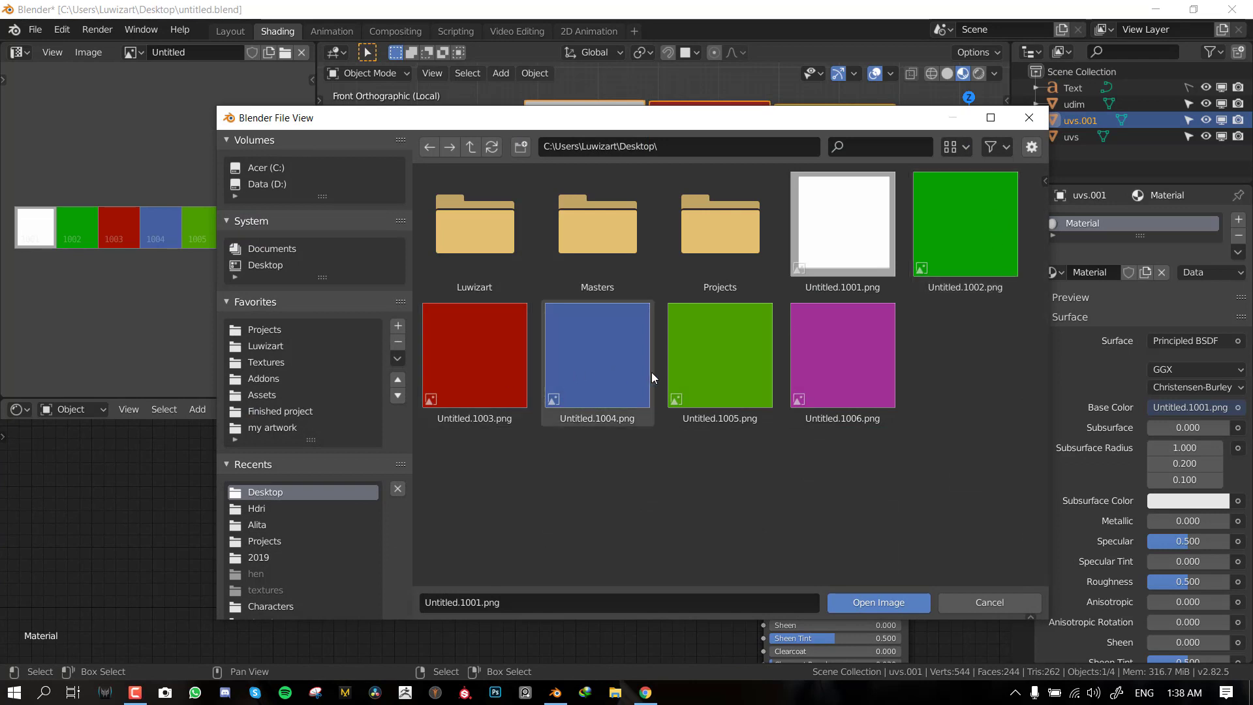
double_click(854, 247)
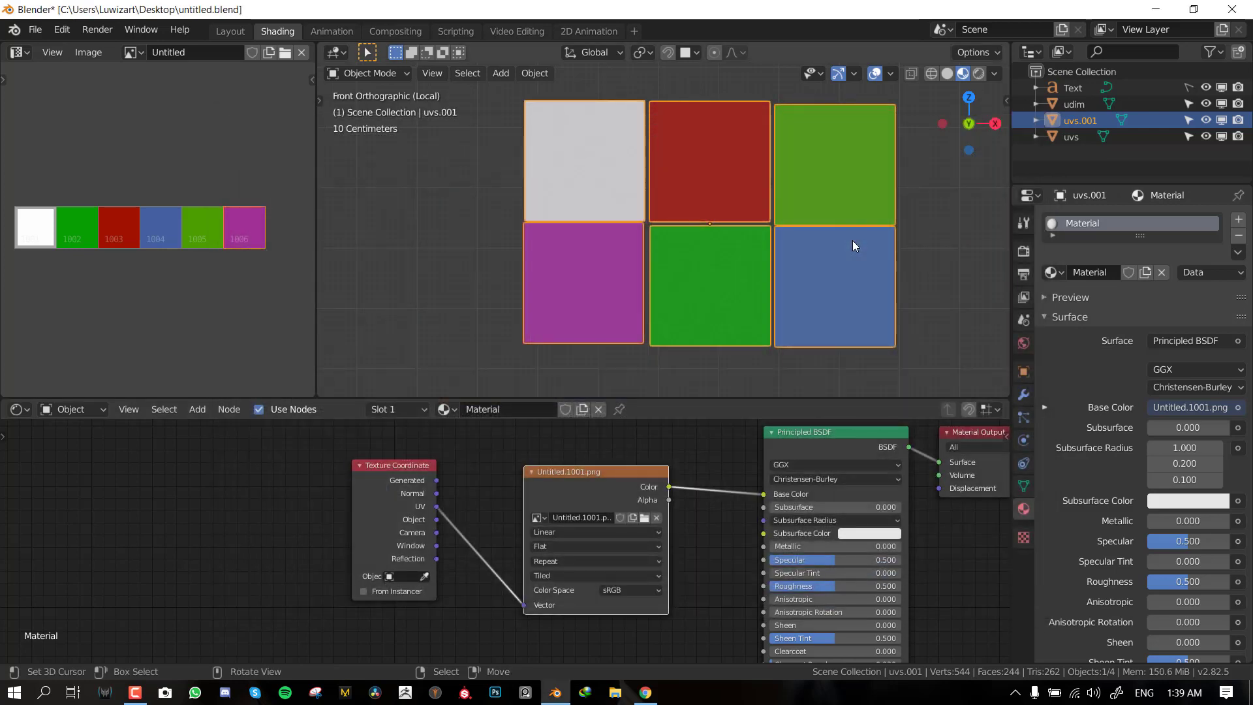
left_click(644, 517)
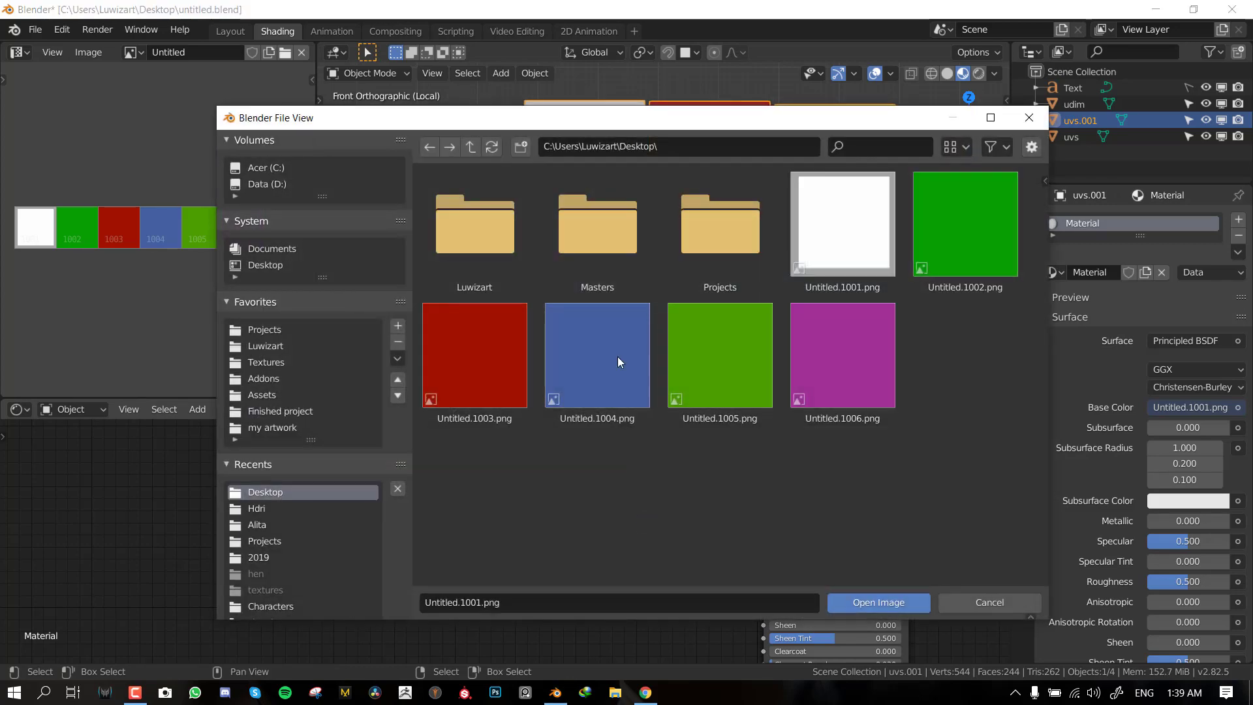
double_click(870, 218)
middle_click_drag(621, 188, 656, 162)
left_click(657, 162)
key("KP_1")
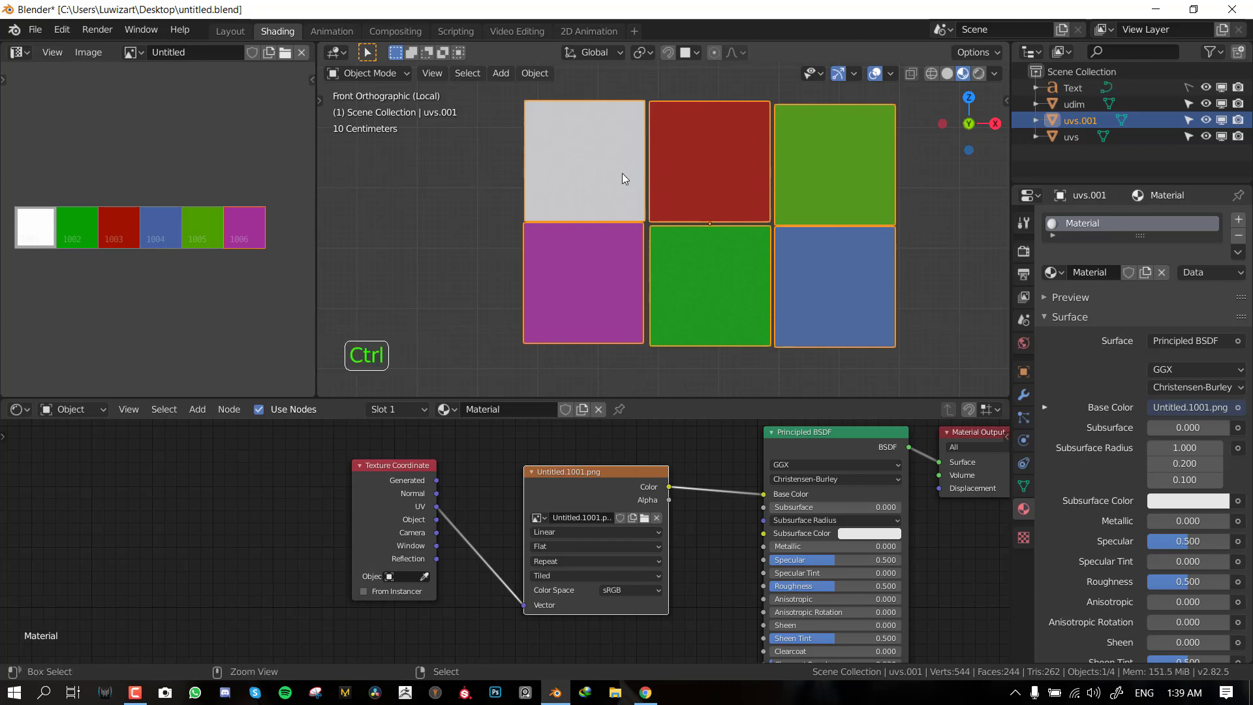
- Maximise the 3D viewport and switch the plane into Texture Paint mode
key("ctrl+space")
key("ctrl+Tab")
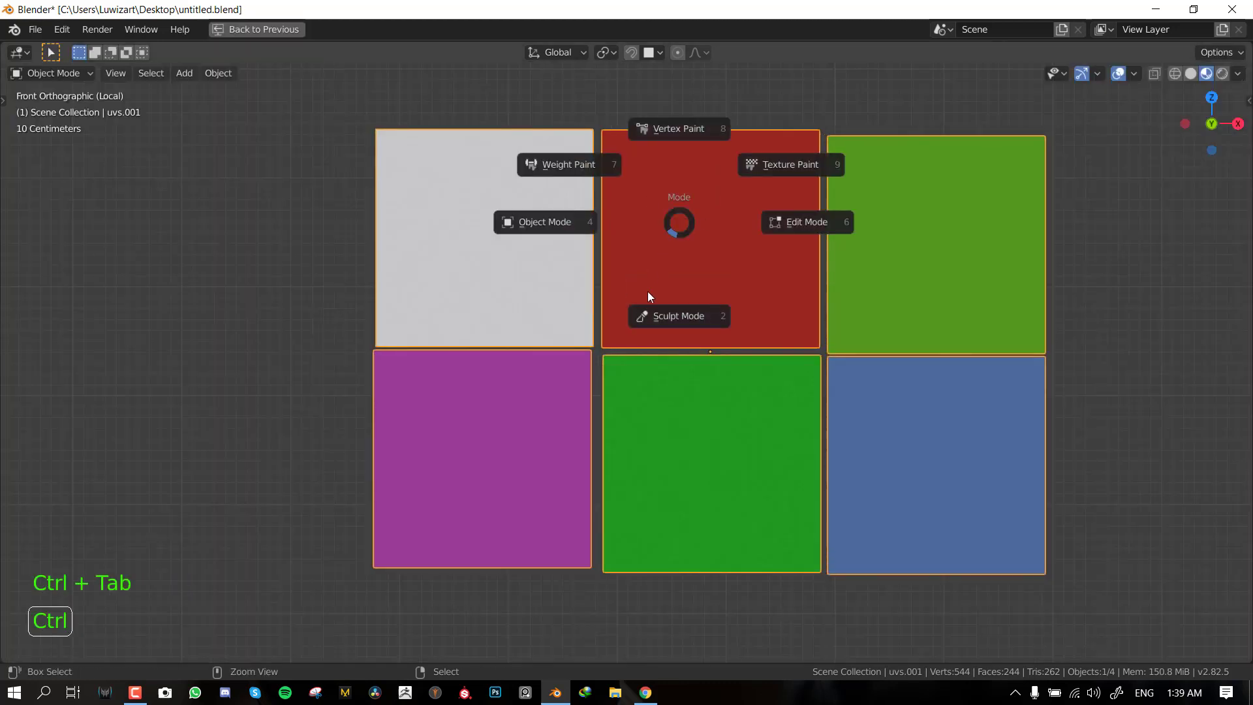
left_click(821, 163)
key("Tab")
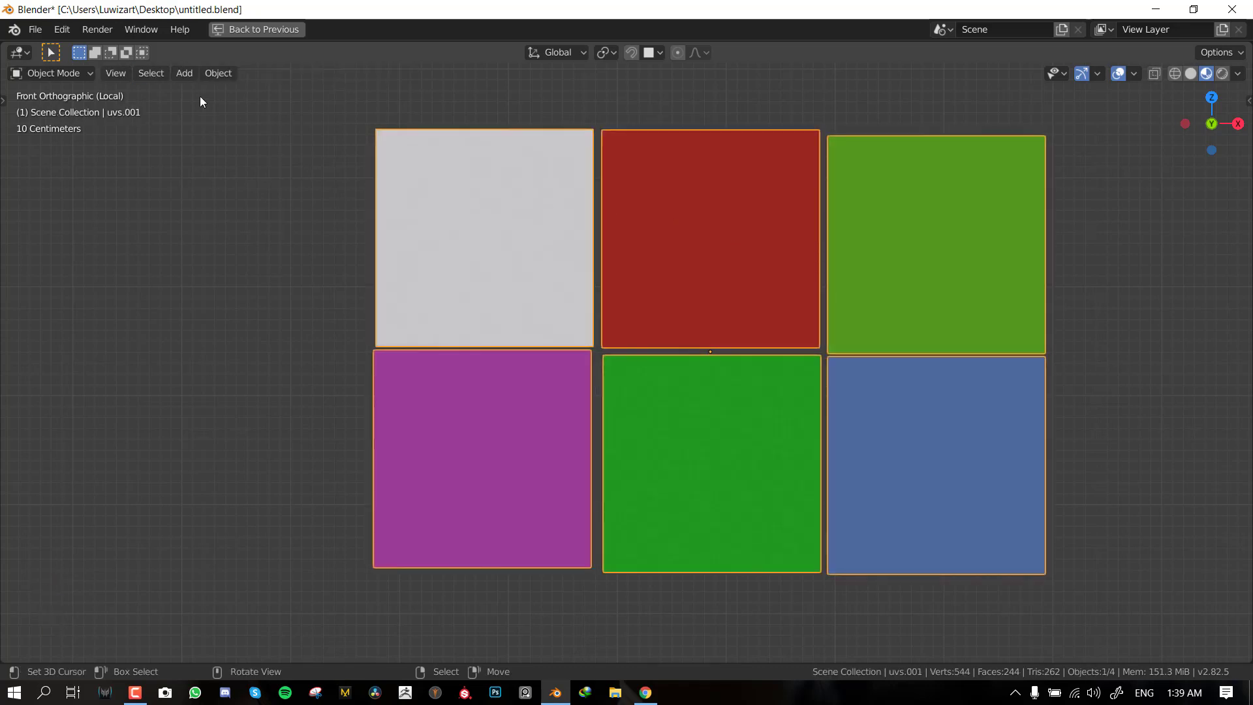
key("ctrl+Tab")
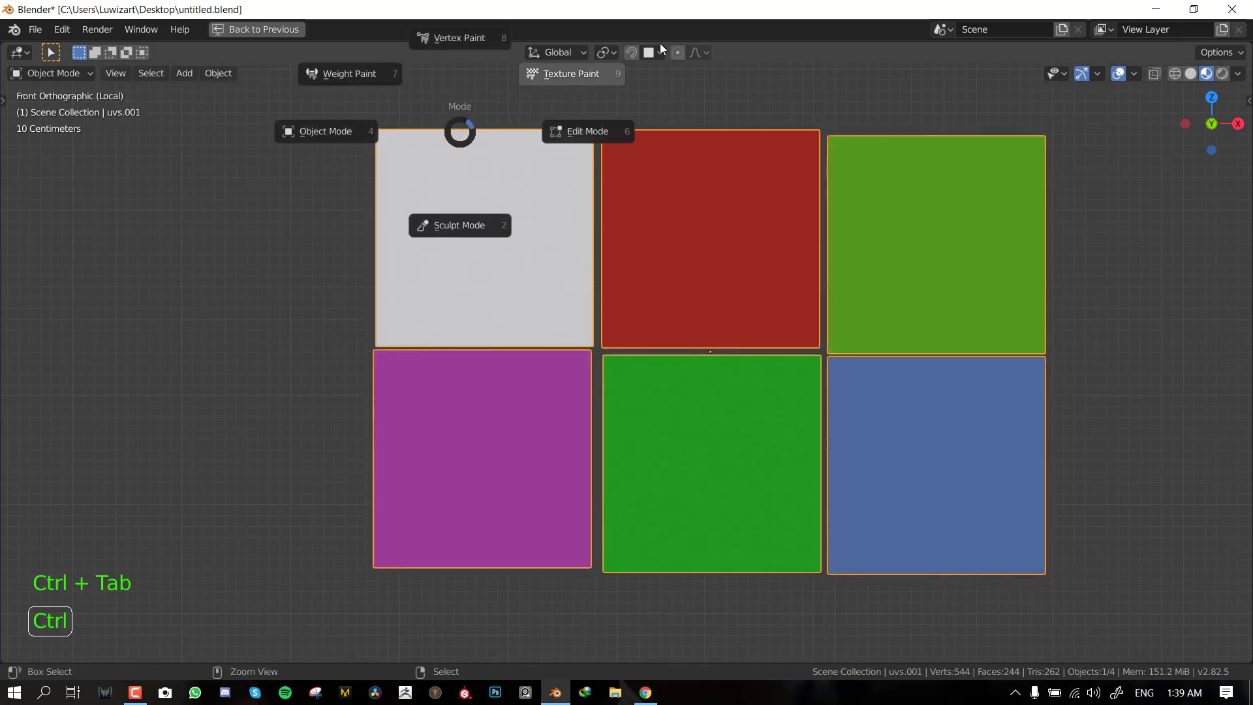
left_click(560, 72)
- Choose the plain Draw brush with a yellow colour, undoing an accidental fill, viewed from the front
key("alt+KP_2")
key("space")
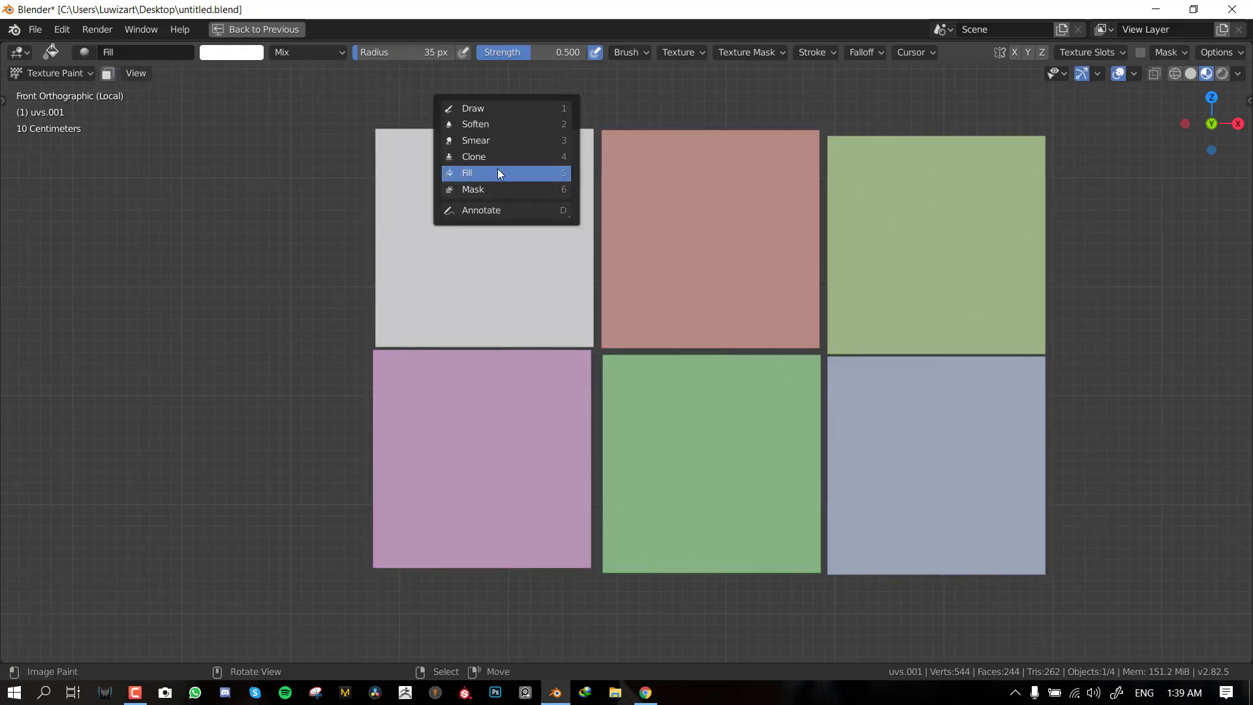
left_click(495, 173)
key("ctrl+z")
key("space")
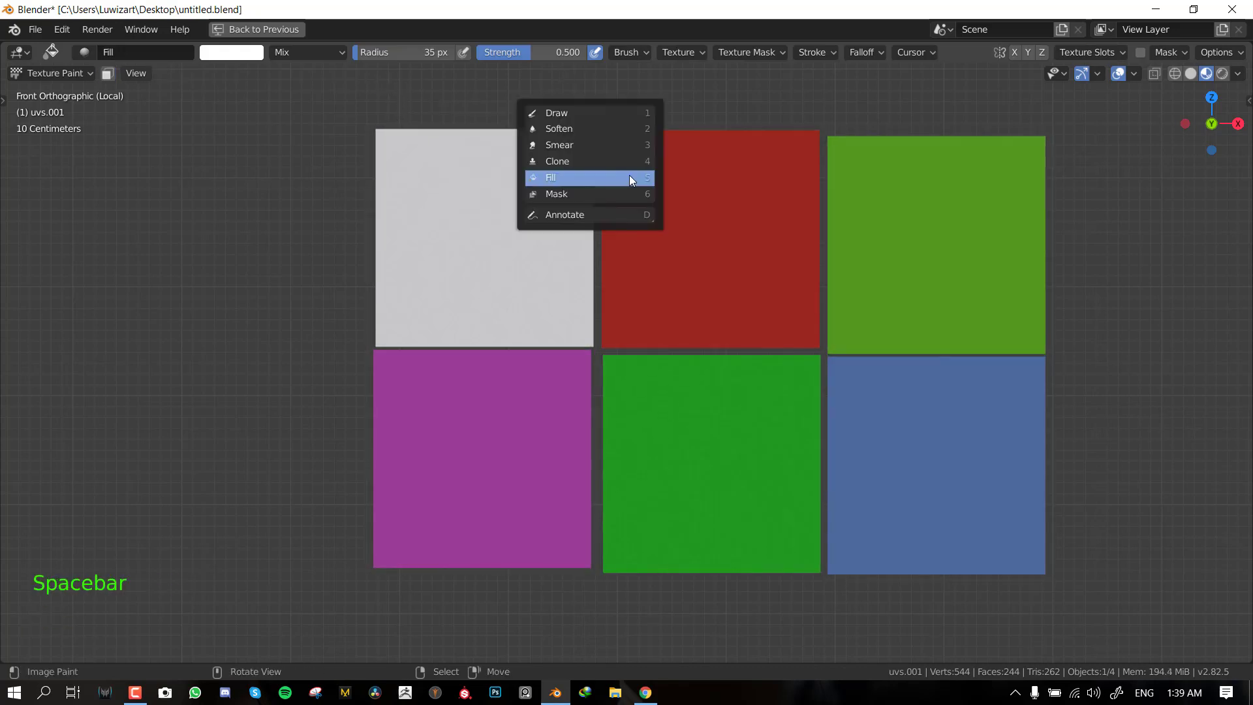
left_click(571, 112)
key("f")
key("Escape")
mouse_move(622, 199)
middle_mouse_down()
mouse_move(562, 272)
mouse_move(614, 246)
middle_mouse_up()
key("KP_1")
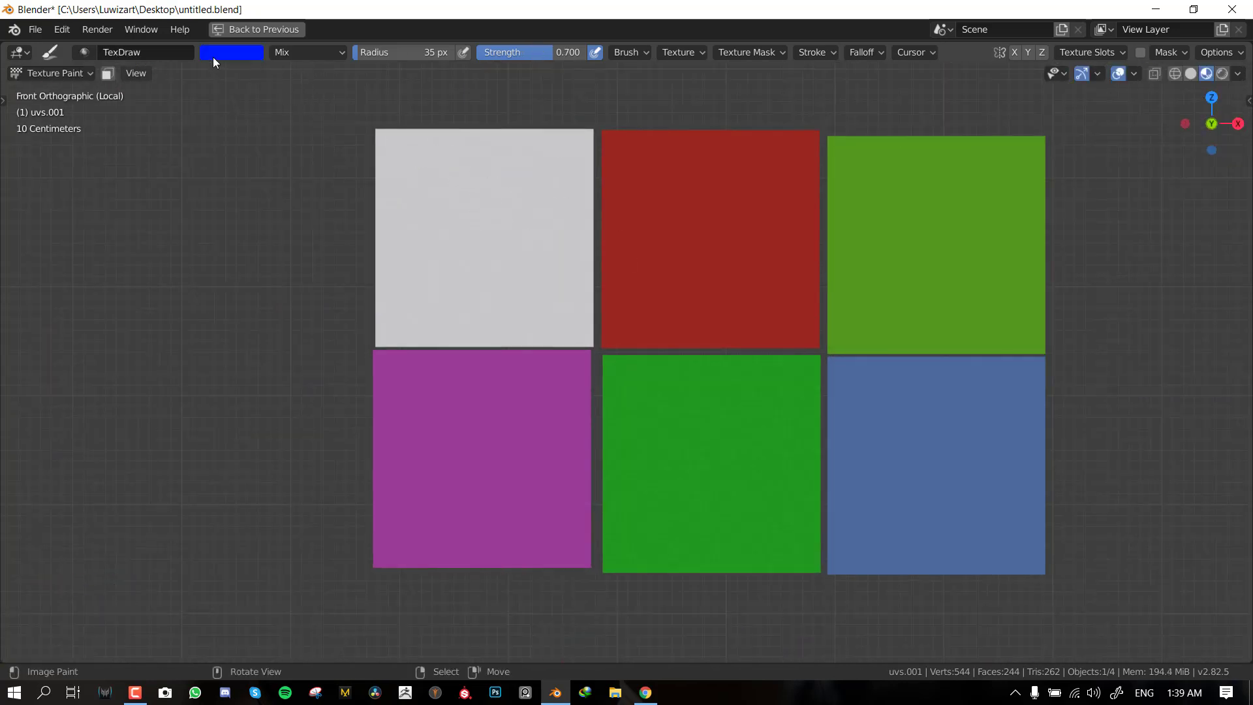
left_click(213, 57)
left_click(270, 139)
- Paint a yellow E on the white tile, a stroke into red, and M, 9 and 2 on other tiles
key("f")
key("Escape")
left_click_drag(484, 256, 576, 264)
key("f")
key("Escape")
mouse_move(493, 246)
left_mouse_down()
mouse_move(594, 233)
mouse_move(696, 240)
left_mouse_up()
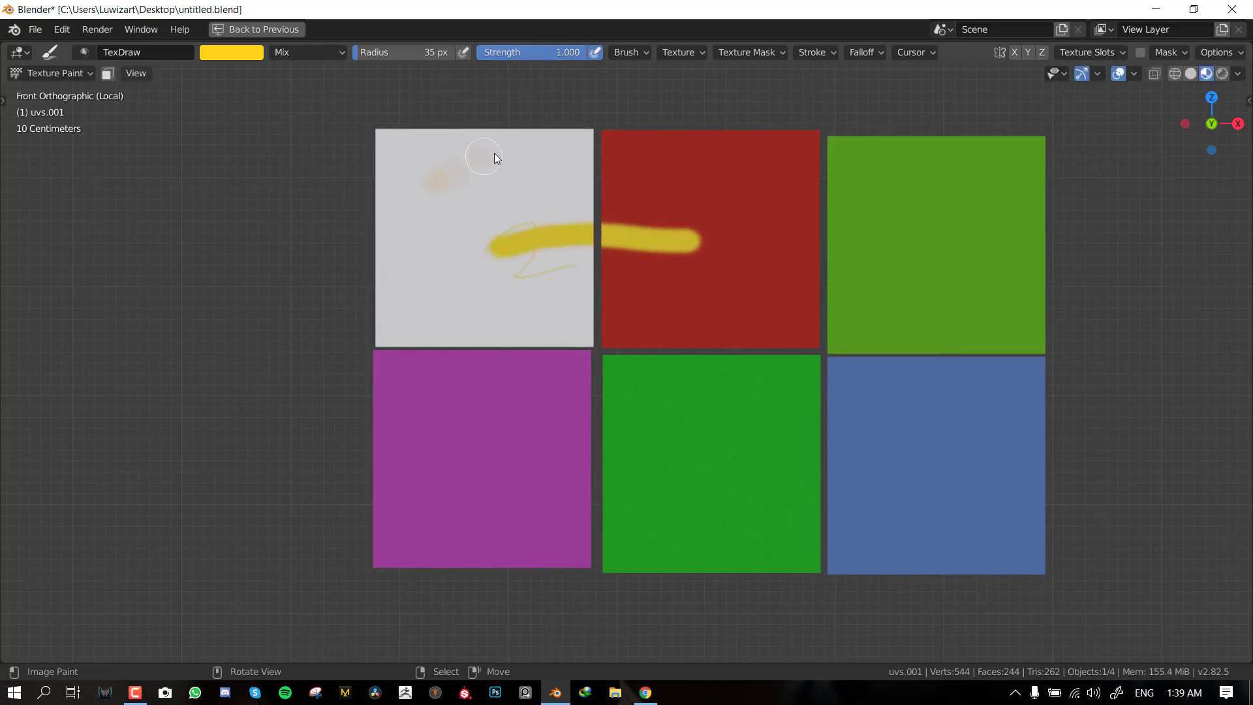
mouse_move(456, 292)
left_mouse_down()
mouse_move(433, 257)
mouse_move(513, 277)
left_mouse_up()
mouse_move(645, 210)
left_mouse_down()
mouse_move(646, 278)
mouse_move(688, 172)
mouse_move(705, 172)
mouse_move(737, 257)
left_mouse_up()
mouse_move(870, 199)
left_mouse_down()
mouse_move(870, 232)
mouse_move(931, 229)
mouse_move(983, 254)
left_mouse_up()
mouse_move(901, 465)
left_mouse_down()
mouse_move(941, 422)
mouse_move(956, 494)
left_mouse_up()
mouse_move(682, 428)
left_mouse_down()
mouse_move(725, 518)
mouse_move(765, 527)
left_mouse_up()
- Zoom in and paint a yellow zigzag and another stroke on the green tile
scroll(755, 391, "up", 6)
middle_click_drag(755, 390, 677, 187, "shift")
scroll(820, 321, "up", 8)
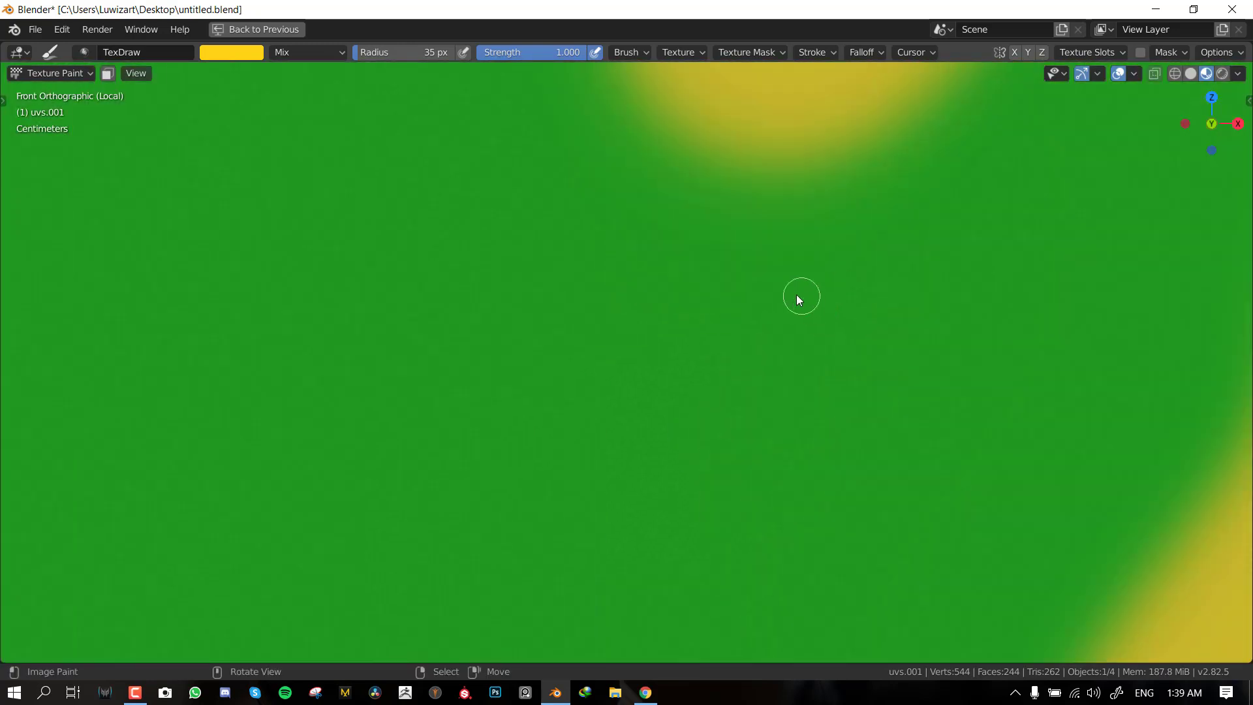
mouse_move(537, 370)
left_mouse_down()
mouse_move(682, 436)
mouse_move(818, 346)
left_mouse_up()
scroll(819, 346, "down", 4)
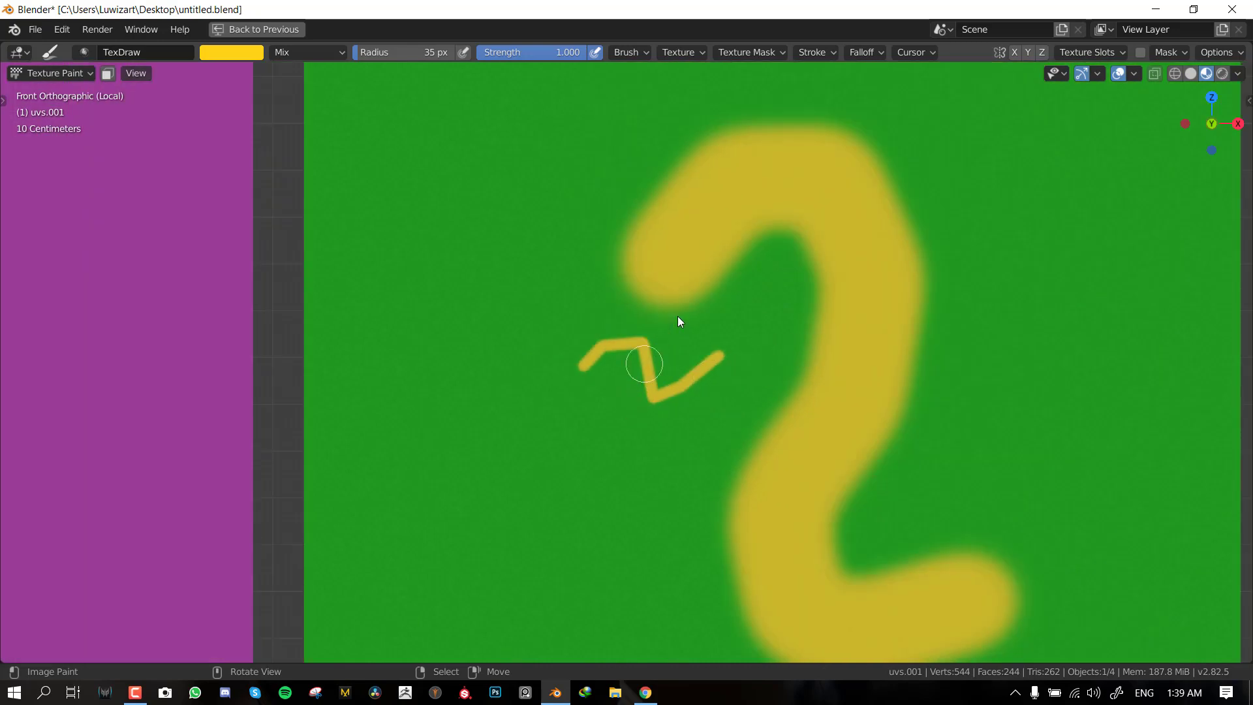
left_click_drag(681, 312, 565, 483)
scroll(566, 484, "down", 4)
scroll(721, 423, "up", 3, "shift")
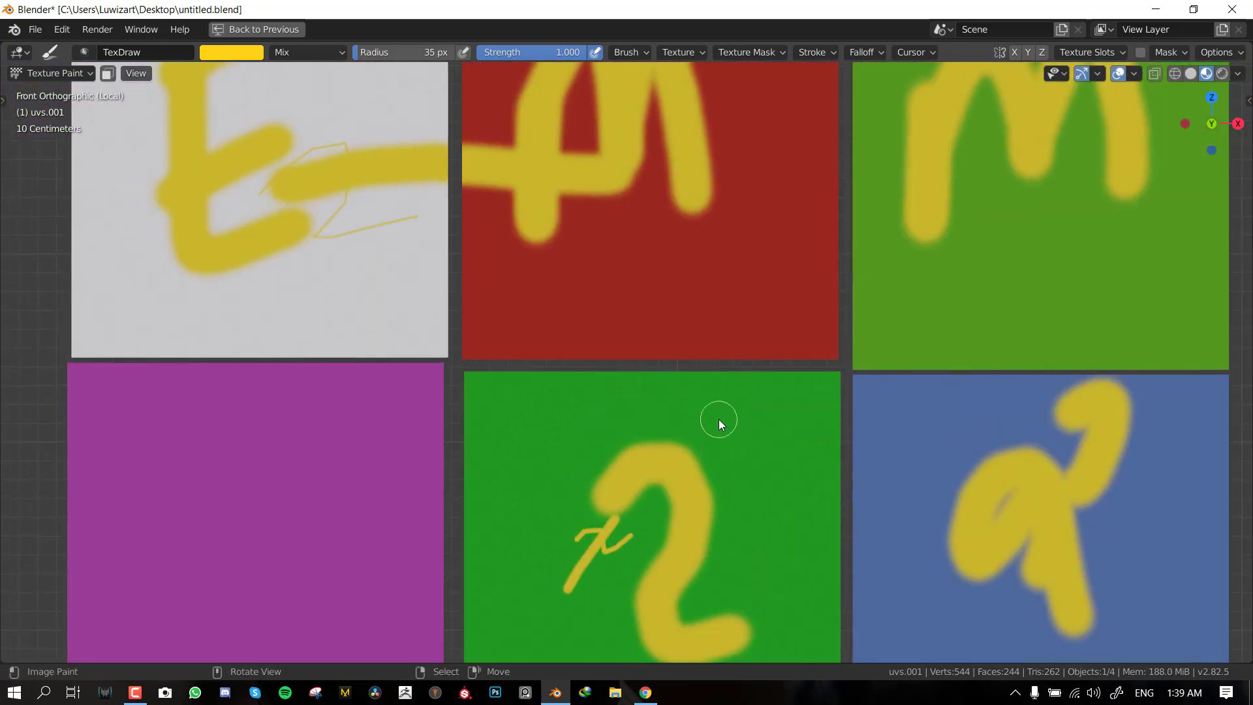
scroll(718, 419, "down", 3)
- Paint diagonal strokes on the red and upper green tiles, a loop on magenta, and a line along white's bottom
middle_click_drag(731, 413, 752, 354)
key("KP_1")
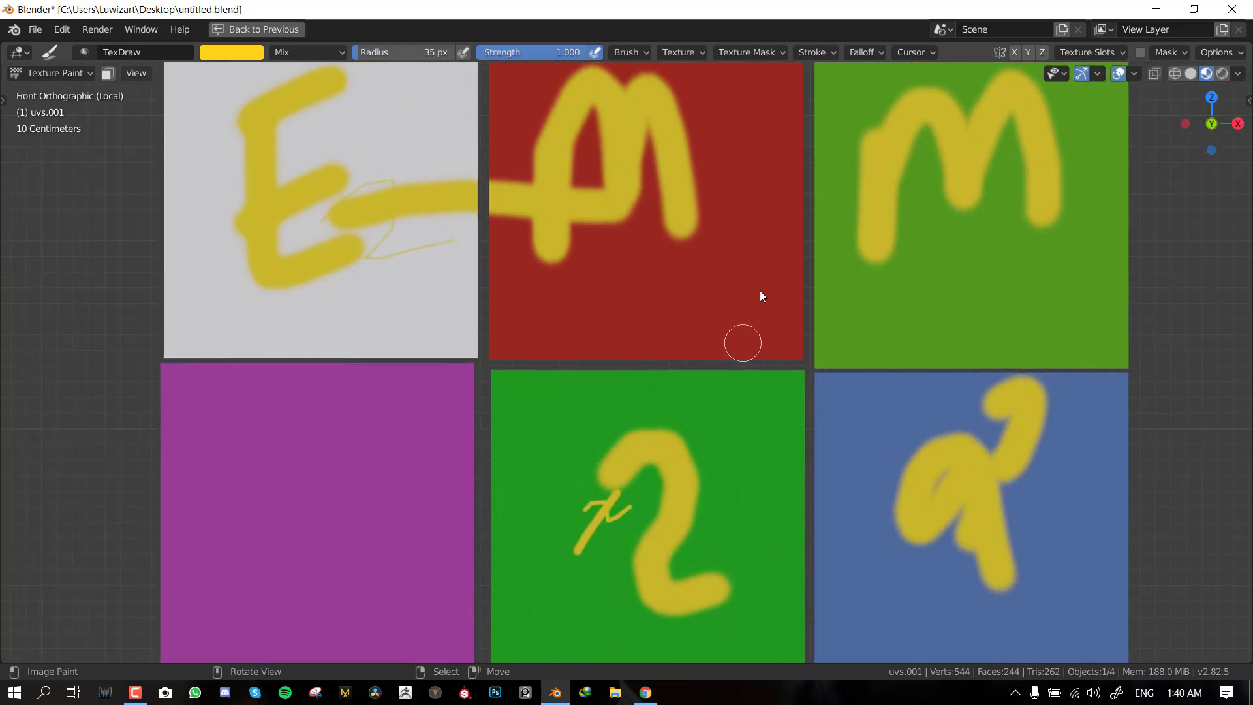
mouse_move(753, 262)
middle_mouse_down()
mouse_move(652, 300)
mouse_move(673, 281)
middle_mouse_up()
left_click_drag(738, 215, 643, 313)
key("KP_1")
mouse_move(365, 451)
left_mouse_down()
mouse_move(357, 543)
mouse_move(483, 493)
left_mouse_up()
mouse_move(1054, 272)
left_mouse_down()
mouse_move(784, 358)
mouse_move(828, 338)
mouse_move(269, 335)
left_mouse_up()
middle_click_drag(411, 326, 750, 293, "shift")
- Review the painted tiles from the front and return the plane to Object Mode
scroll(750, 293, "down", 4)
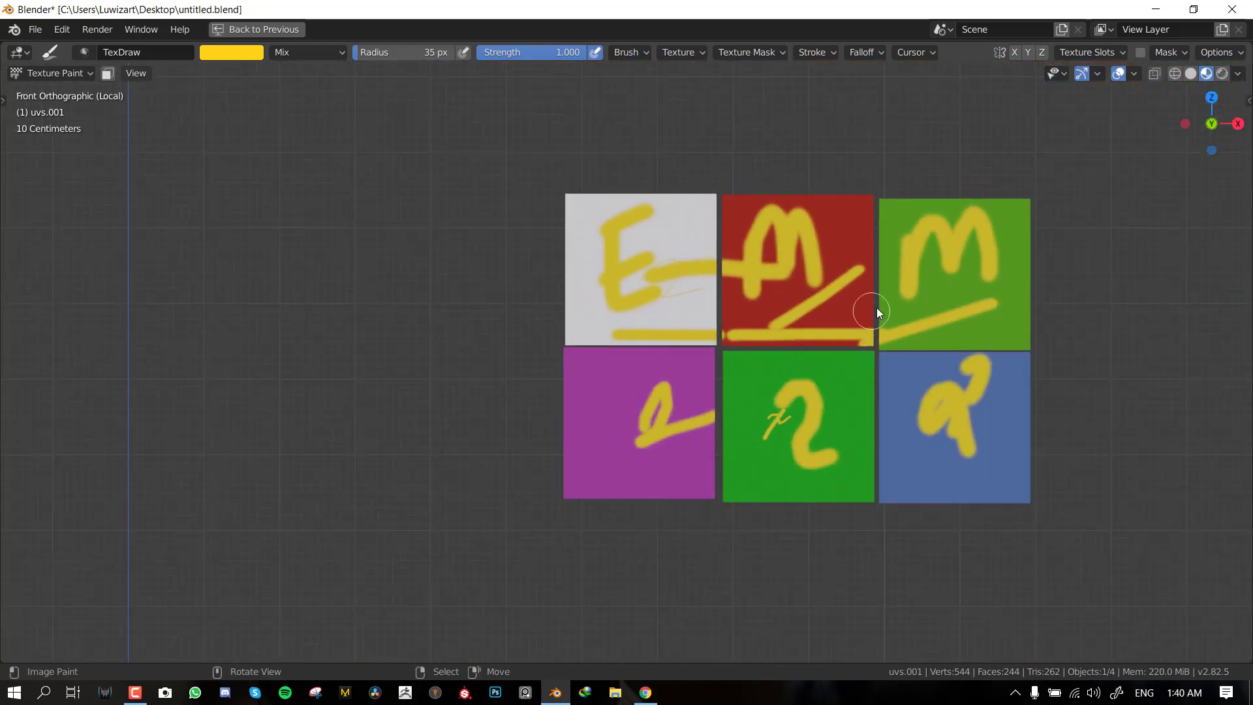
mouse_move(875, 312)
middle_mouse_down("shift")
mouse_move(616, 291)
mouse_move(539, 322)
mouse_move(432, 323)
mouse_move(588, 300)
mouse_move(945, 283)
middle_mouse_up("shift")
scroll(617, 288, "up", 2)
key("KP_1")
scroll(645, 276, "up", 3)
scroll(945, 284, "down", 3)
scroll(685, 273, "up", 1)
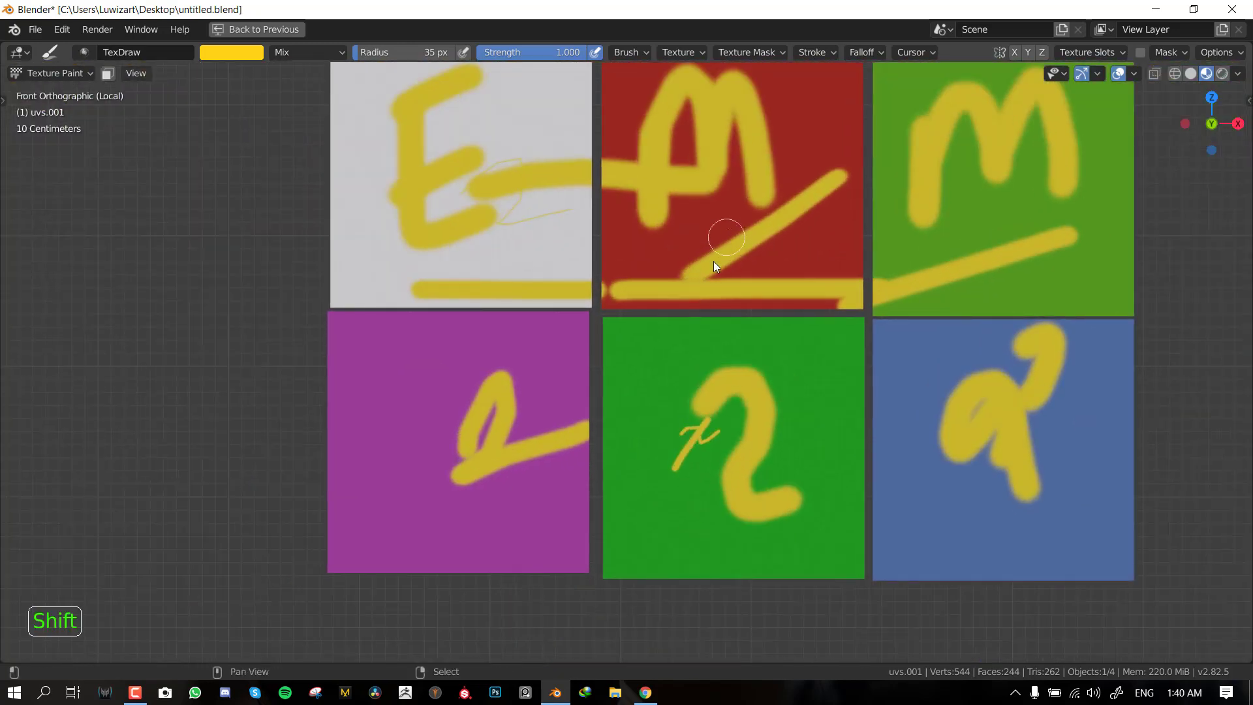
scroll(699, 285, "up", 1)
key("ctrl+Tab")
left_click(545, 274)
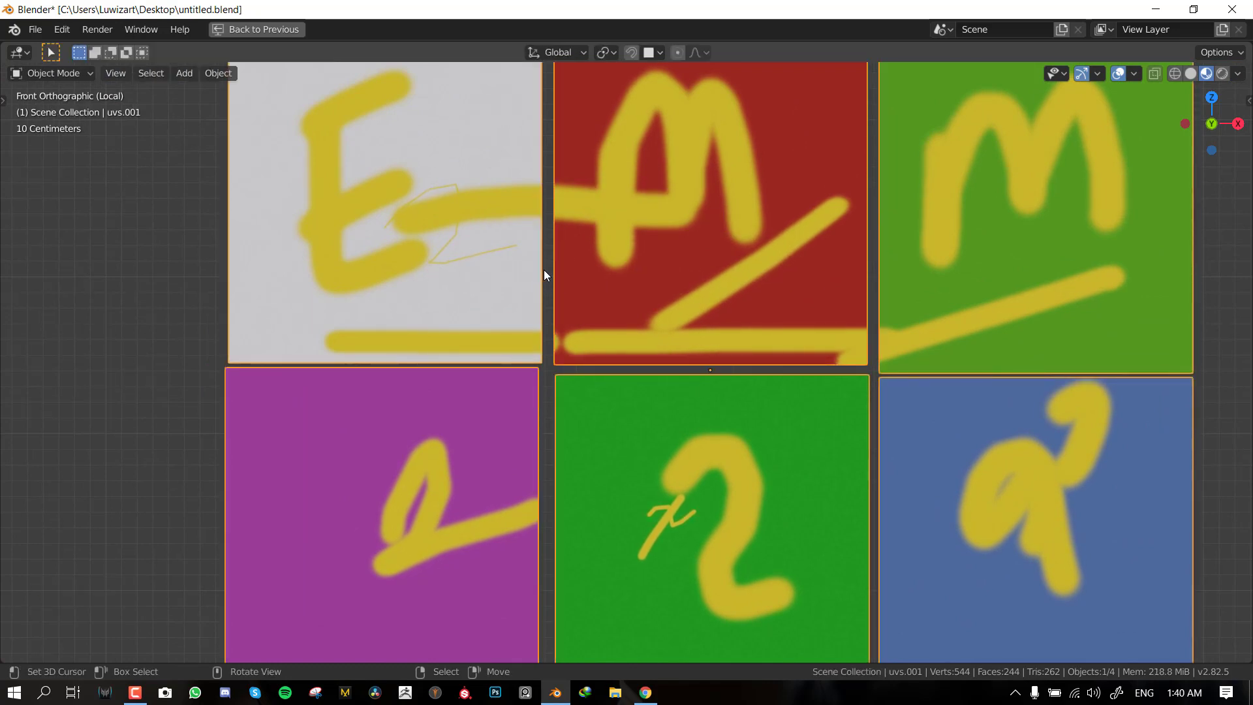
scroll(546, 274, "down", 2)
middle_click_drag(570, 279, 605, 304)
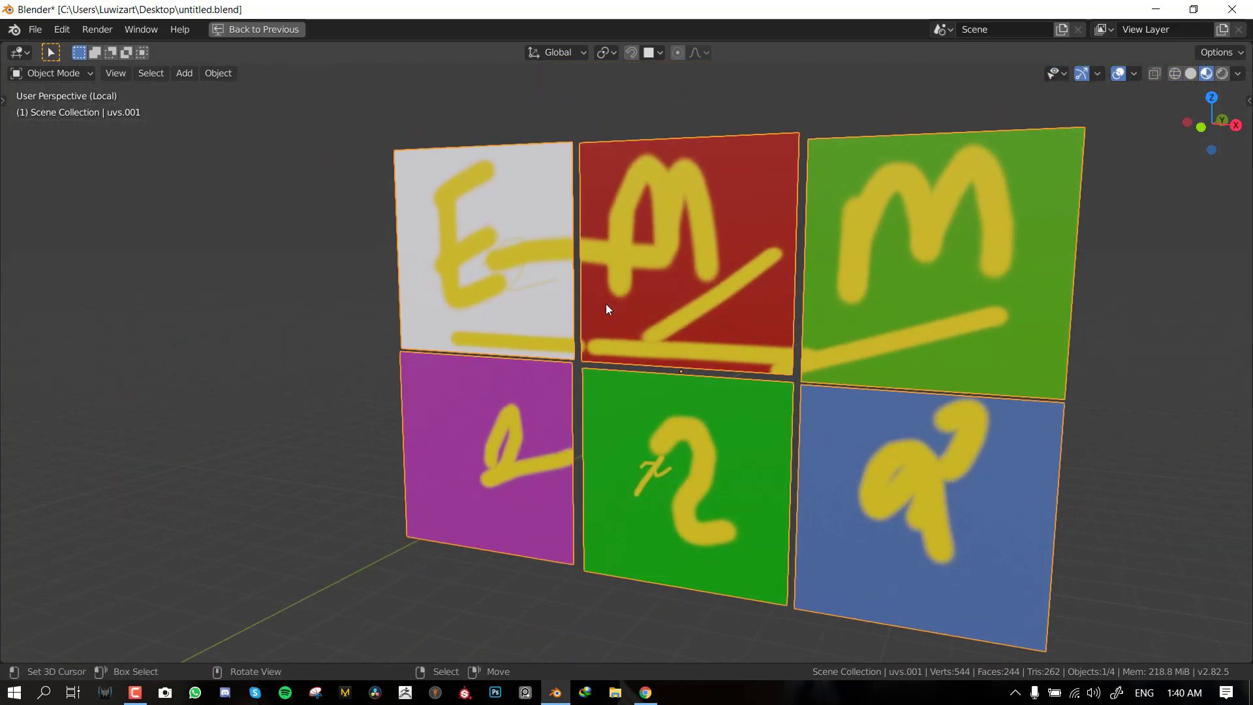